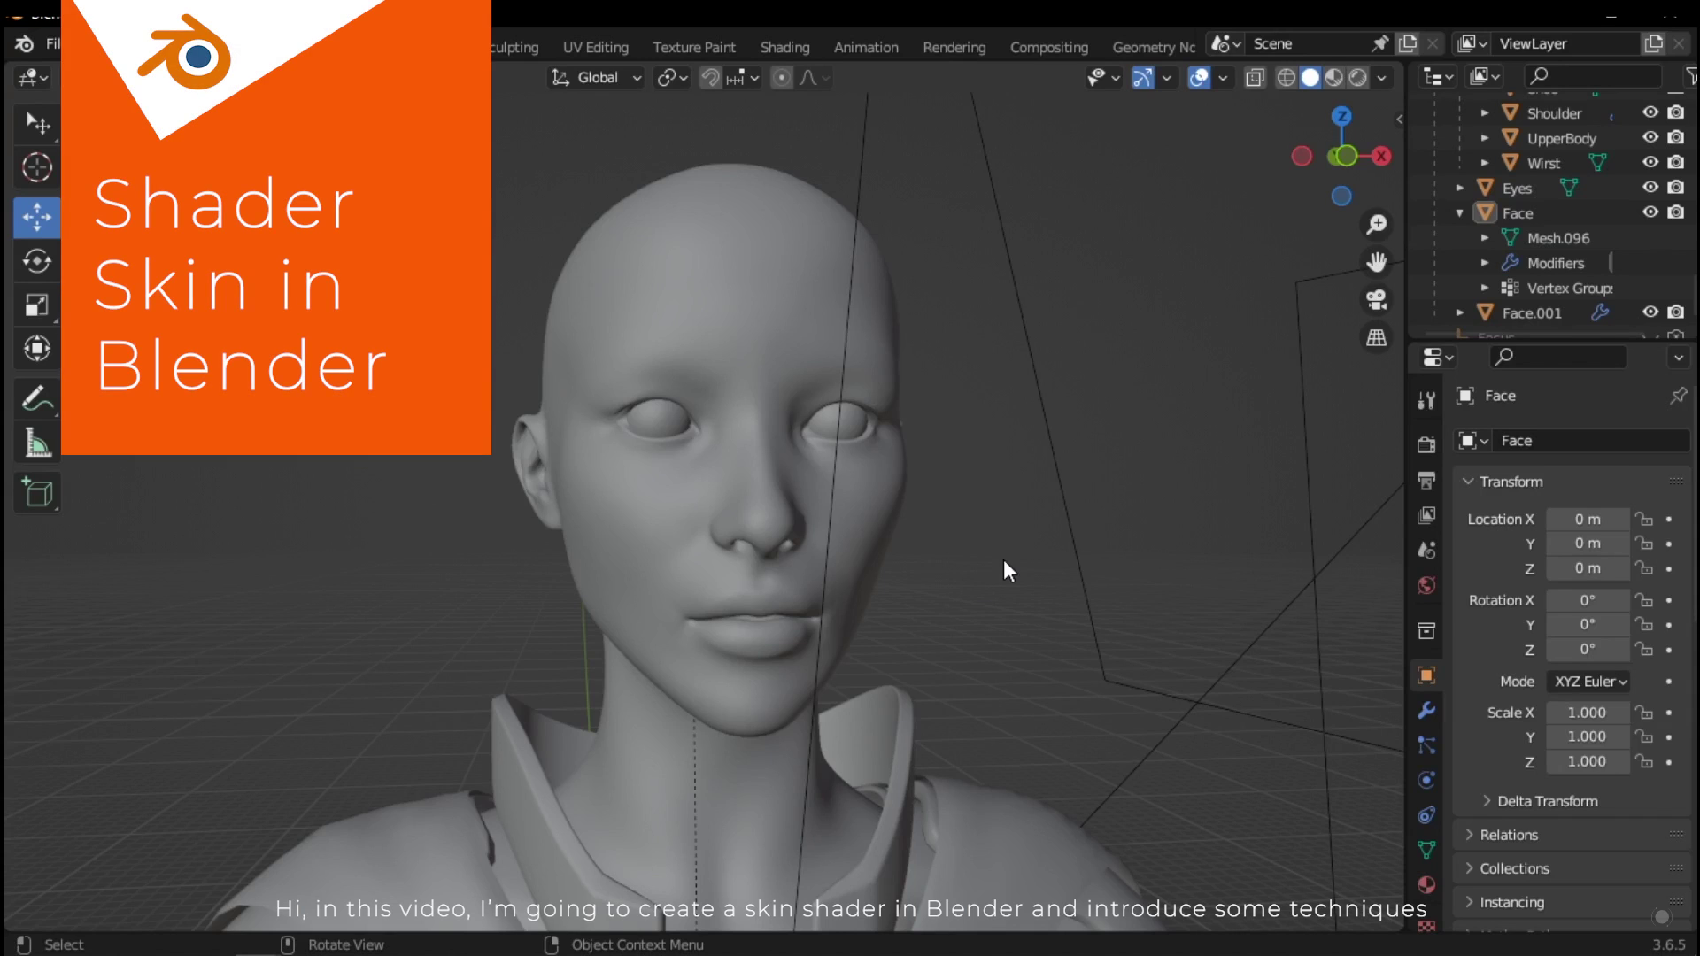
Step: Examine the head model and the face's UDIM texture tiles in the texture folder
middle_drag(908, 627, 894, 554)
scroll(911, 633, down, 5)
scroll(896, 589, down, 3)
middle_drag(899, 621, 815, 635)
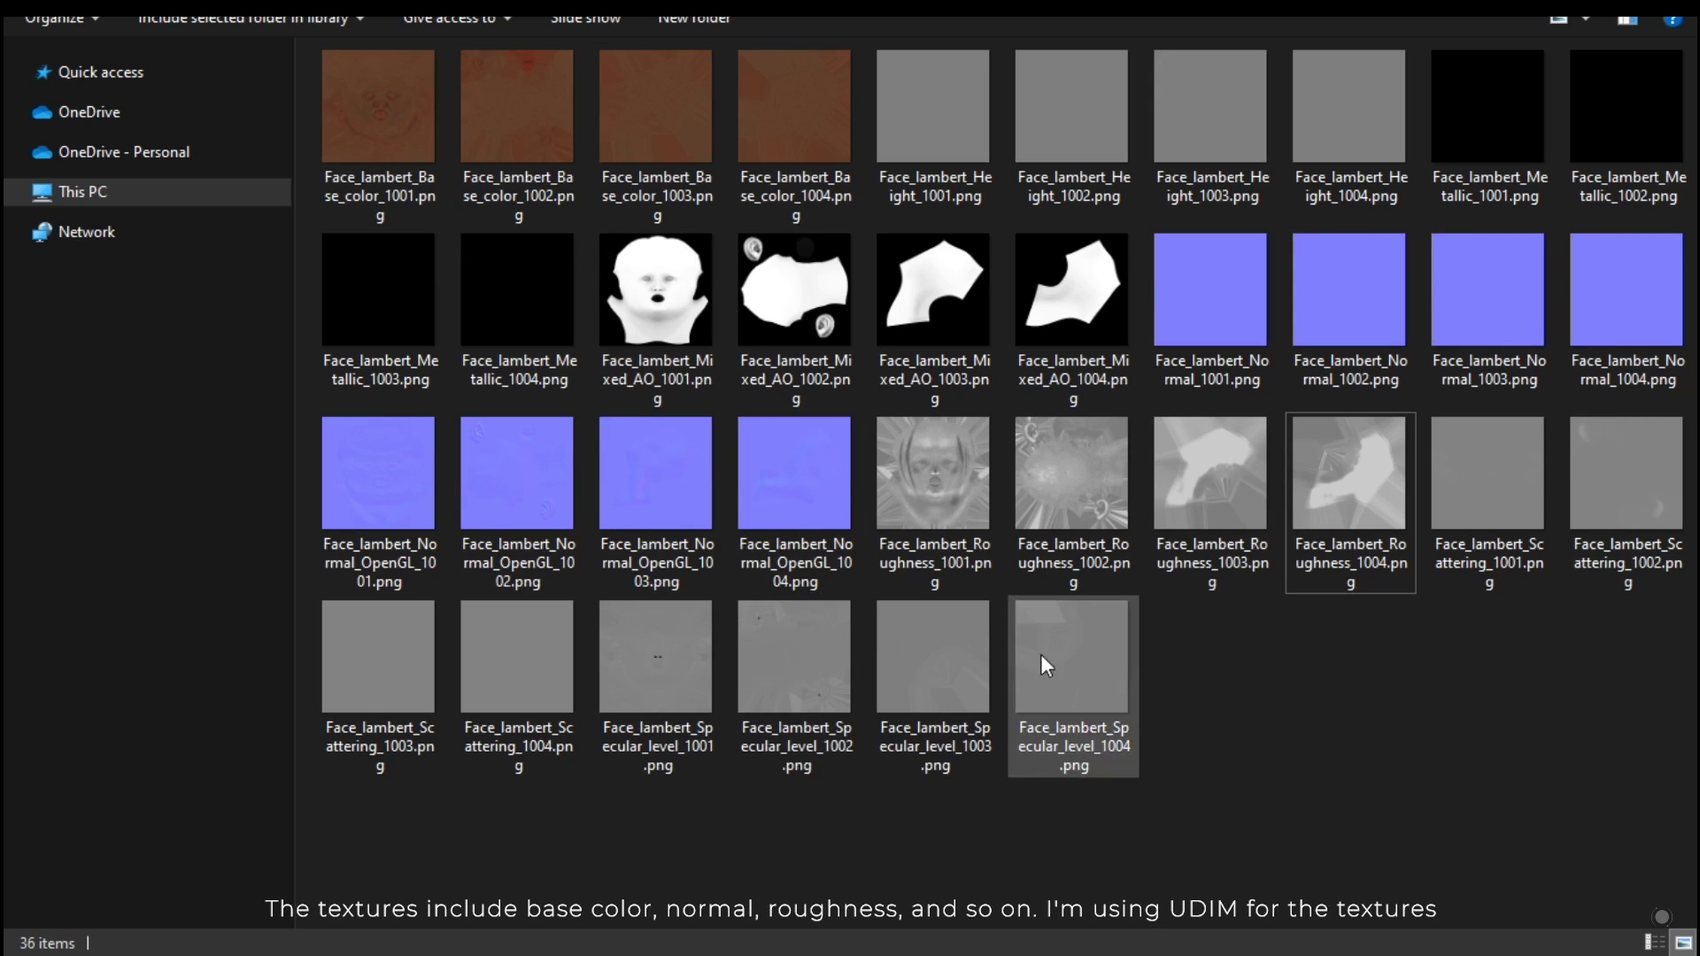
mouse_move(400, 199)
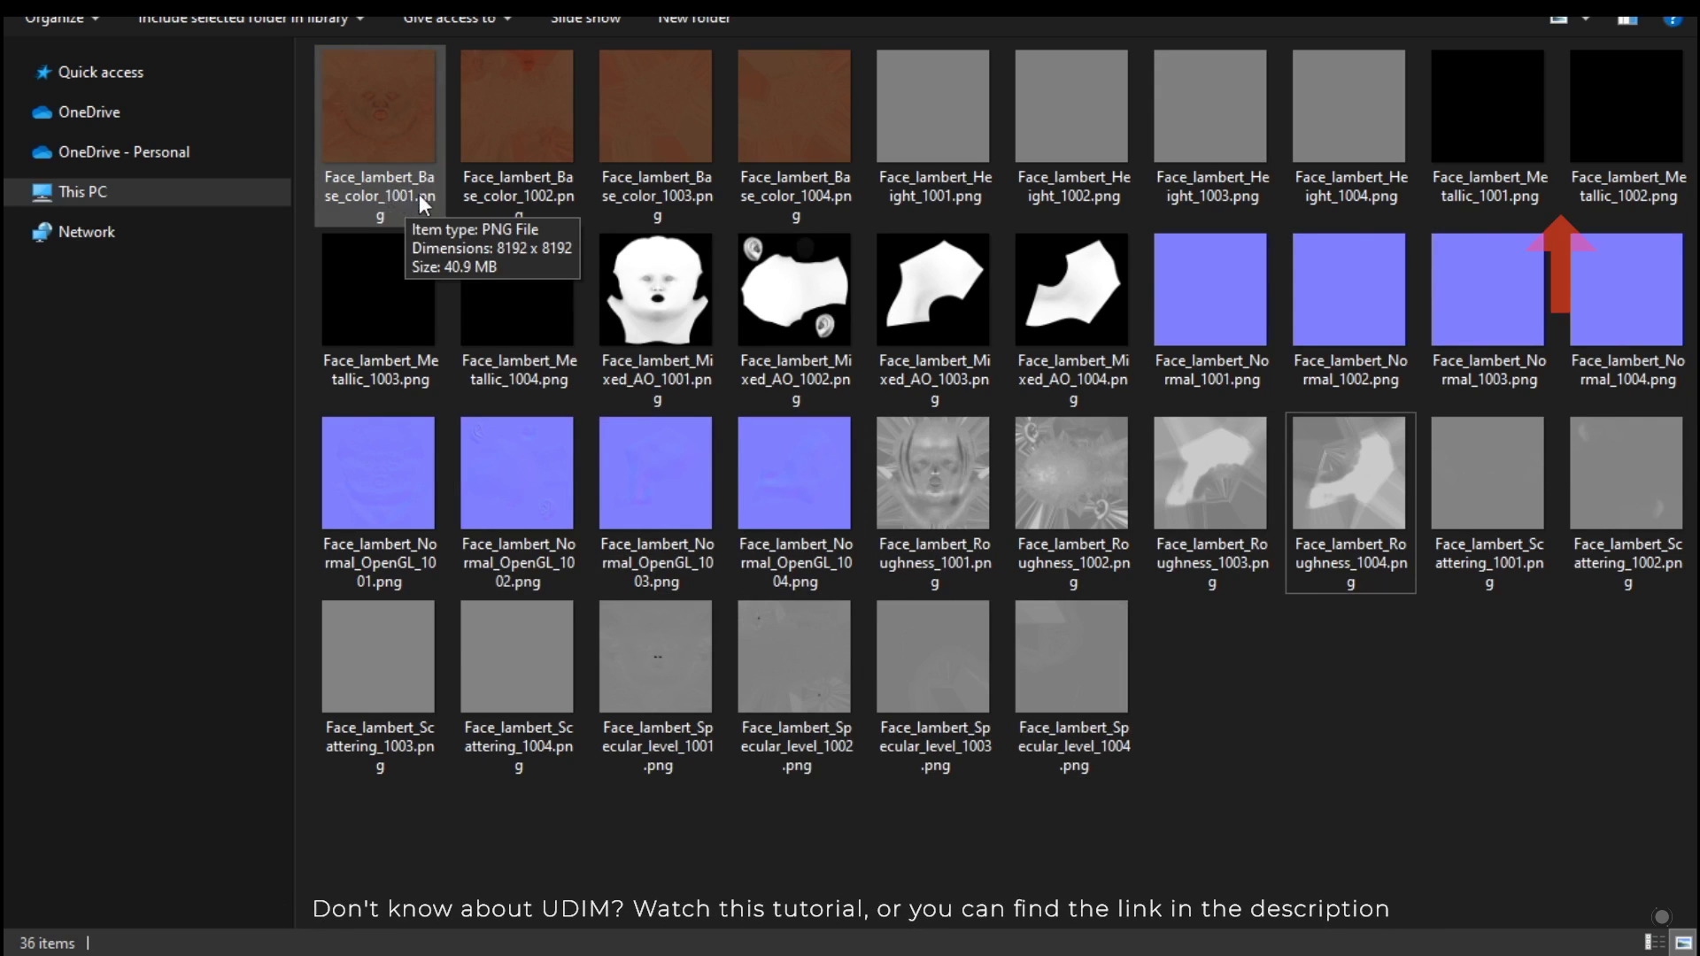
mouse_move(472, 198)
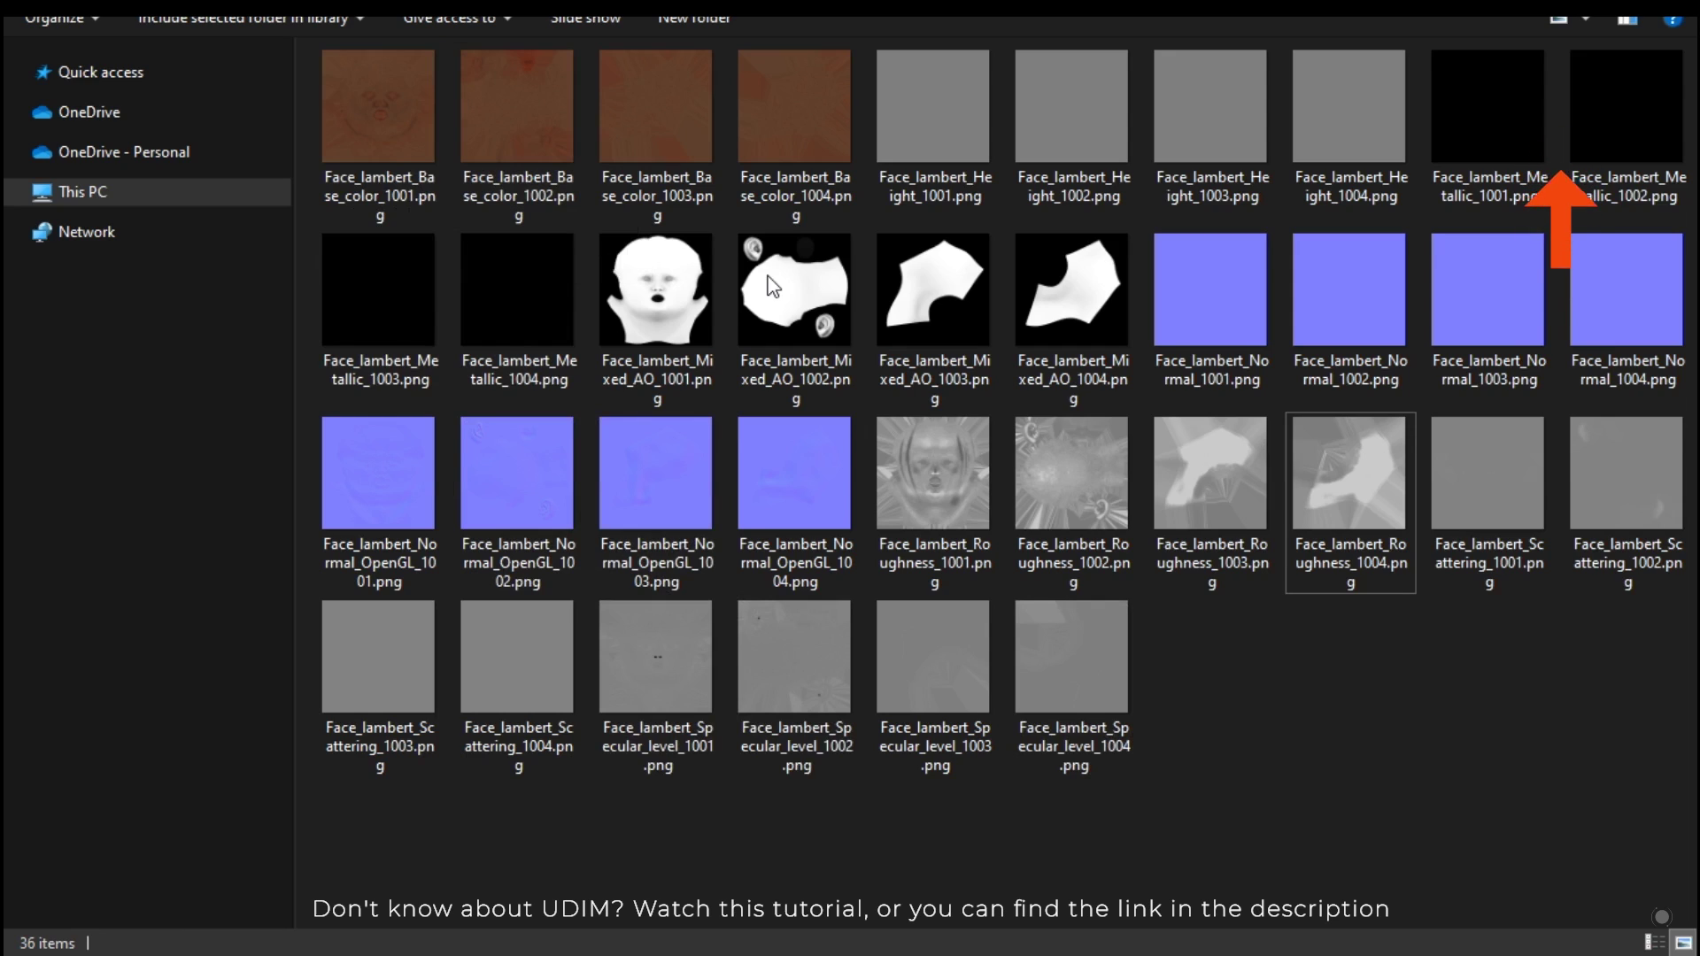
click(1193, 728)
key(alt+Tab)
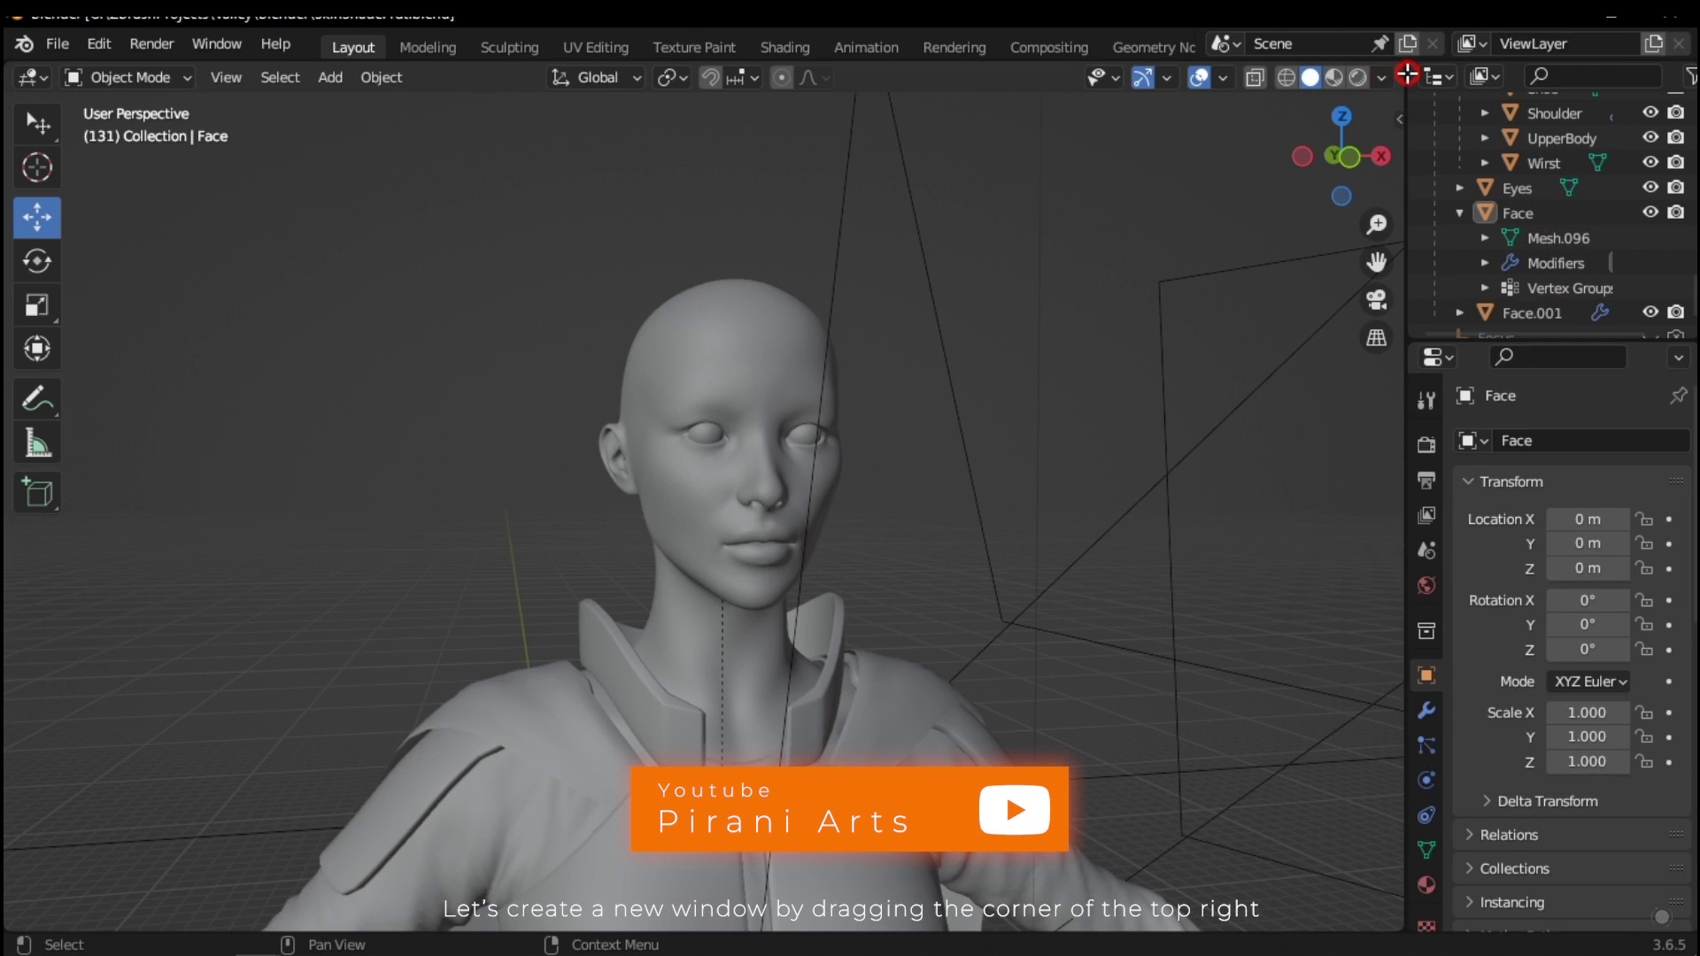
Step: Split the 3D viewport into two side-by-side areas, make the new one a Shader Editor, and widen it slightly
drag(1404, 69, 717, 213)
click(748, 78)
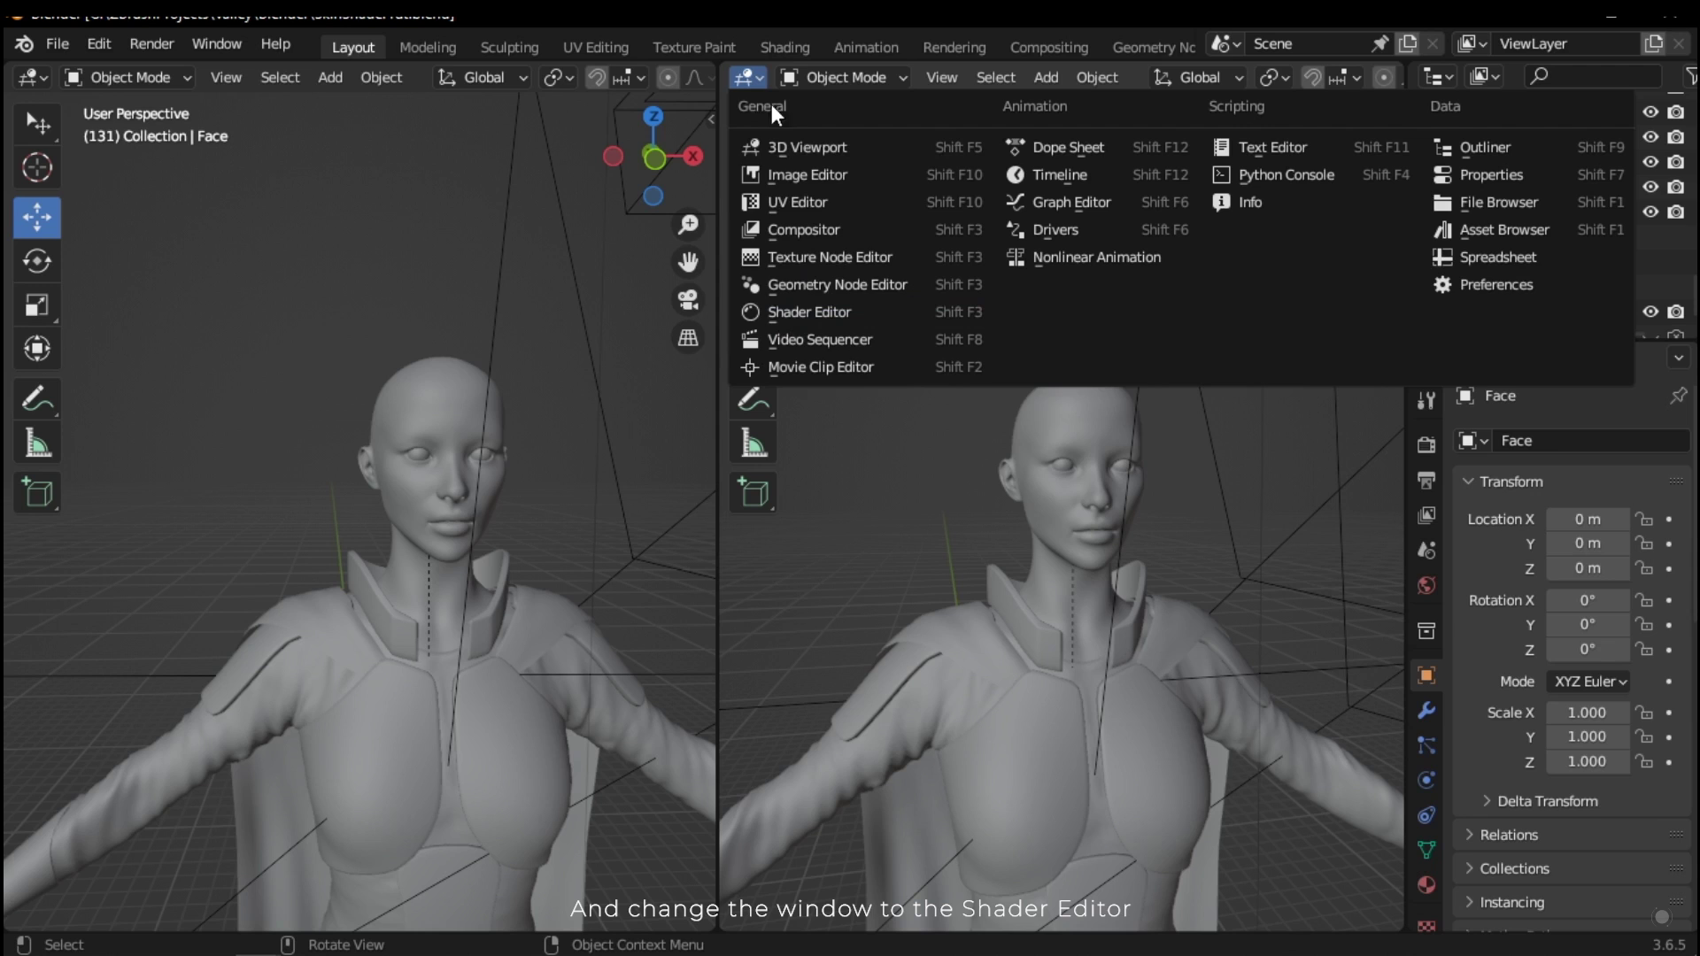
click(809, 312)
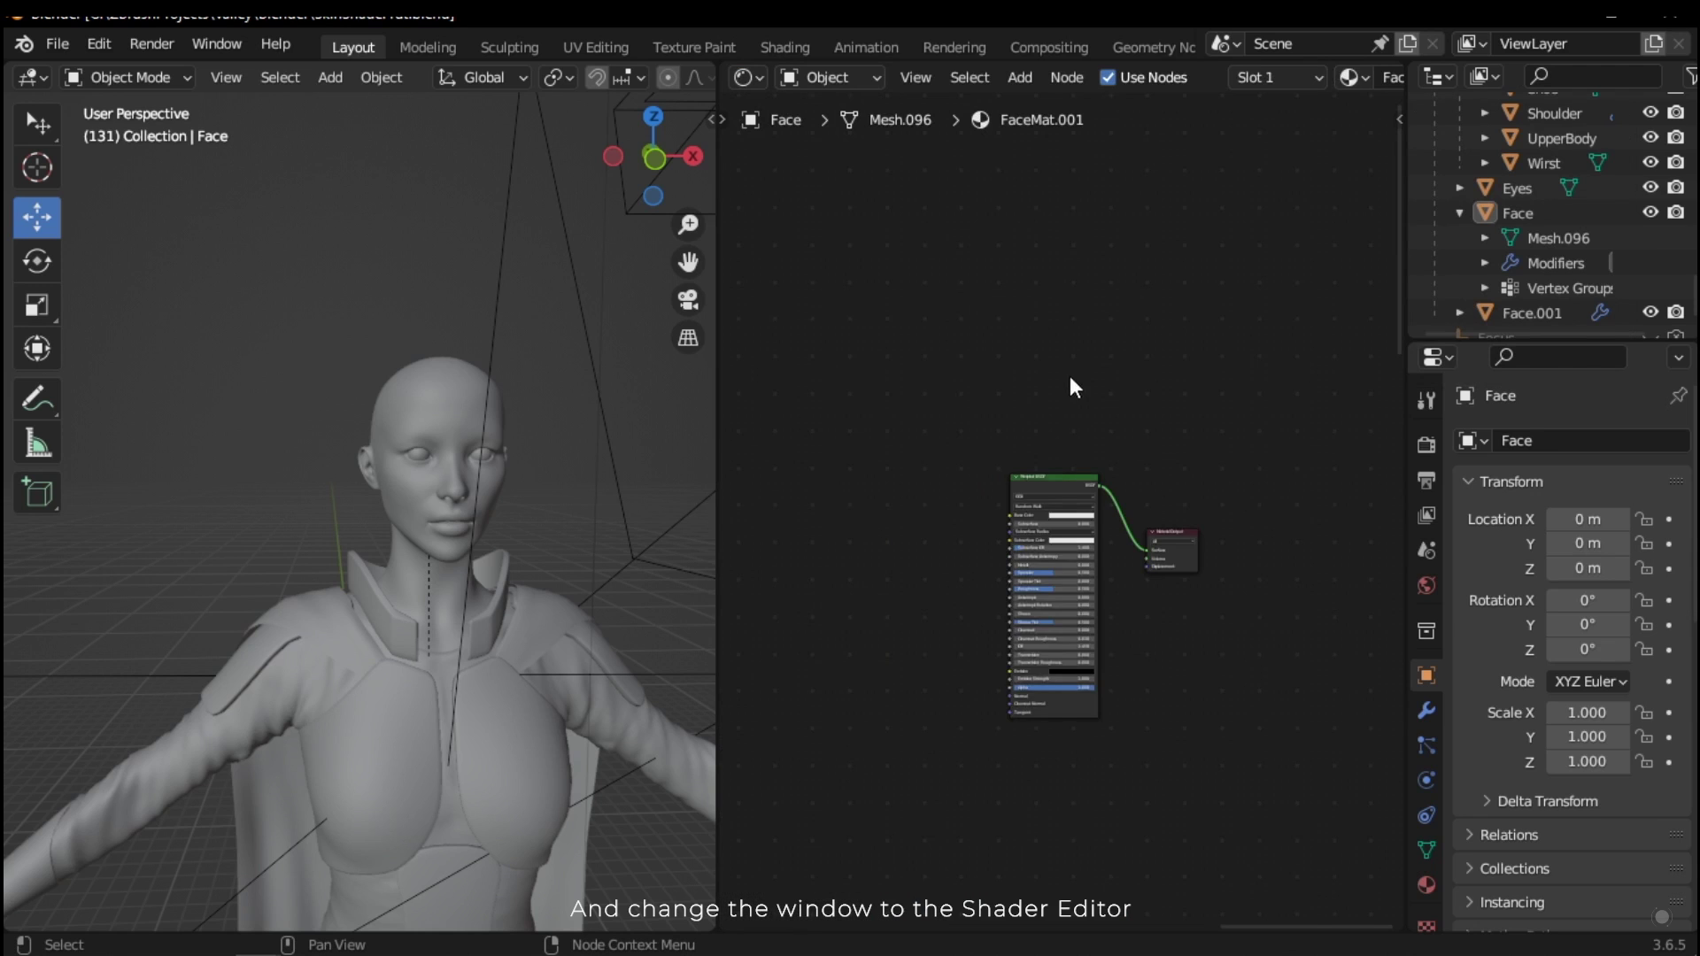
scroll(1085, 421, up, 3)
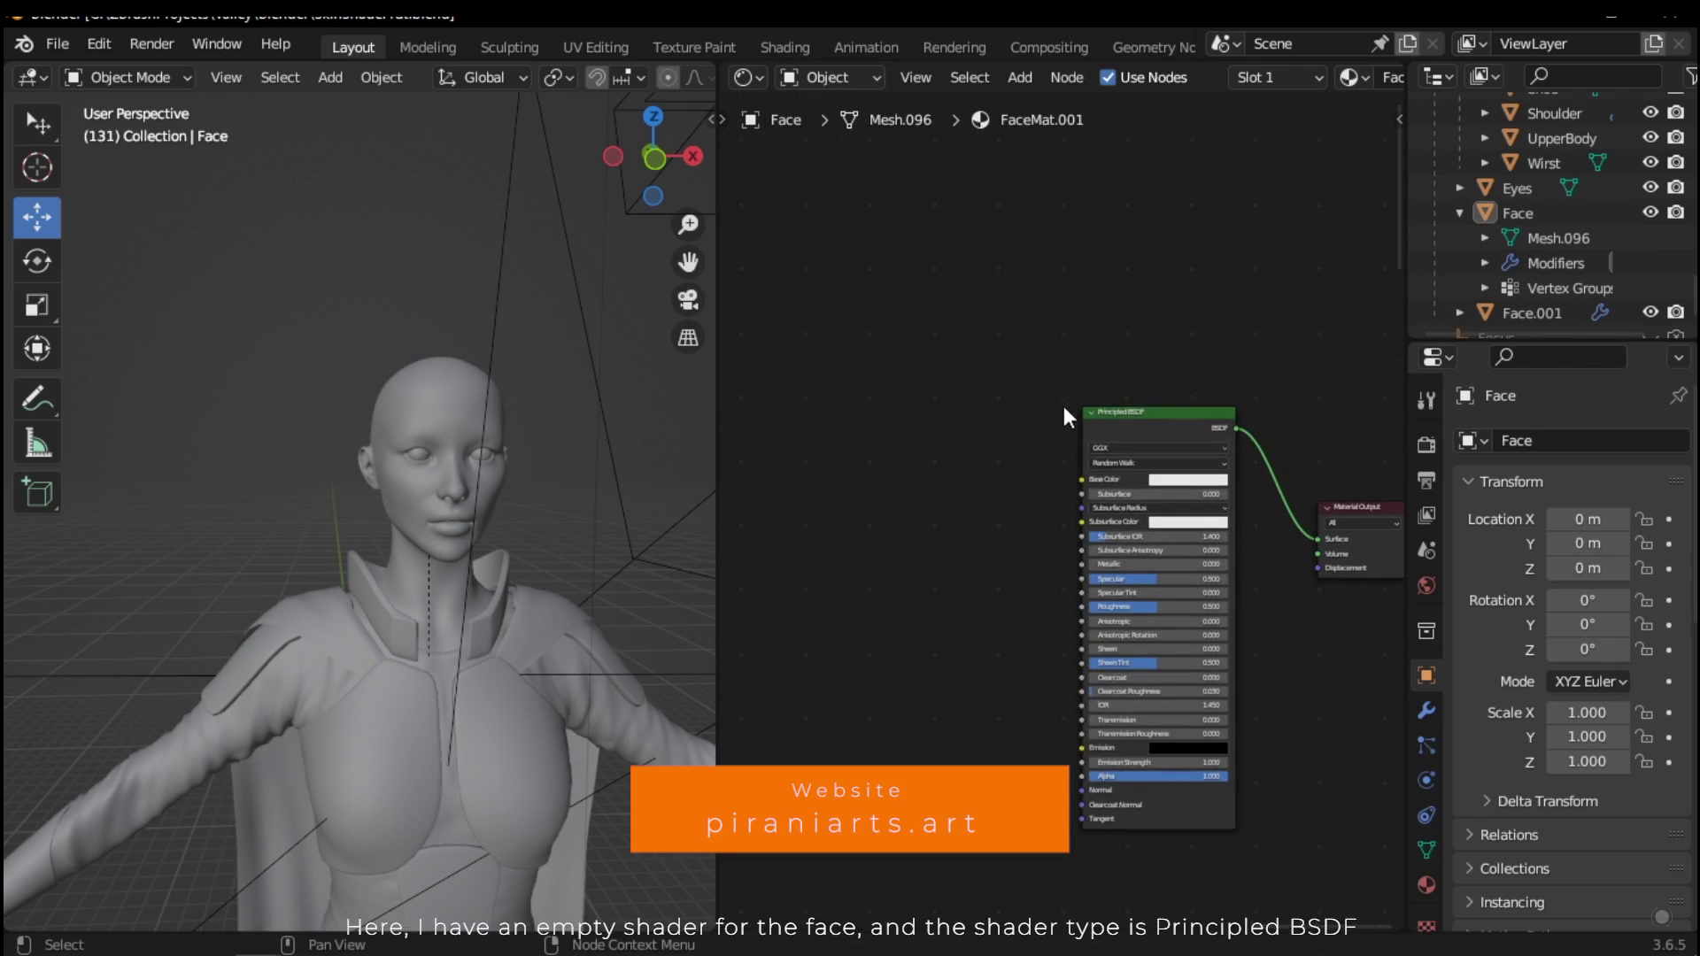
drag(714, 515, 672, 513)
scroll(434, 504, up, 2)
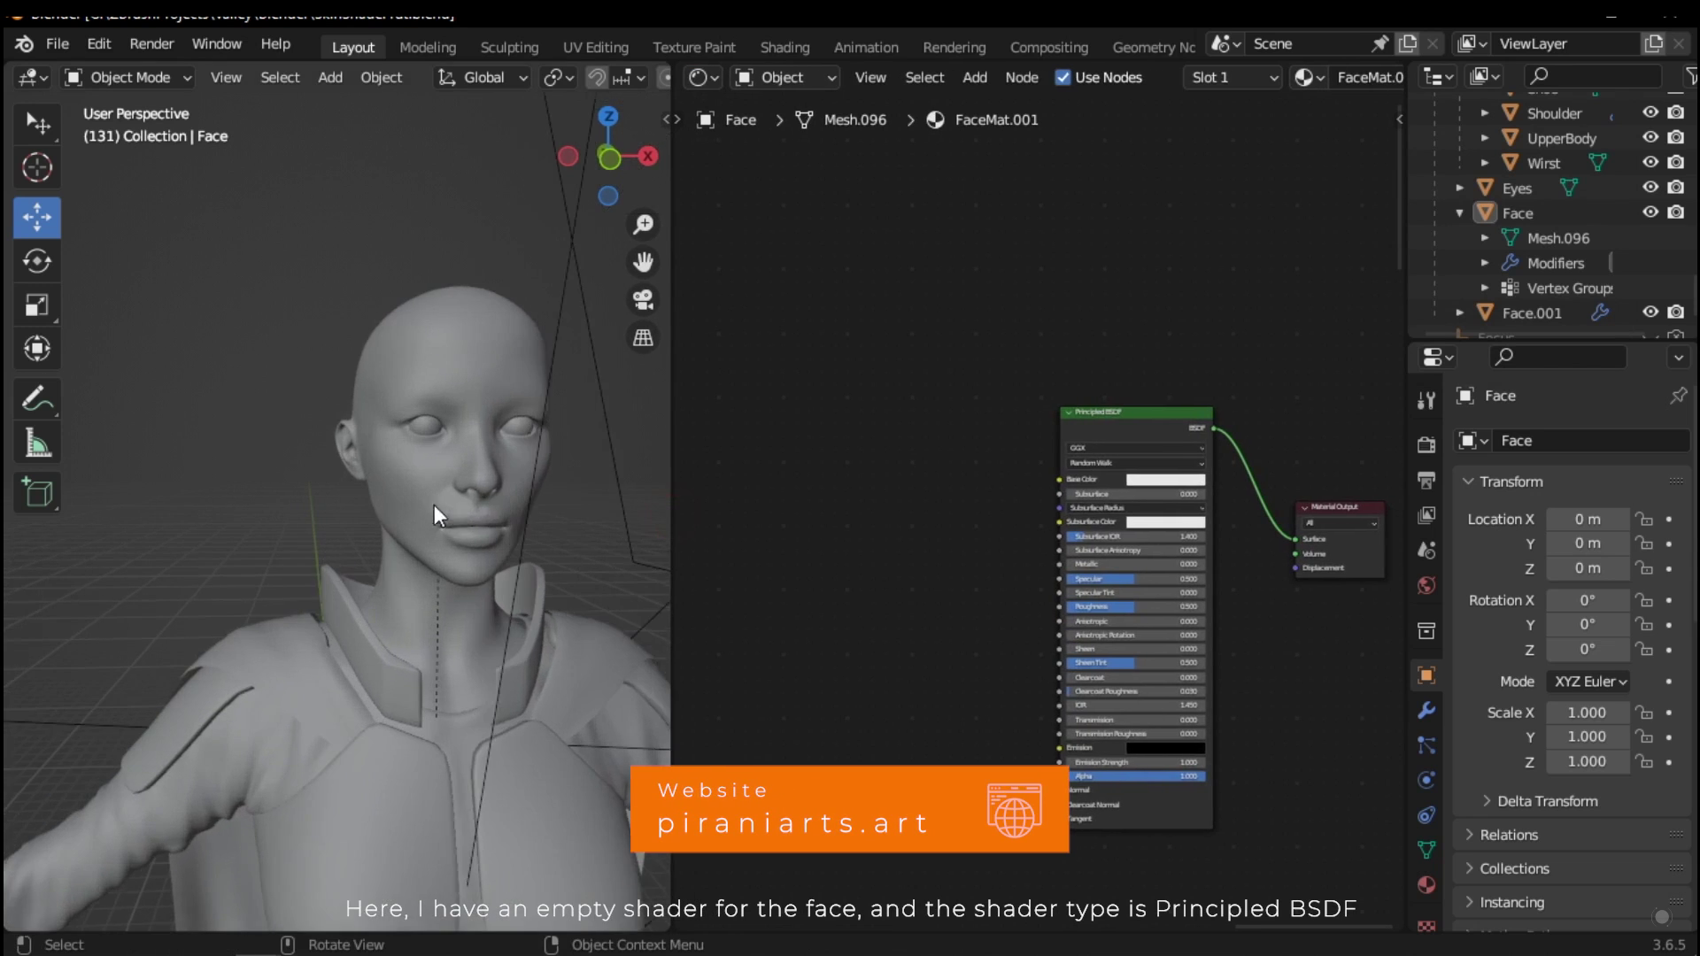
Step: Select the face mesh and bring its Principled BSDF node into close view
middle_drag(377, 544, 432, 529)
scroll(432, 529, up, 2)
click(432, 529)
middle_drag(988, 503, 857, 437)
scroll(856, 437, up, 4)
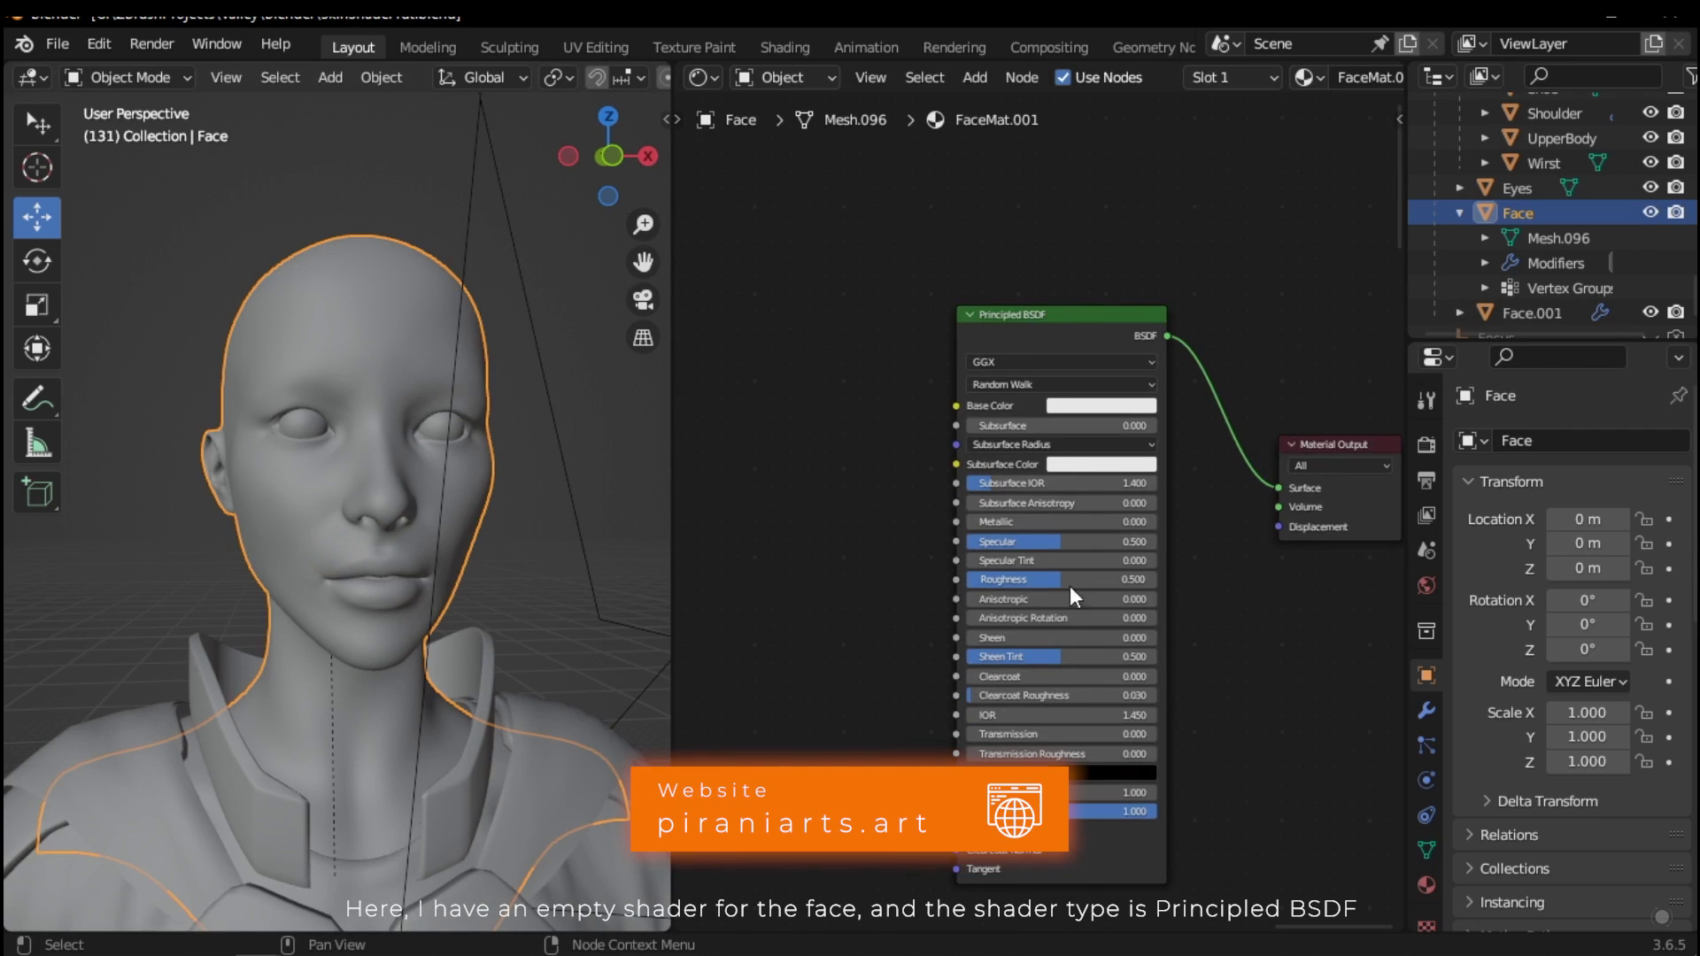
scroll(908, 529, down, 1)
middle_drag(908, 529, 990, 561)
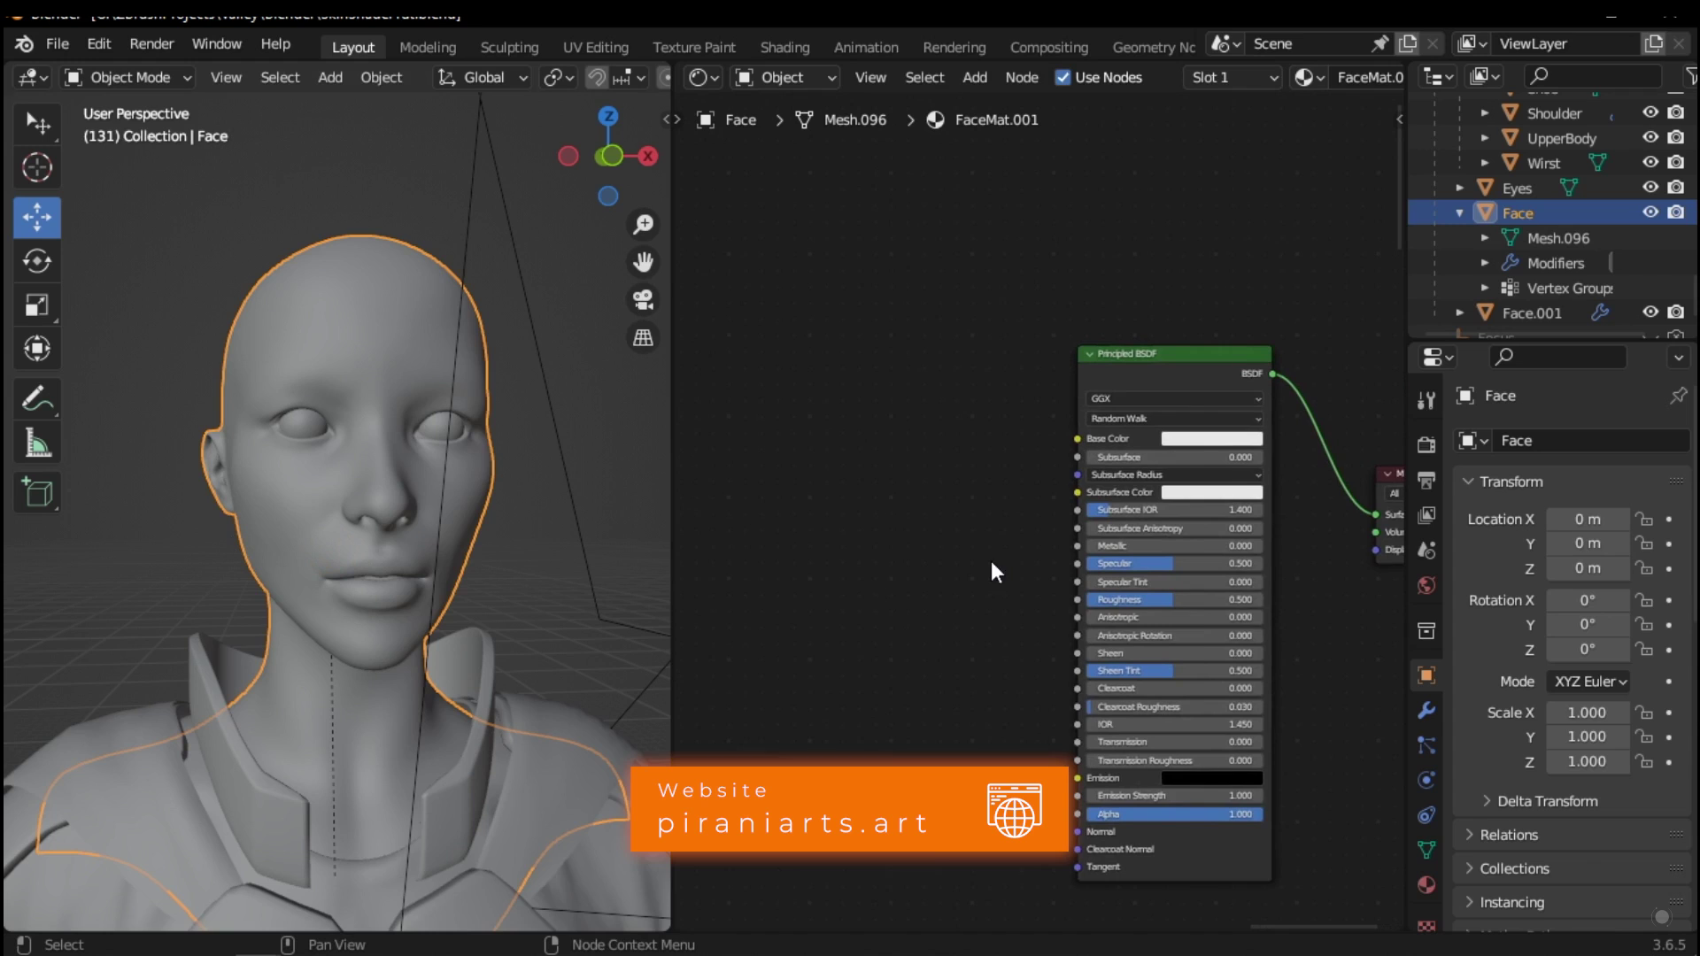
Step: Switch the 3D viewport's shading to Material Preview
click(526, 609)
key(z)
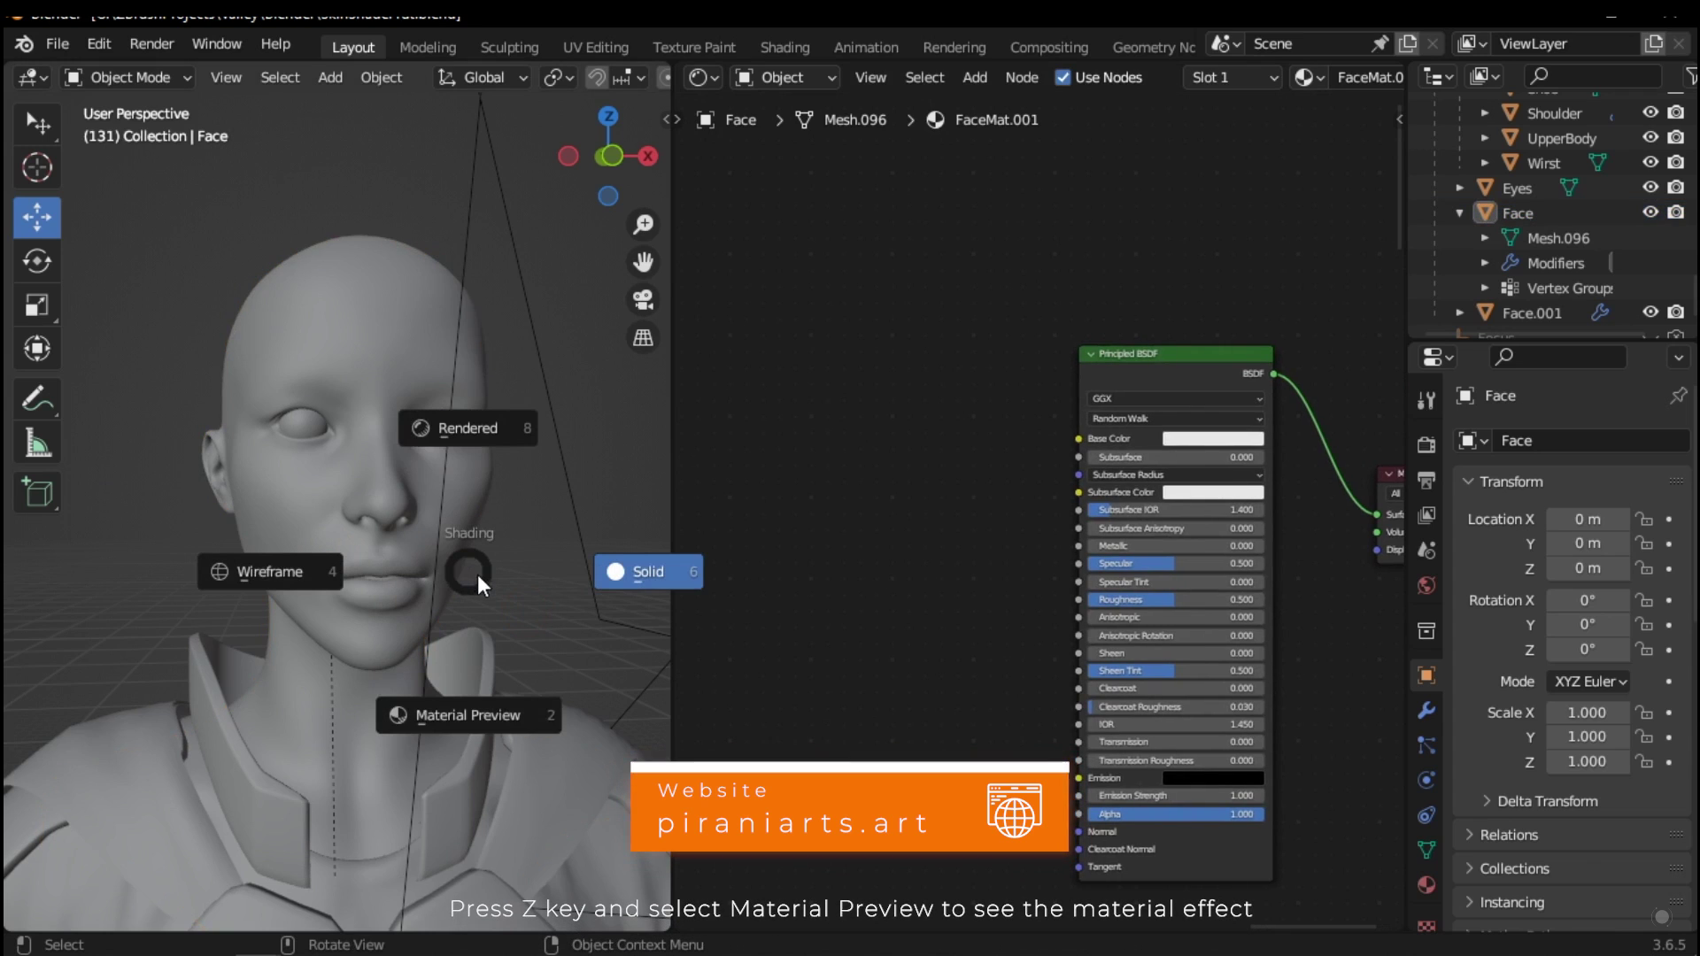
click(458, 717)
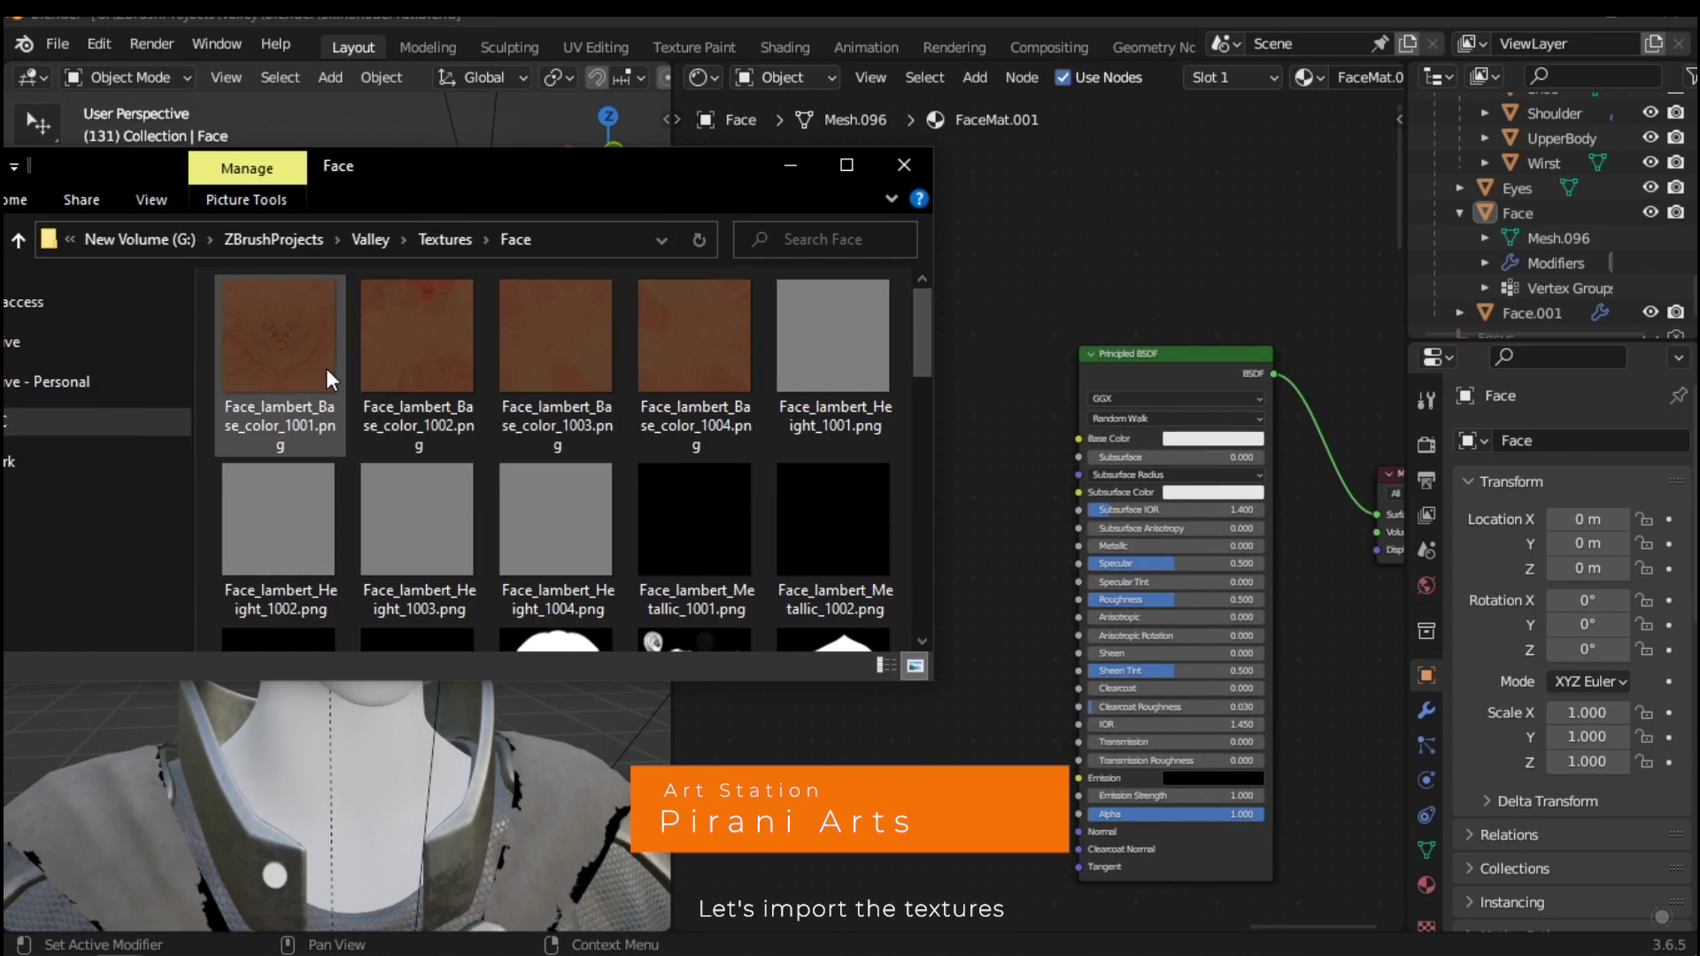
Step: Import Face_lambert_Base_color_1001.png from the Face texture folder into the face material as an image texture node
click(302, 332)
drag(268, 323, 1005, 297)
drag(966, 237, 968, 239)
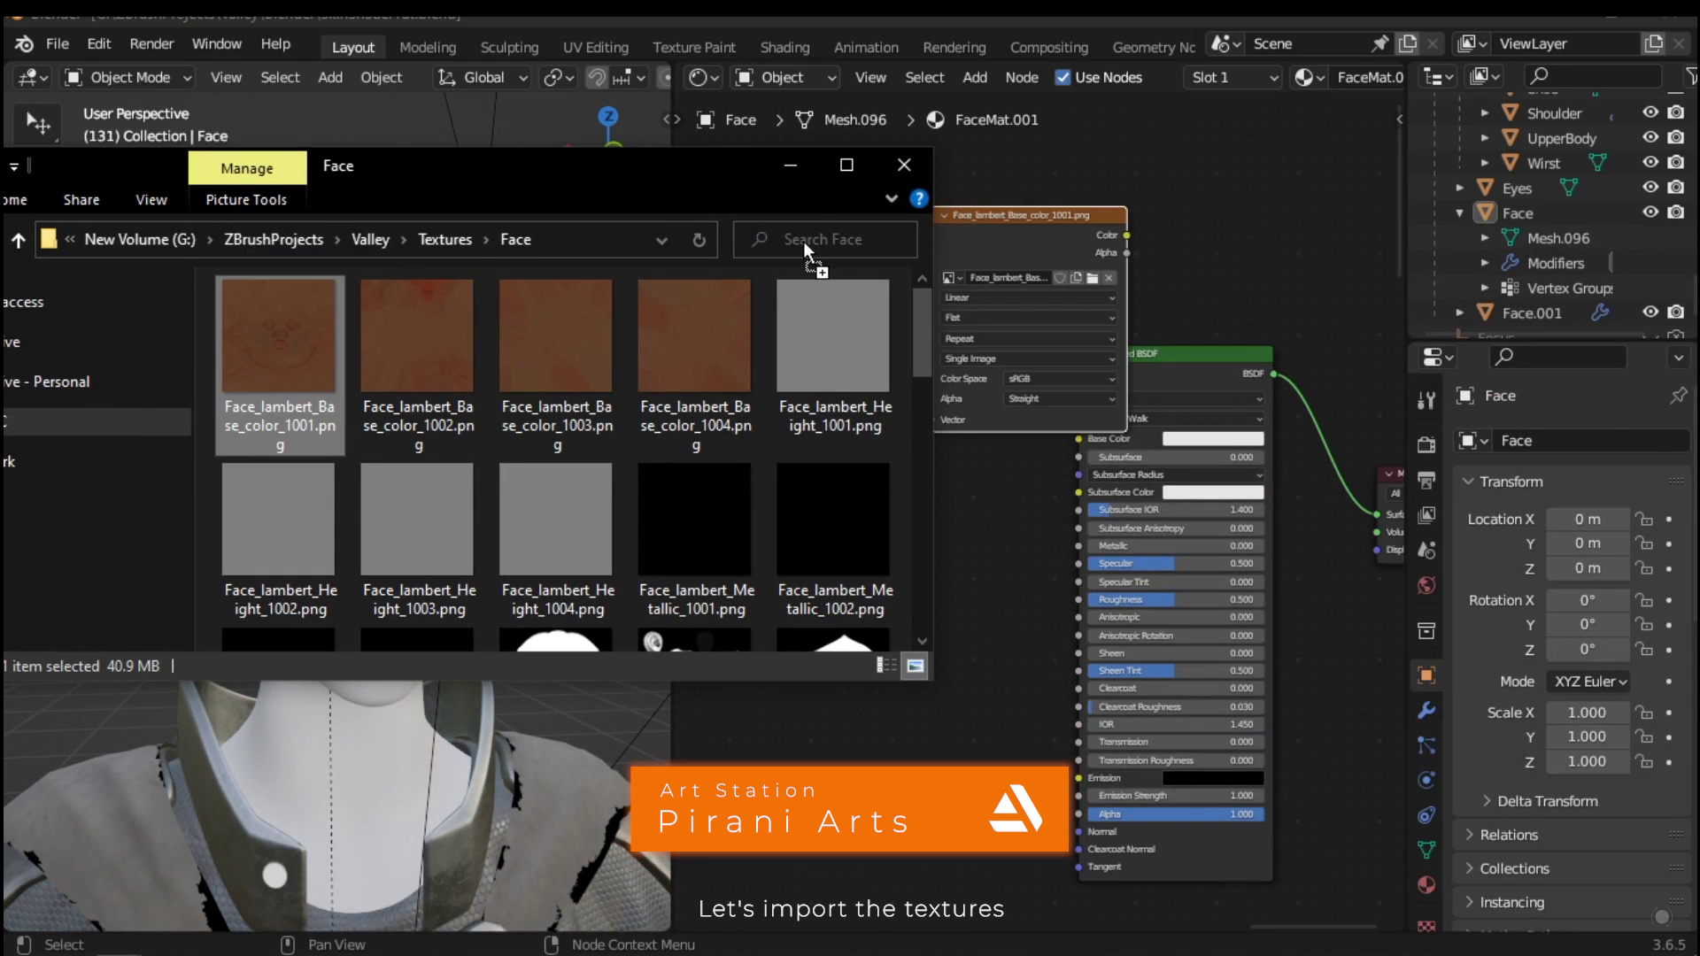
click(995, 502)
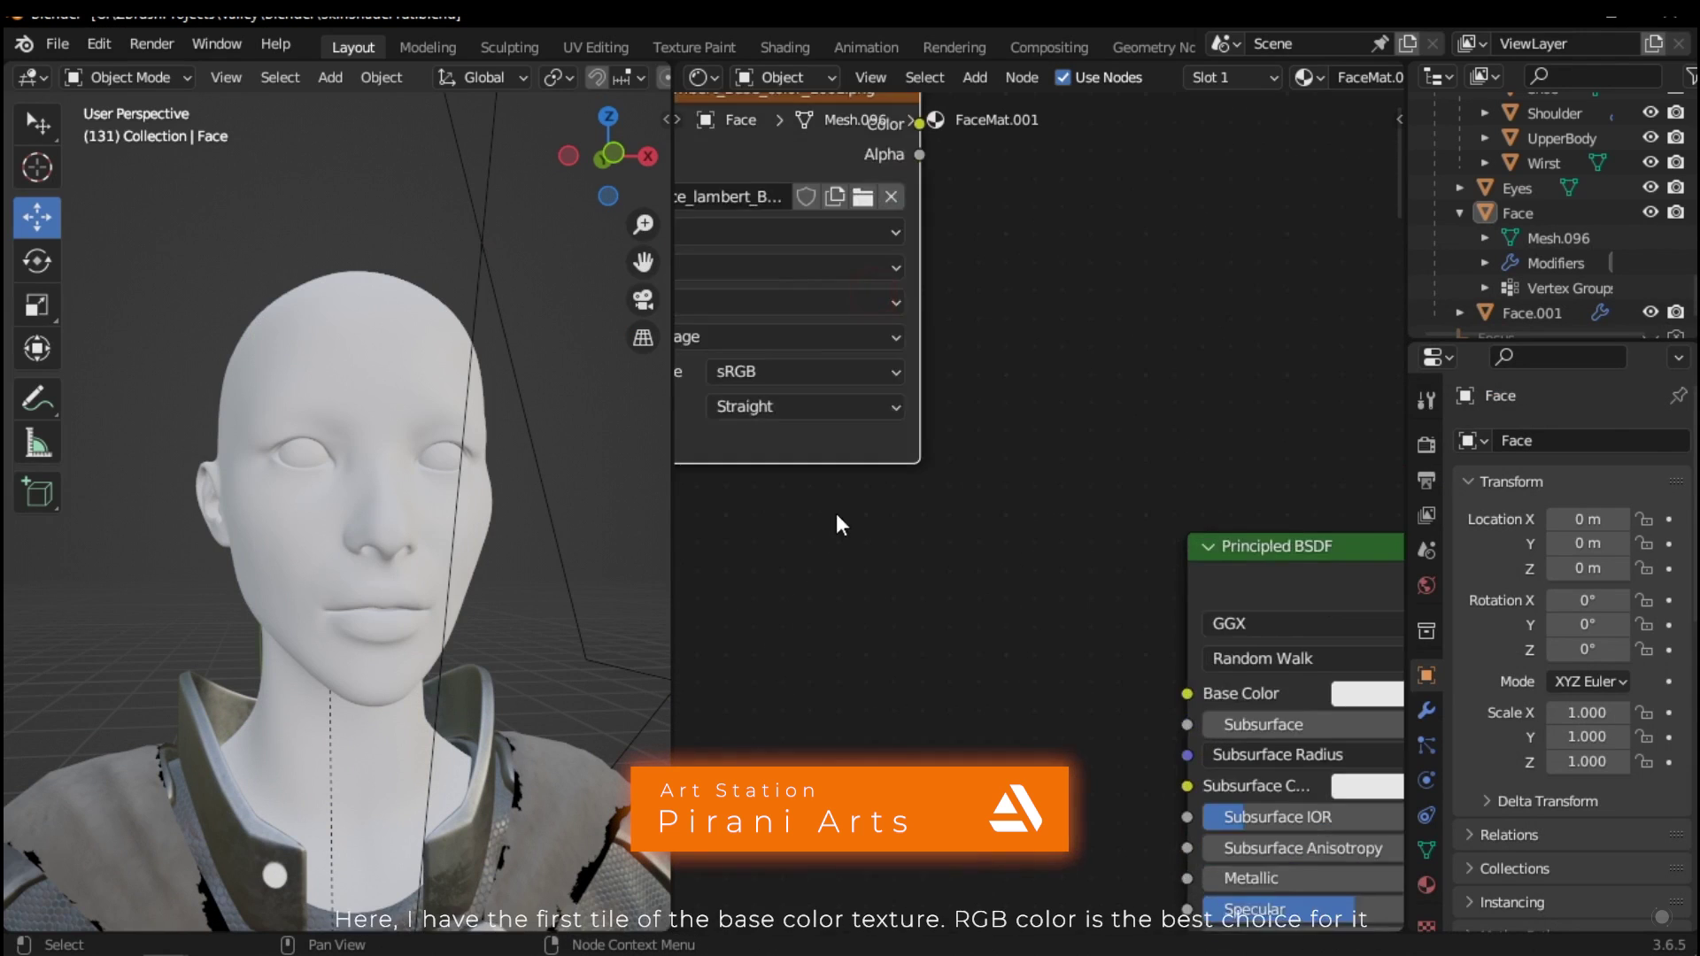
Step: Set the base color texture's source to UDIM Tiles and check the matching tile files in the texture folder
middle_drag(836, 513, 1026, 744)
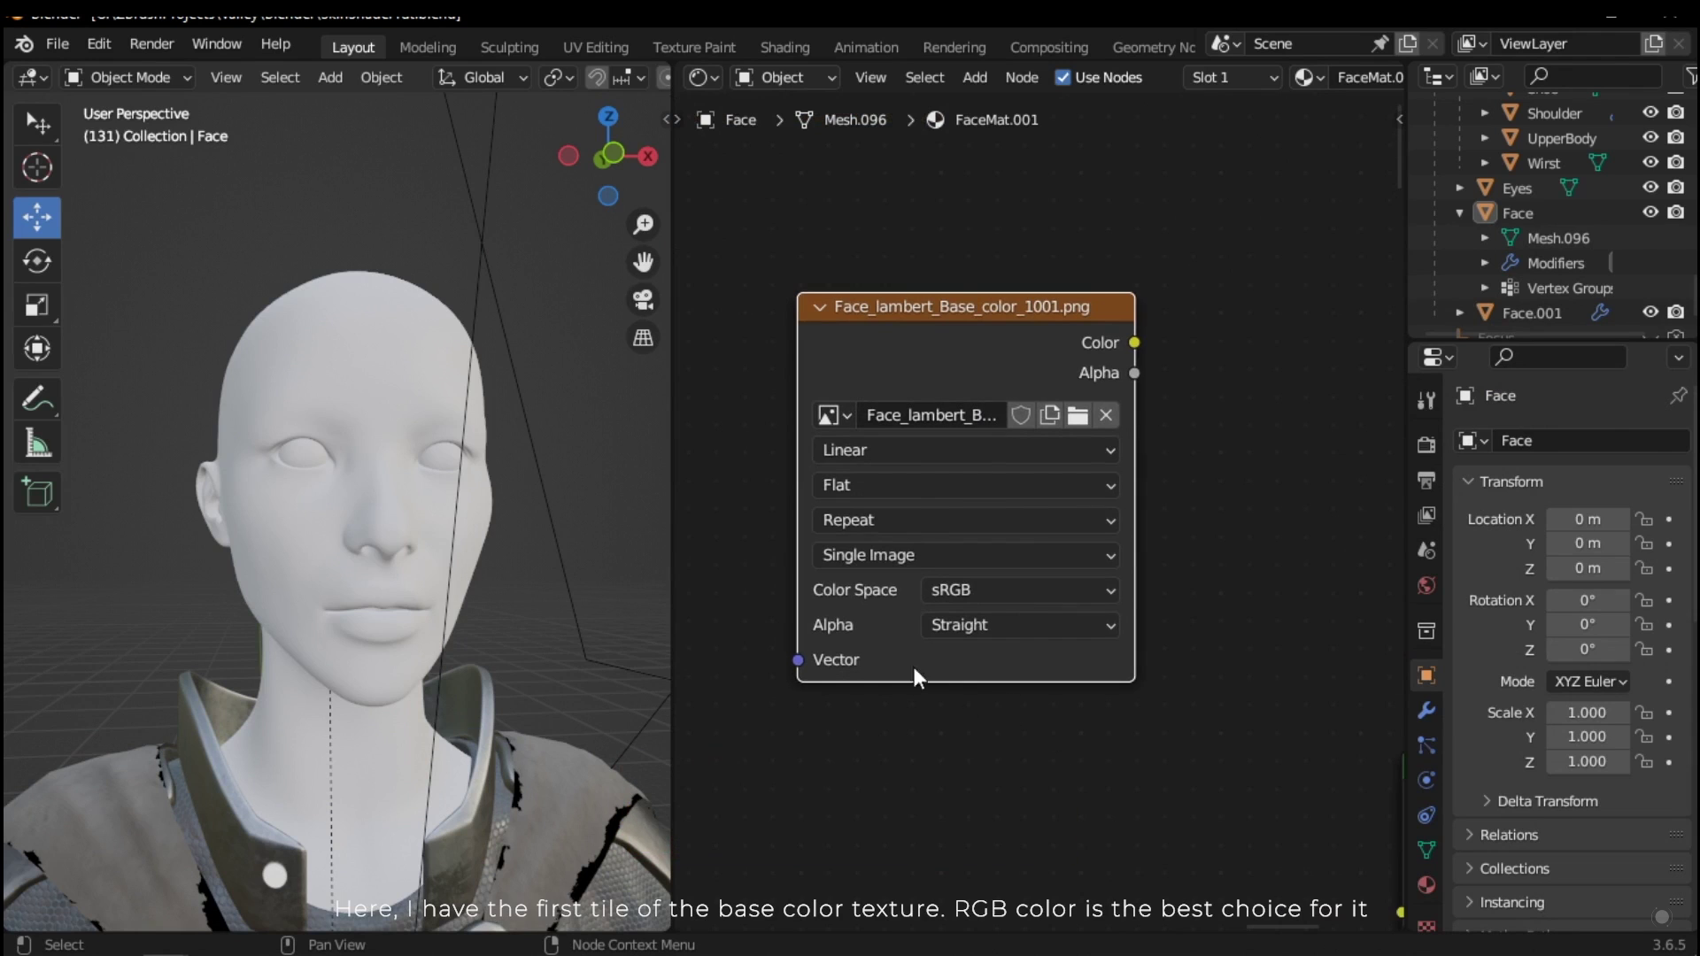
scroll(970, 637, up, 1)
middle_drag(971, 638, 988, 687)
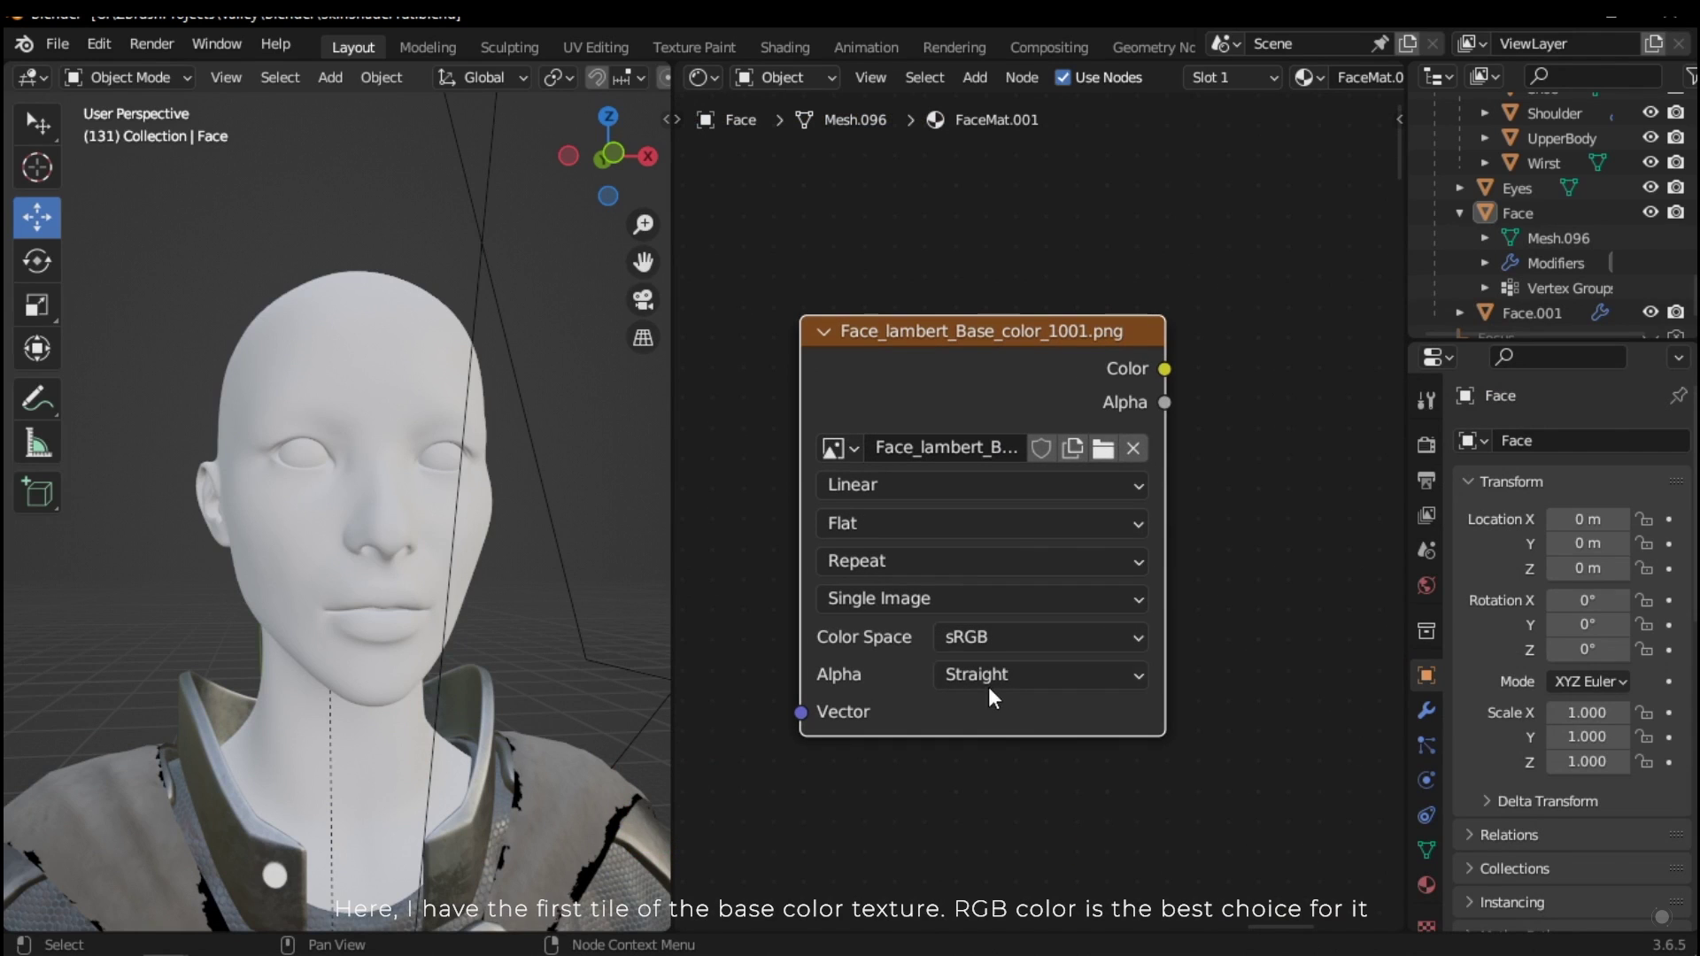
click(876, 599)
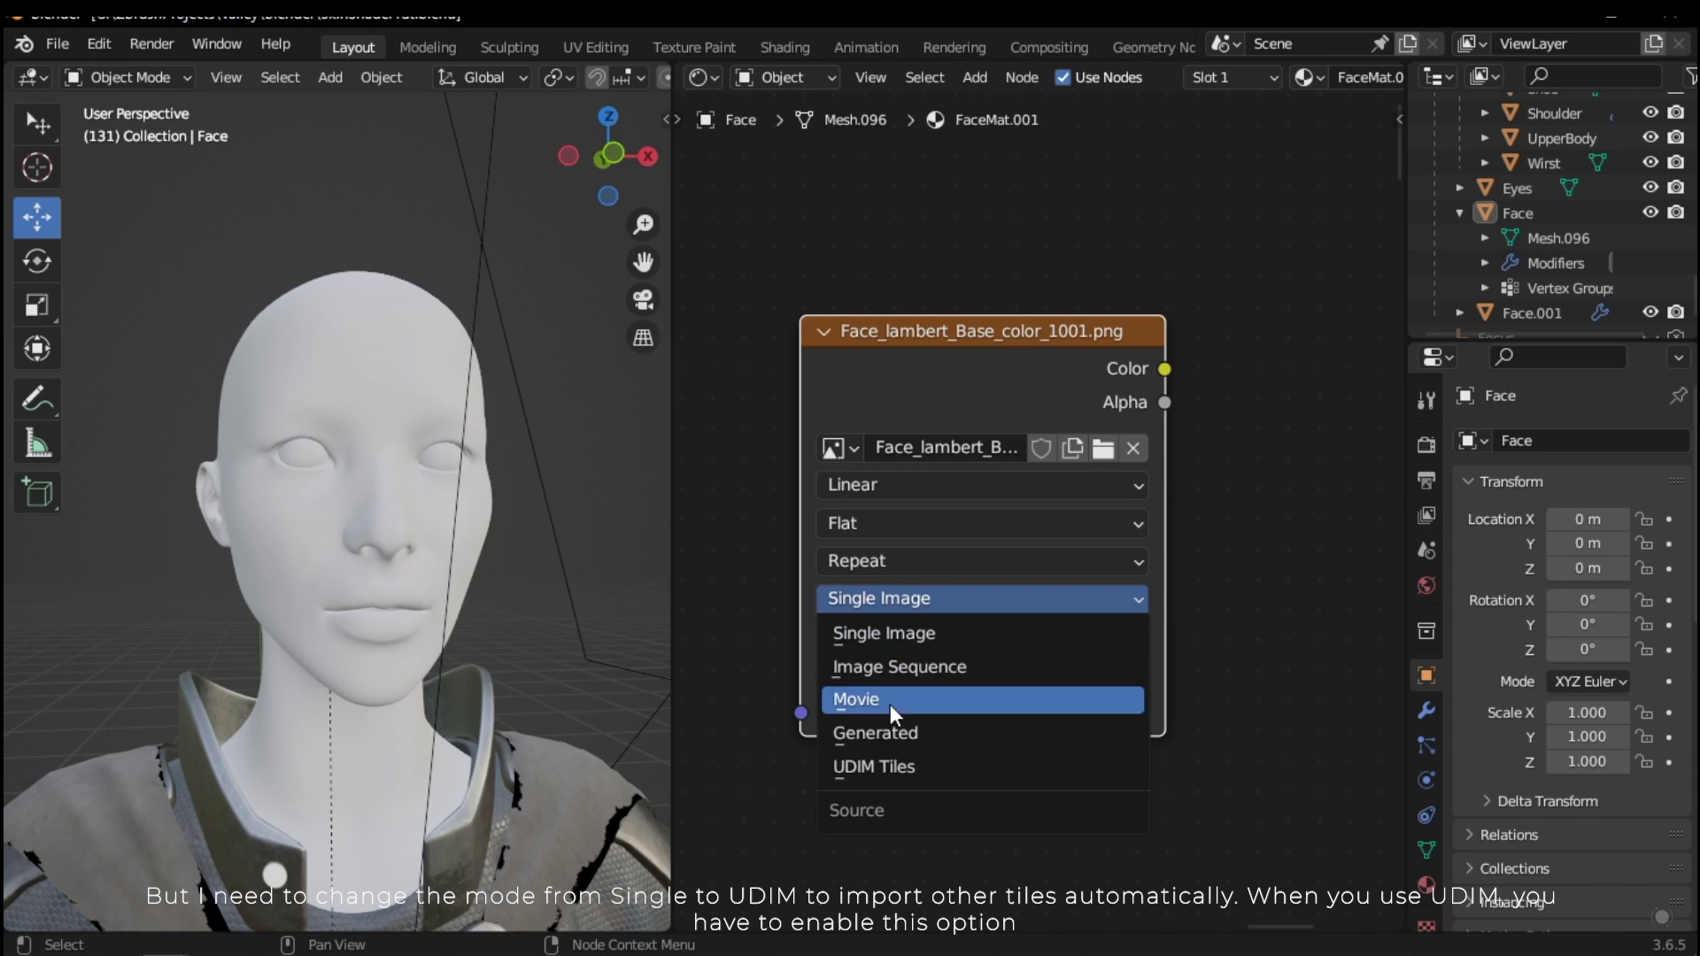
click(896, 768)
click(877, 760)
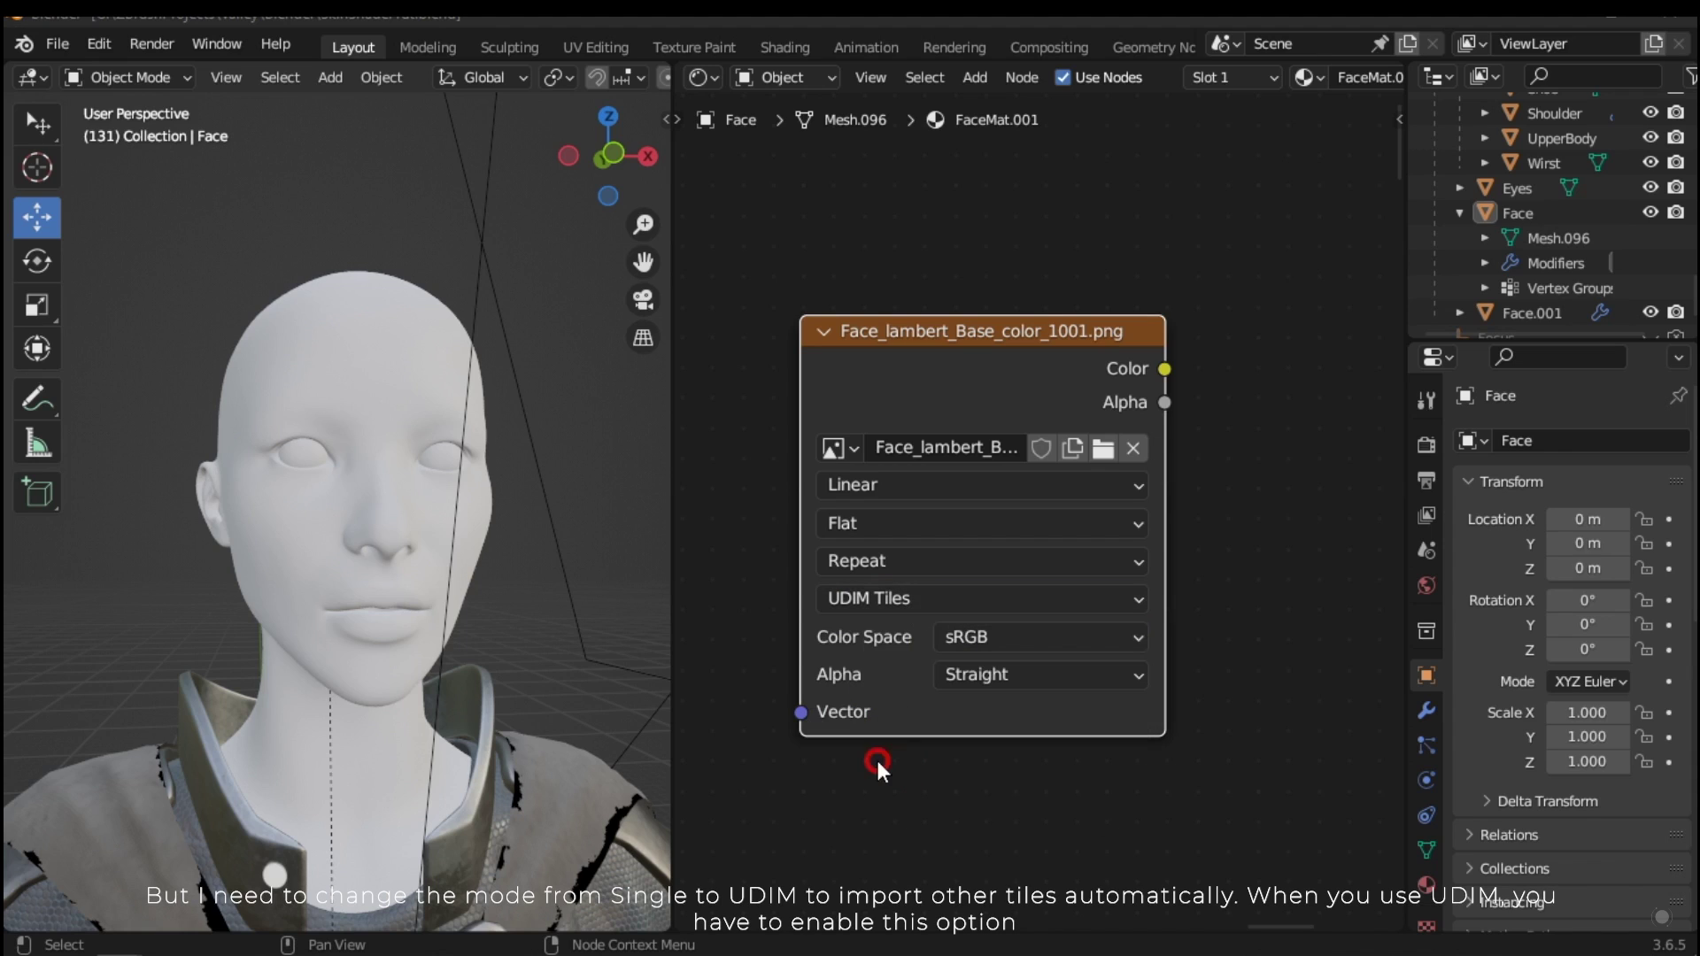
drag(2, 443, 694, 240)
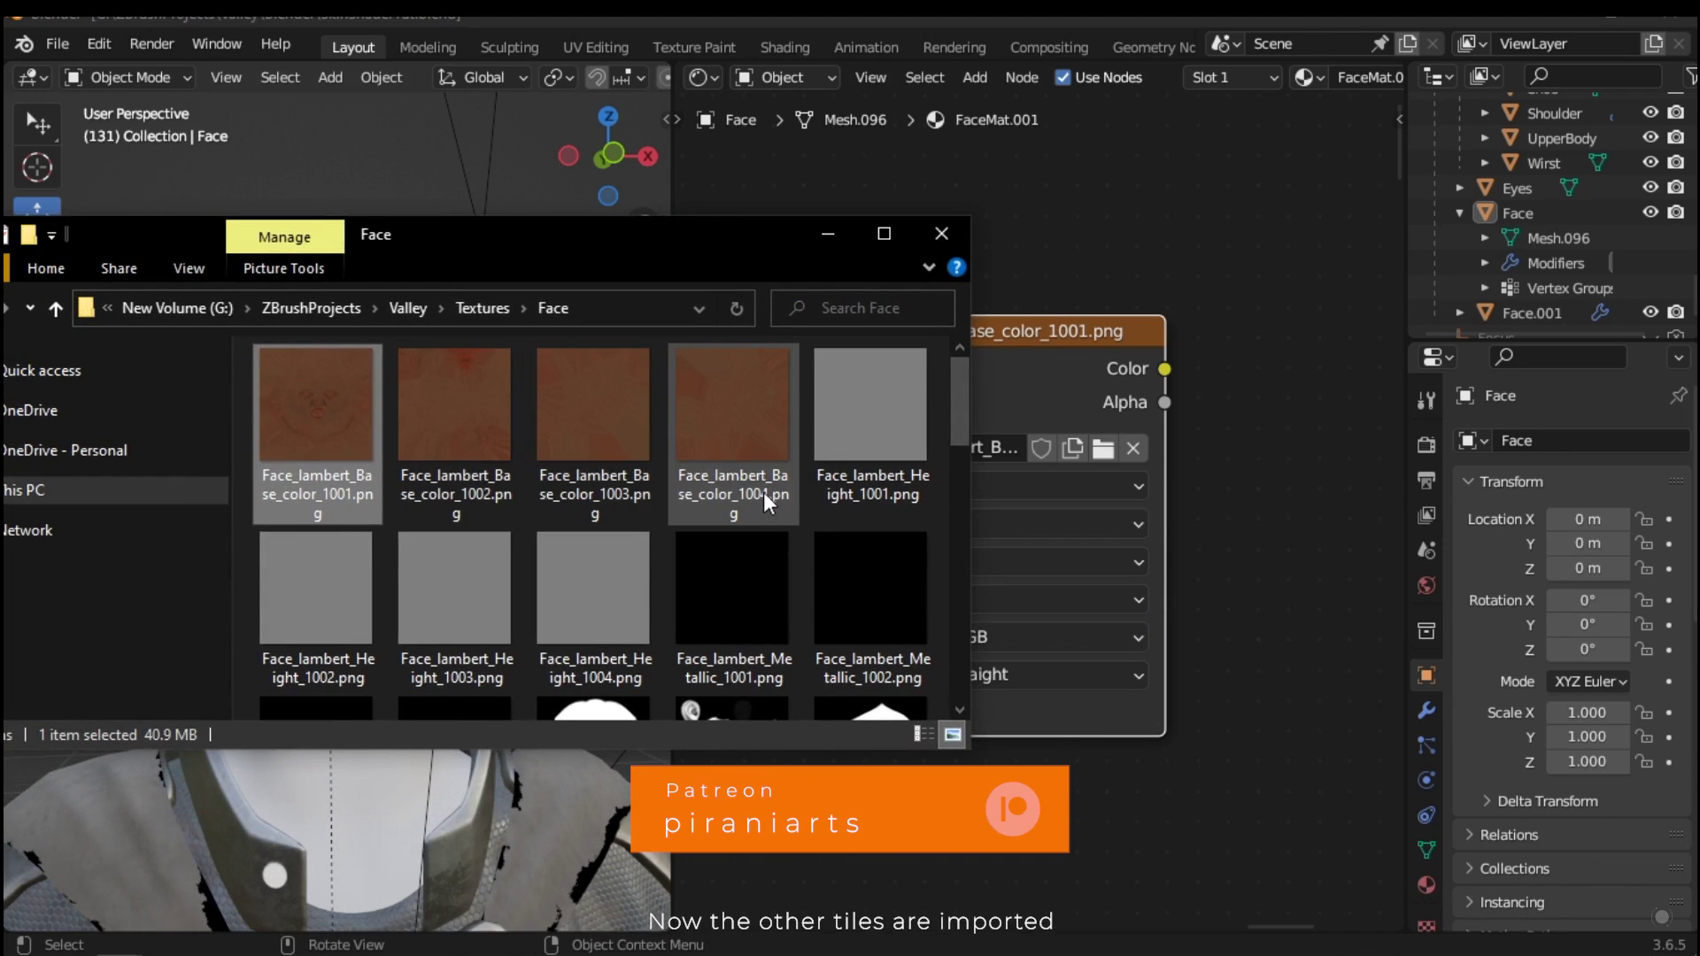
drag(587, 235, 2, 482)
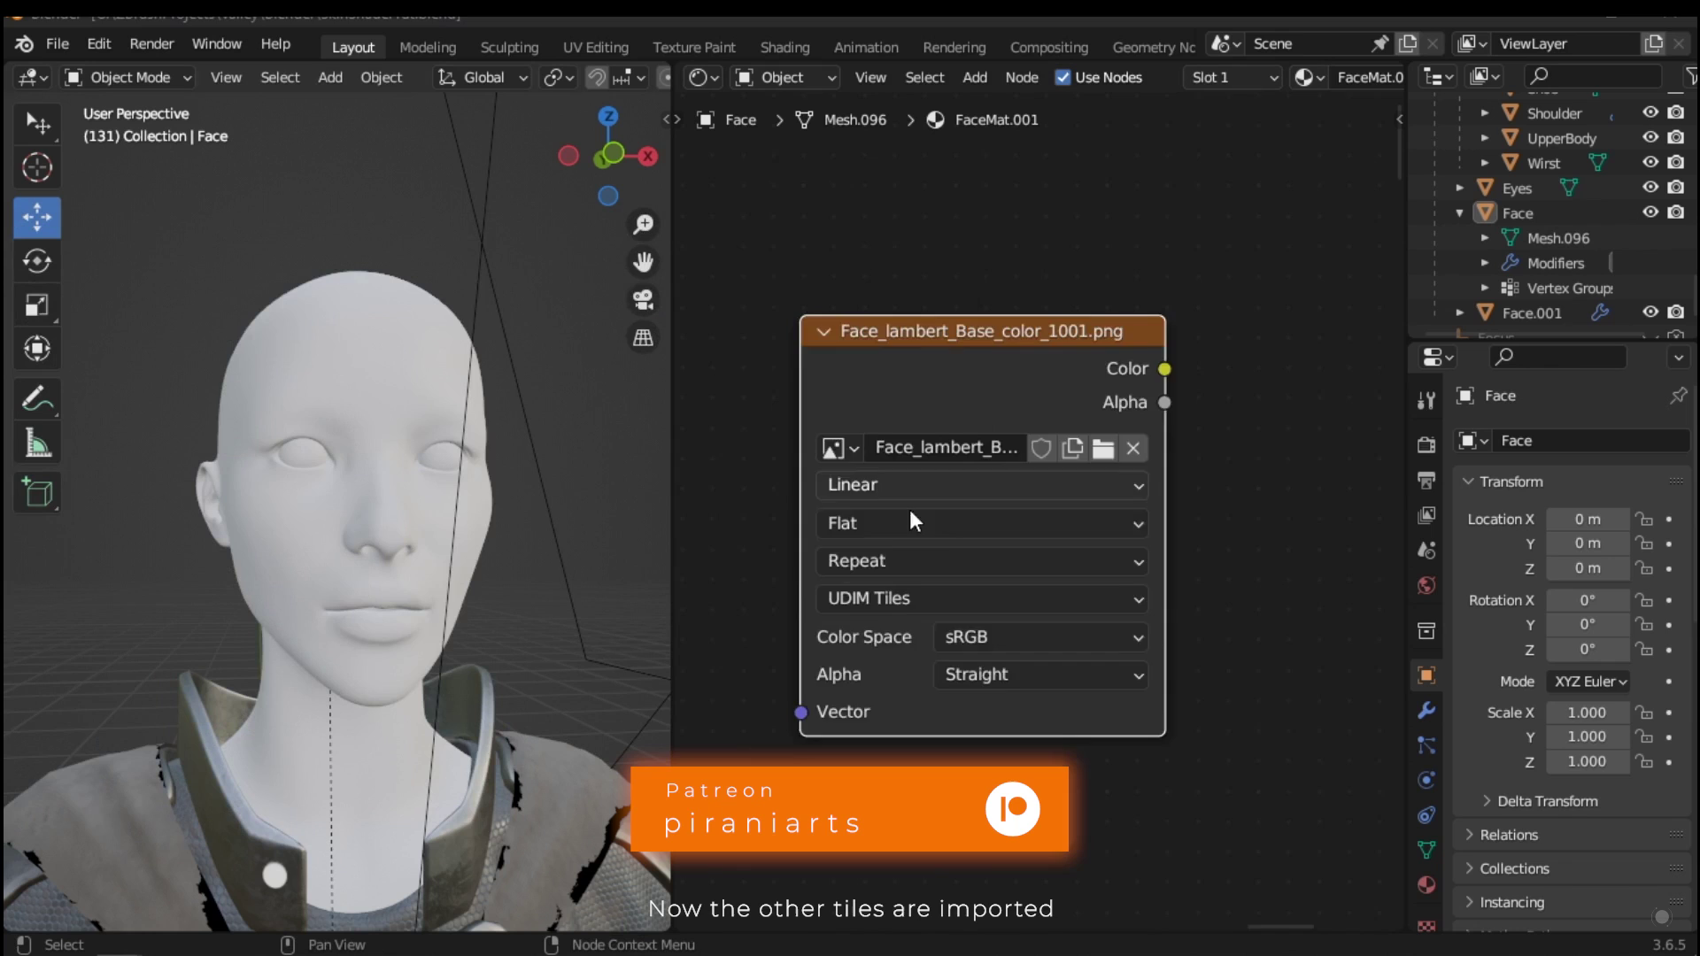
Step: Connect the base color texture's Color output to the Principled BSDF's Base Color input and move the texture node slightly lower
scroll(1054, 524, down, 5)
middle_drag(1139, 617, 986, 486)
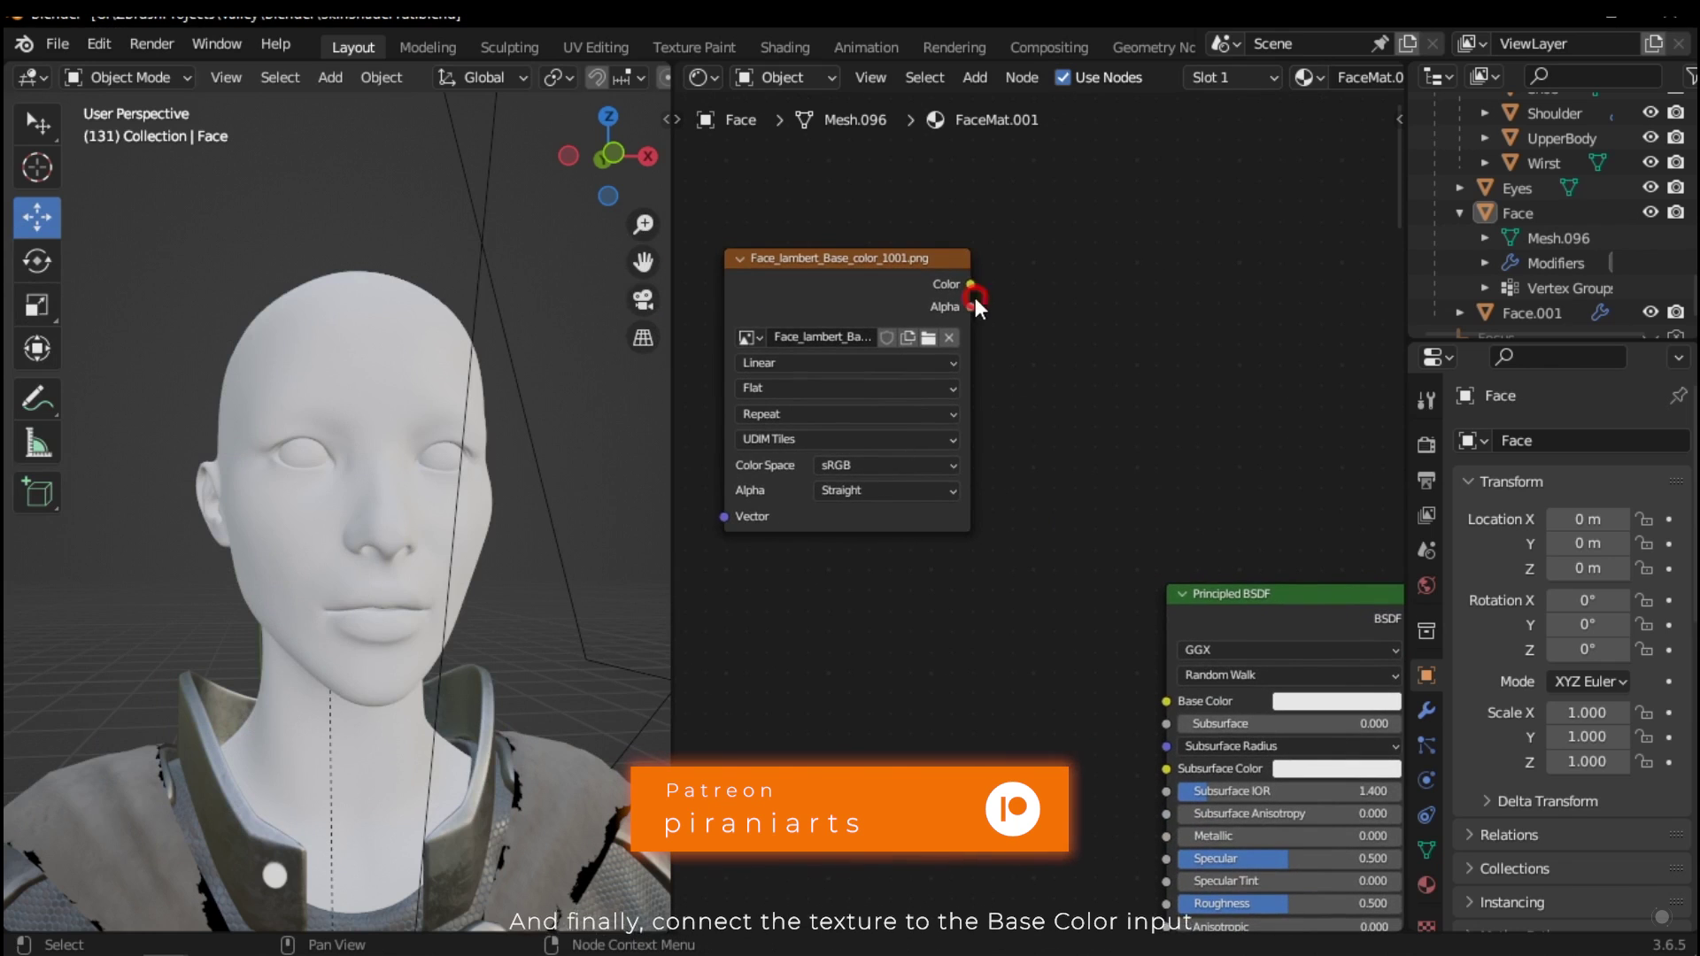
drag(972, 285, 1166, 701)
drag(885, 263, 872, 347)
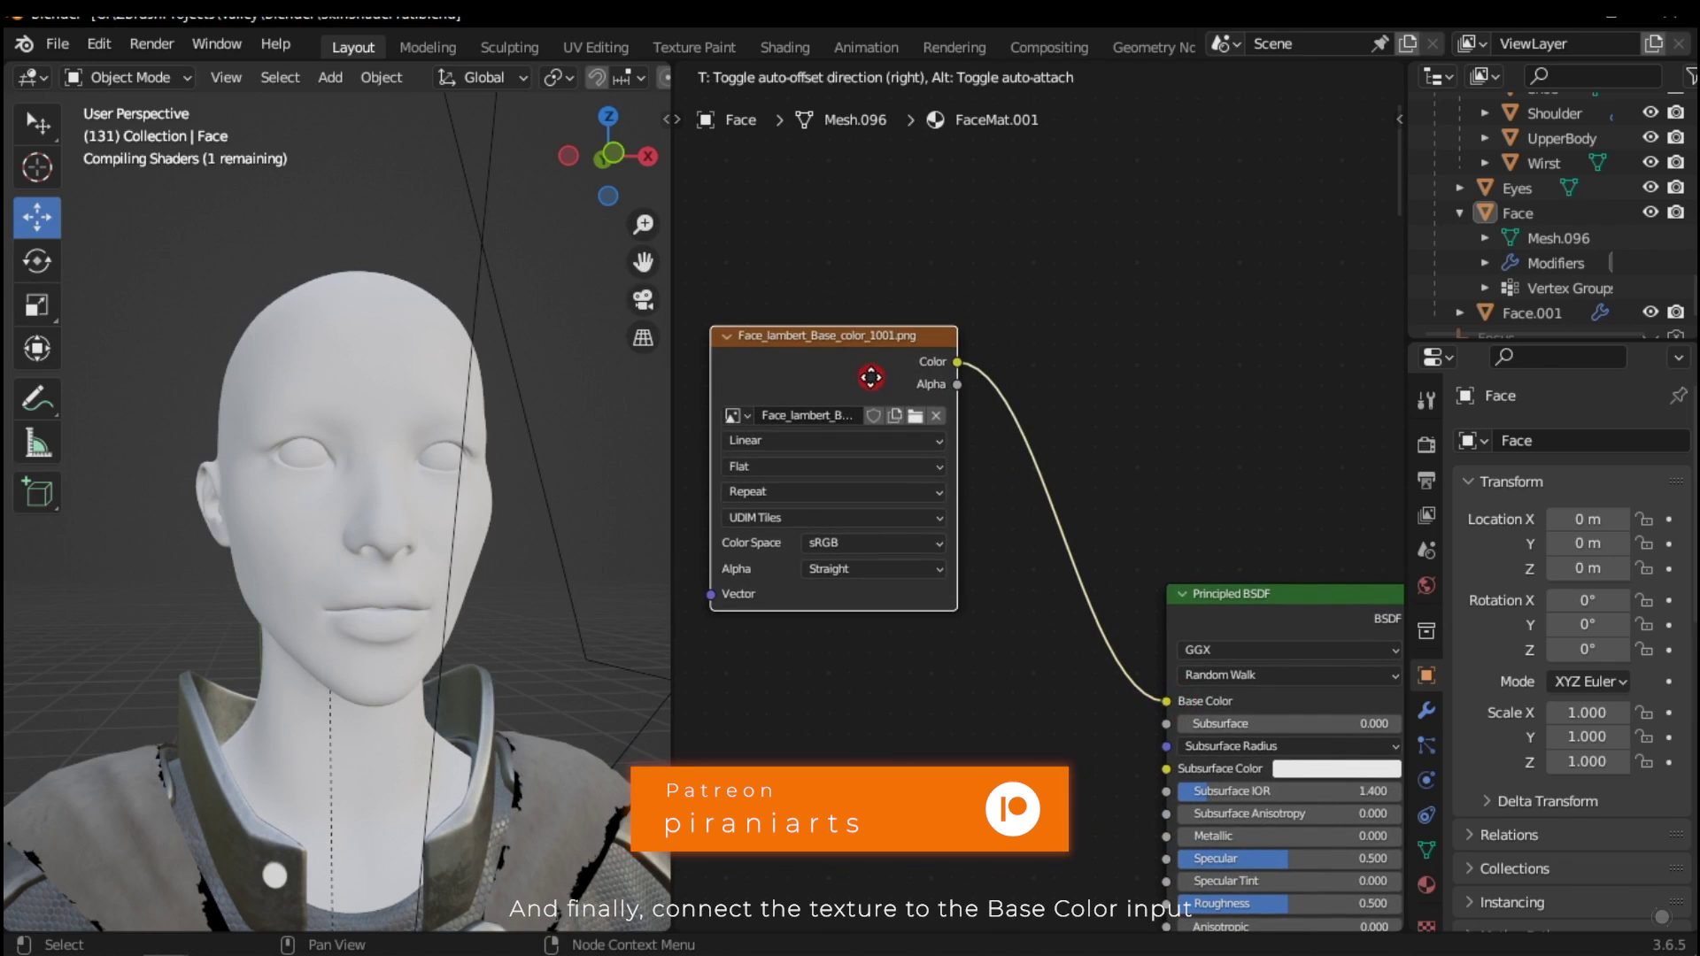
click(1139, 366)
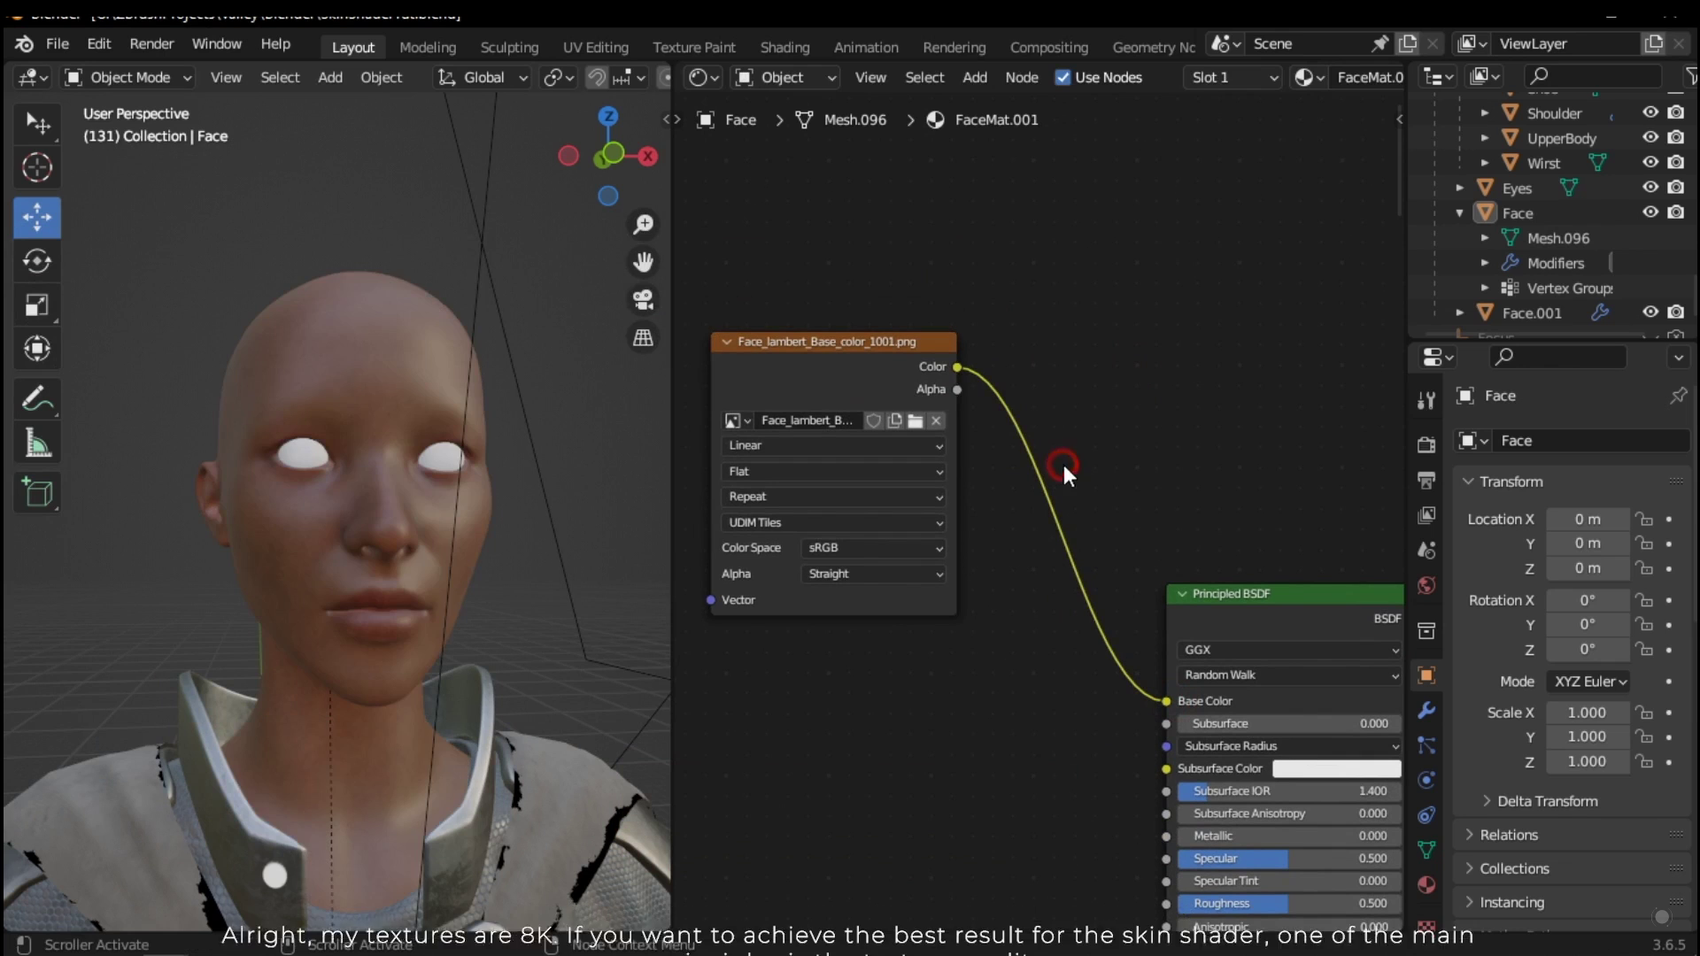
mouse_move(364, 632)
middle_down()
mouse_move(413, 672)
mouse_move(543, 675)
mouse_move(286, 660)
mouse_move(395, 620)
middle_up()
scroll(395, 529, up, 4)
scroll(422, 558, up, 2)
middle_drag(422, 558, 441, 496)
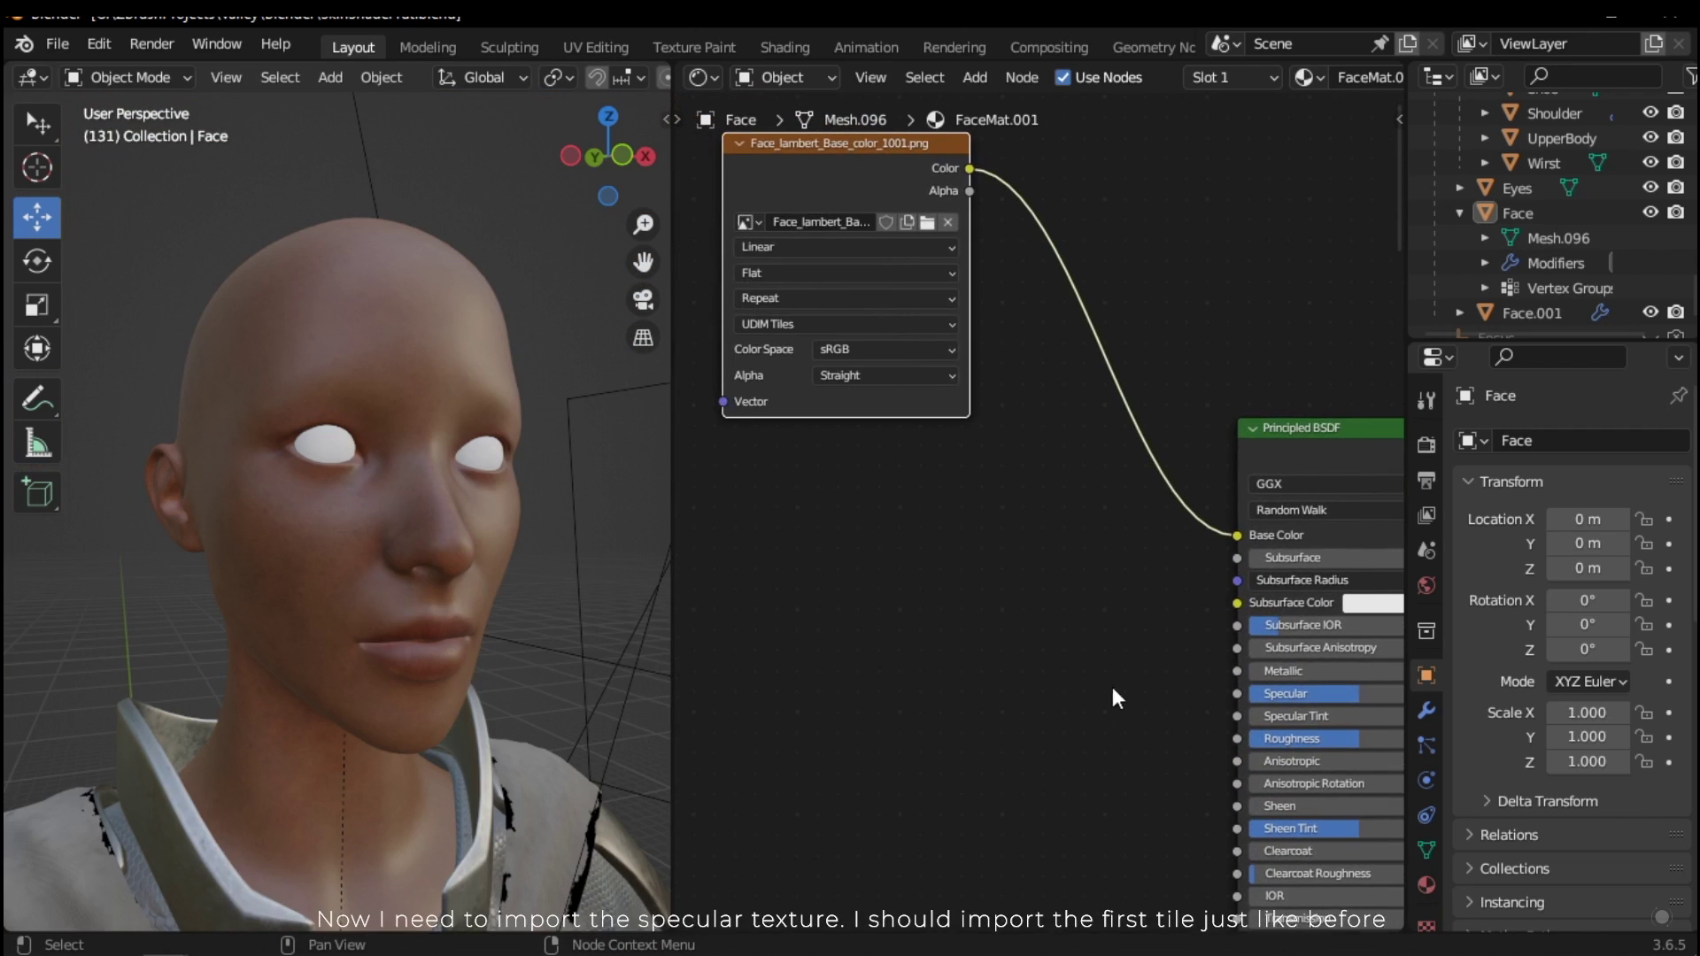
Step: Import Face_lambert_Specular_level_1001.png from the Face texture folder as an image texture node below the base color node
drag(345, 374, 658, 181)
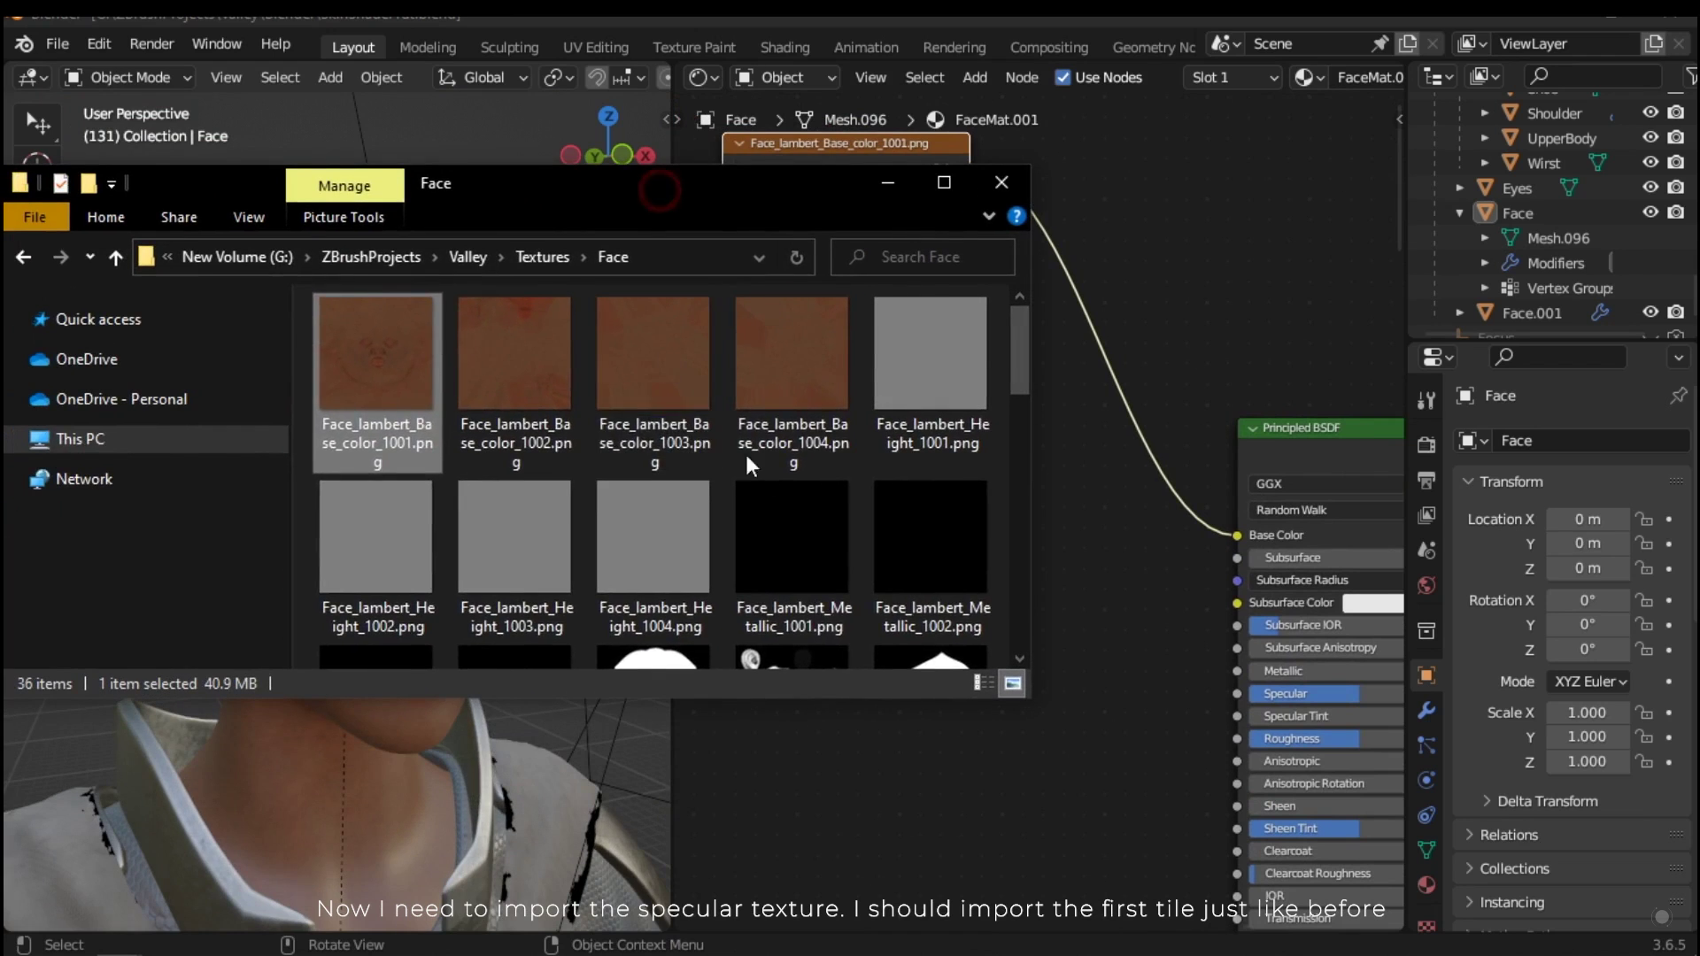
scroll(746, 455, down, 5)
click(687, 448)
drag(673, 439, 960, 846)
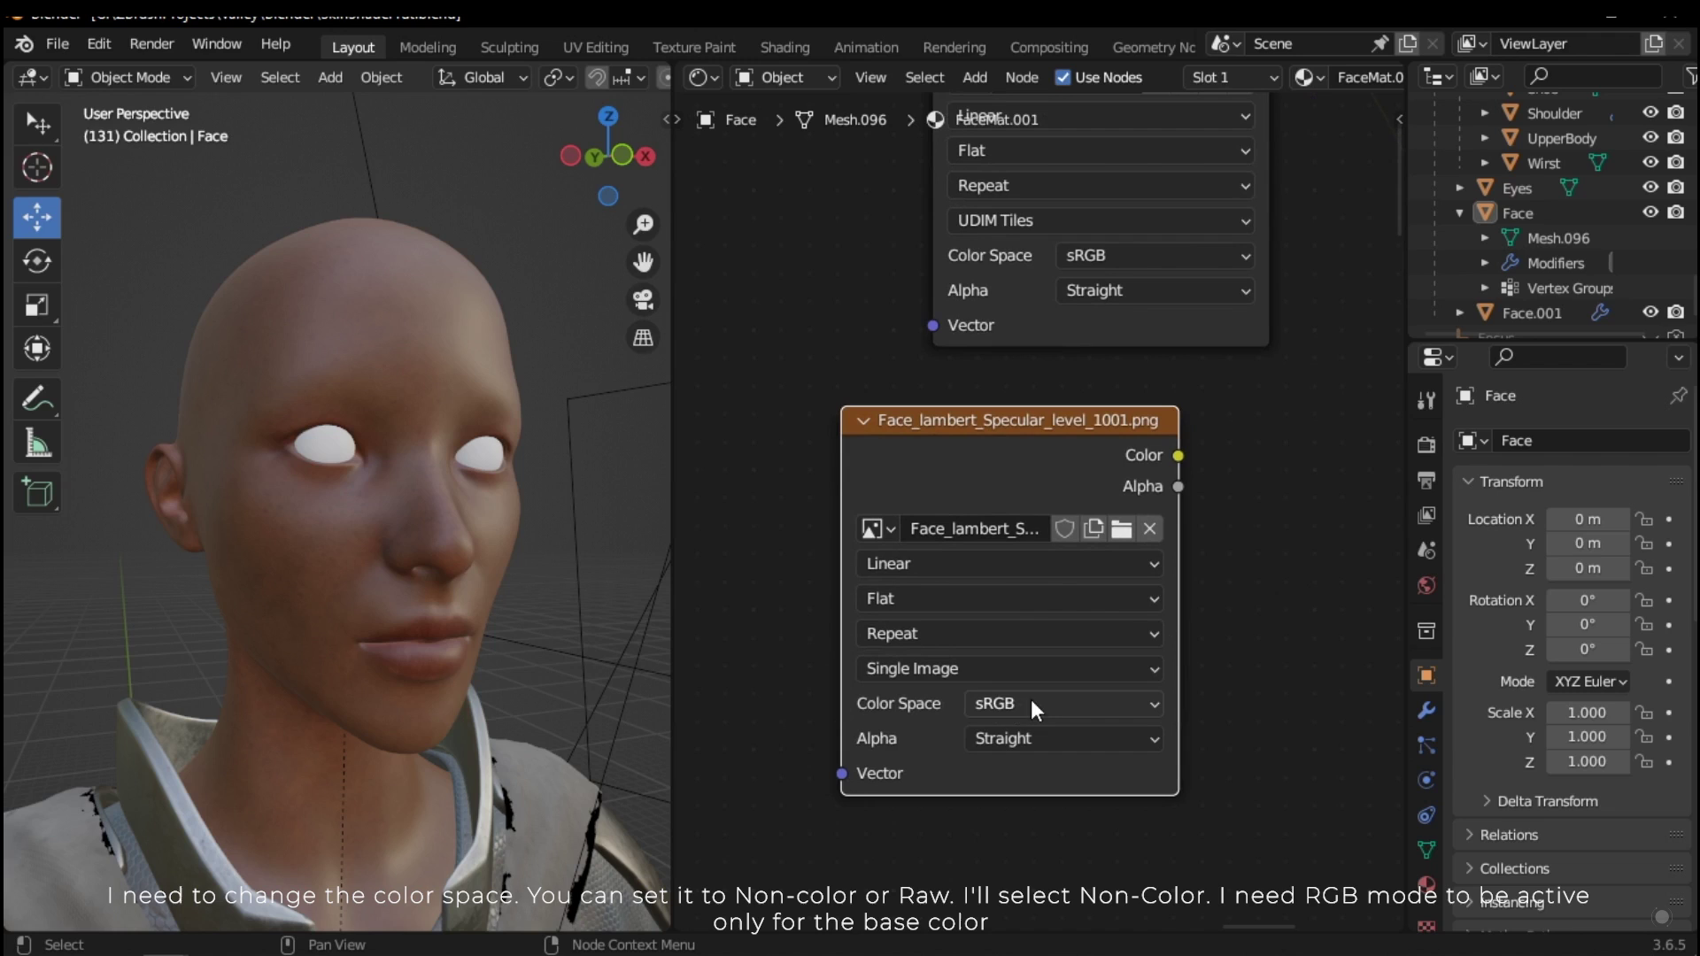
Step: Set the specular texture's color space to Non-Color and its source to UDIM Tiles
click(1018, 703)
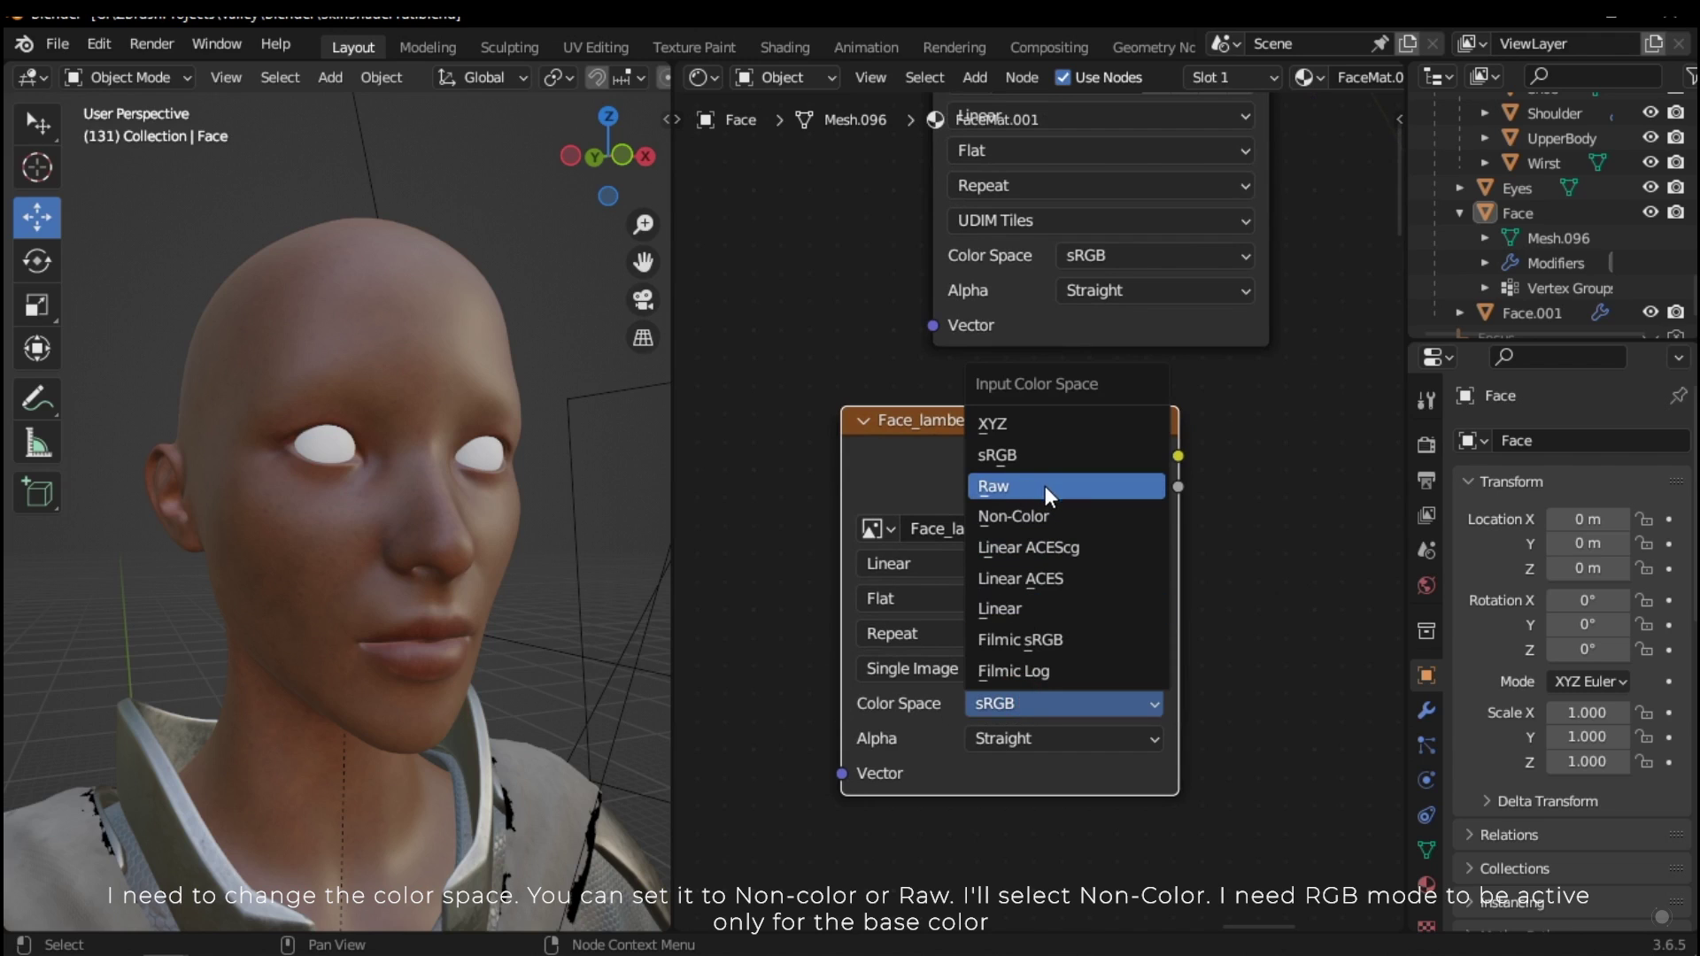
click(1032, 515)
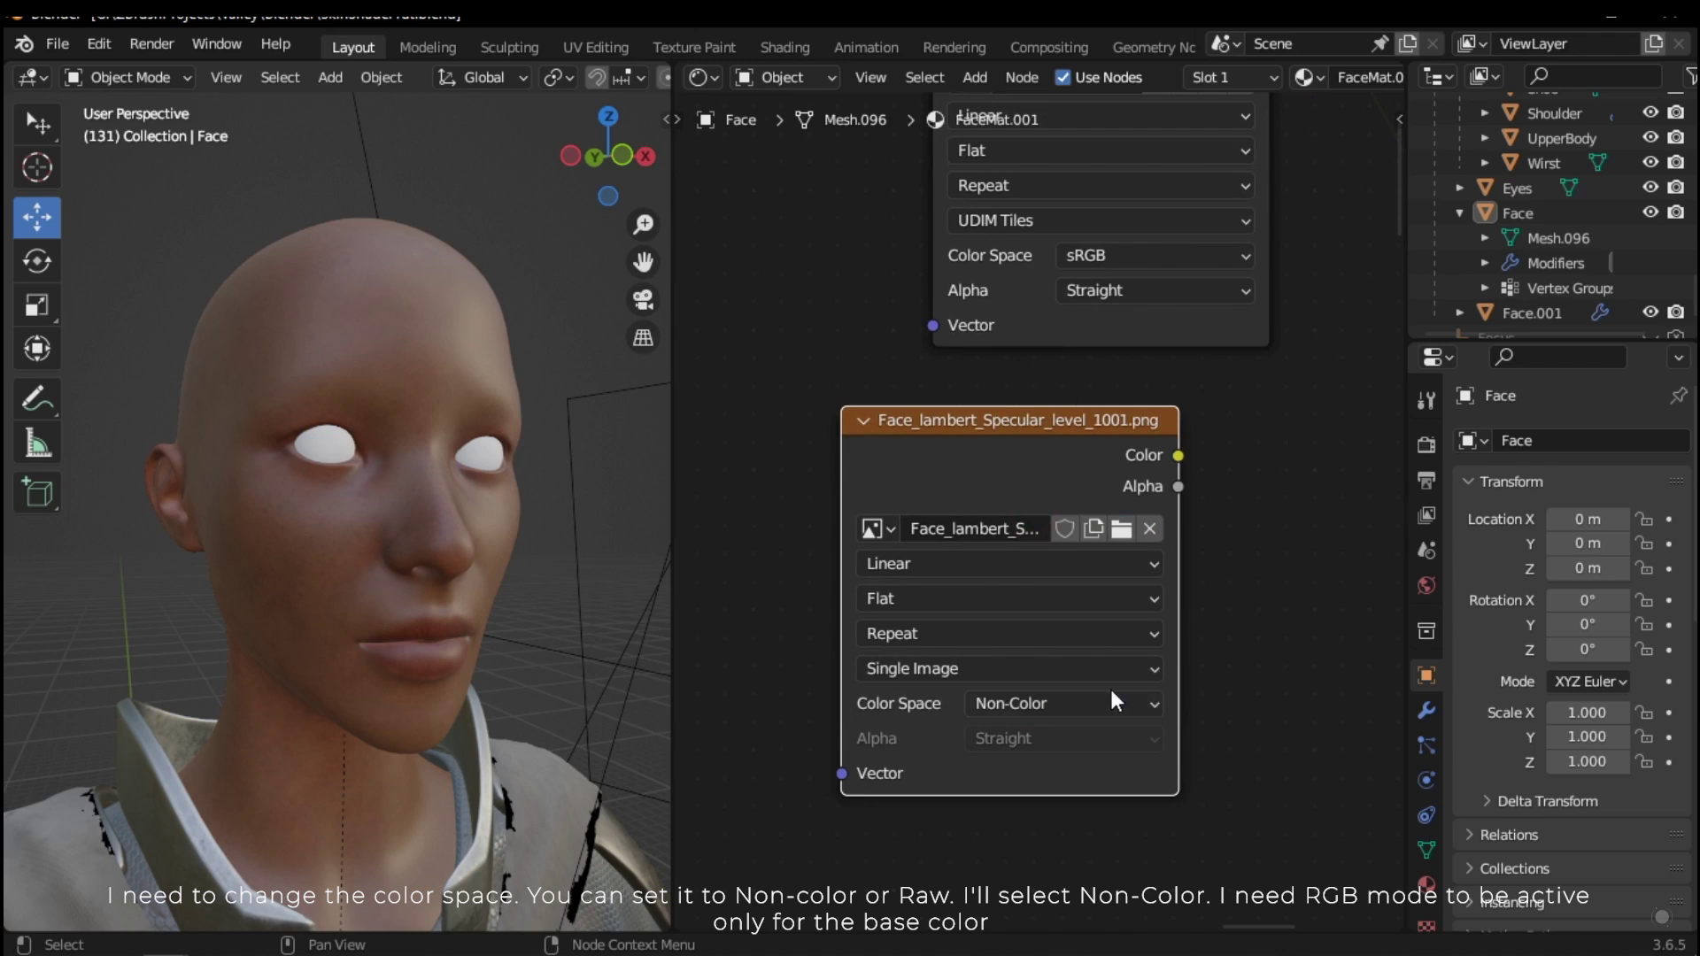
click(926, 667)
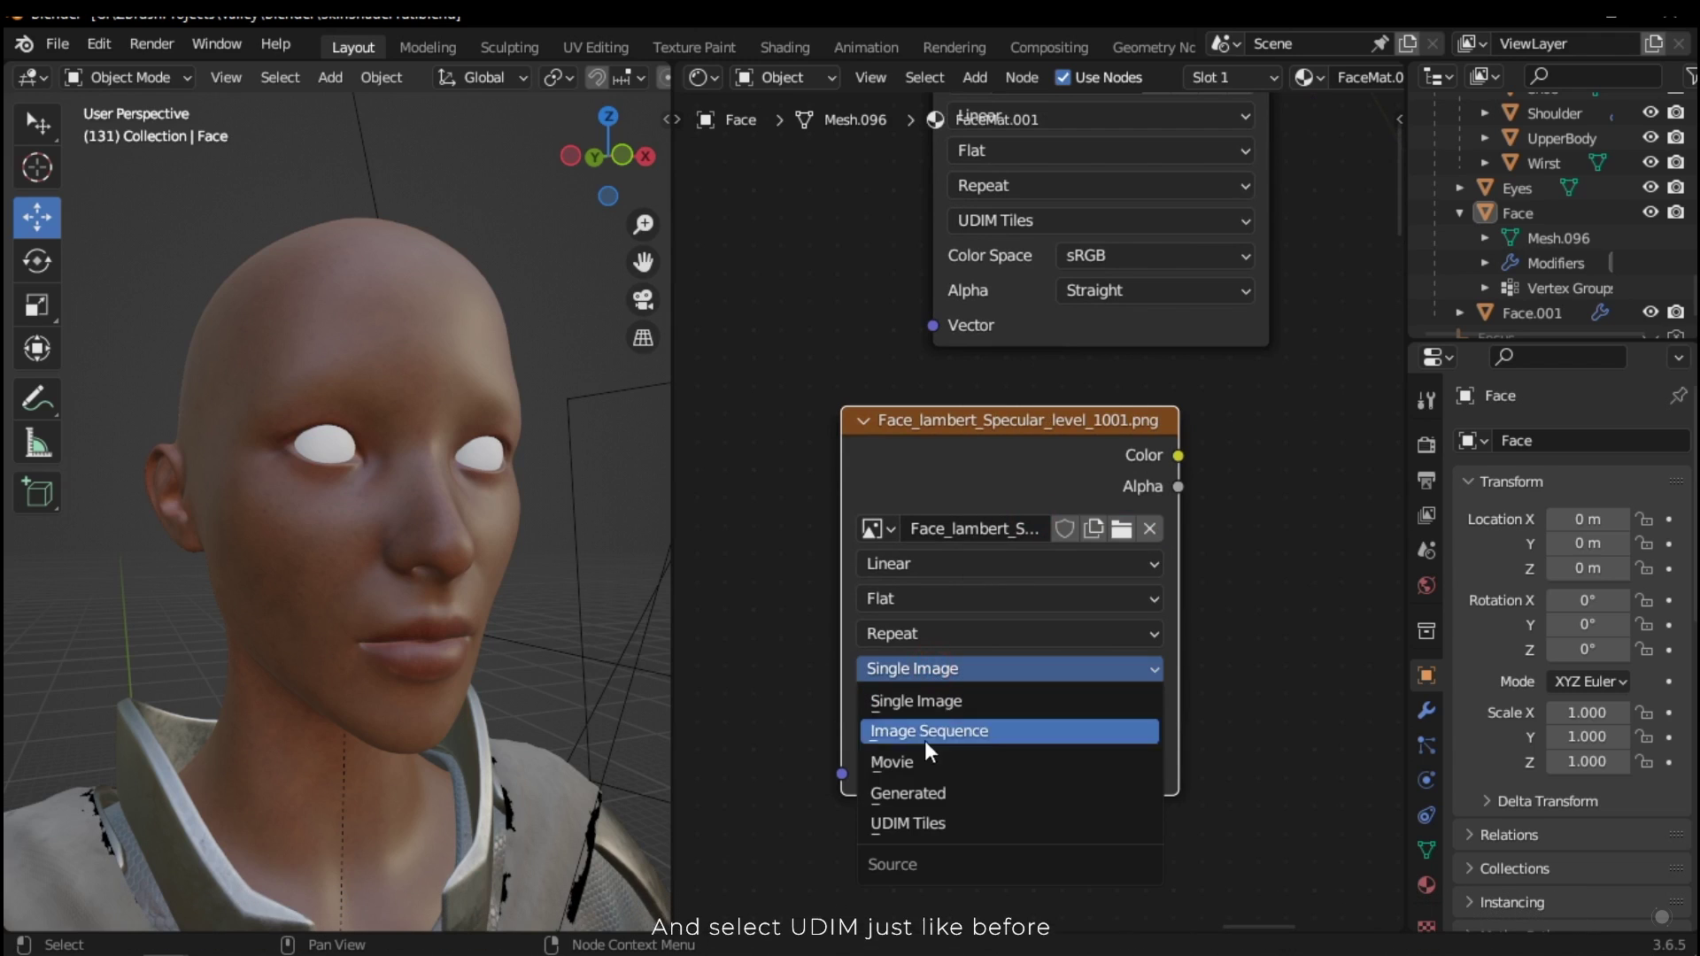
click(912, 822)
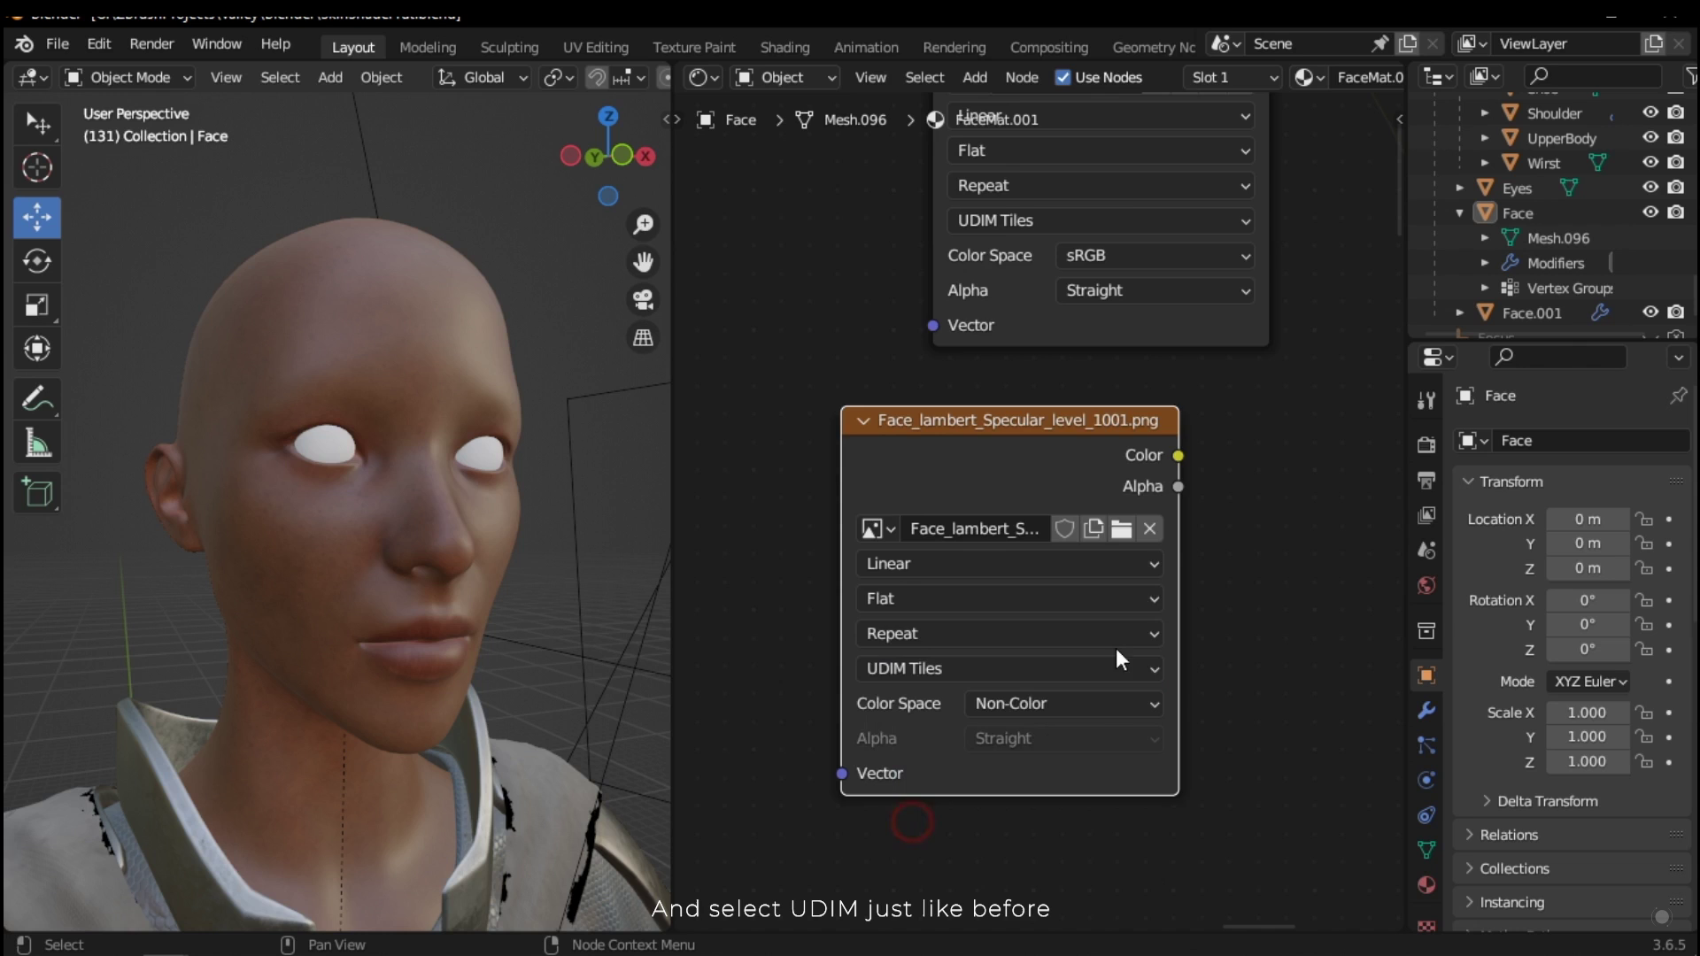
Step: Connect the specular texture's Color output to the Principled BSDF's Specular input and reposition the node under the base color texture
scroll(1237, 600, down, 2)
middle_drag(1230, 605, 952, 607)
scroll(952, 607, down, 1)
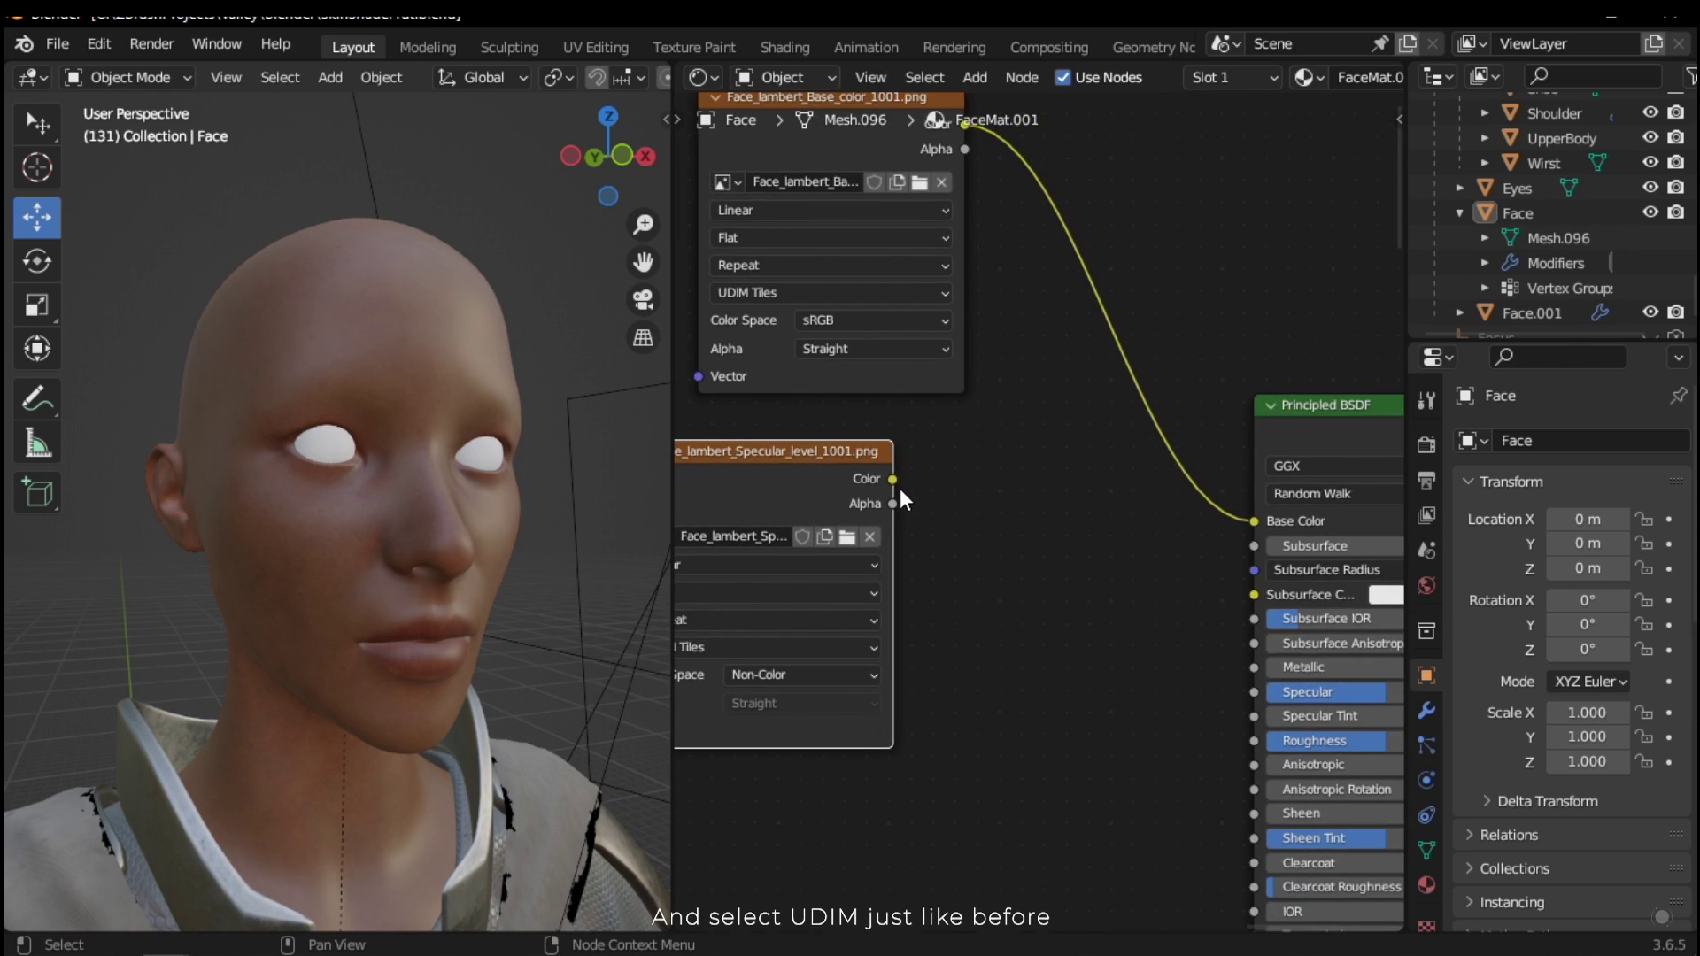
drag(893, 480, 1241, 690)
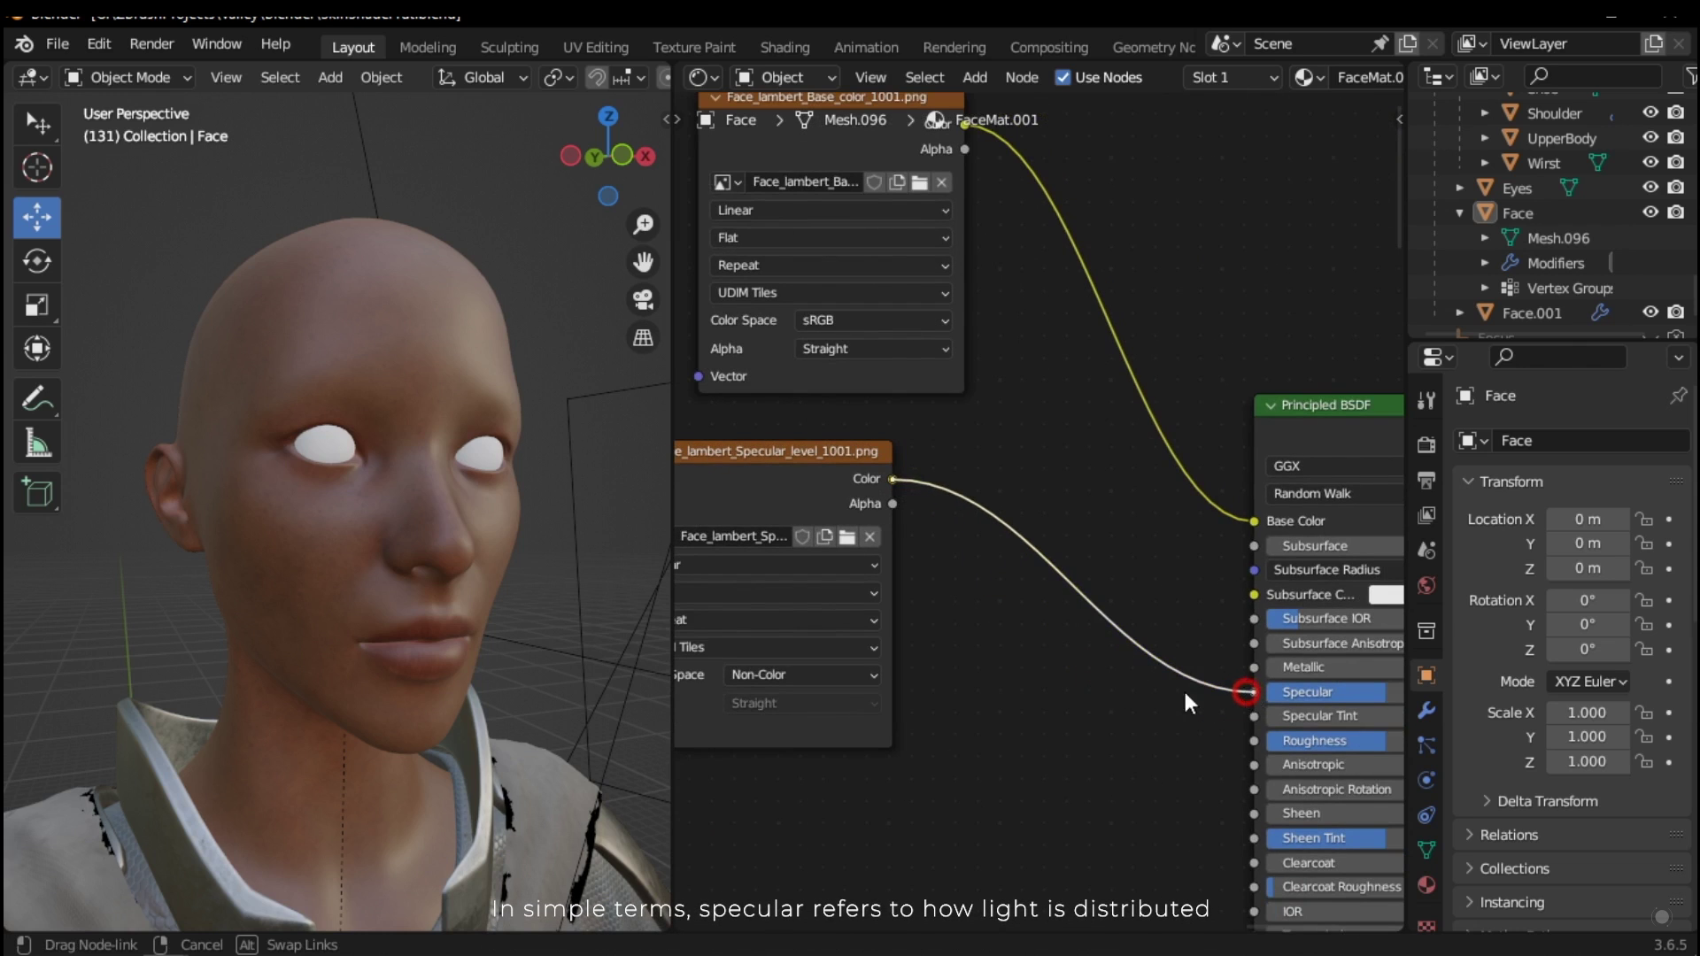
scroll(1027, 663, down, 1)
middle_drag(1005, 660, 1116, 665)
drag(879, 498, 911, 537)
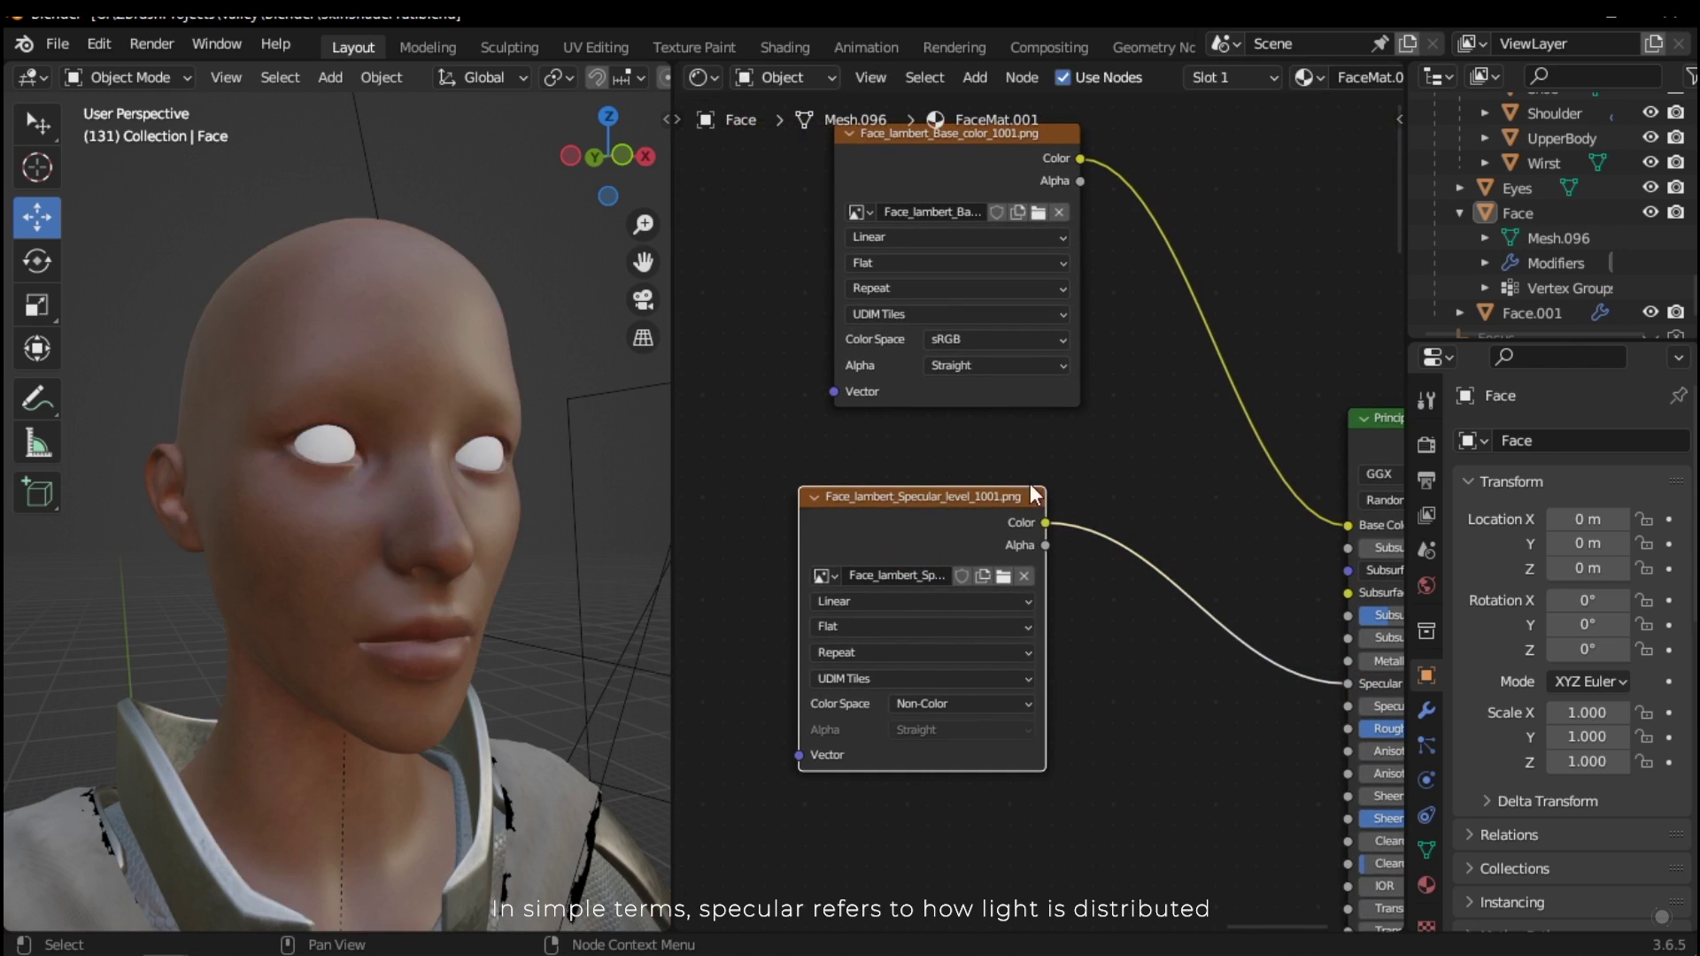
middle_drag(482, 544, 529, 549)
scroll(302, 583, up, 3)
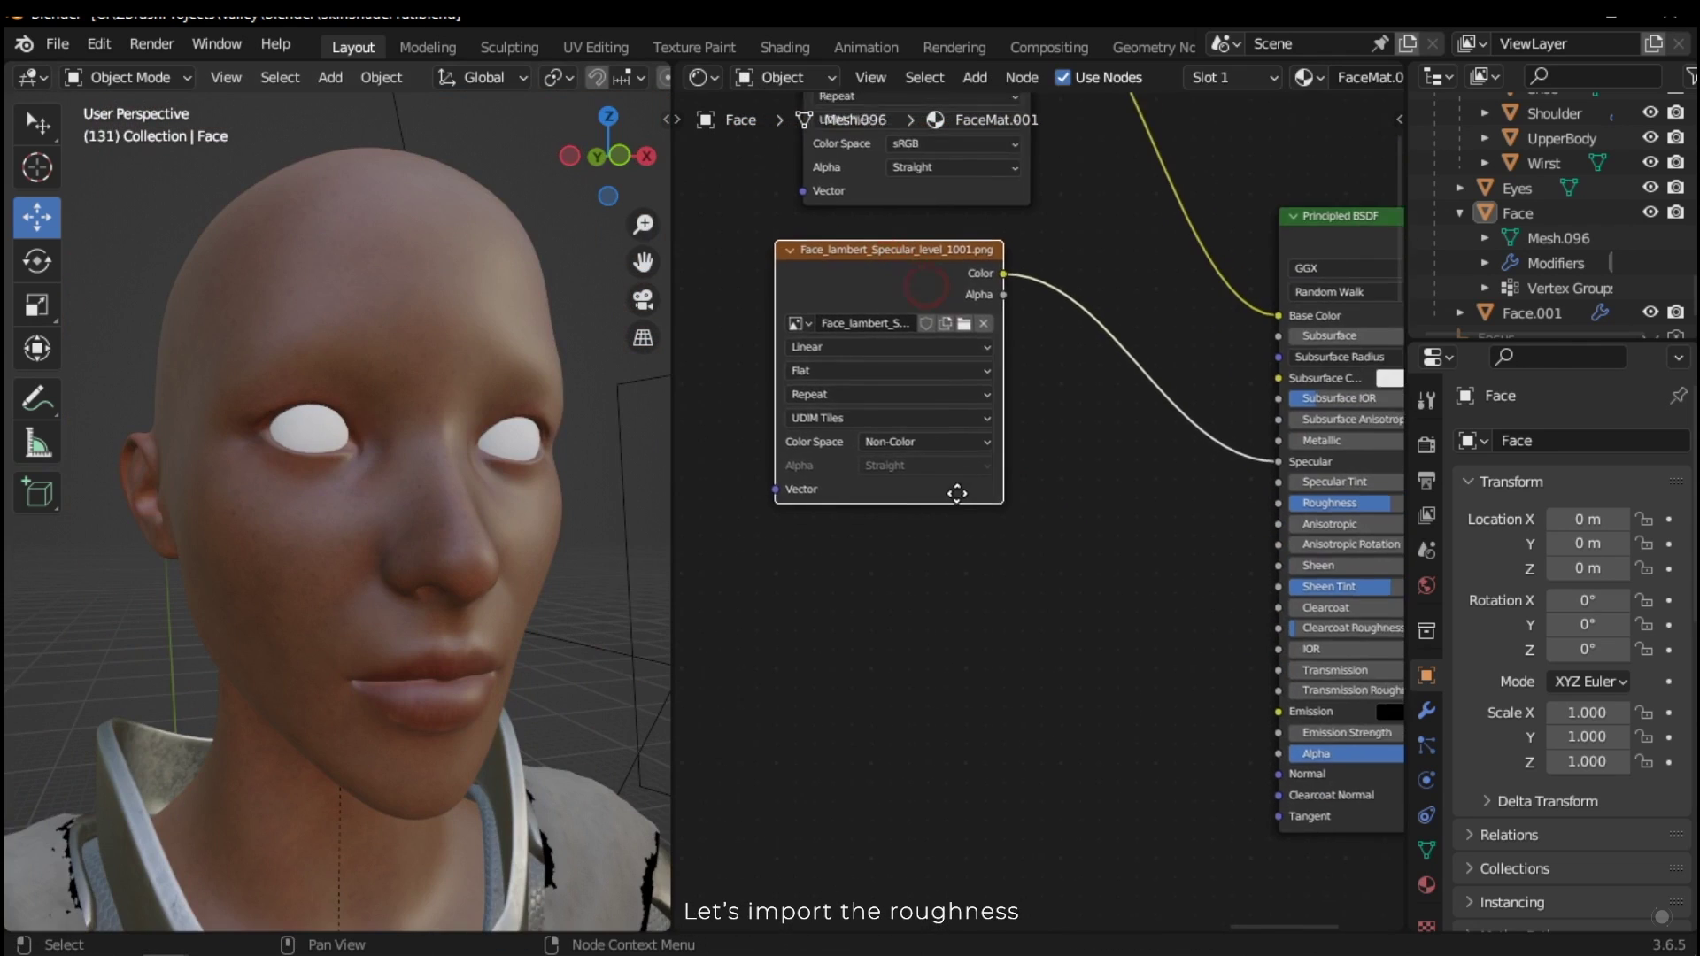
middle_drag(1153, 535, 1222, 568)
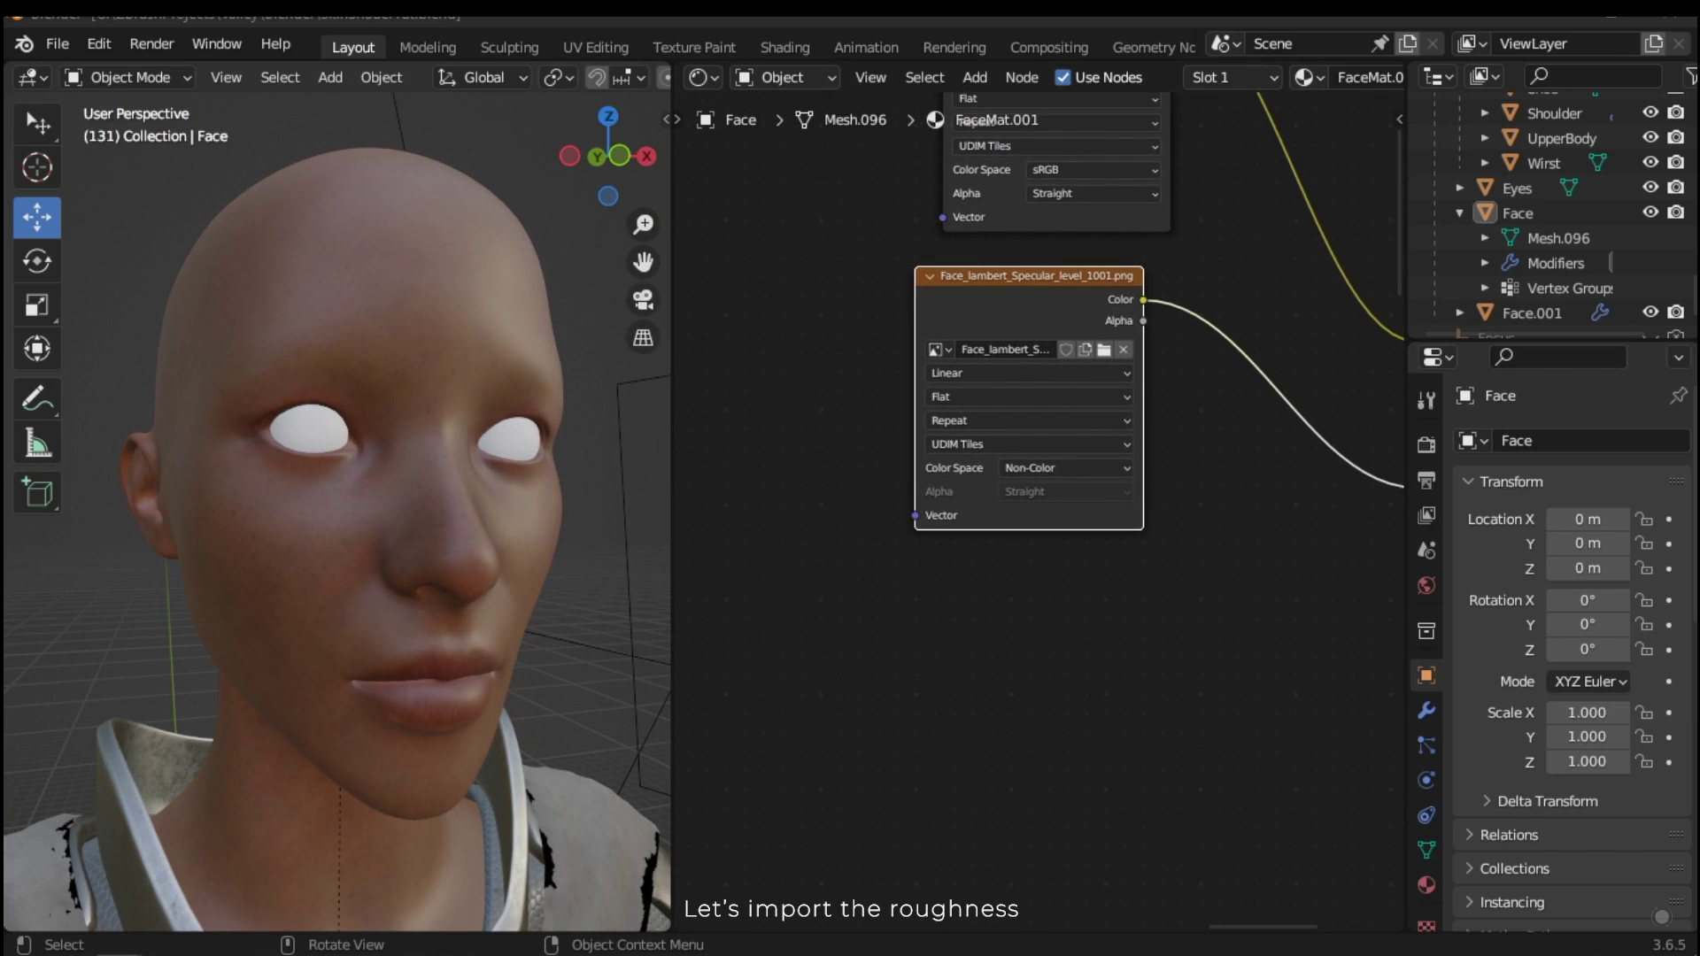
Step: Import Face_lambert_Roughness_1001.png from the Face texture folder as an image texture node below the specular texture node
drag(0, 354, 354, 365)
scroll(471, 634, up, 2)
drag(607, 554, 853, 646)
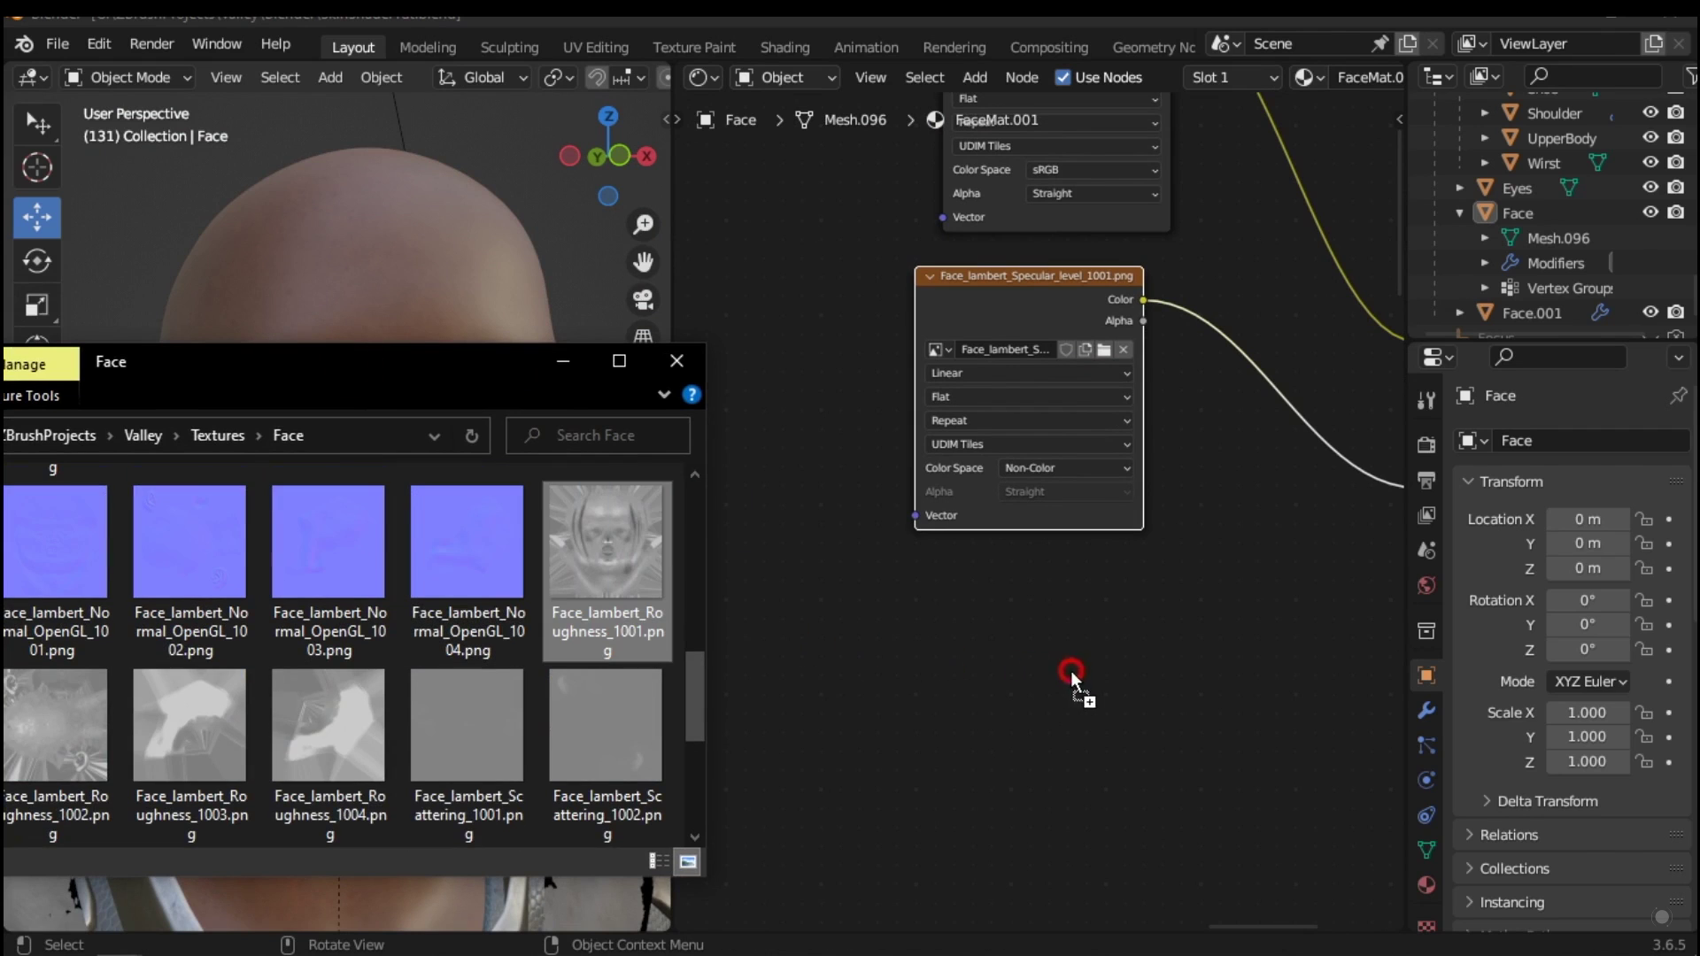
drag(1071, 671, 1070, 671)
drag(445, 376, 2, 403)
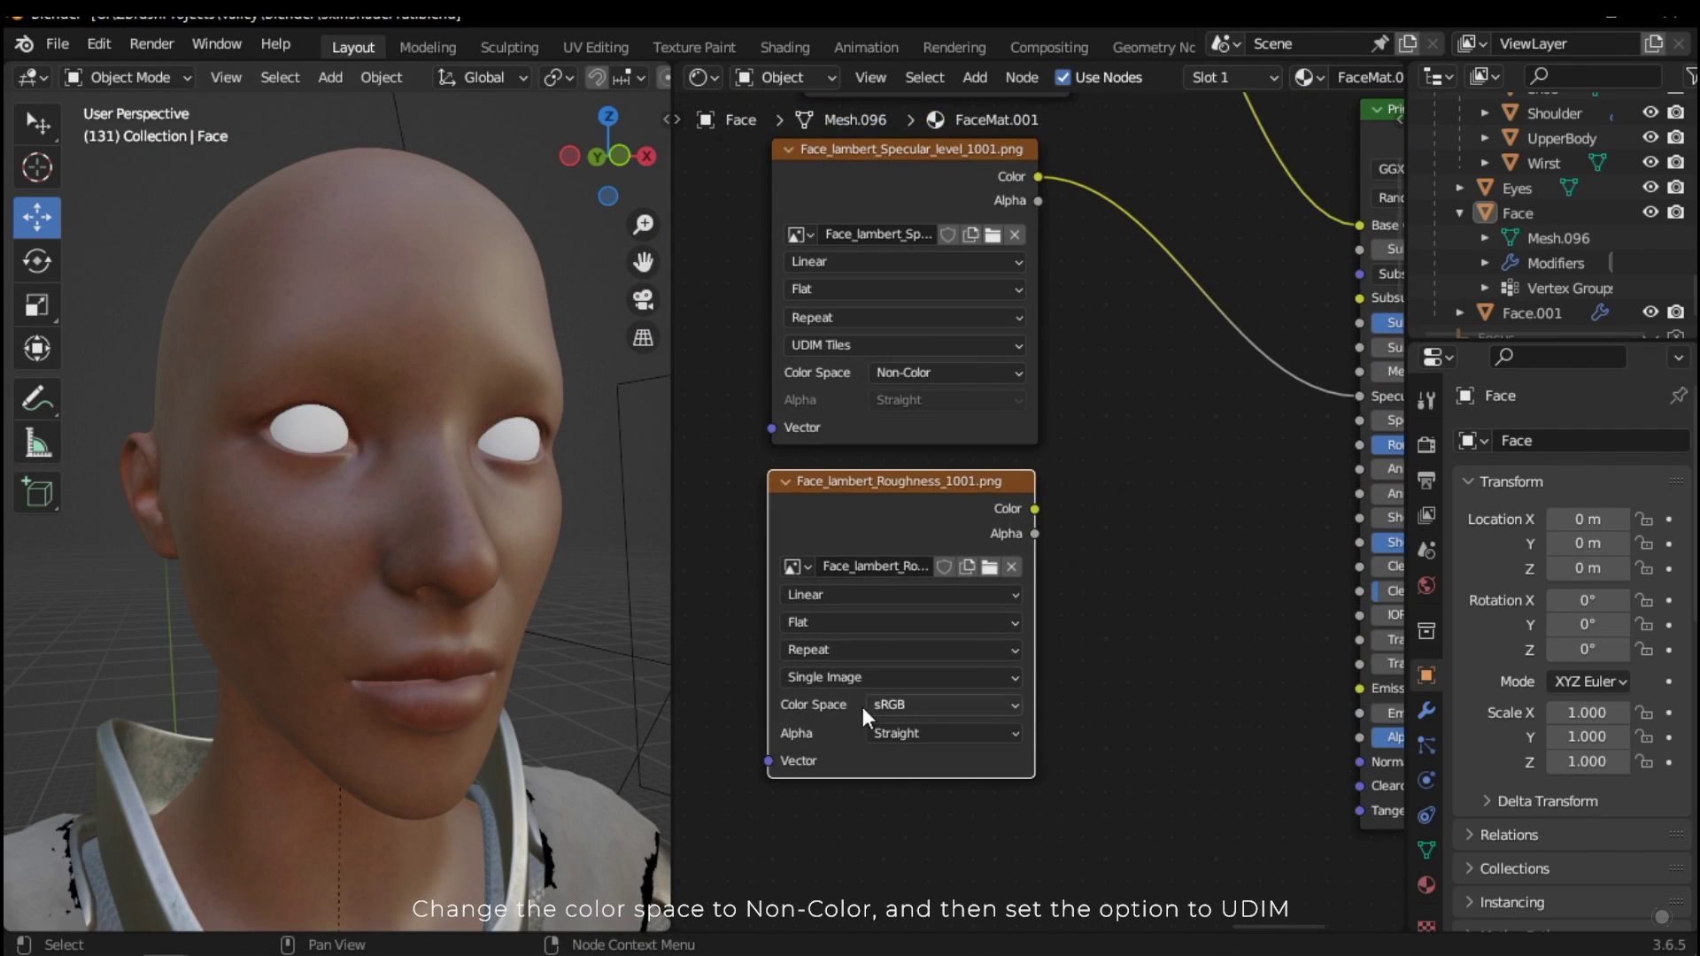
Step: Set the roughness texture's color space to Non-Color and its source to UDIM Tiles
click(901, 705)
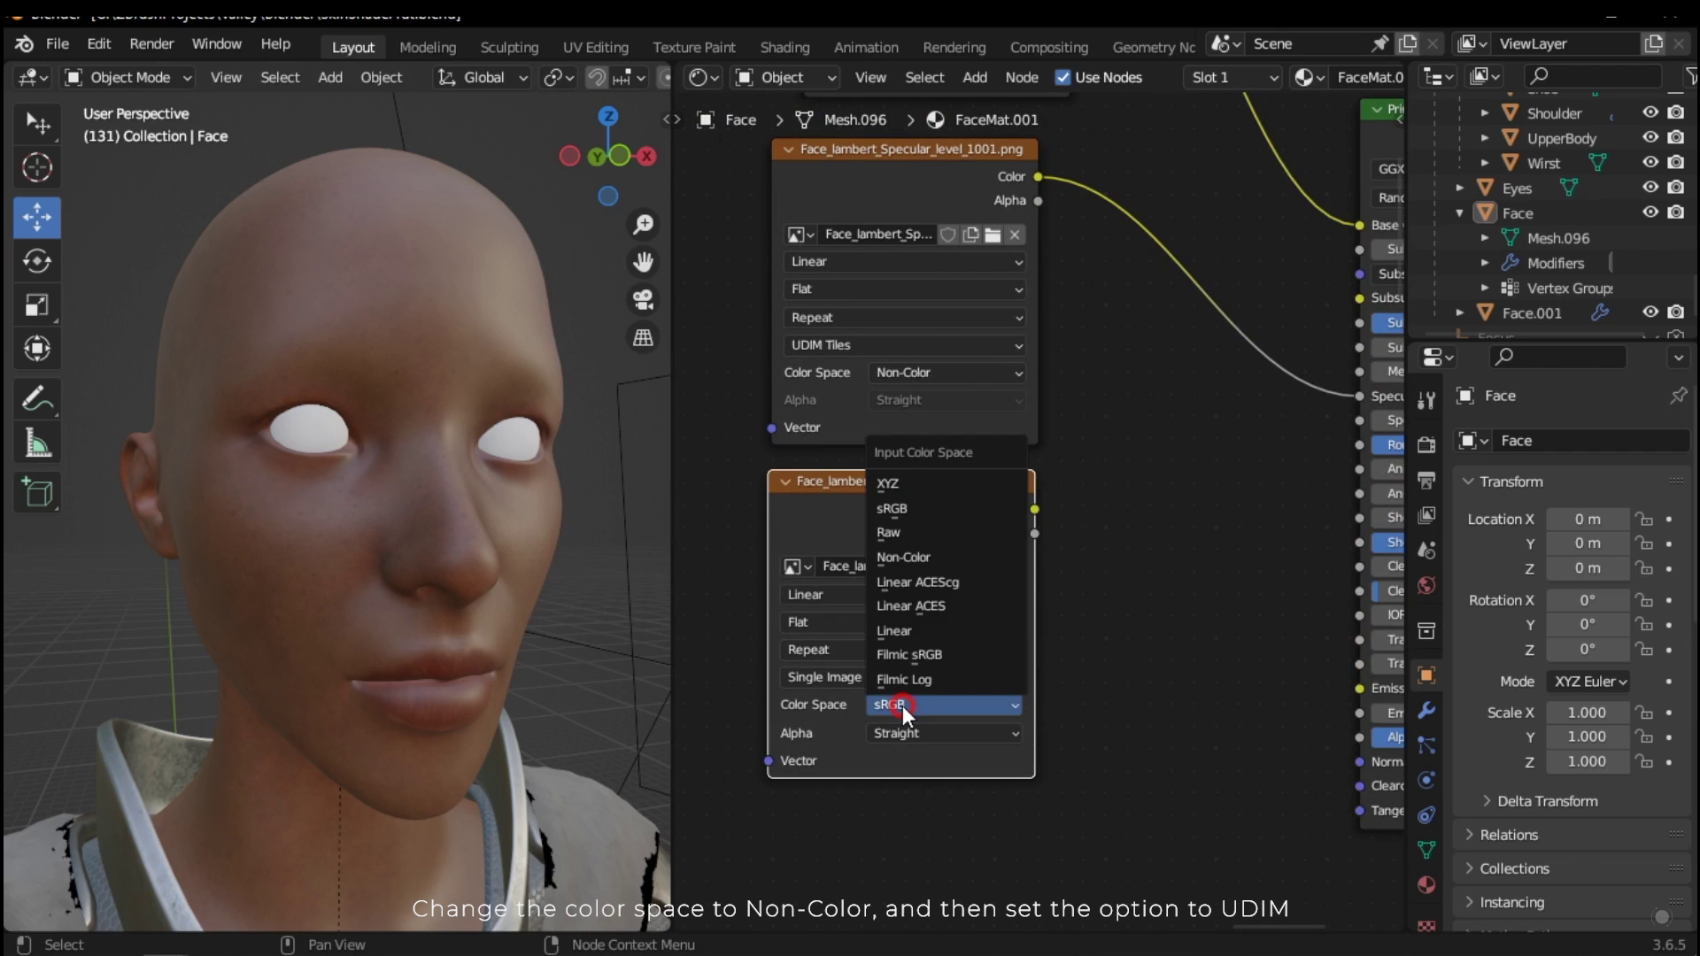
click(911, 558)
click(841, 676)
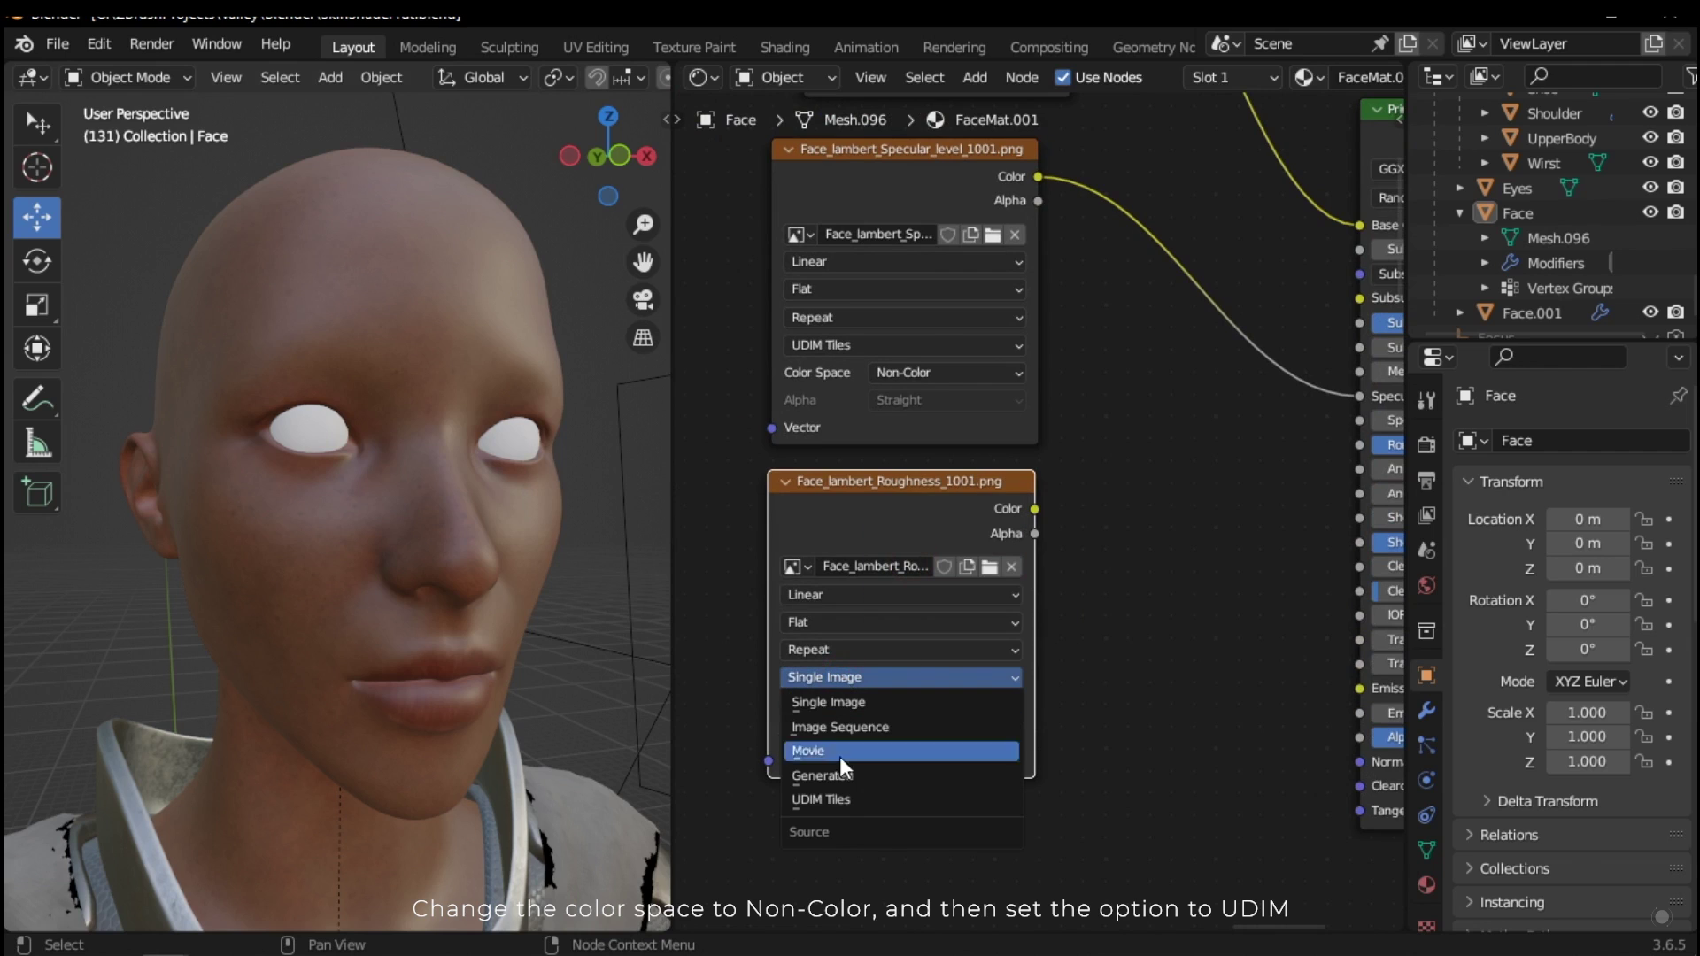
click(850, 800)
Step: Connect the roughness texture's Color output to the Principled BSDF's Roughness input and inspect the face up close
middle_drag(1098, 679, 900, 857)
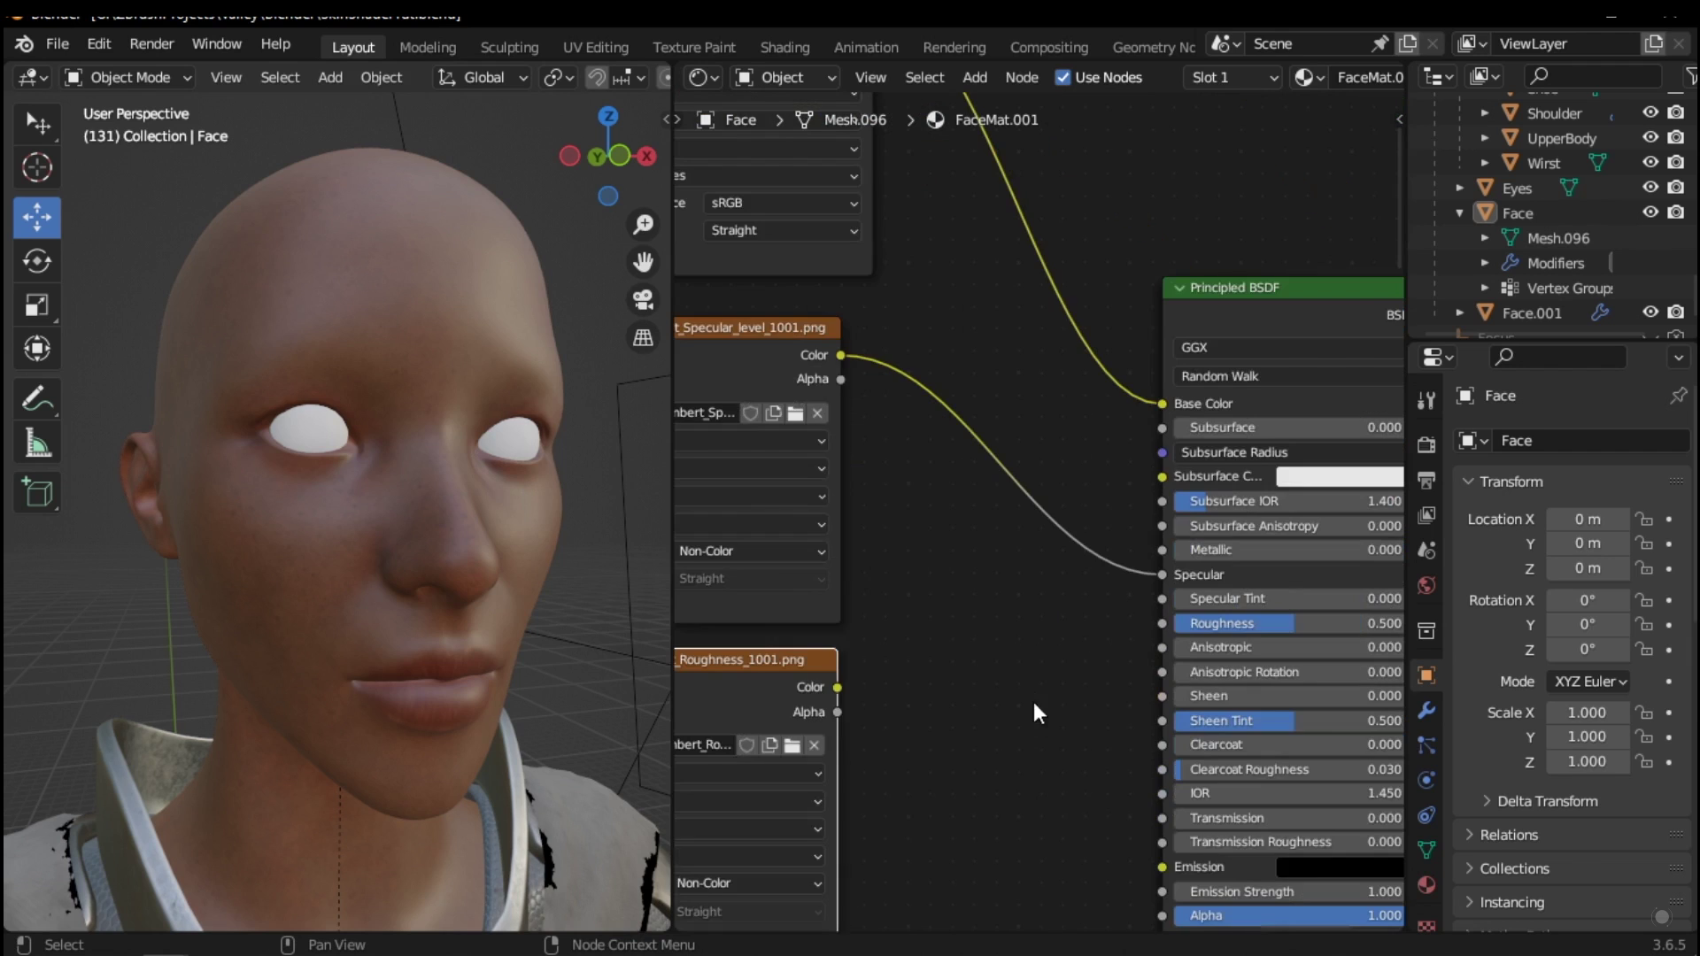
drag(838, 687, 1162, 624)
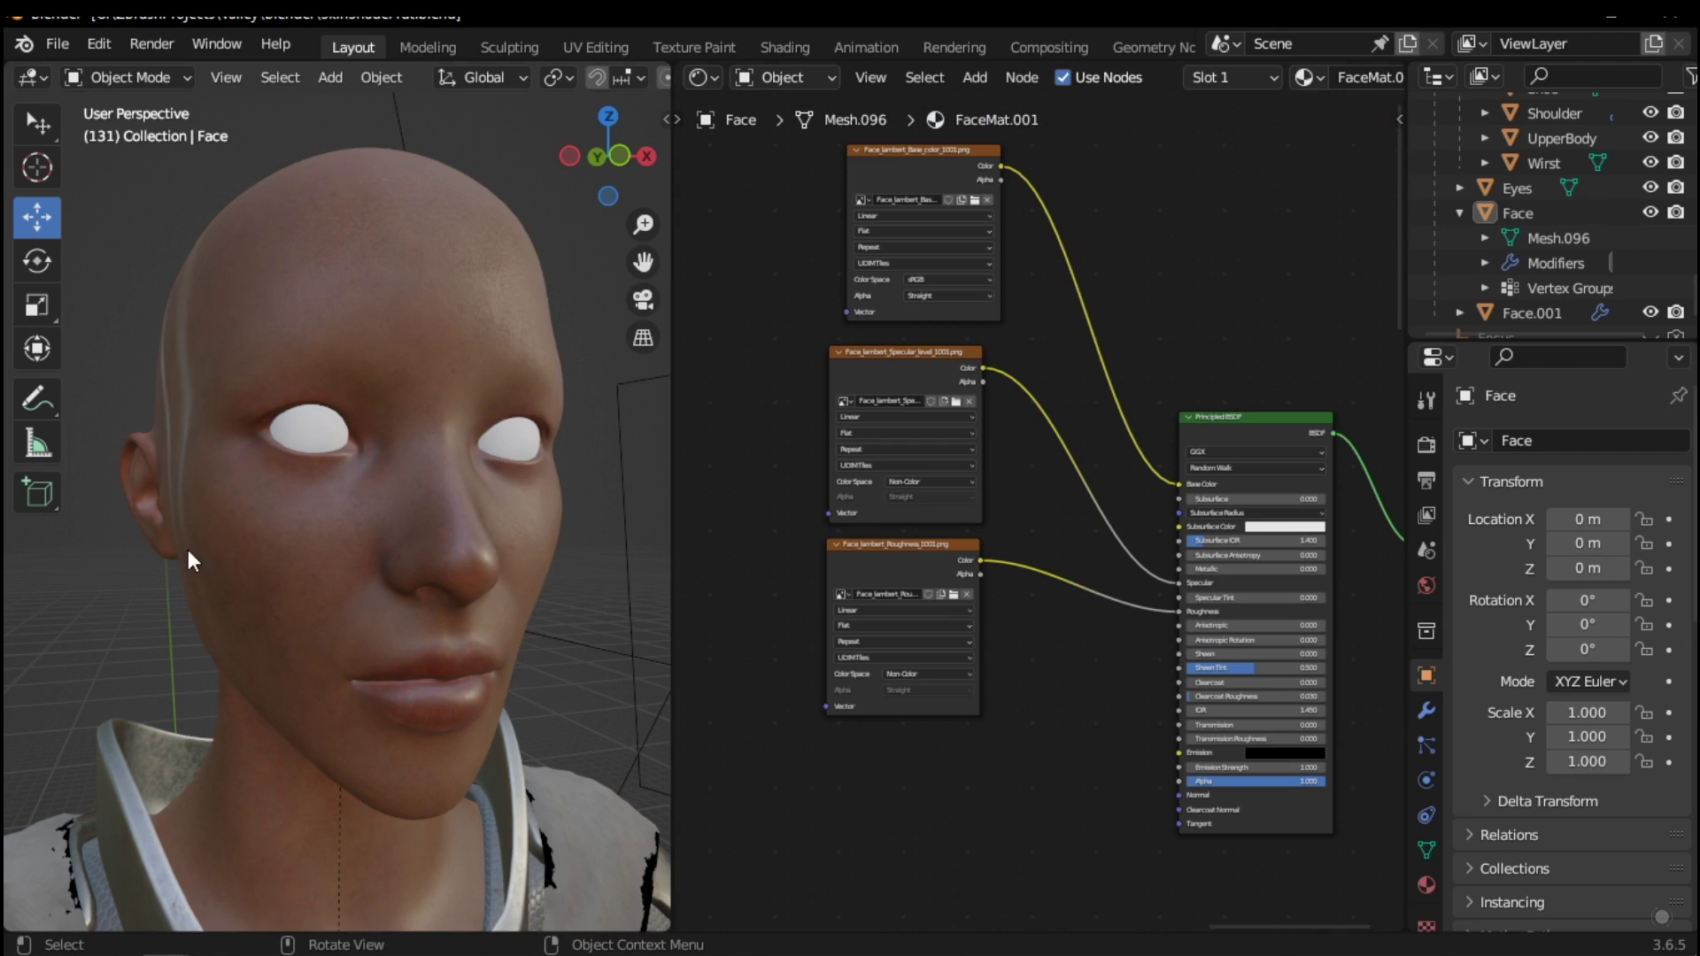
middle_drag(188, 549, 321, 523)
scroll(212, 542, up, 4)
scroll(278, 508, up, 2)
scroll(457, 497, down, 5)
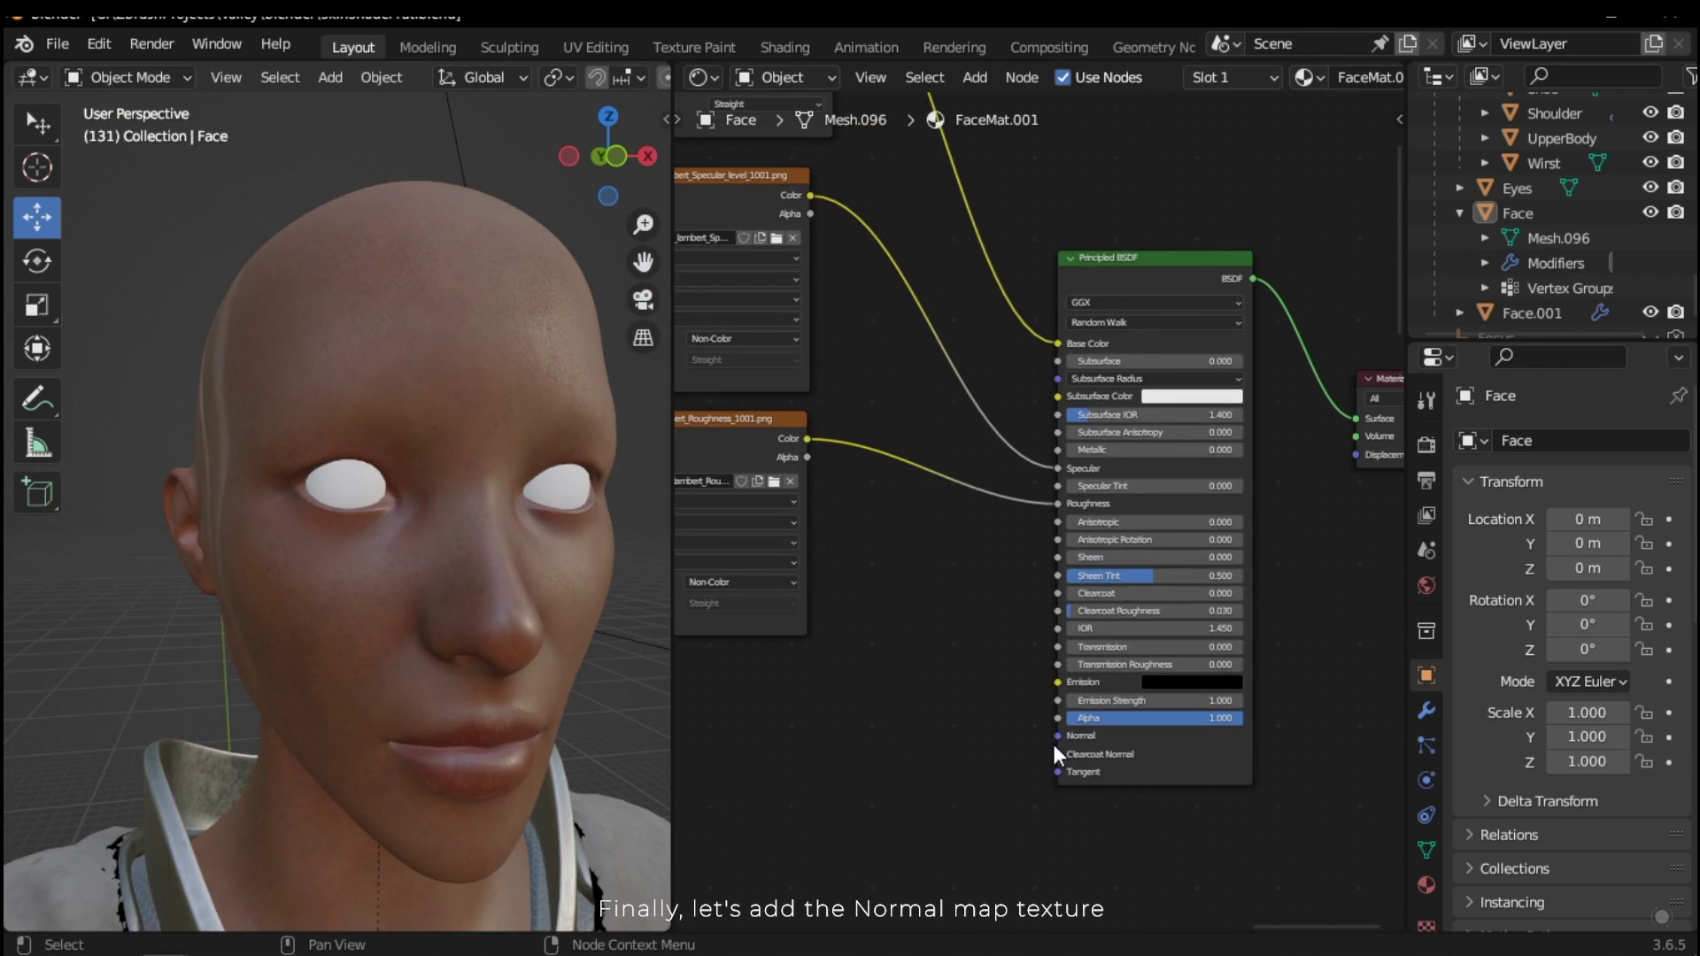
Step: Import Face_lambert_Normal_OpenGL_1001.png from the Face texture folder as an image texture node below the roughness texture node
drag(2, 305, 294, 230)
click(190, 443)
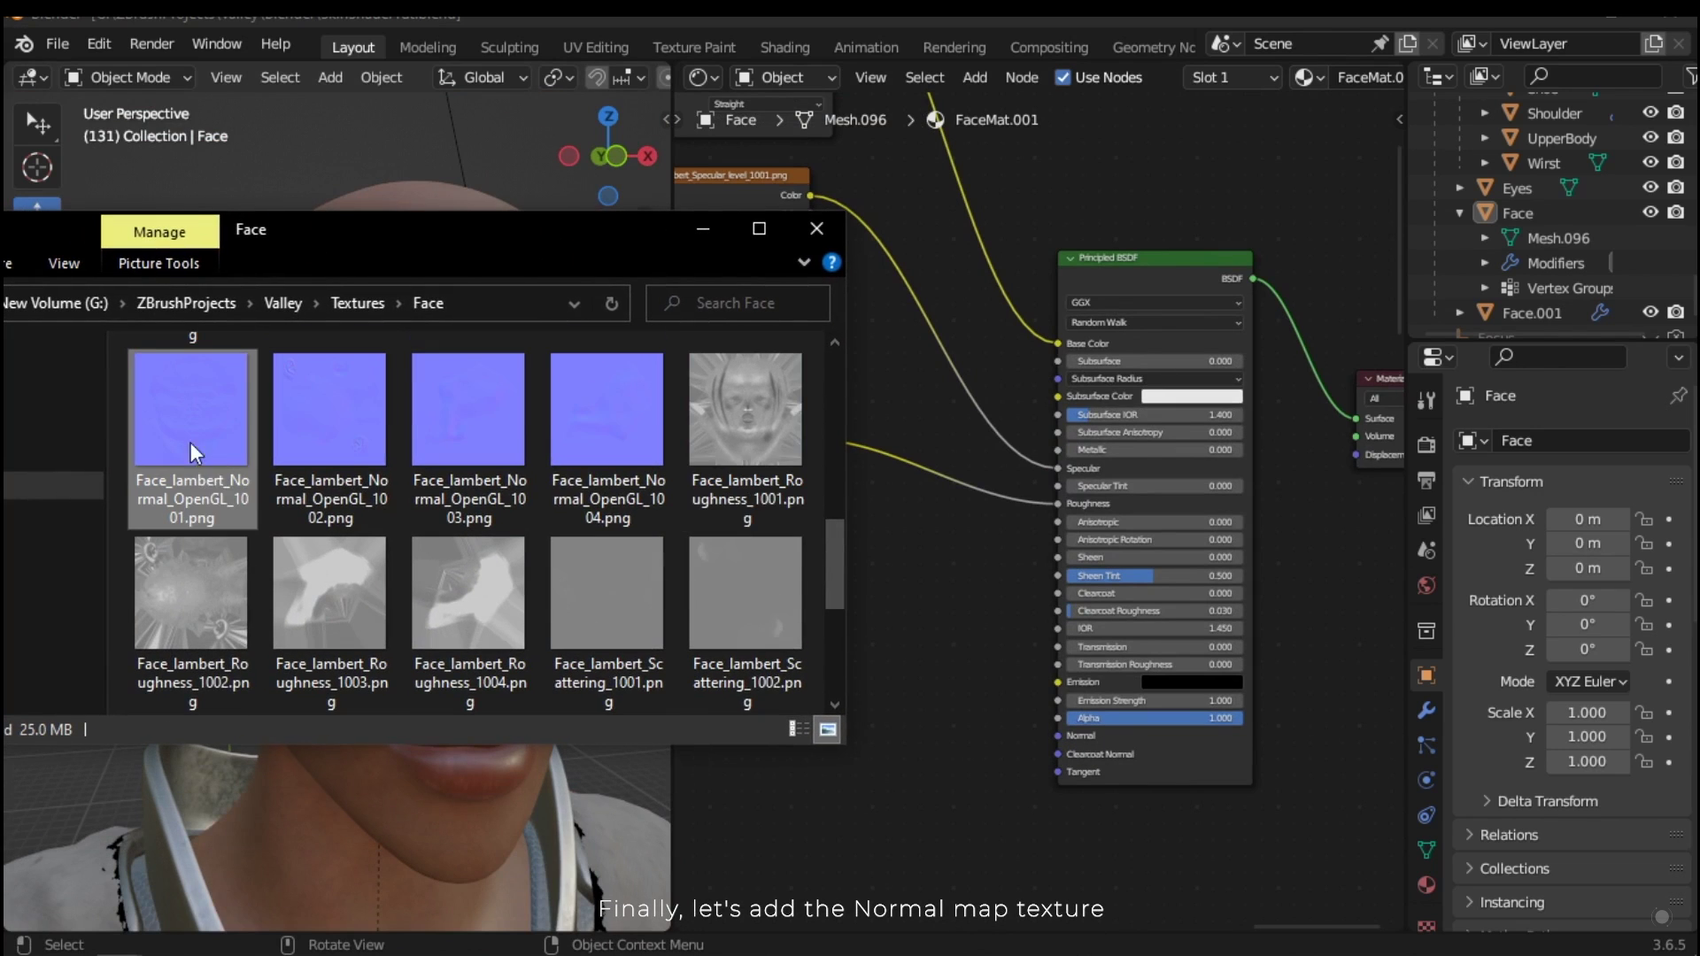
drag(193, 444, 943, 815)
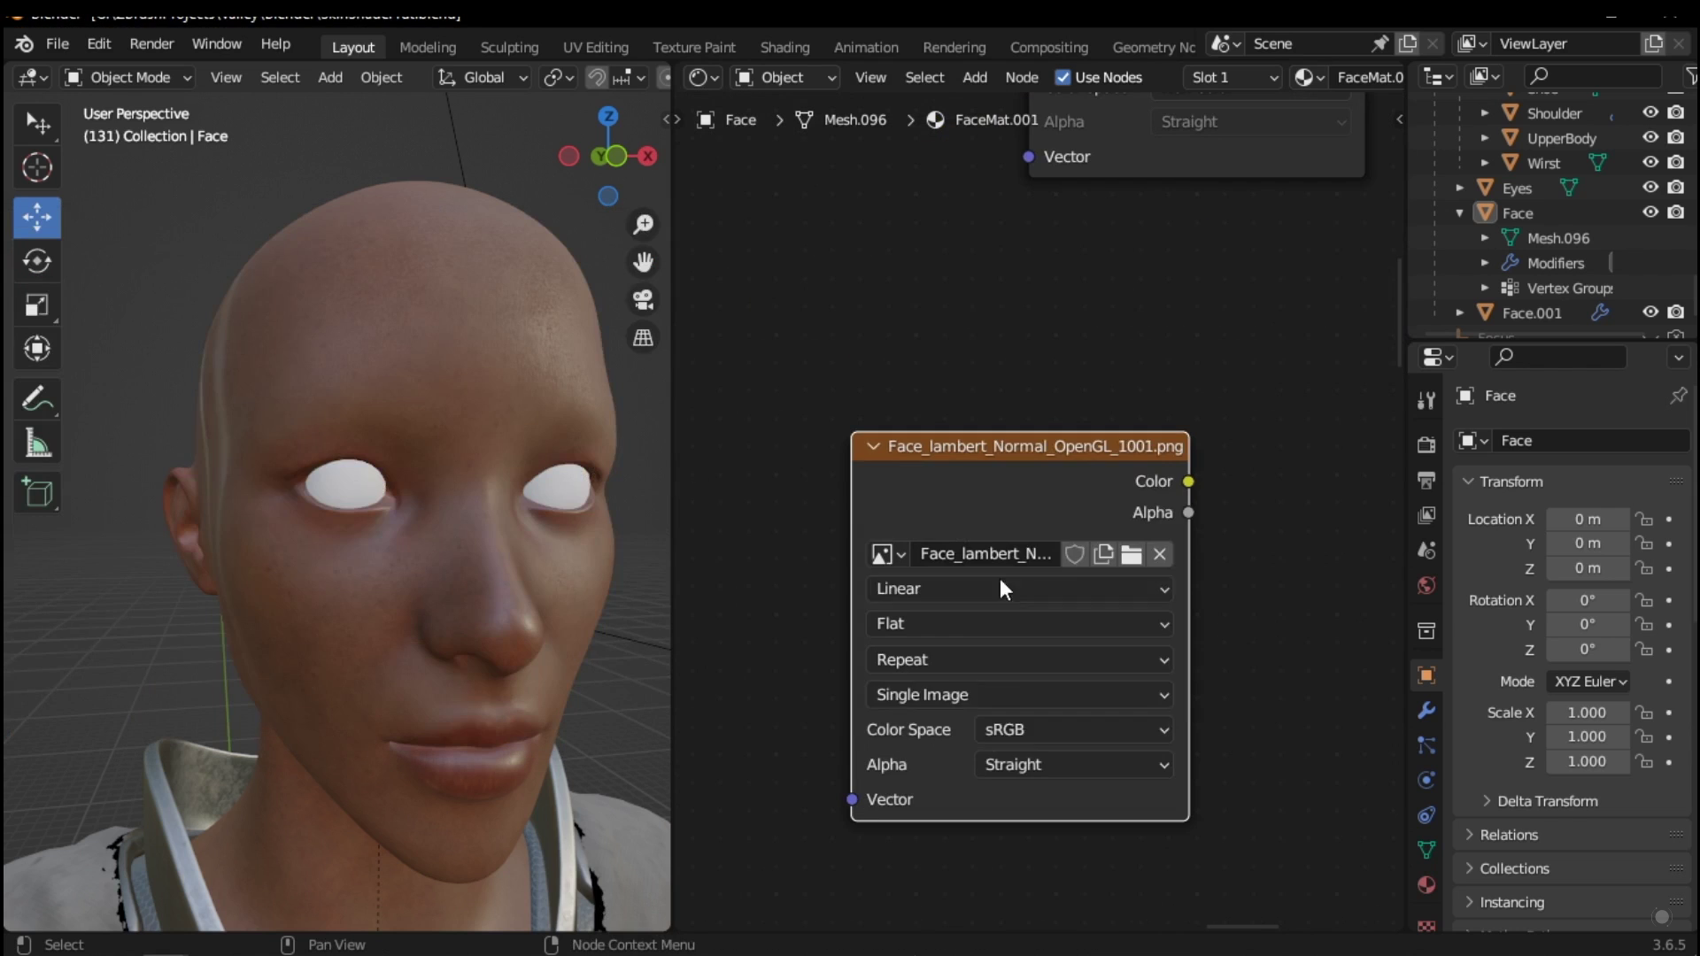
Step: Set the normal texture's color space to Non-Color and its source to UDIM Tiles
click(1009, 729)
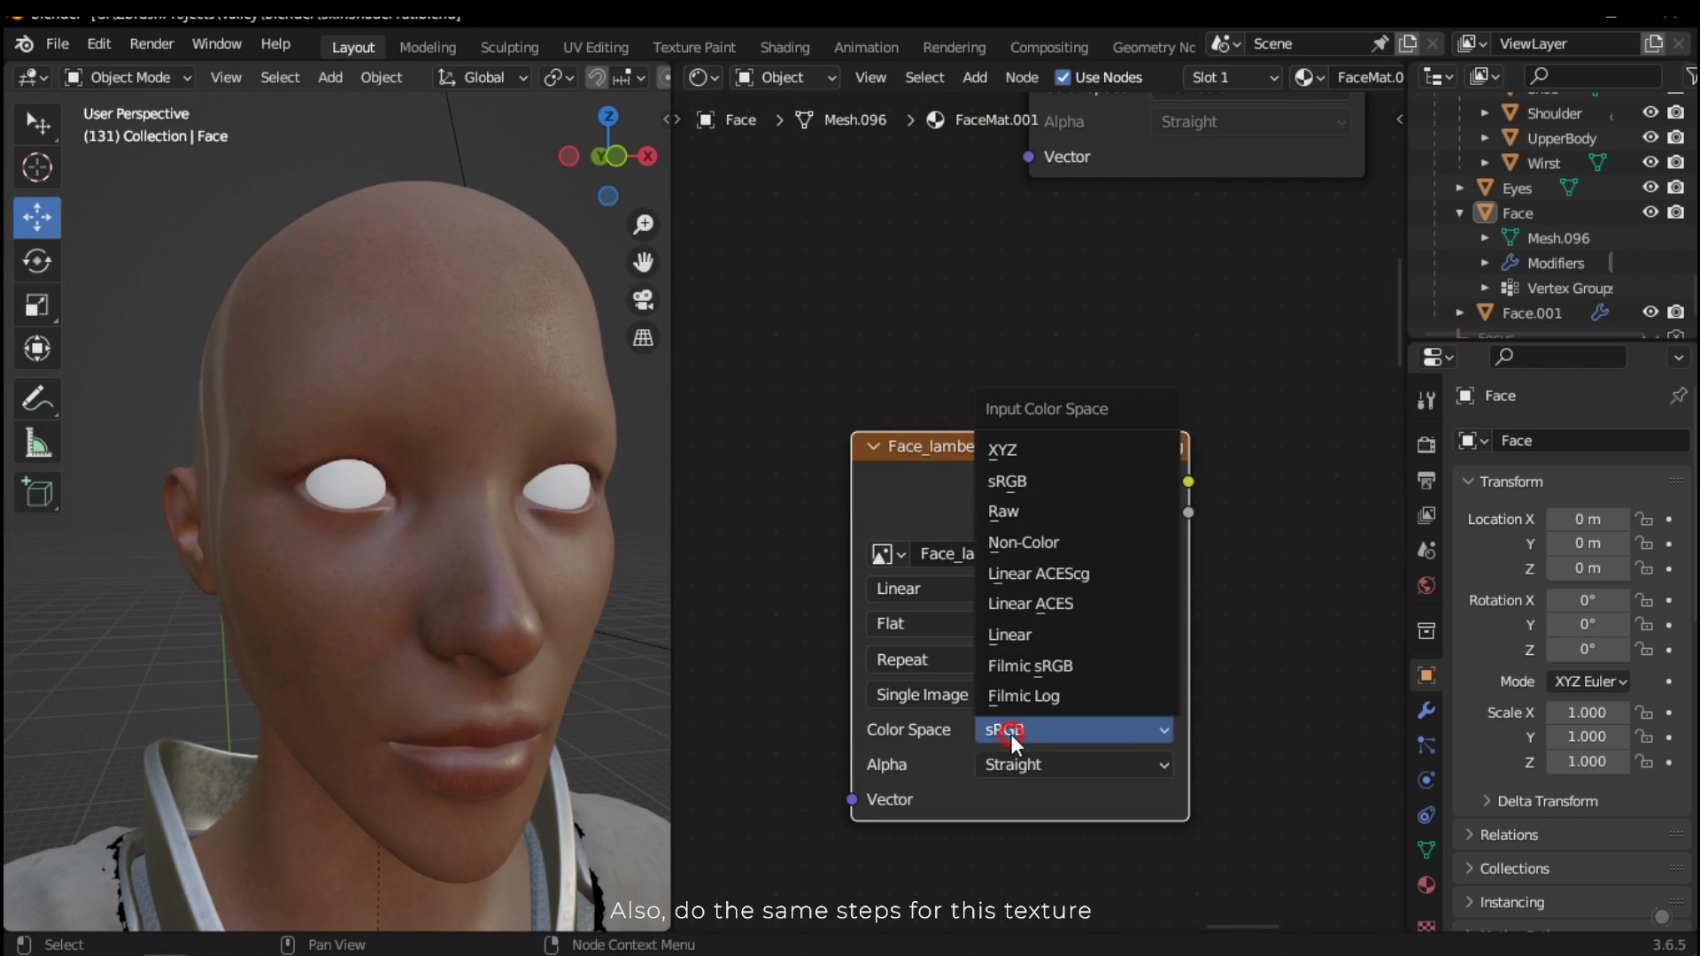
click(1035, 542)
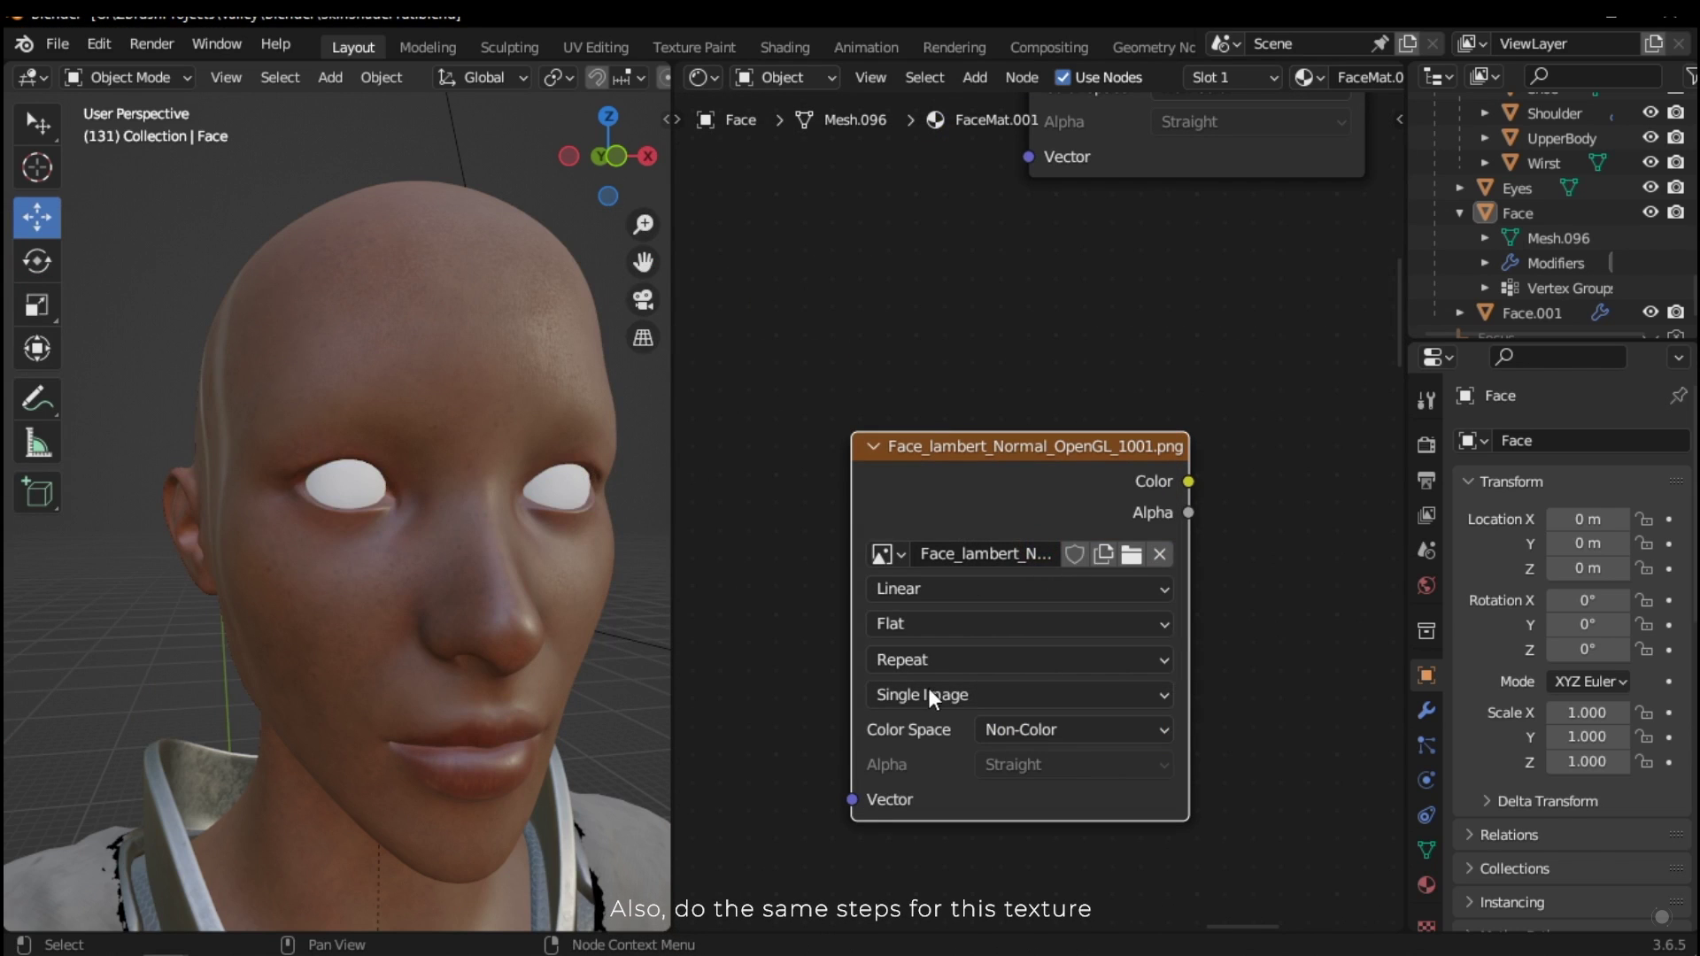
click(922, 694)
click(915, 850)
Step: Add a Normal Map node and place it between the normal texture and the Principled BSDF
scroll(1202, 681, down, 3)
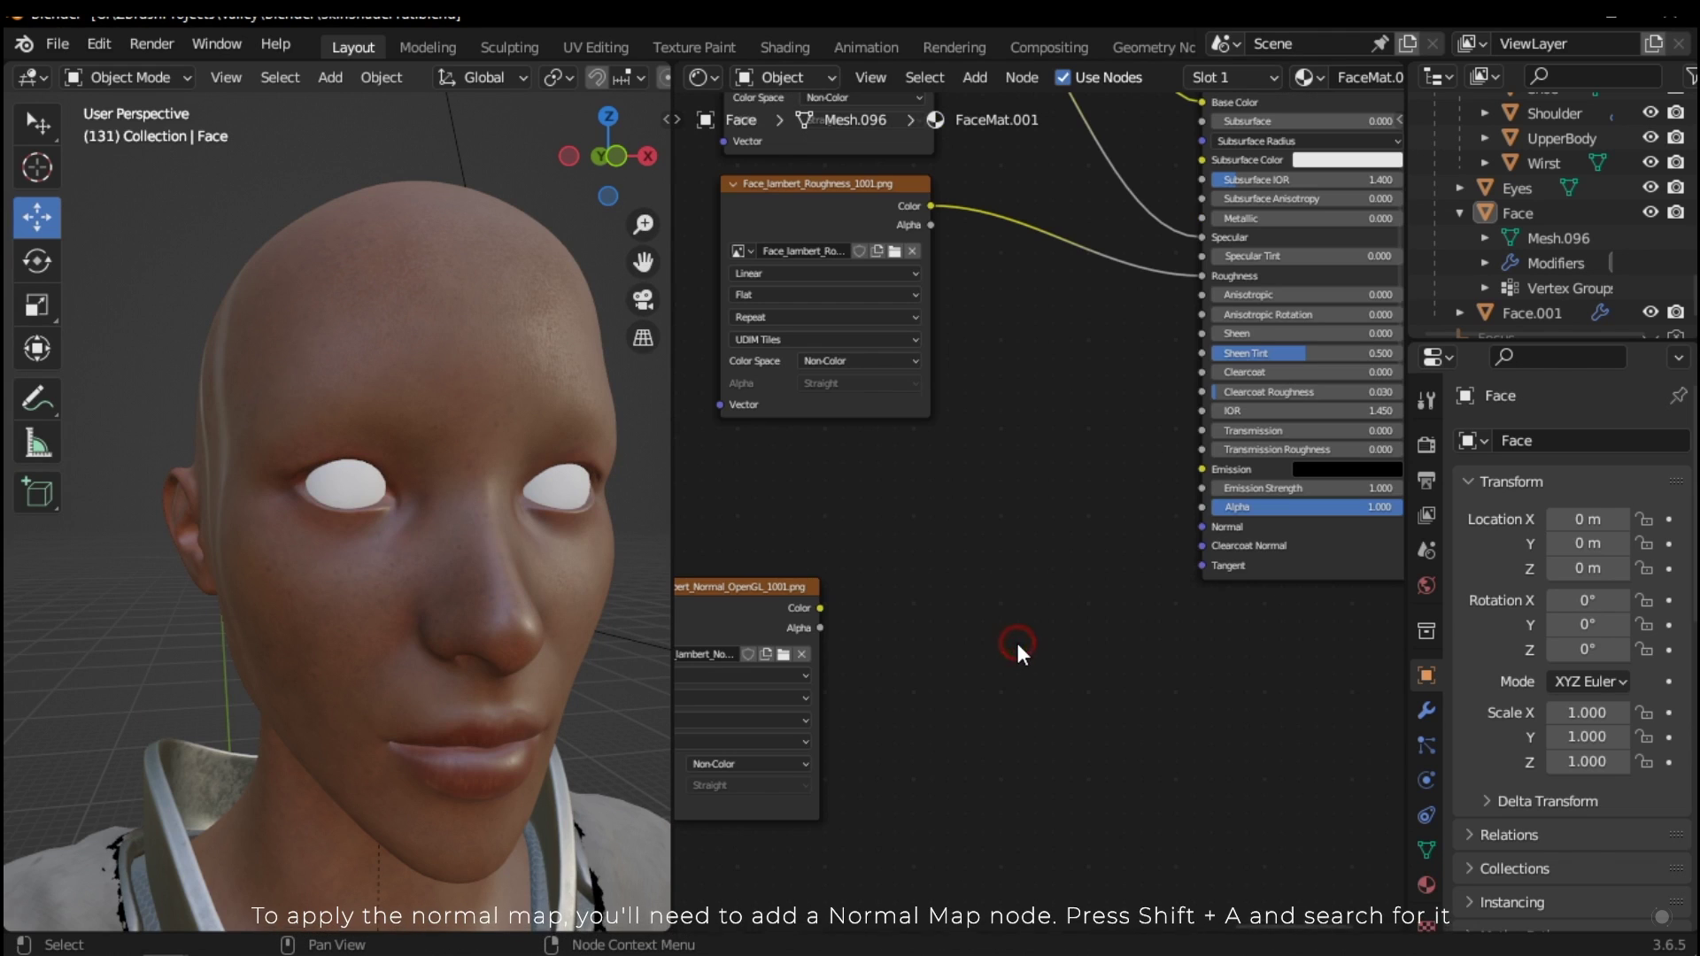
key(shift+a)
text(nrm)
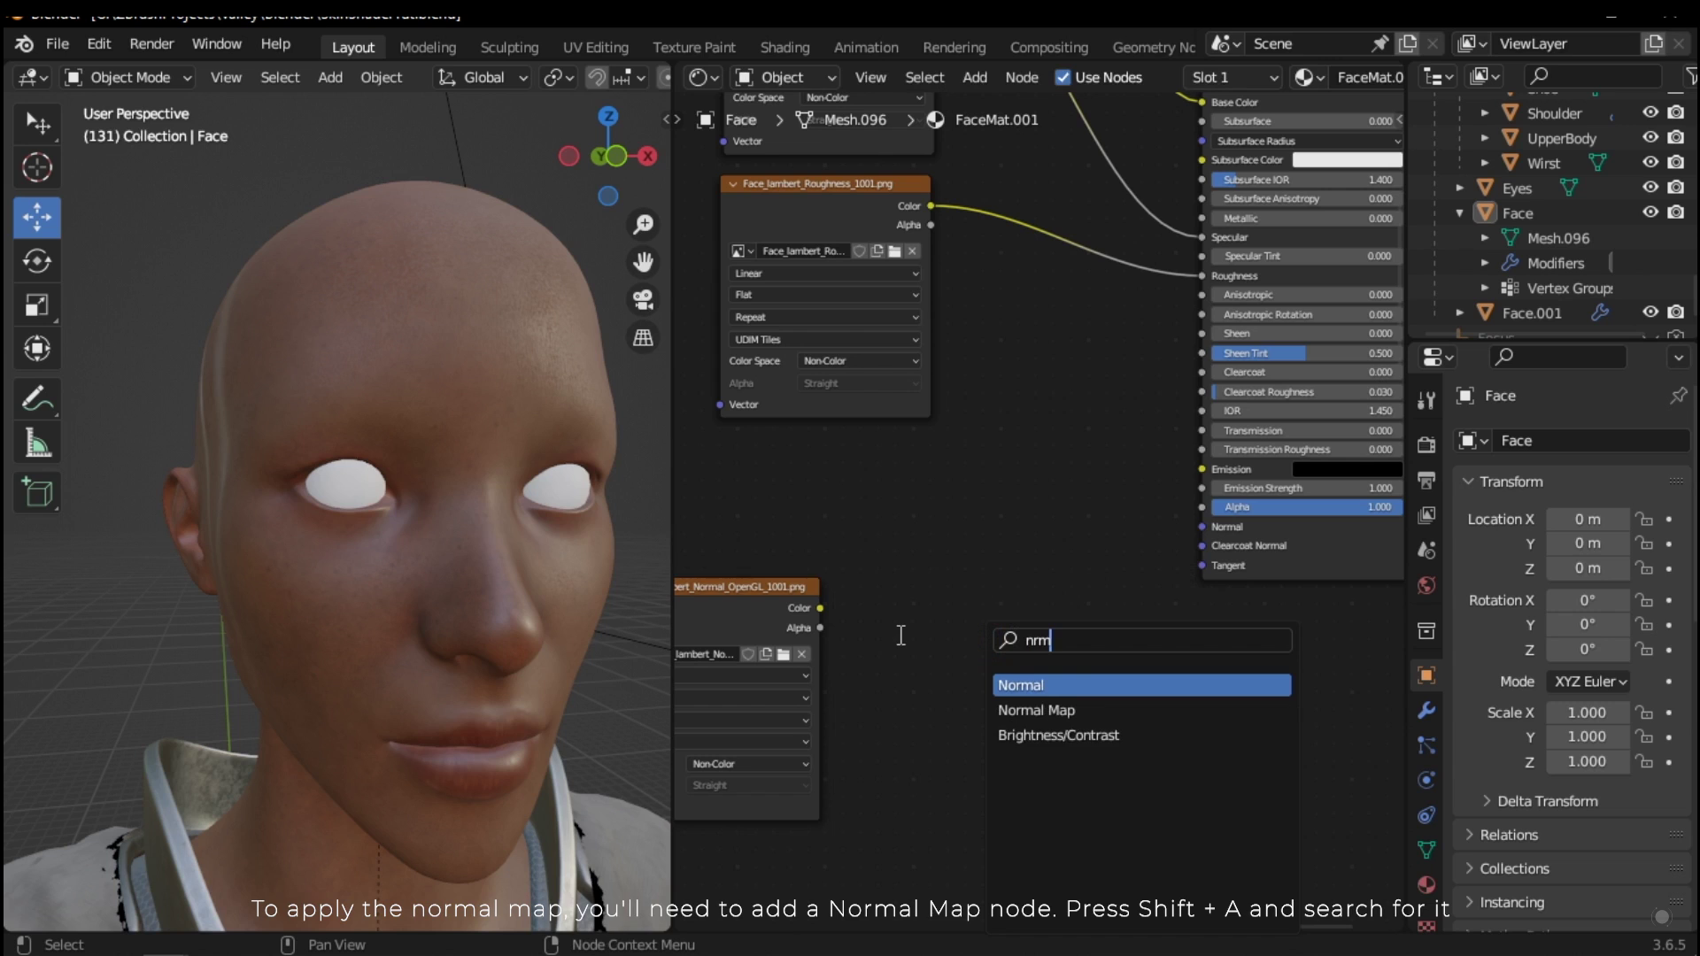
key(BackSpace)
key(BackSpace)
text(orm)
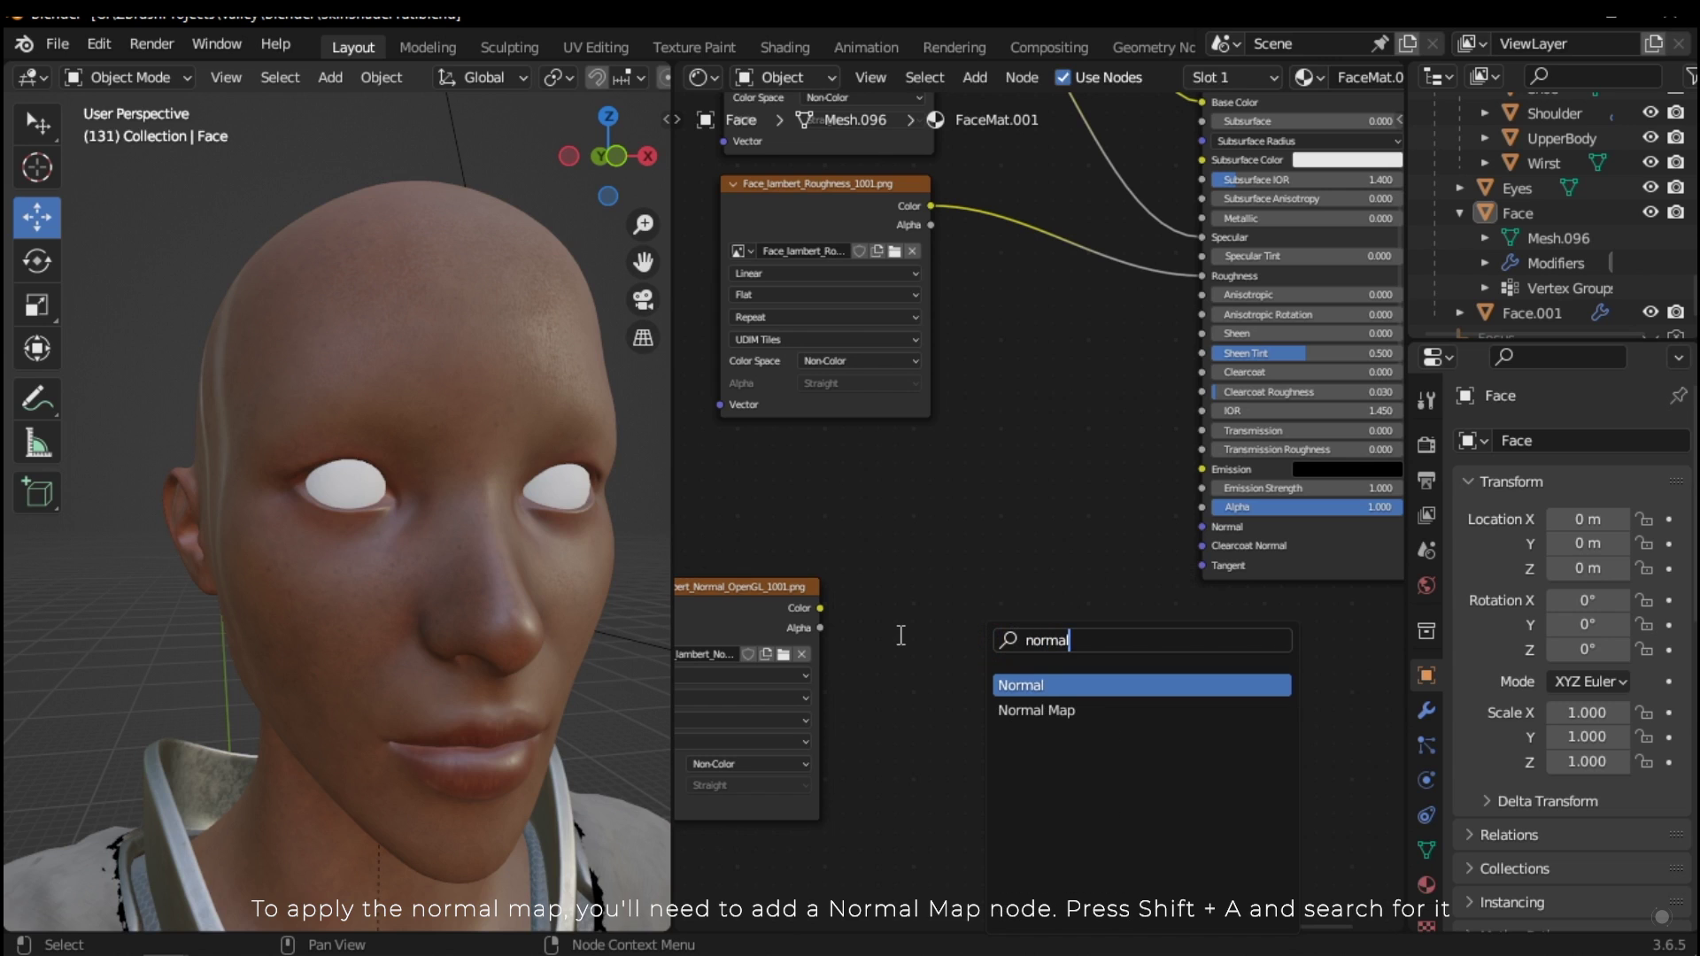
text(al)
key(Down)
key(Return)
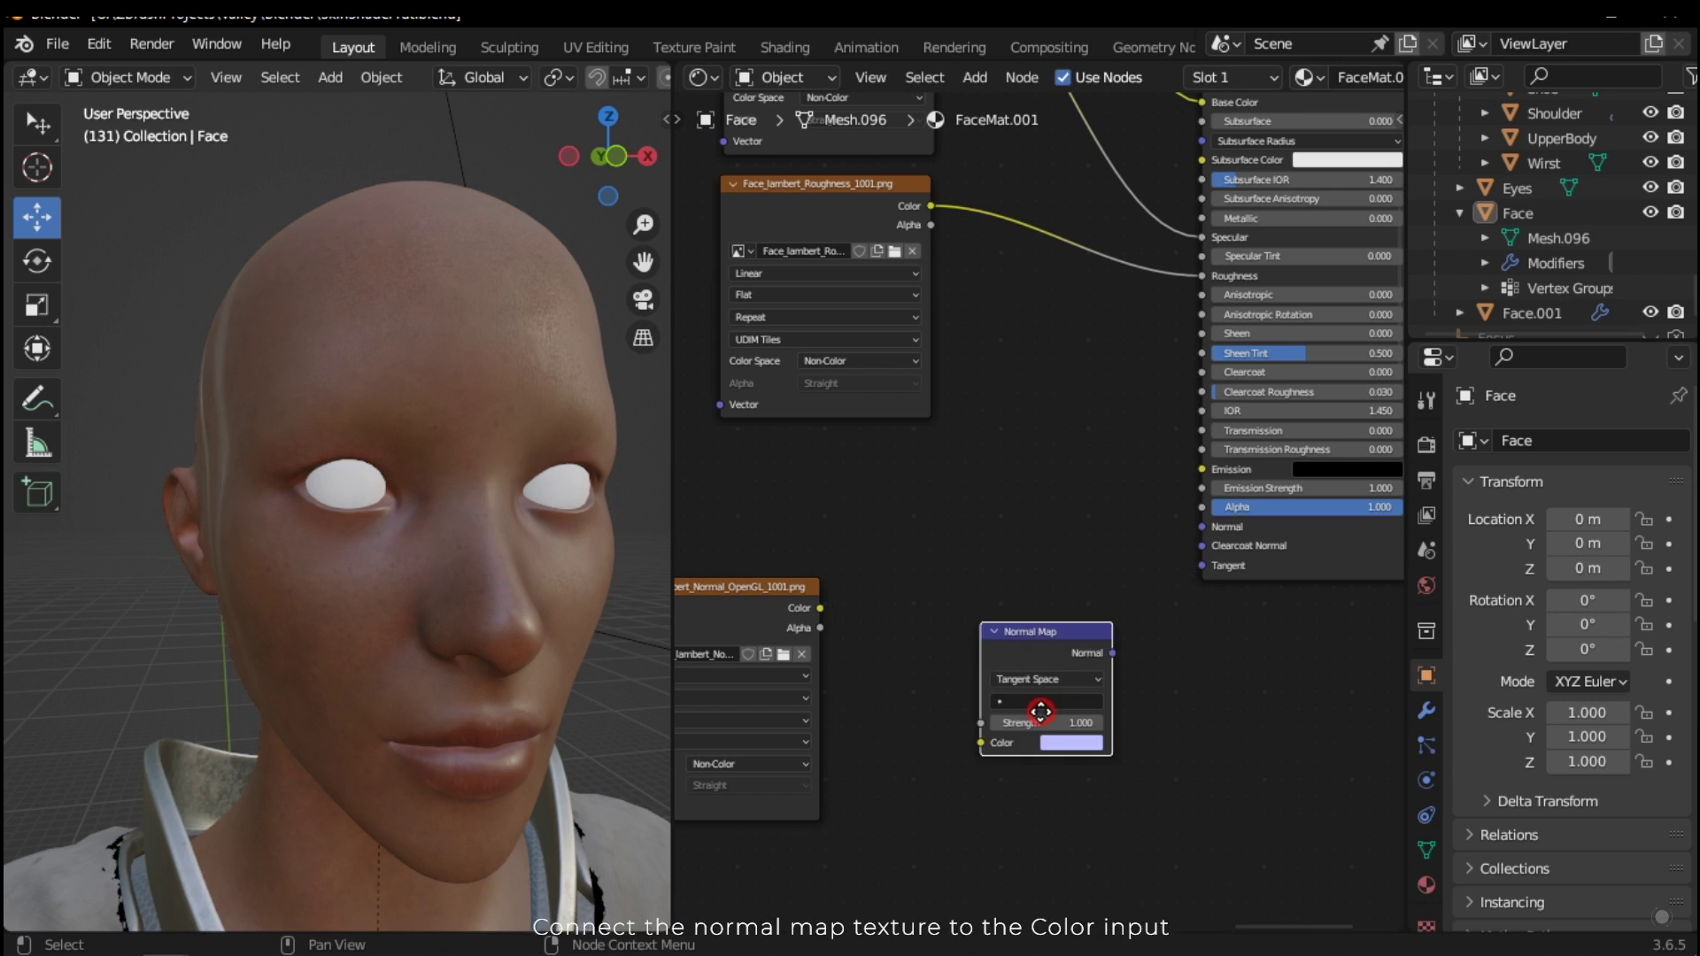
click(1018, 712)
Step: Connect the normal texture's Color output to the Normal Map node's Color input, and its Normal output to the Principled BSDF's Normal input
scroll(779, 676, up, 1)
drag(781, 677, 927, 793)
drag(1092, 682, 1118, 679)
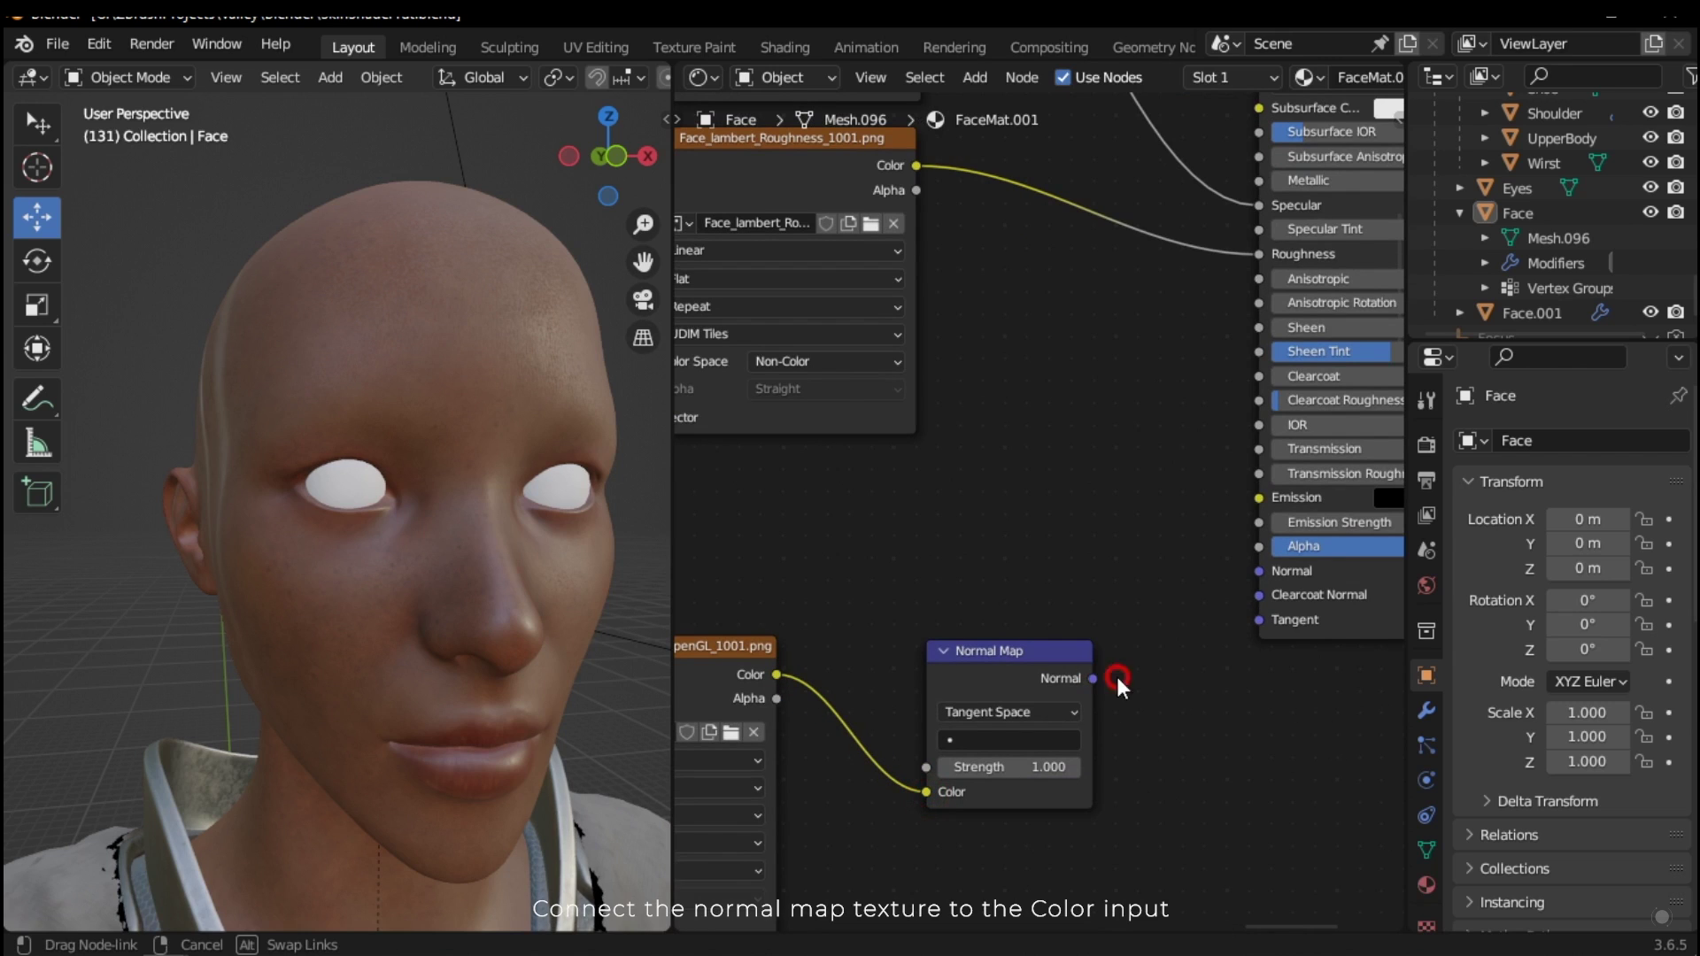
drag(1257, 576, 1258, 572)
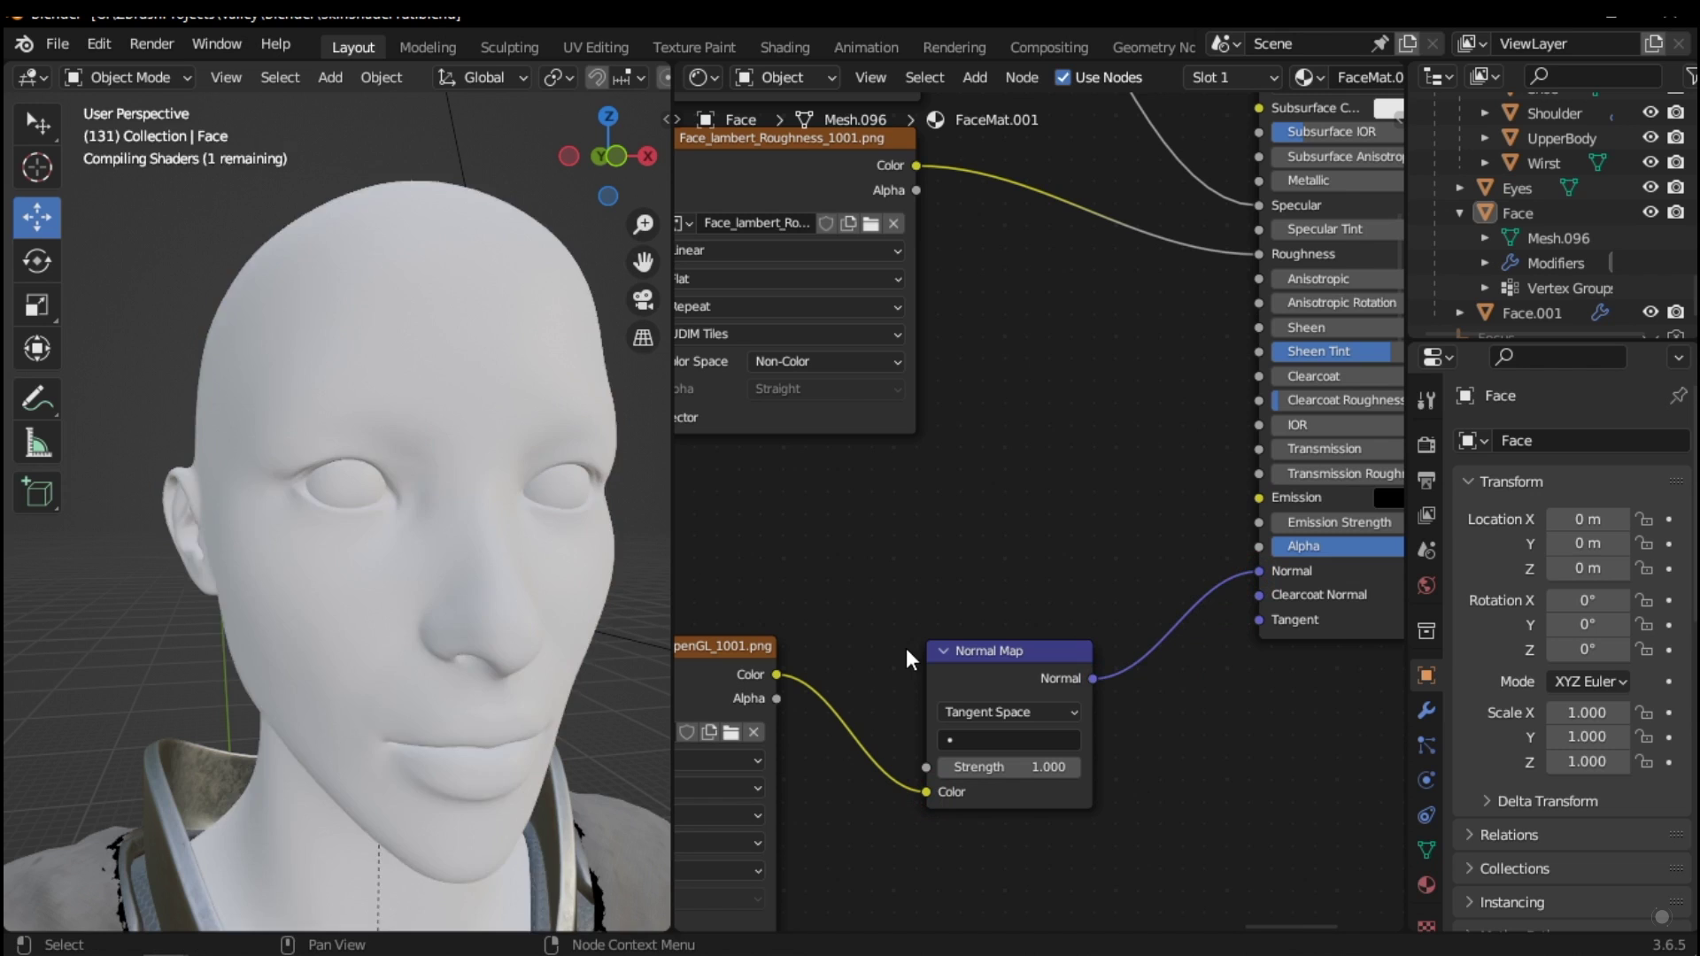
Step: Save the file and examine the normal map detail on the face up close
middle_drag(474, 653, 475, 591)
key(ctrl+s)
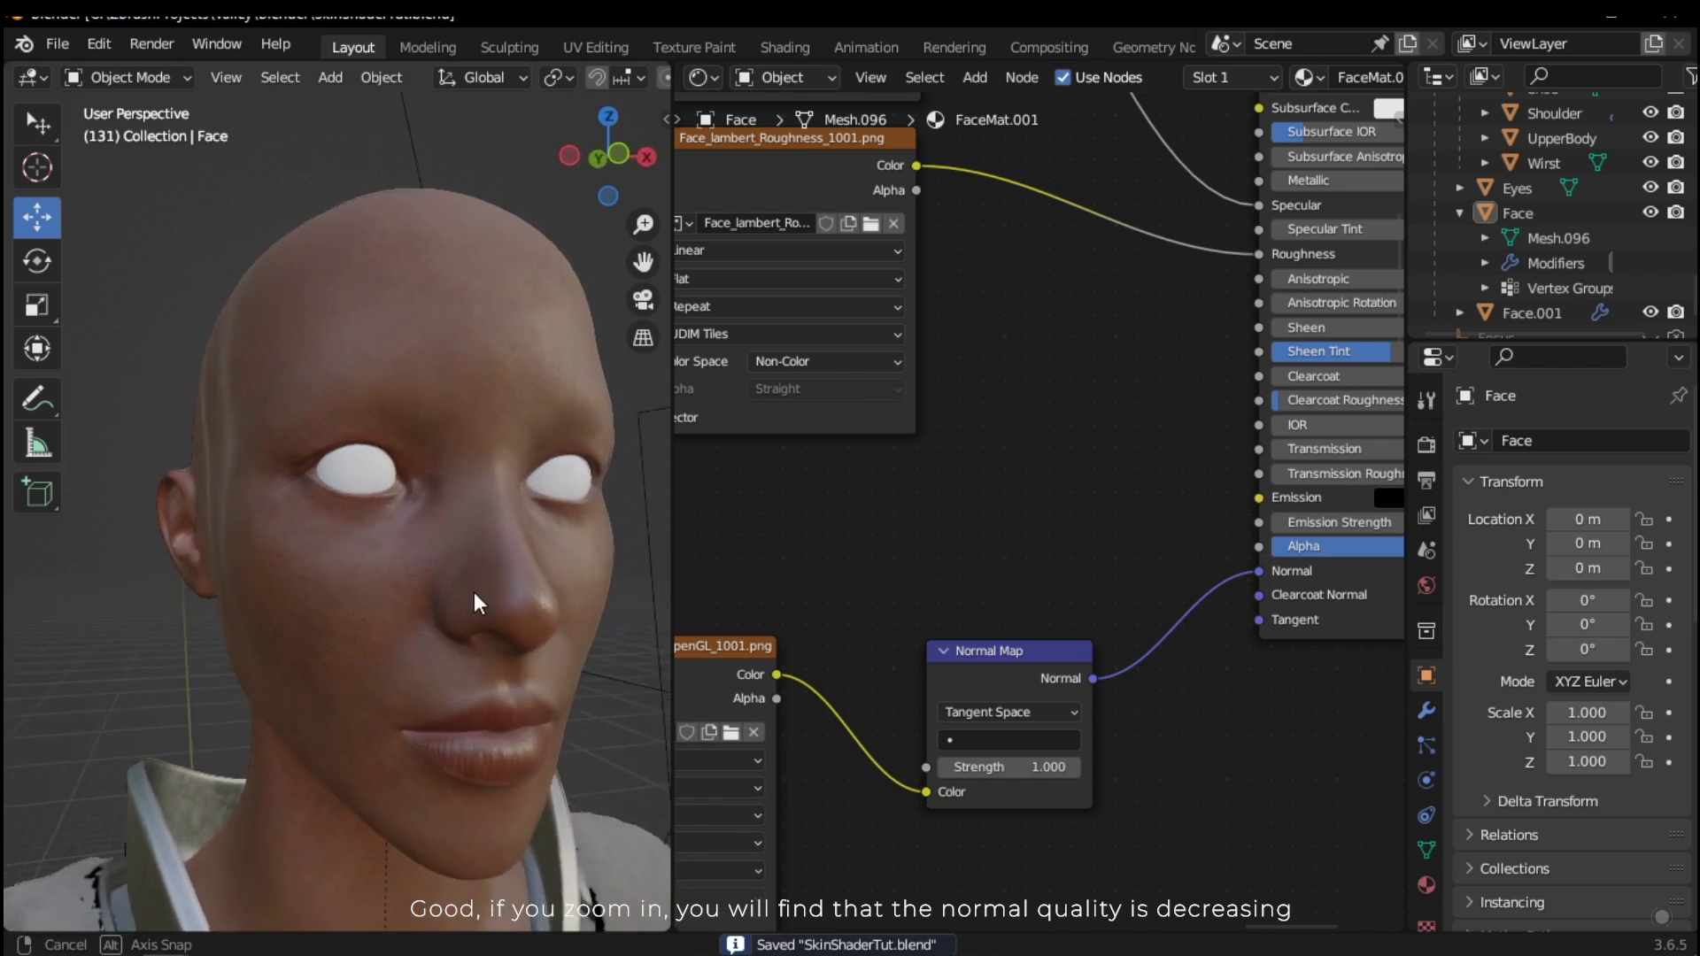
scroll(289, 565, up, 10)
middle_drag(321, 545, 448, 669)
scroll(459, 645, down, 4)
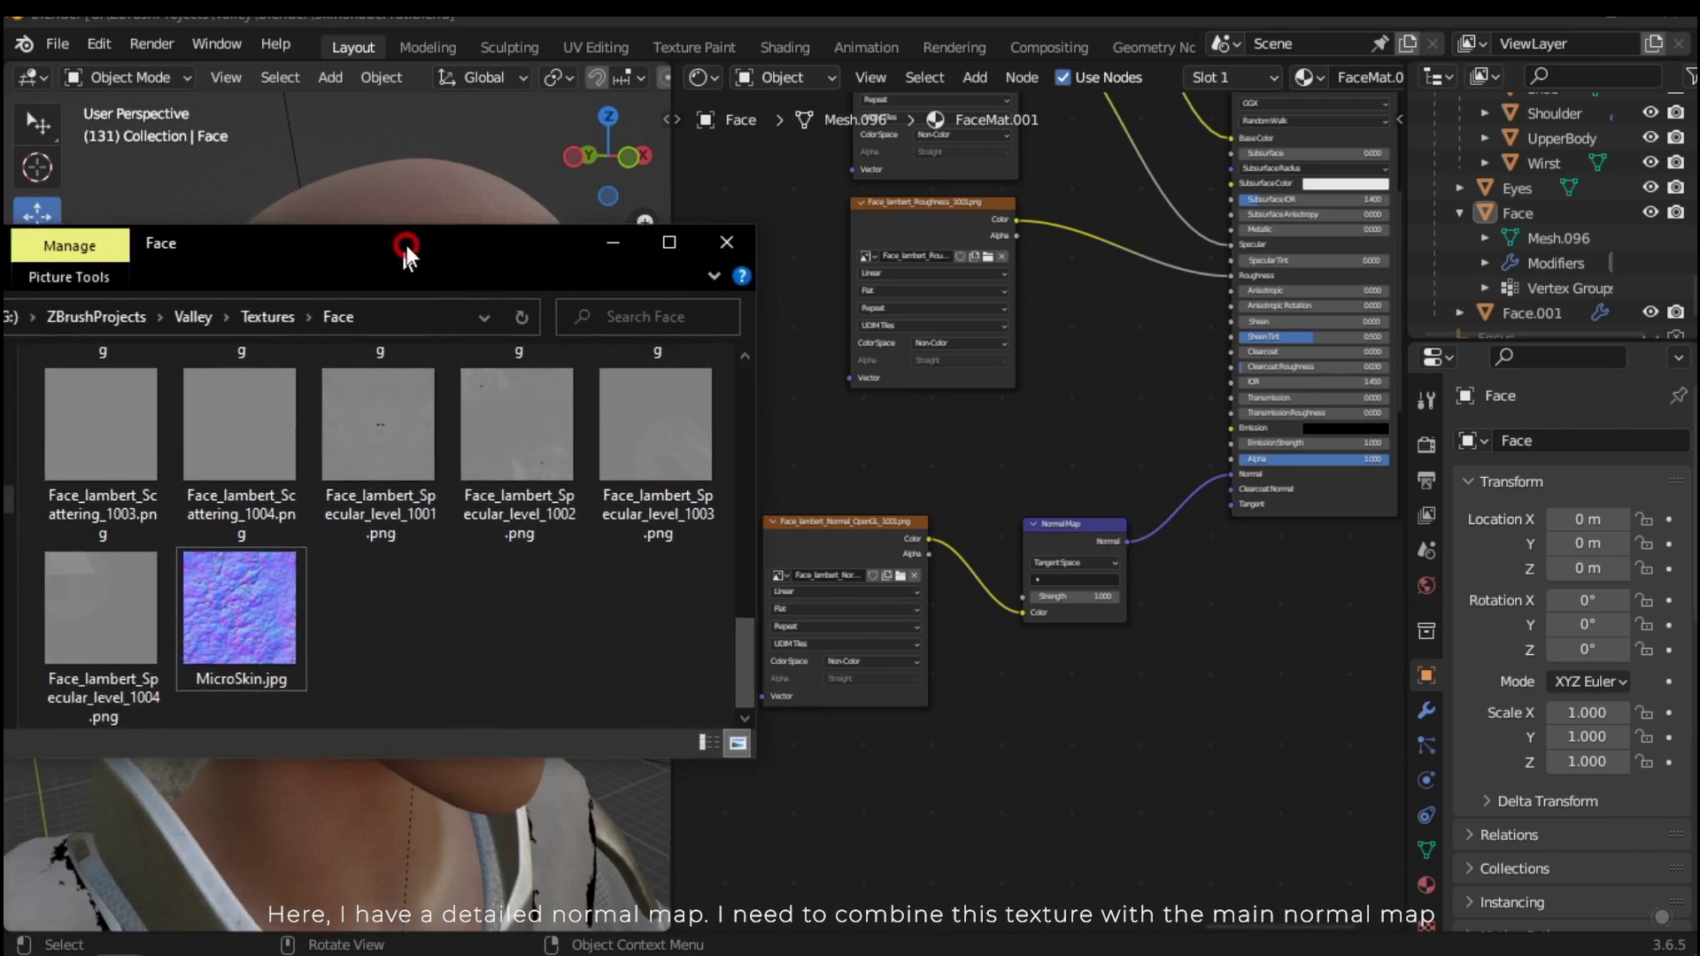
Step: Import MicroSkin.jpg as an image texture node below the face normal texture and set its color space to Non-Color
drag(406, 247, 510, 200)
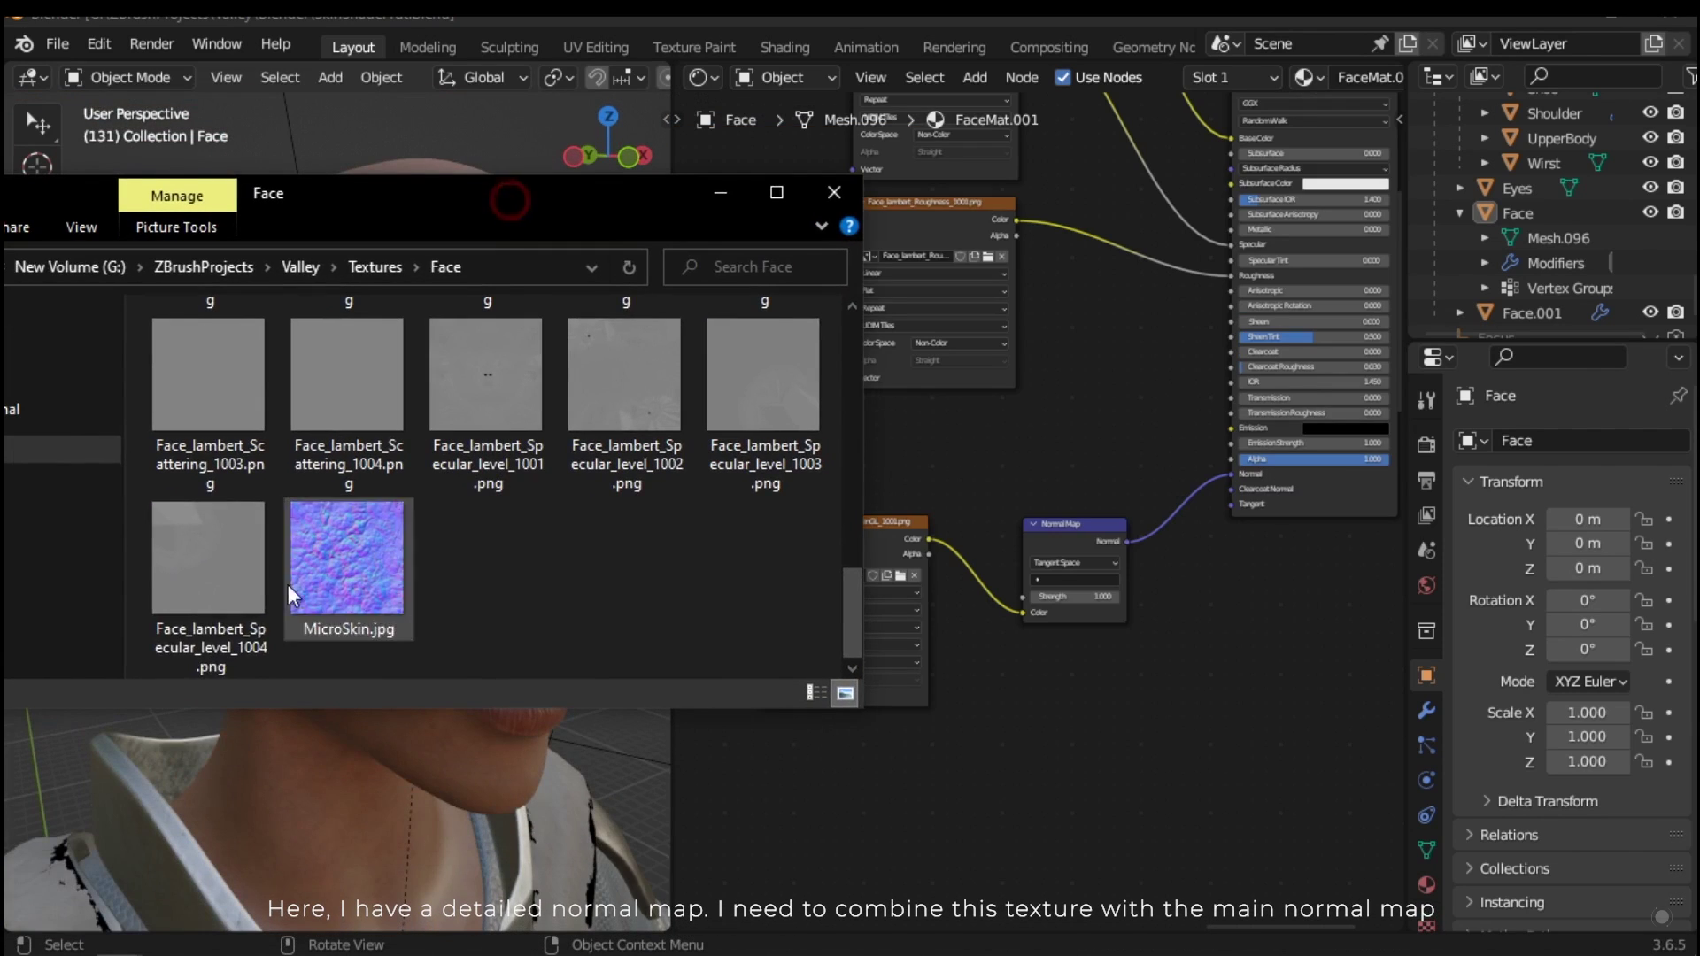
double_click(359, 561)
scroll(1081, 342, up, 3)
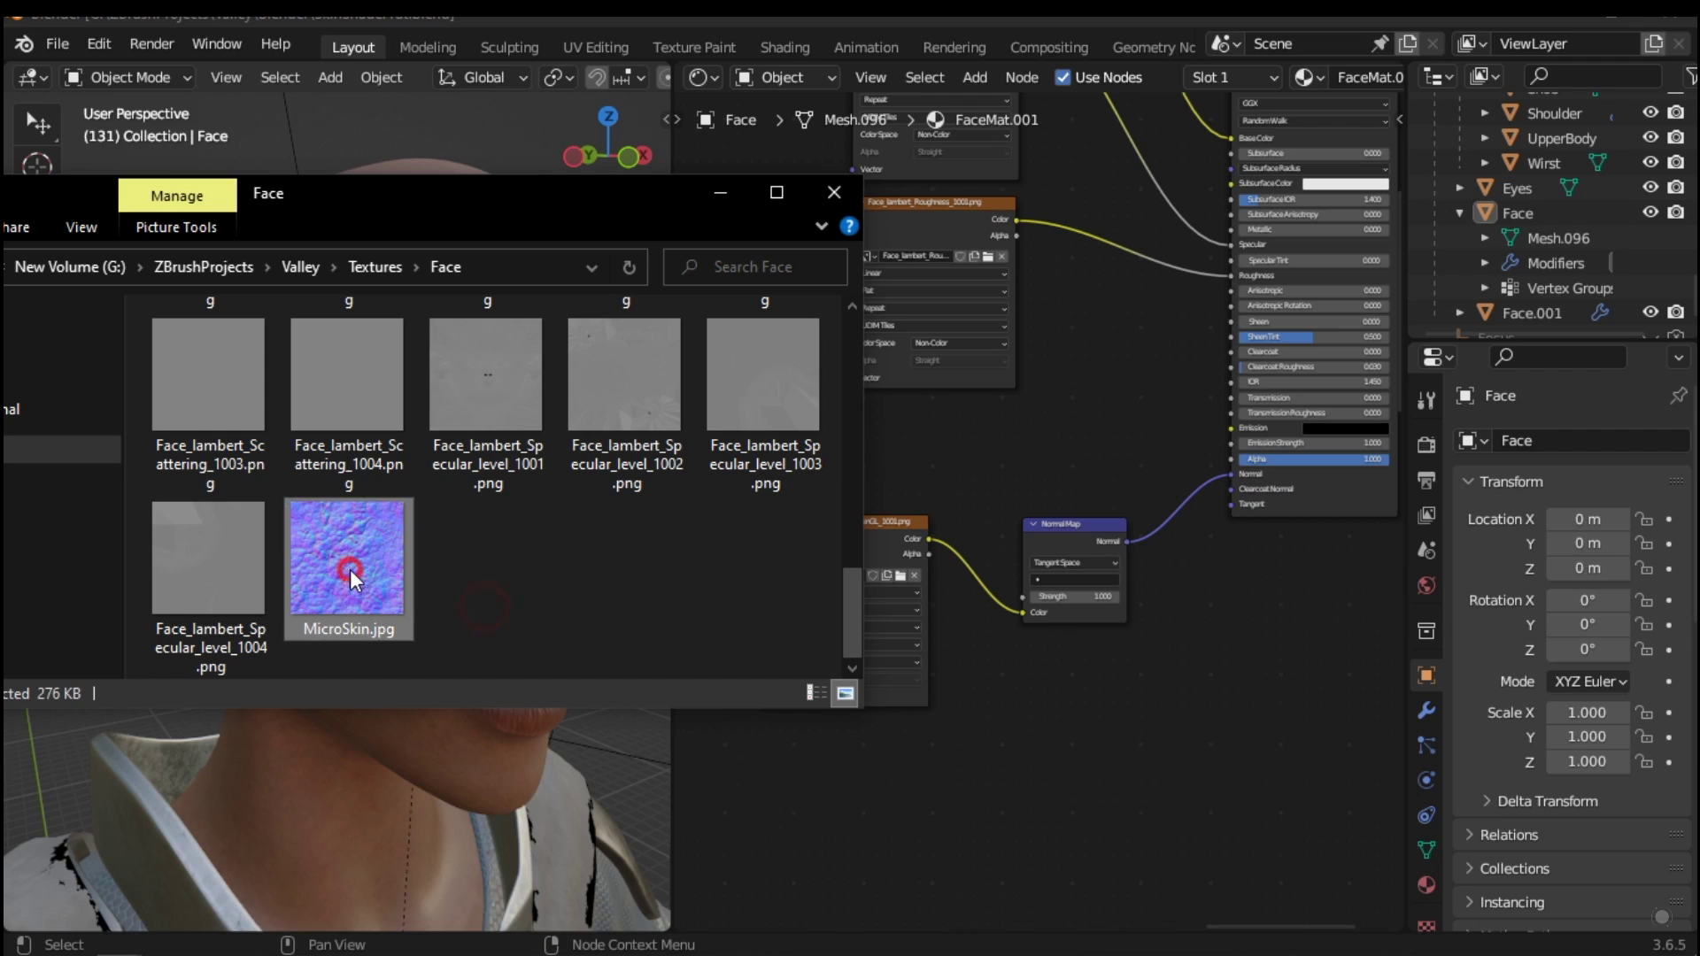
drag(349, 570, 882, 782)
click(720, 193)
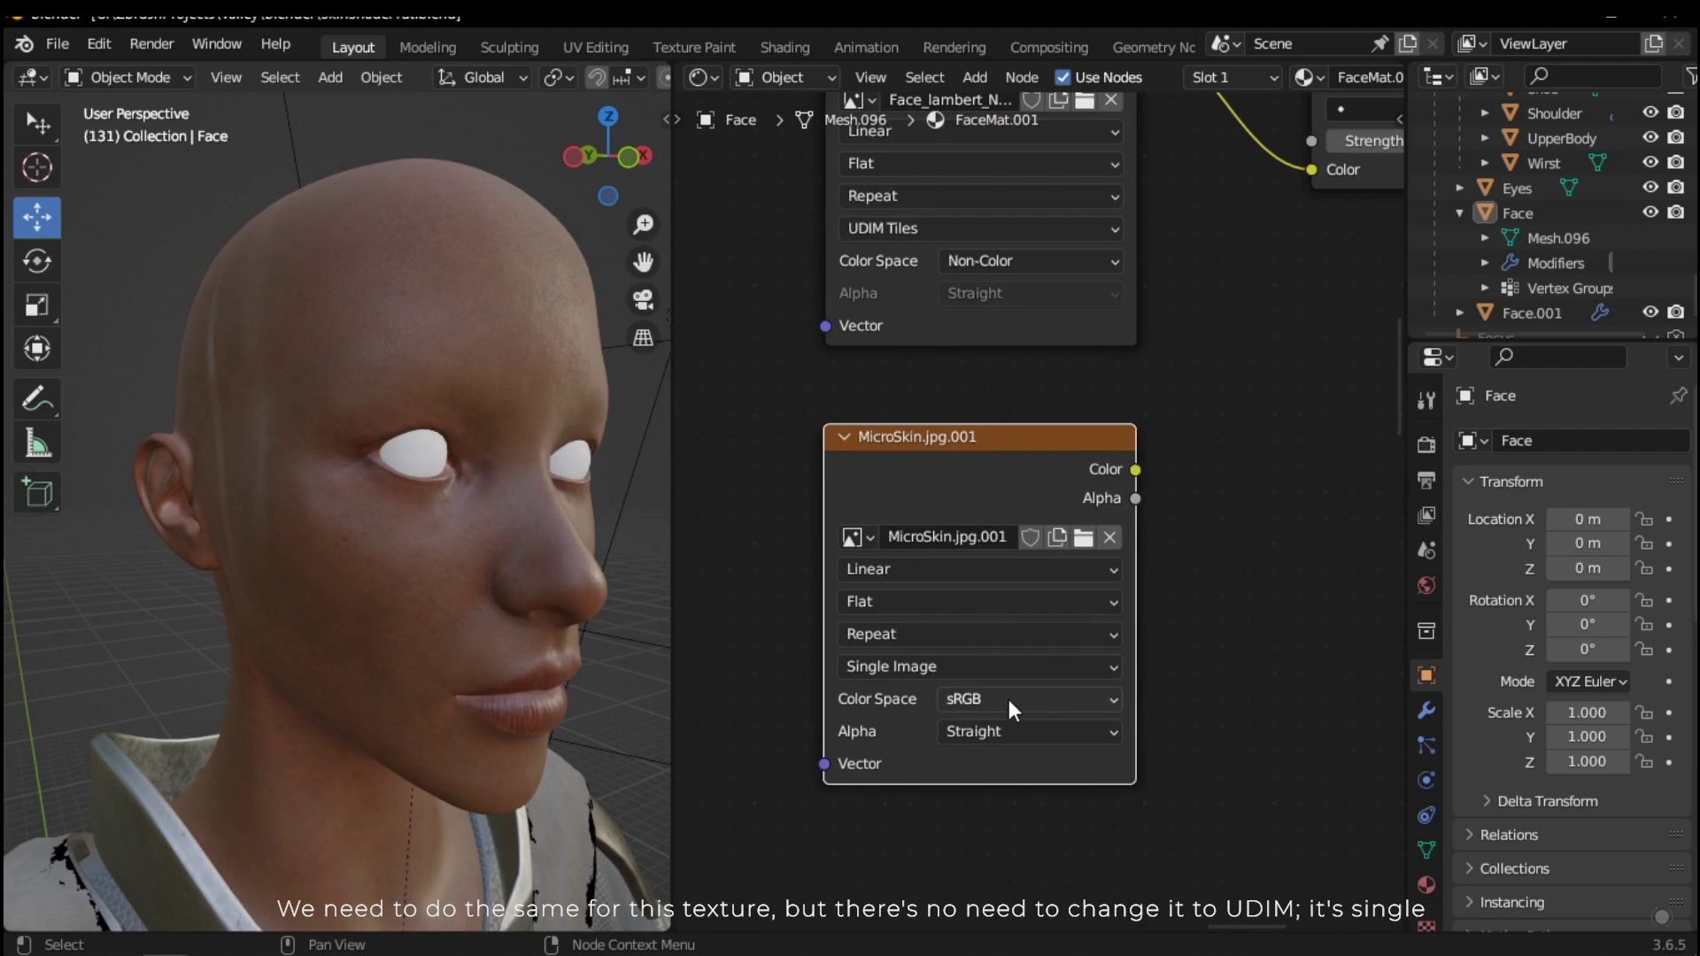
click(987, 699)
click(988, 526)
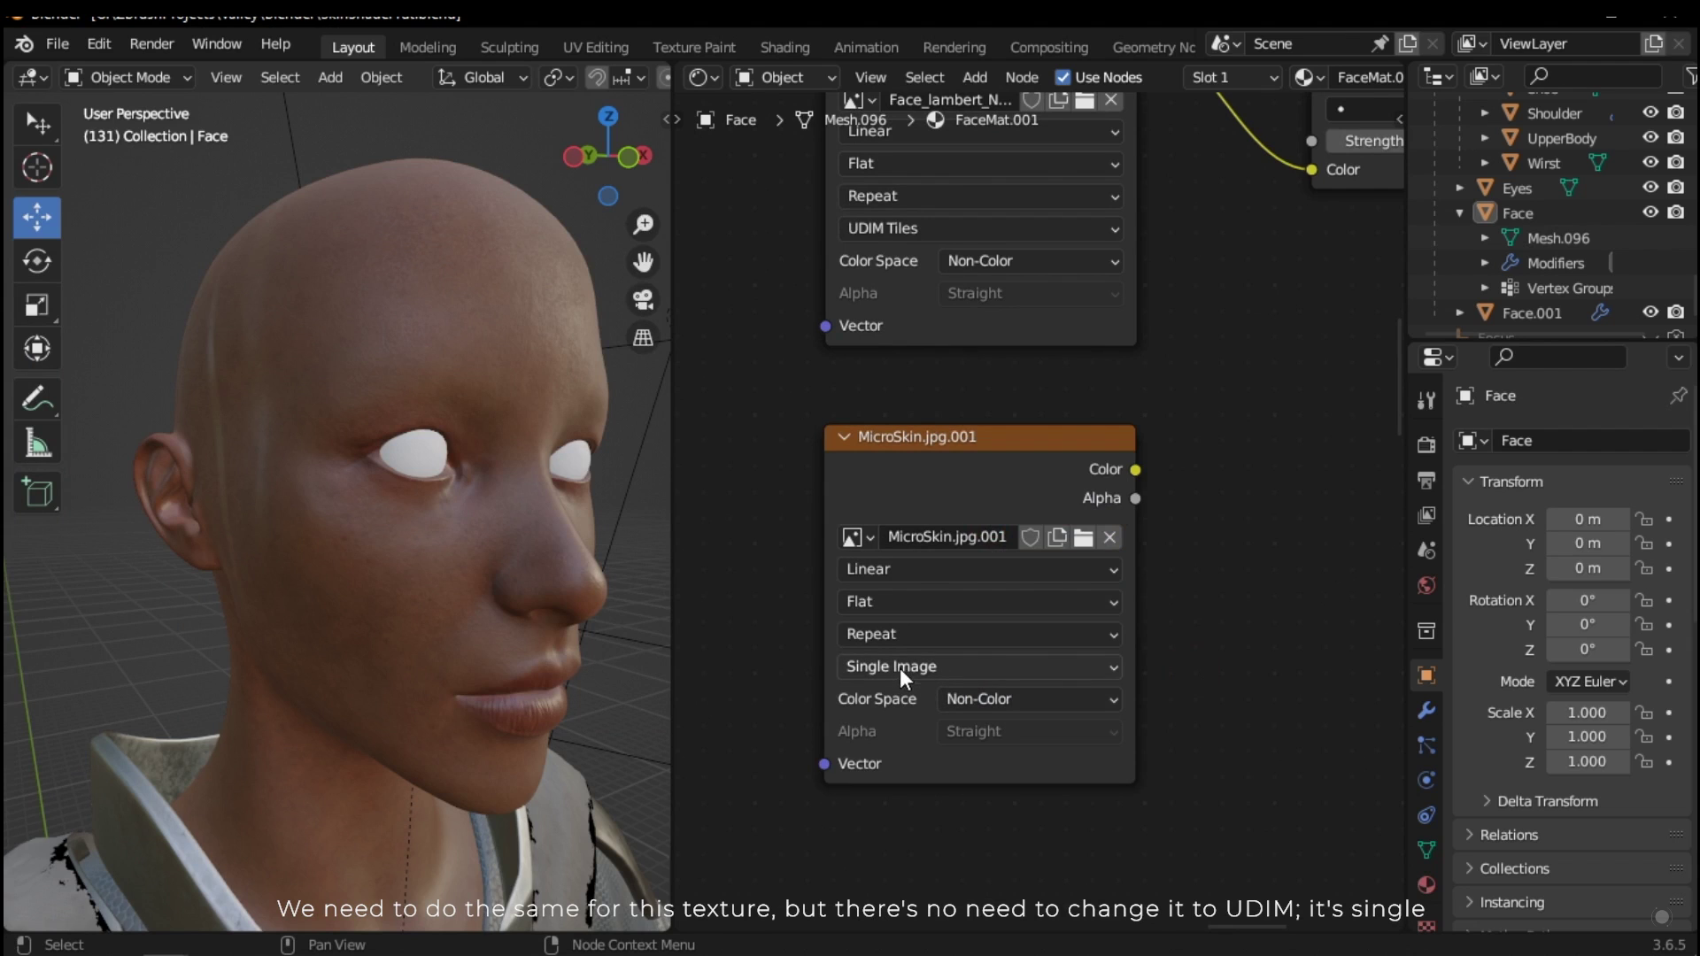
Step: Move the MicroSkin and face normal texture nodes away from the Normal Map node to make room between them
ctrl+middle_drag(809, 672, 809, 721)
middle_drag(1196, 614, 912, 743)
scroll(1064, 680, down, 2)
middle_drag(795, 680, 1046, 649)
drag(1027, 643, 806, 626)
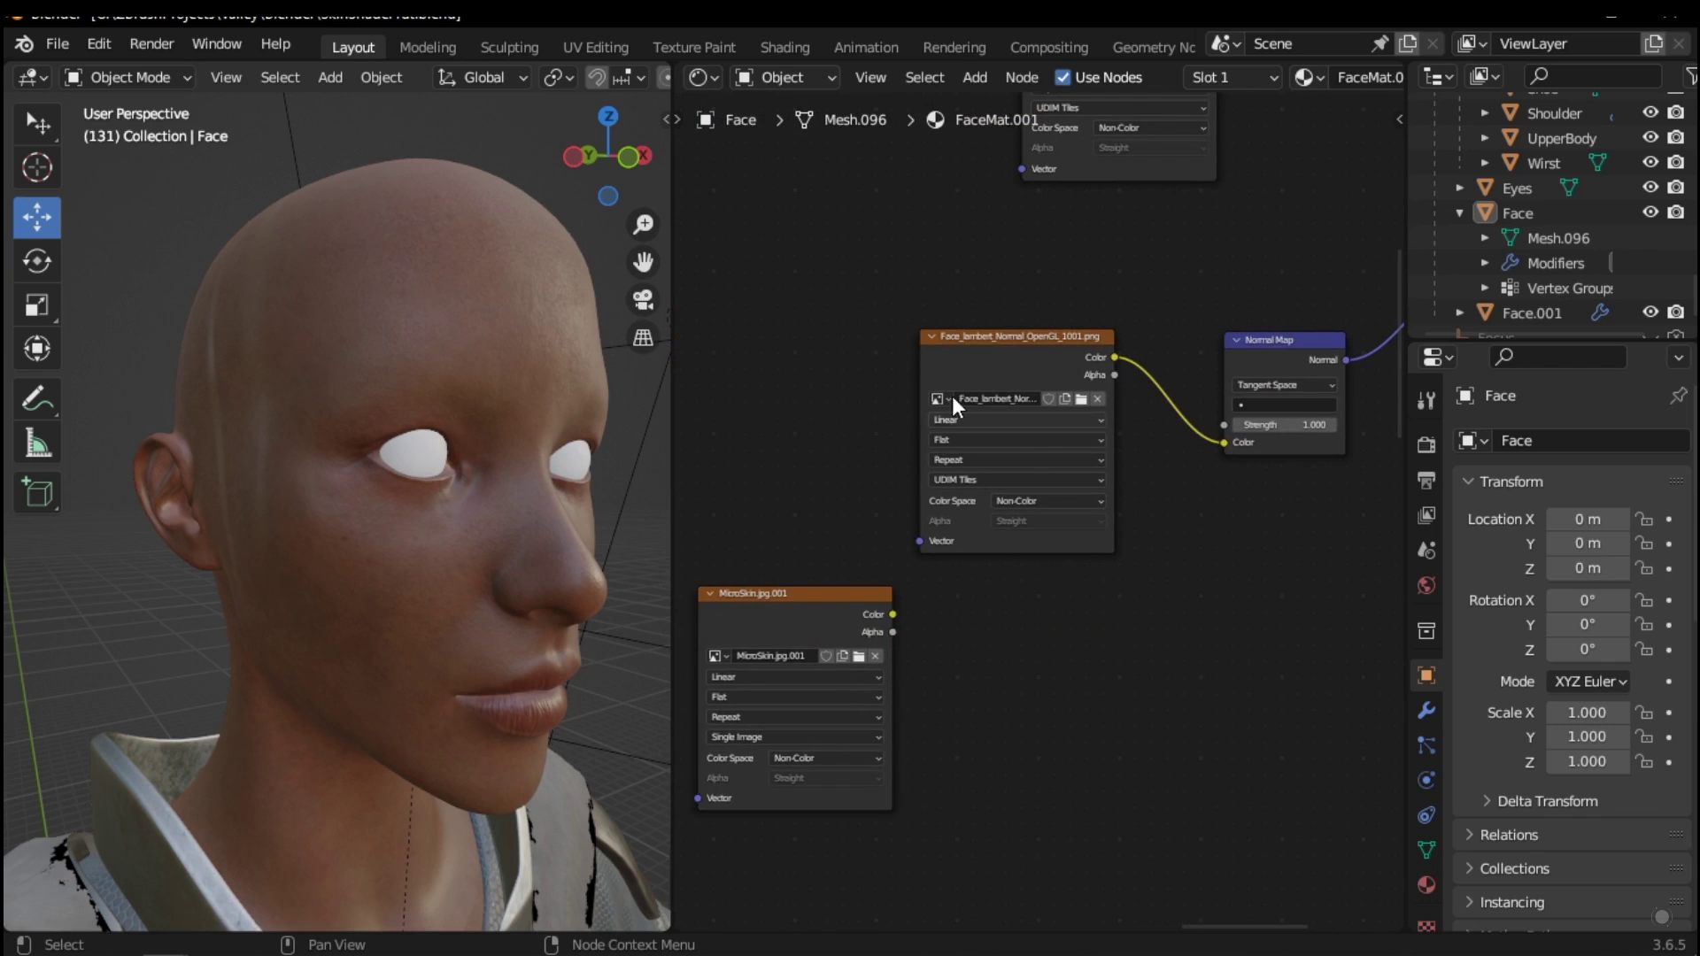
drag(953, 396, 714, 384)
Step: Add a Mix Color node and place it between the two normal textures and the Normal Map node
key(shift+a)
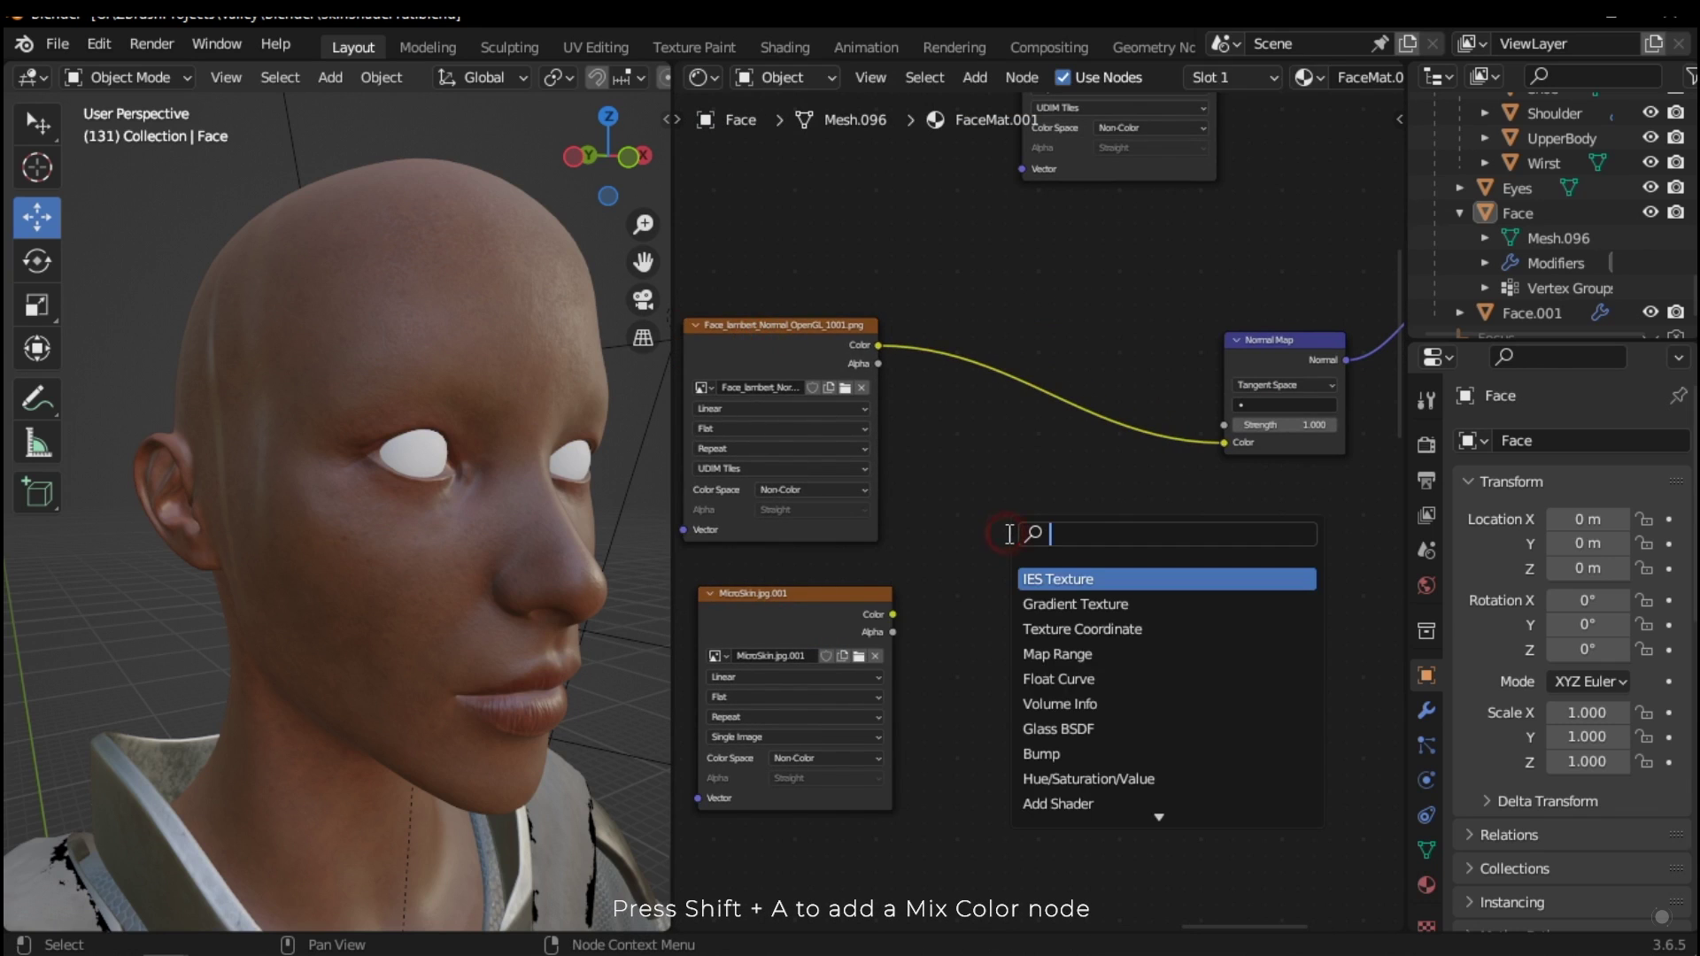
text(mix)
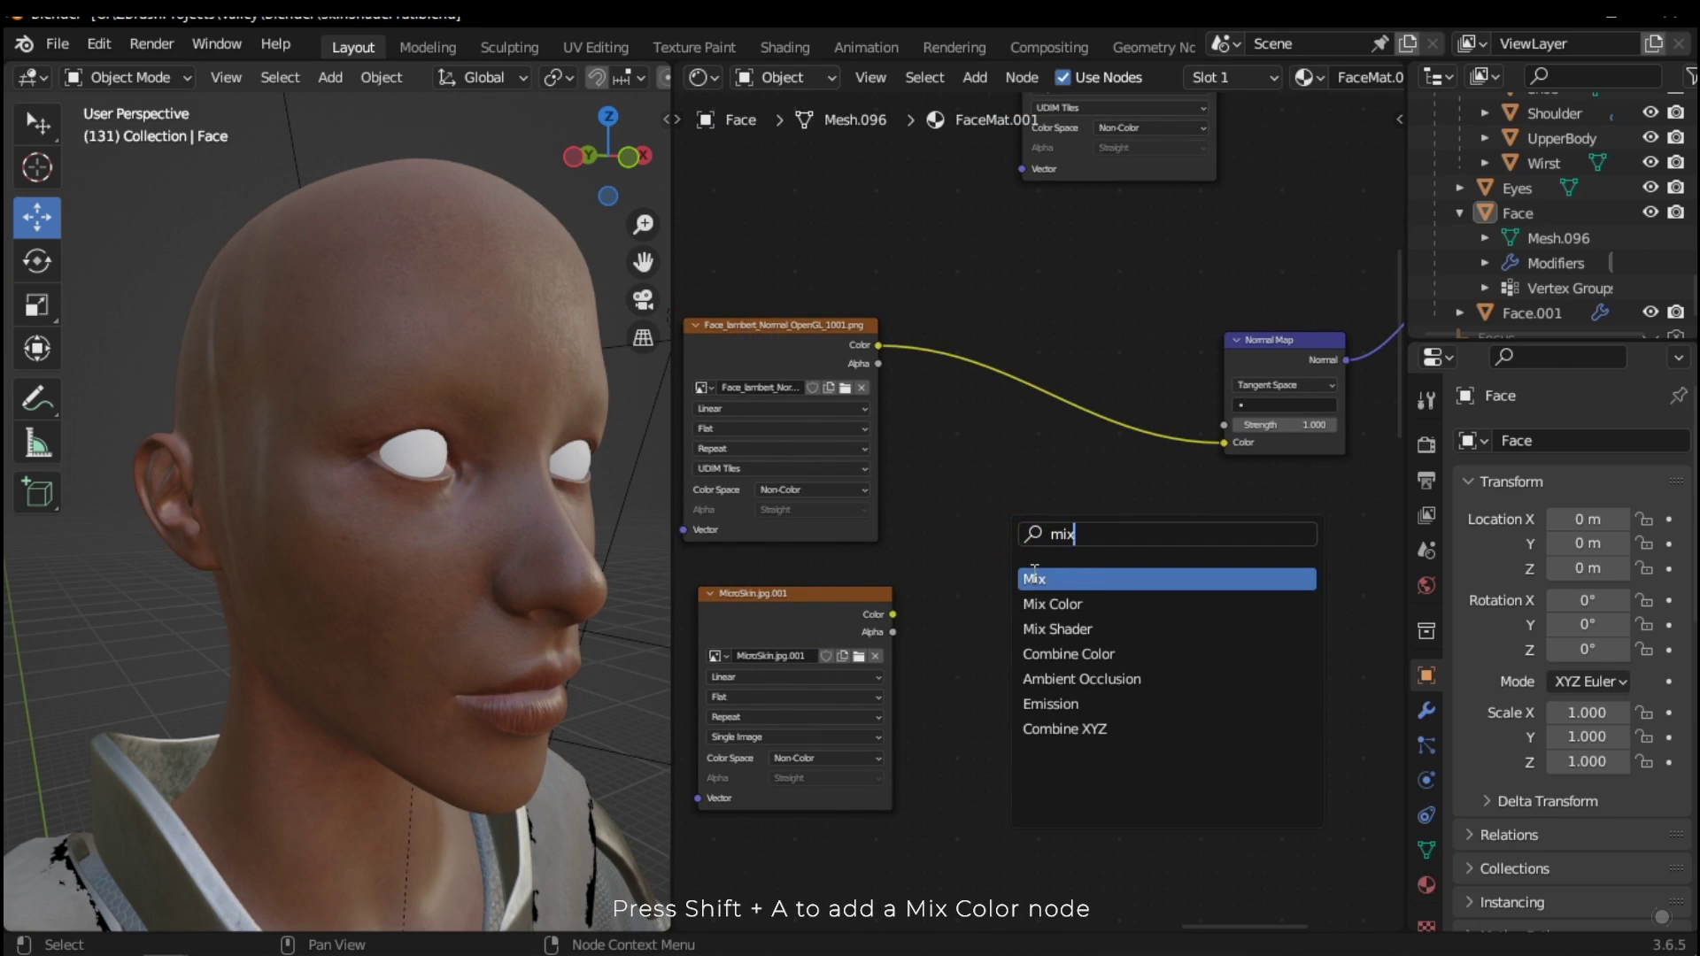
drag(1020, 527, 1013, 565)
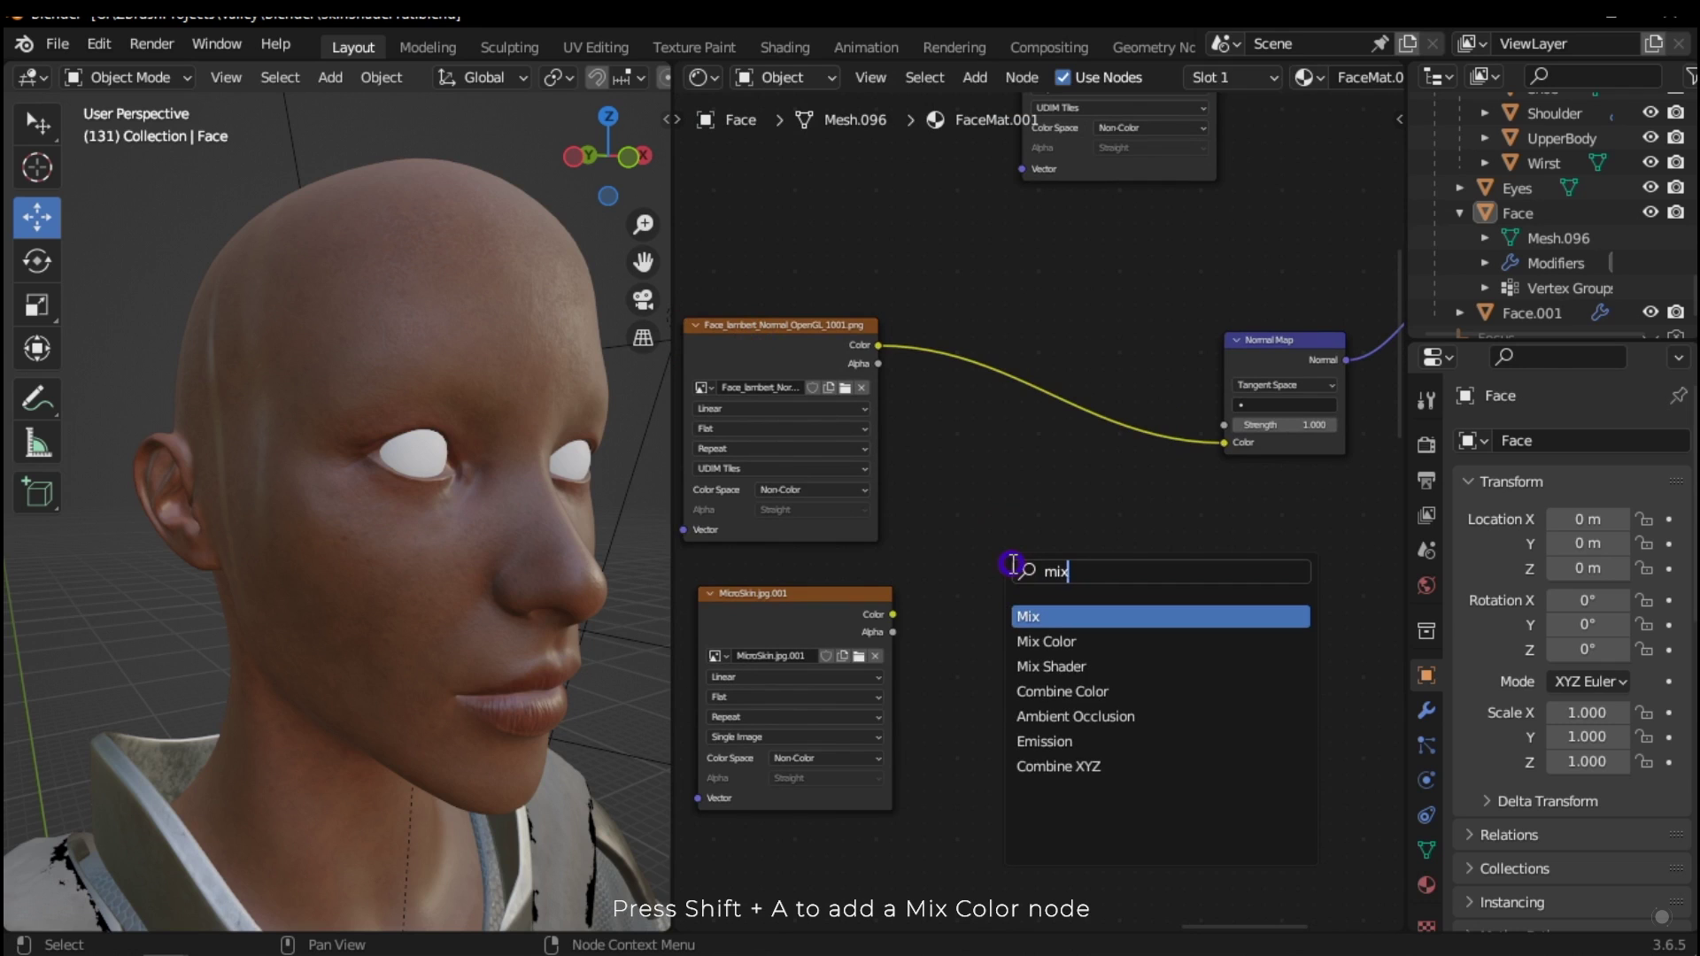
click(1058, 641)
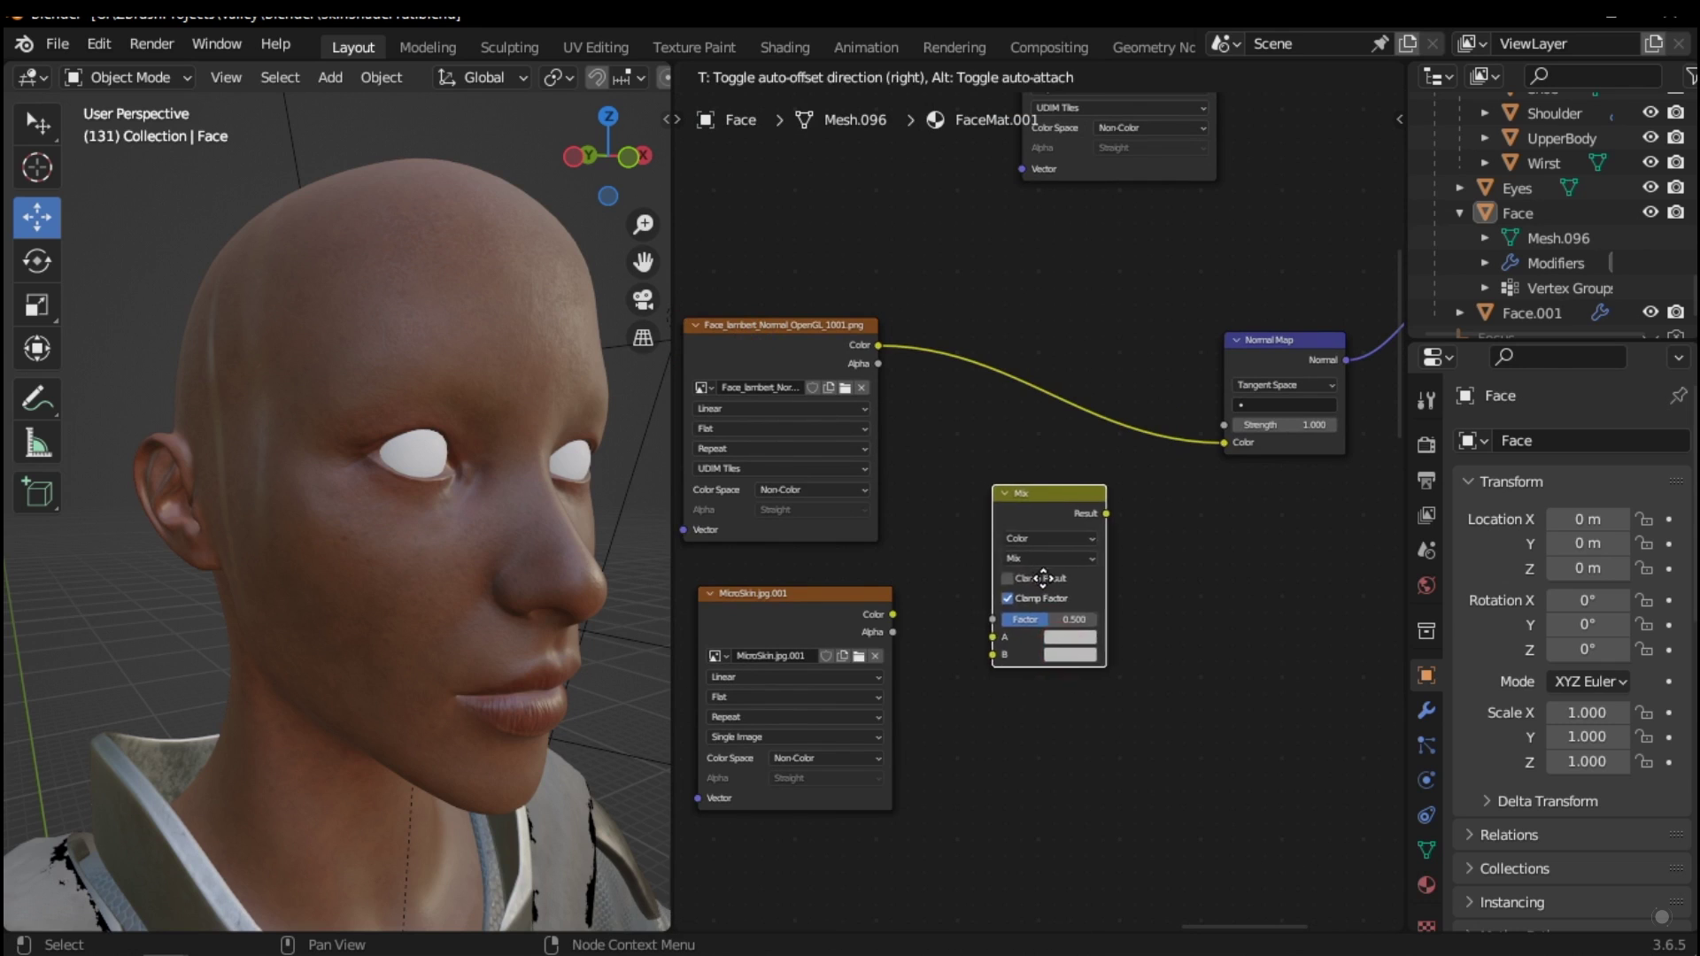
click(1057, 584)
Step: Connect the face normal texture's Color output to the Mix node's A input and the MicroSkin texture's Color output to B
scroll(965, 442, up, 1)
drag(864, 324, 1021, 700)
middle_drag(965, 749, 925, 670)
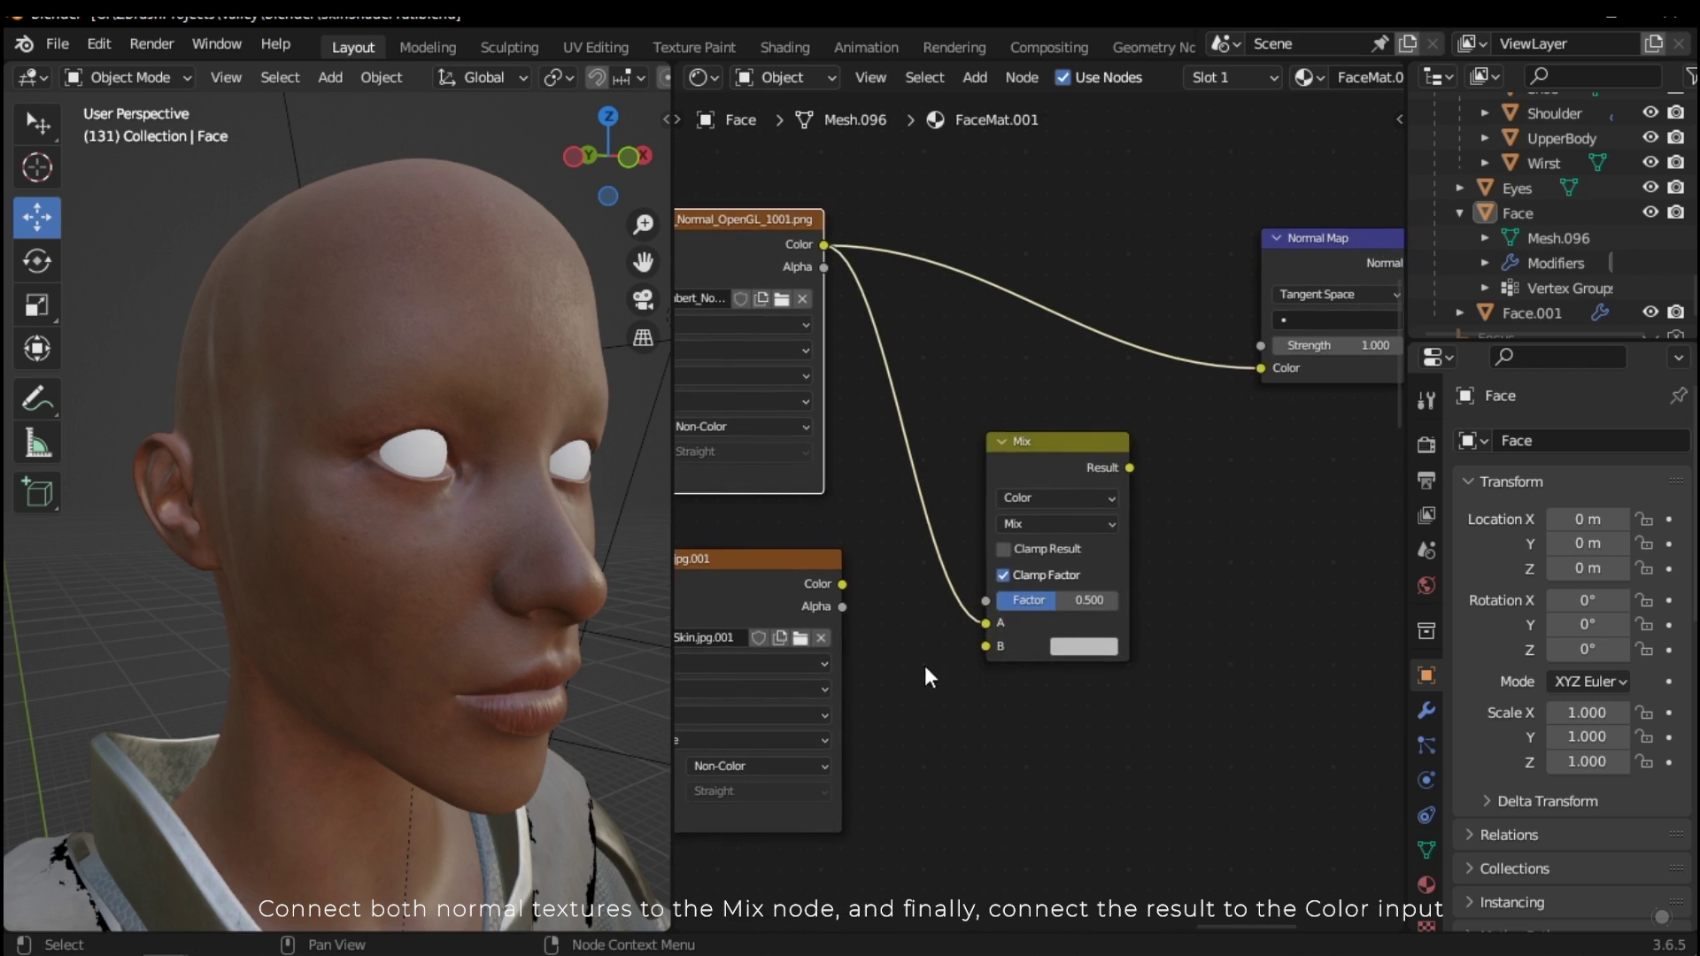
drag(1056, 443, 1049, 419)
drag(841, 584, 975, 618)
Step: Connect the Mix node's Result output to the Normal Map node's Color input and inspect the combined detail on the face
middle_drag(1243, 591, 1037, 659)
drag(969, 560, 1094, 489)
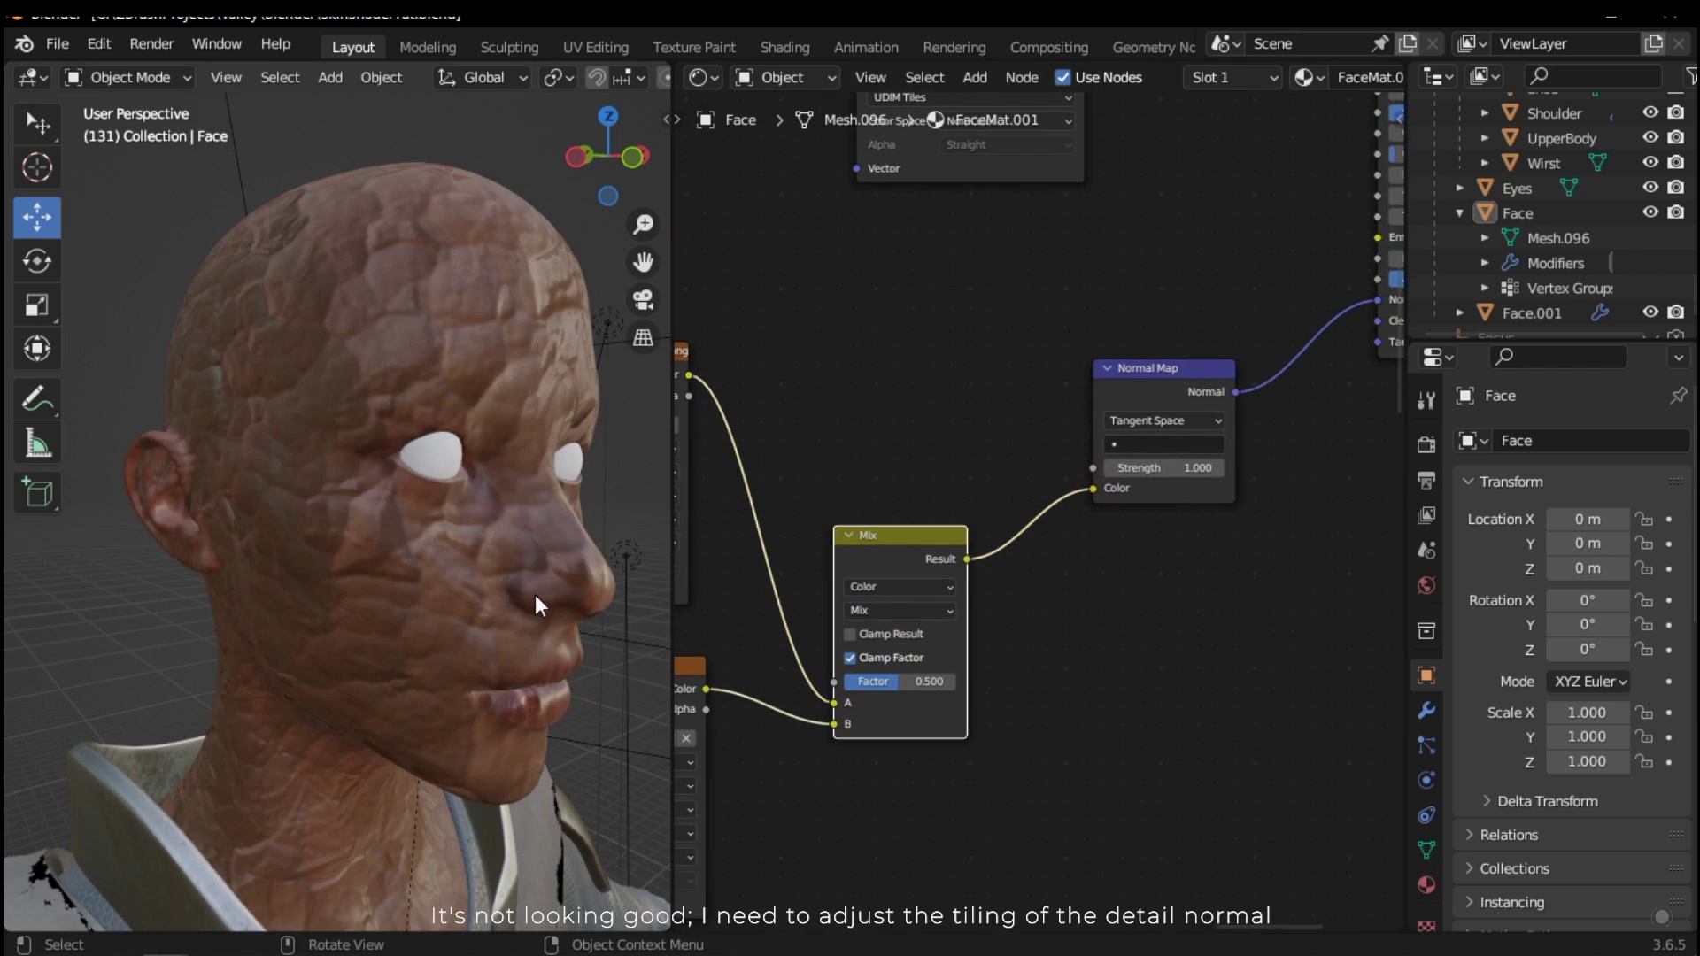
middle_drag(485, 550, 400, 552)
scroll(416, 582, up, 3)
scroll(1022, 734, down, 3)
Step: Move the MicroSkin texture node closer under the face normal texture and add Mapping and Texture Coordinate nodes to its Vector input
middle_drag(1021, 747, 1325, 663)
scroll(1222, 708, up, 2)
drag(994, 834, 966, 639)
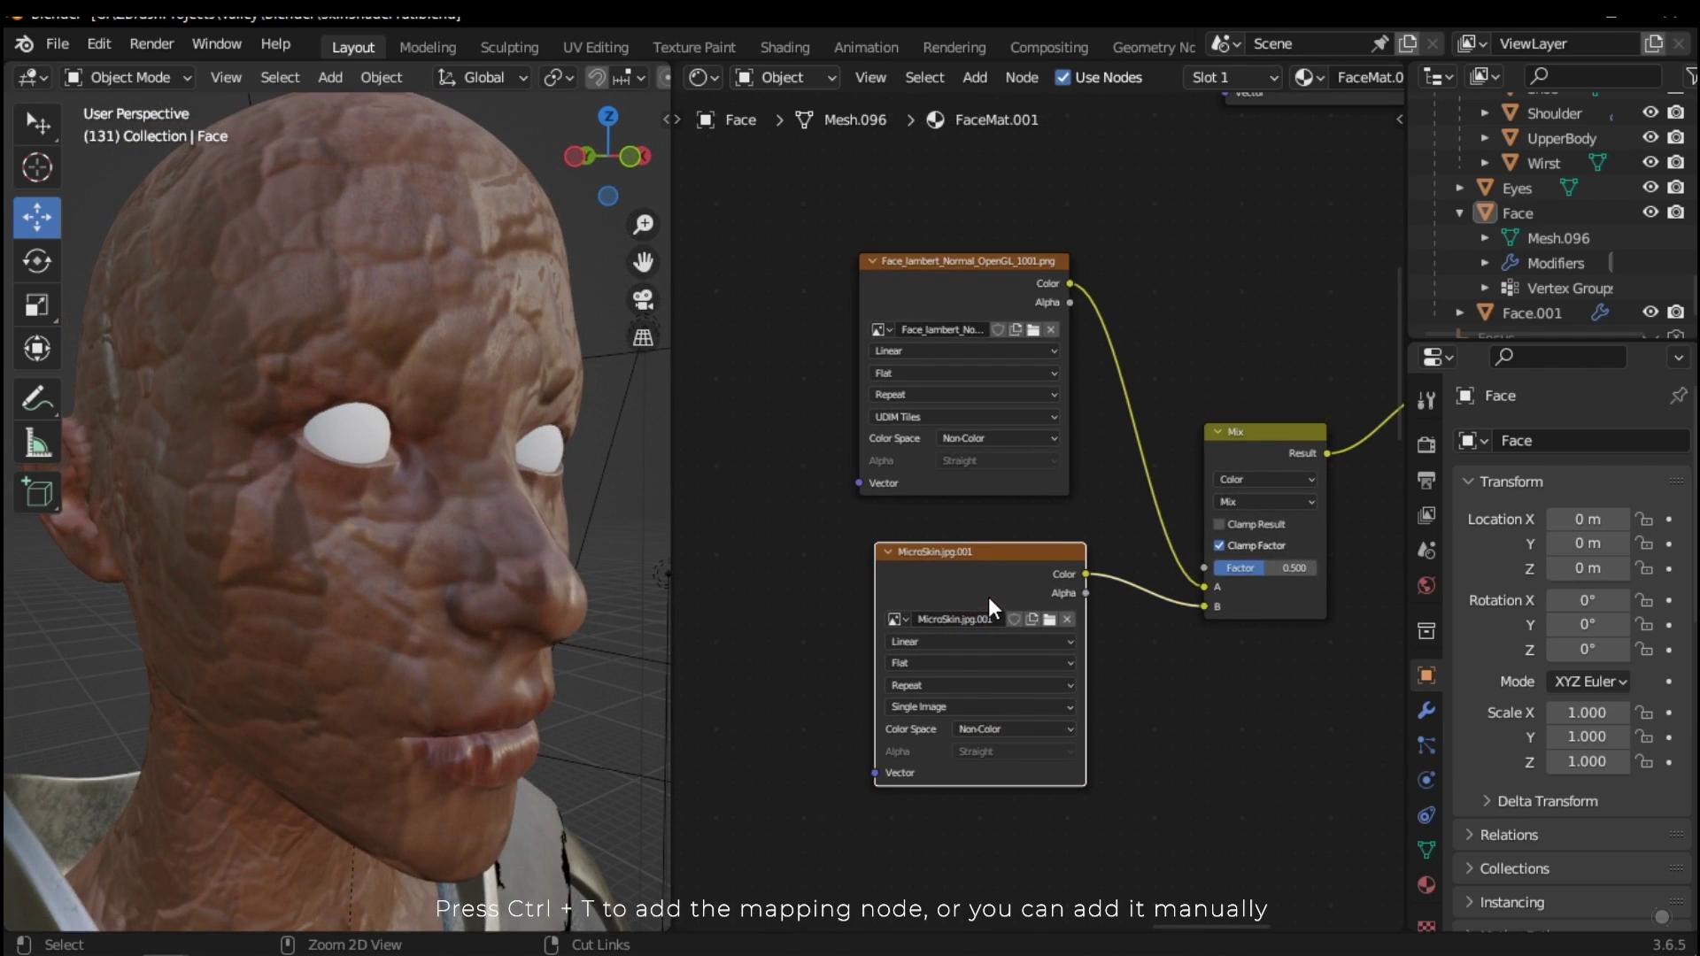
key(ctrl+t)
middle_drag(736, 515, 912, 501)
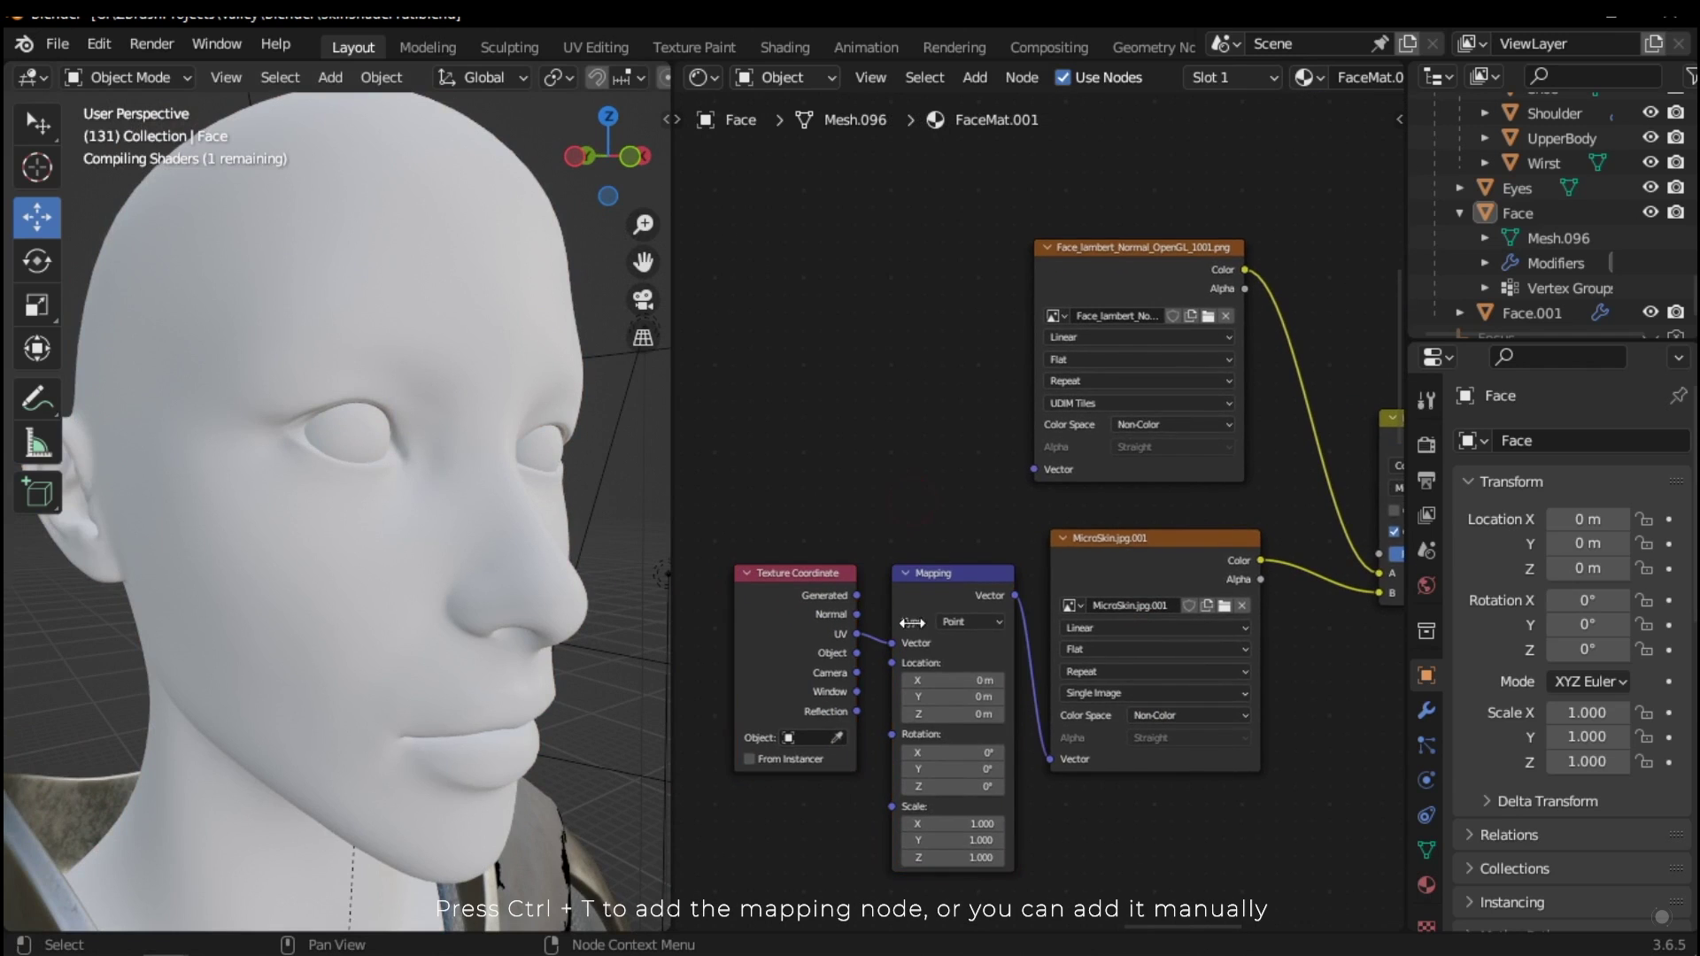
middle_drag(911, 623, 951, 541)
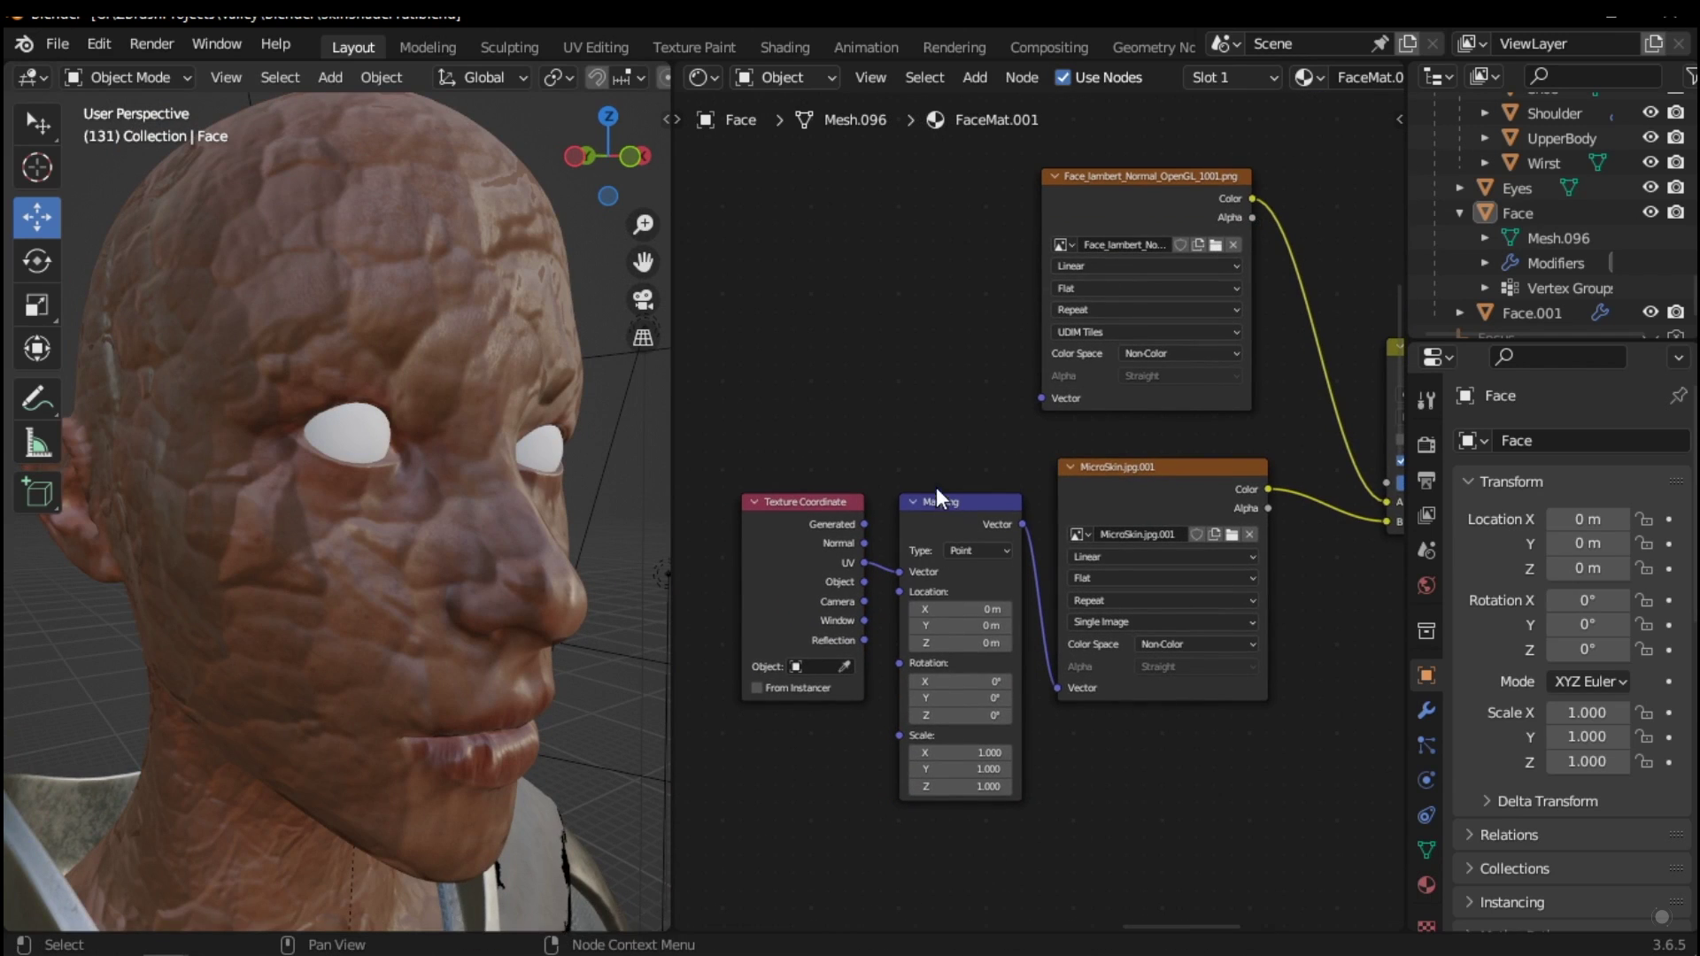
Step: Check in the add-on preferences that Node Wrangler is enabled
click(99, 43)
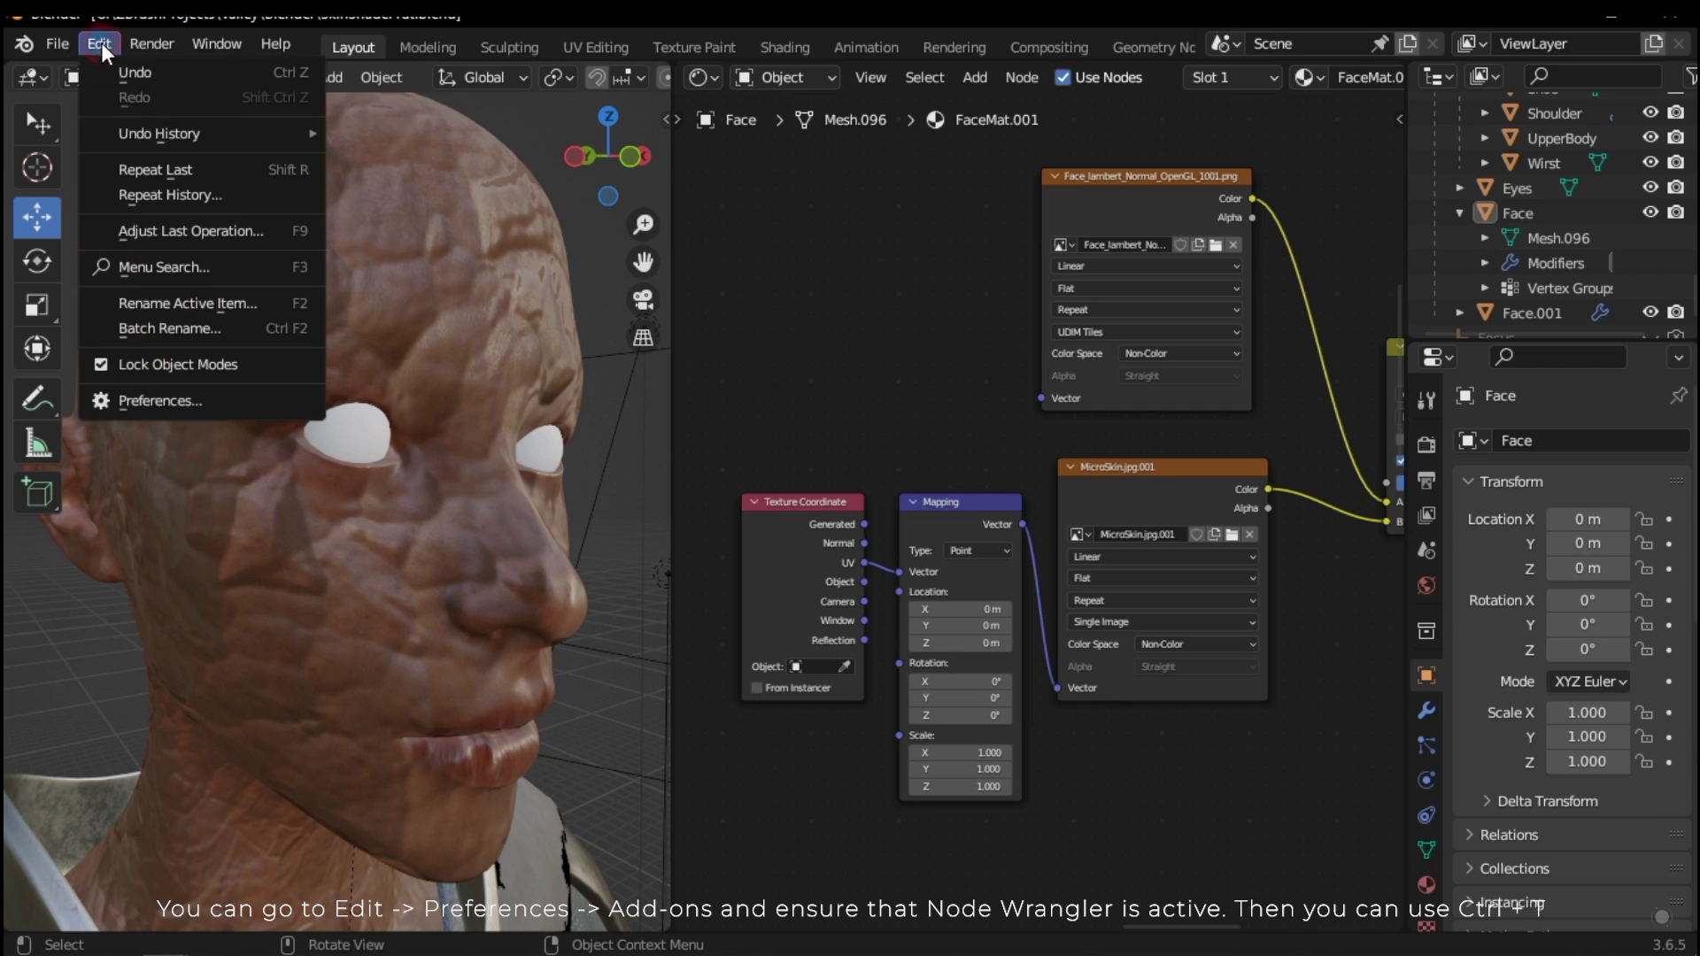
click(164, 400)
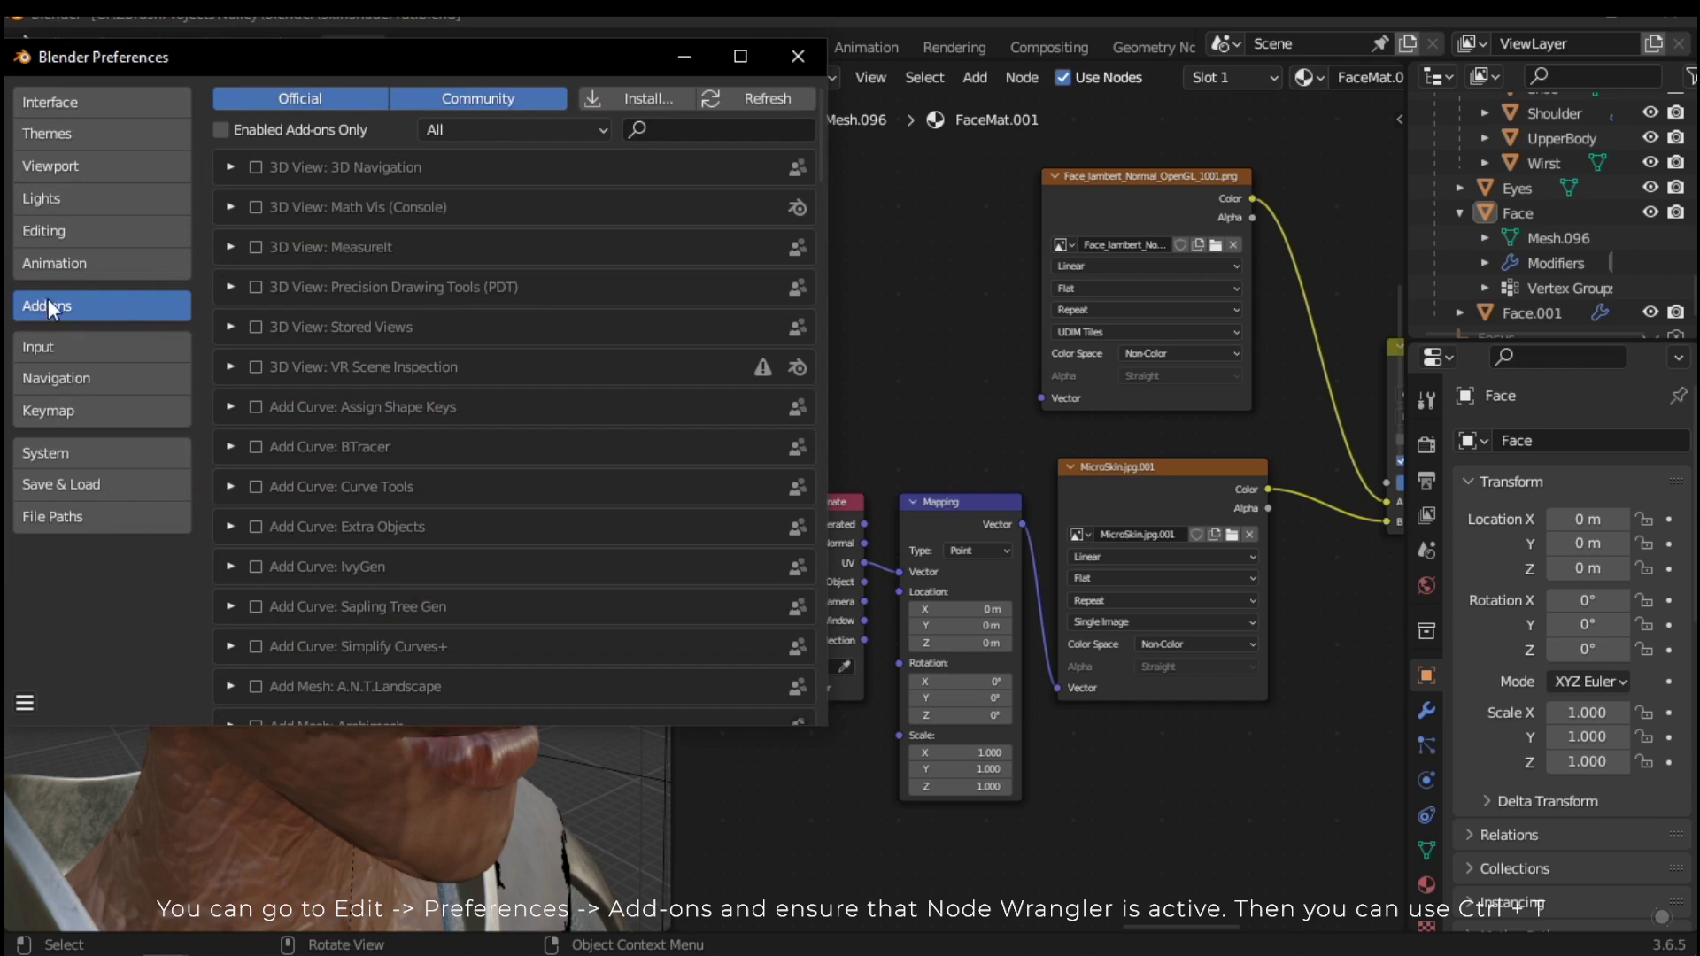
click(708, 130)
text(nod)
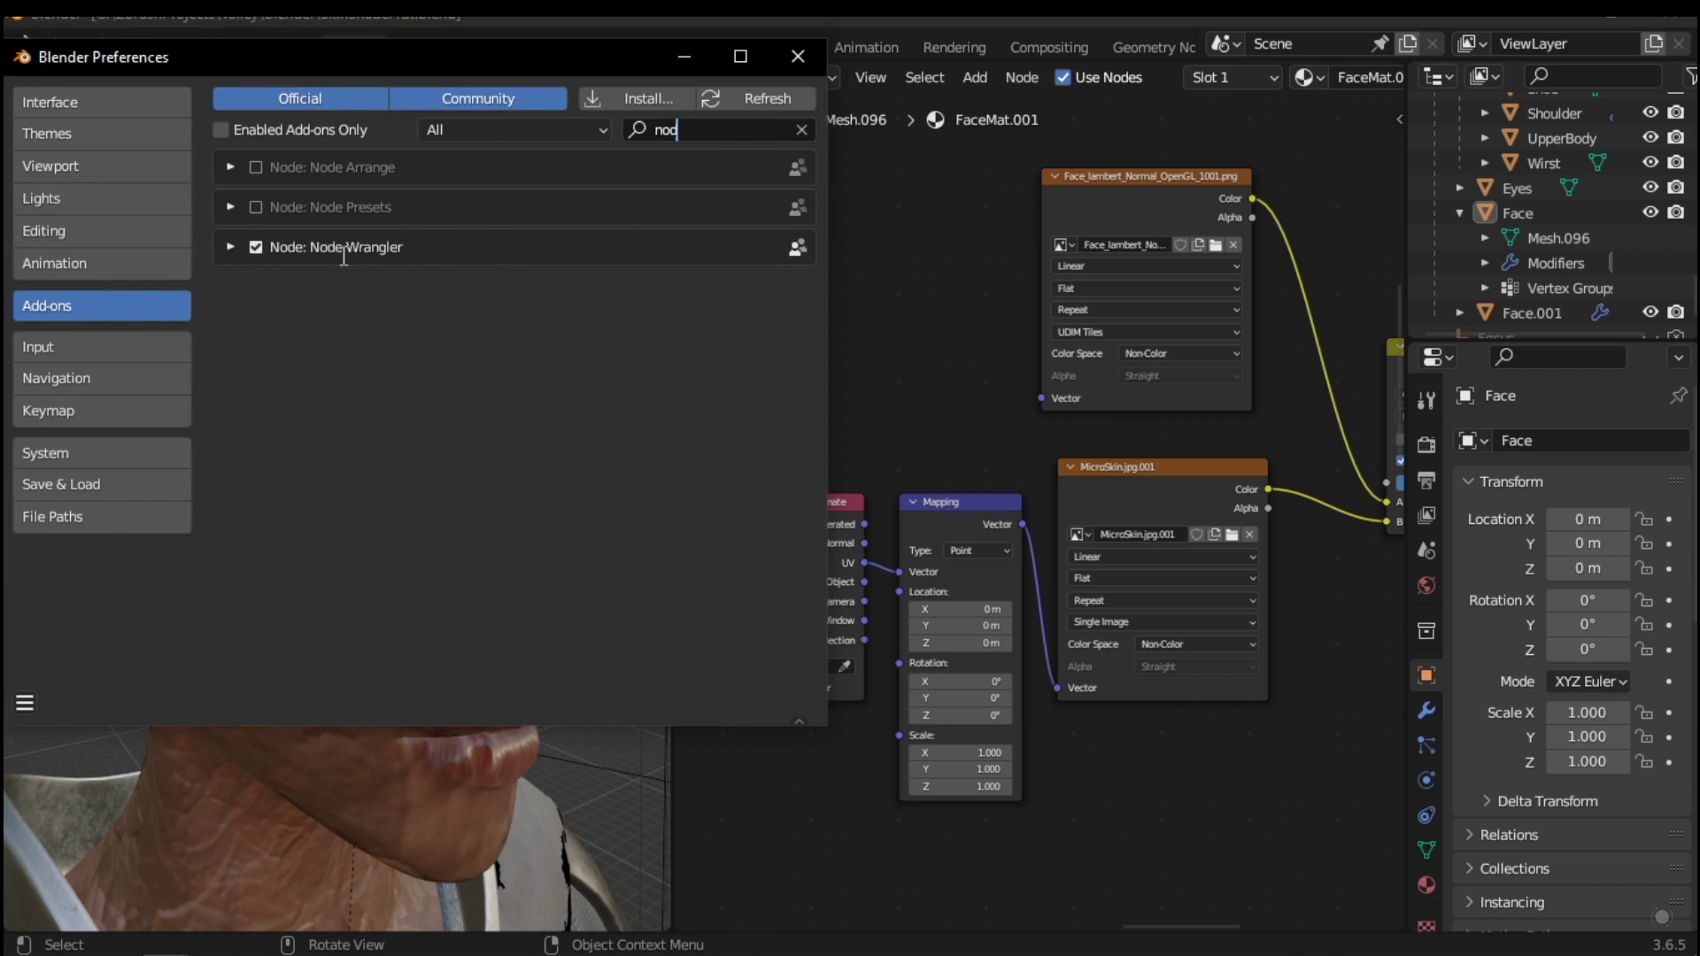
click(800, 63)
Step: Set the Mapping node's Scale to 20 on X, Y and Z to tile the MicroSkin texture more finely
scroll(1100, 572, up, 3)
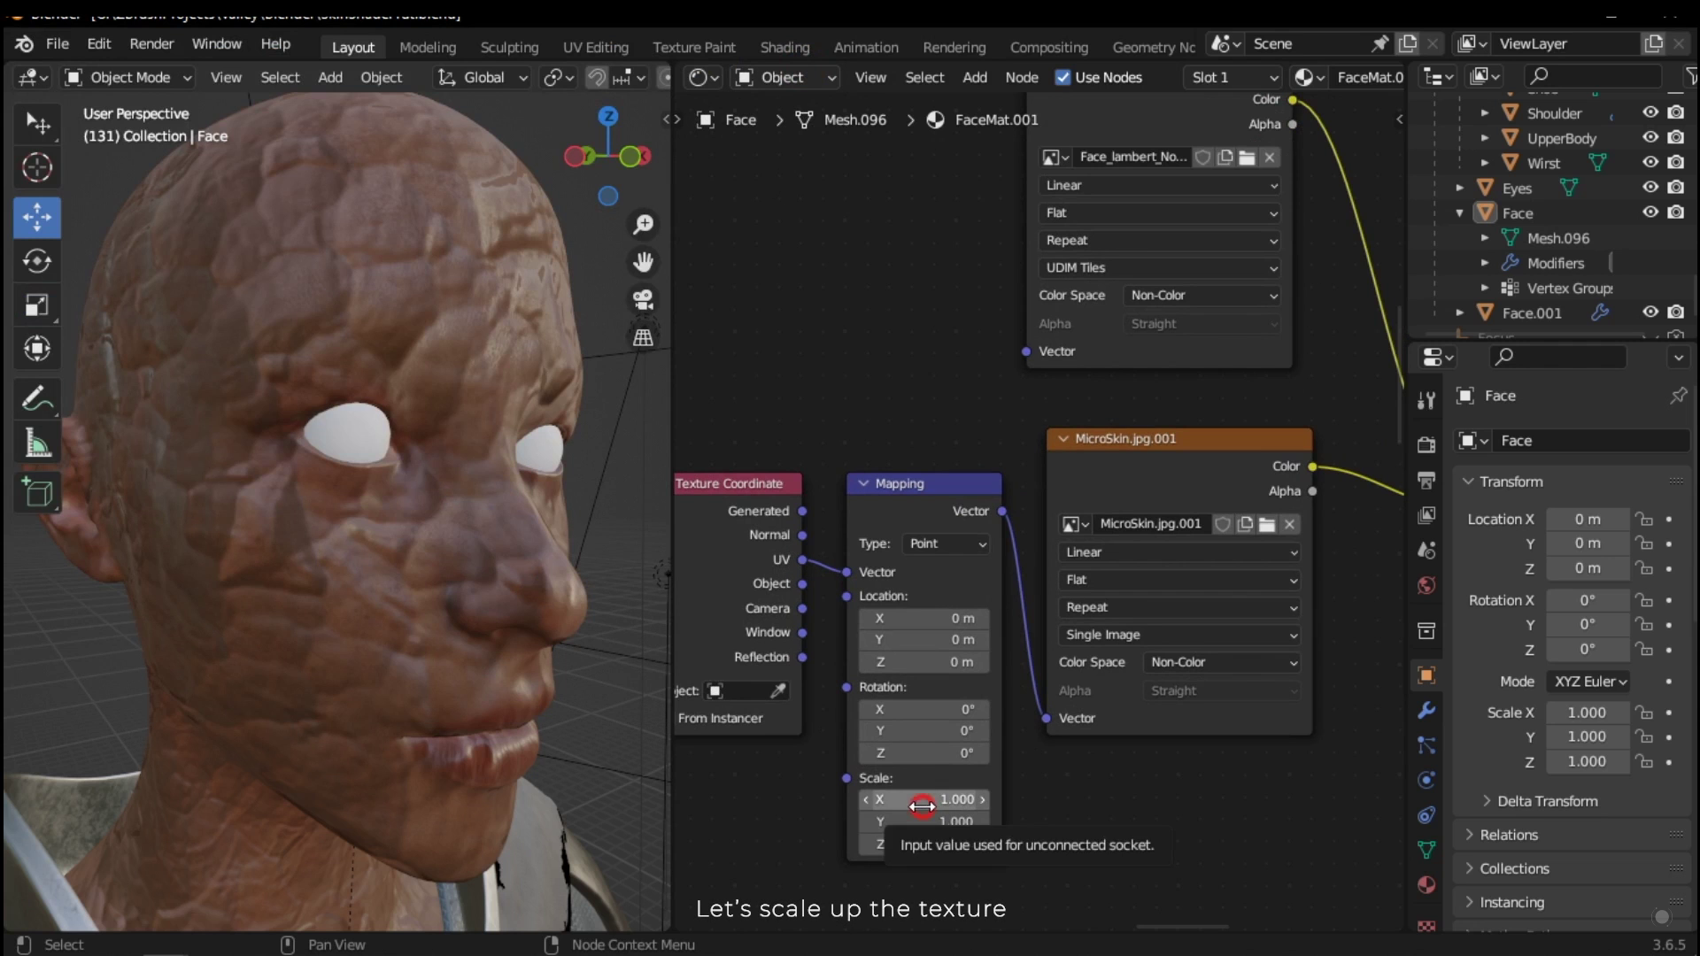
drag(921, 803, 934, 803)
drag(936, 575, 998, 576)
key(Return)
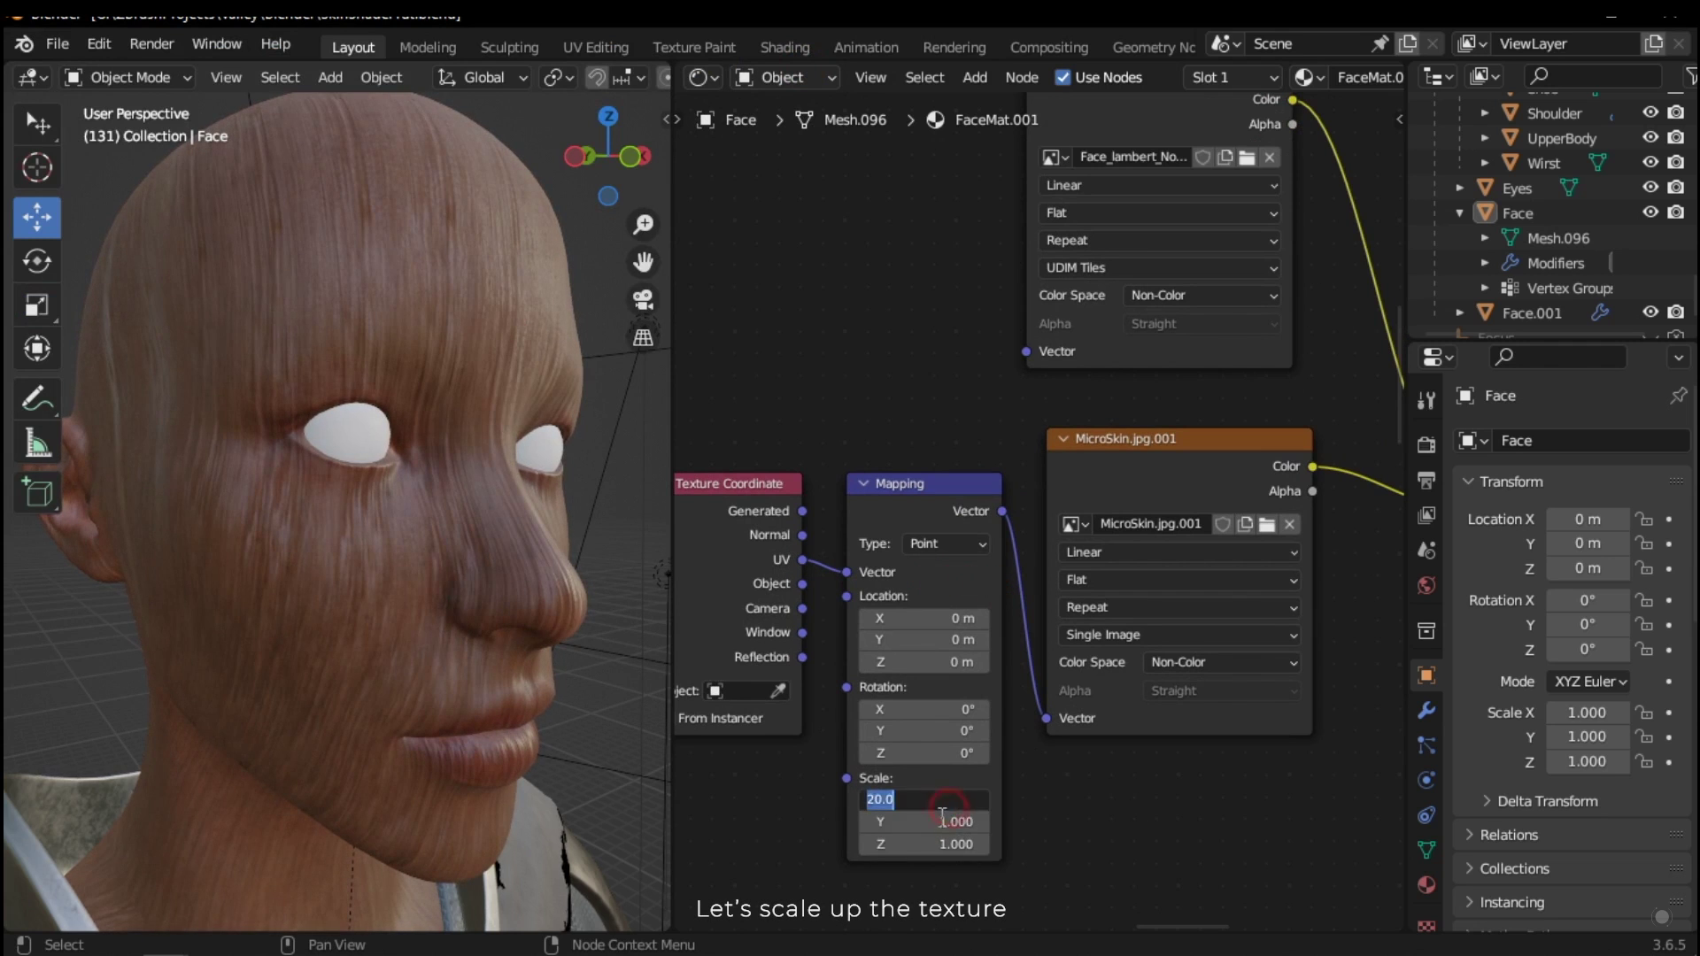
text(20)
key(Tab)
text(20)
key(Return)
Step: Examine the tiled micro-skin detail on the face from near, from afar and from different angles
scroll(303, 574, up, 6)
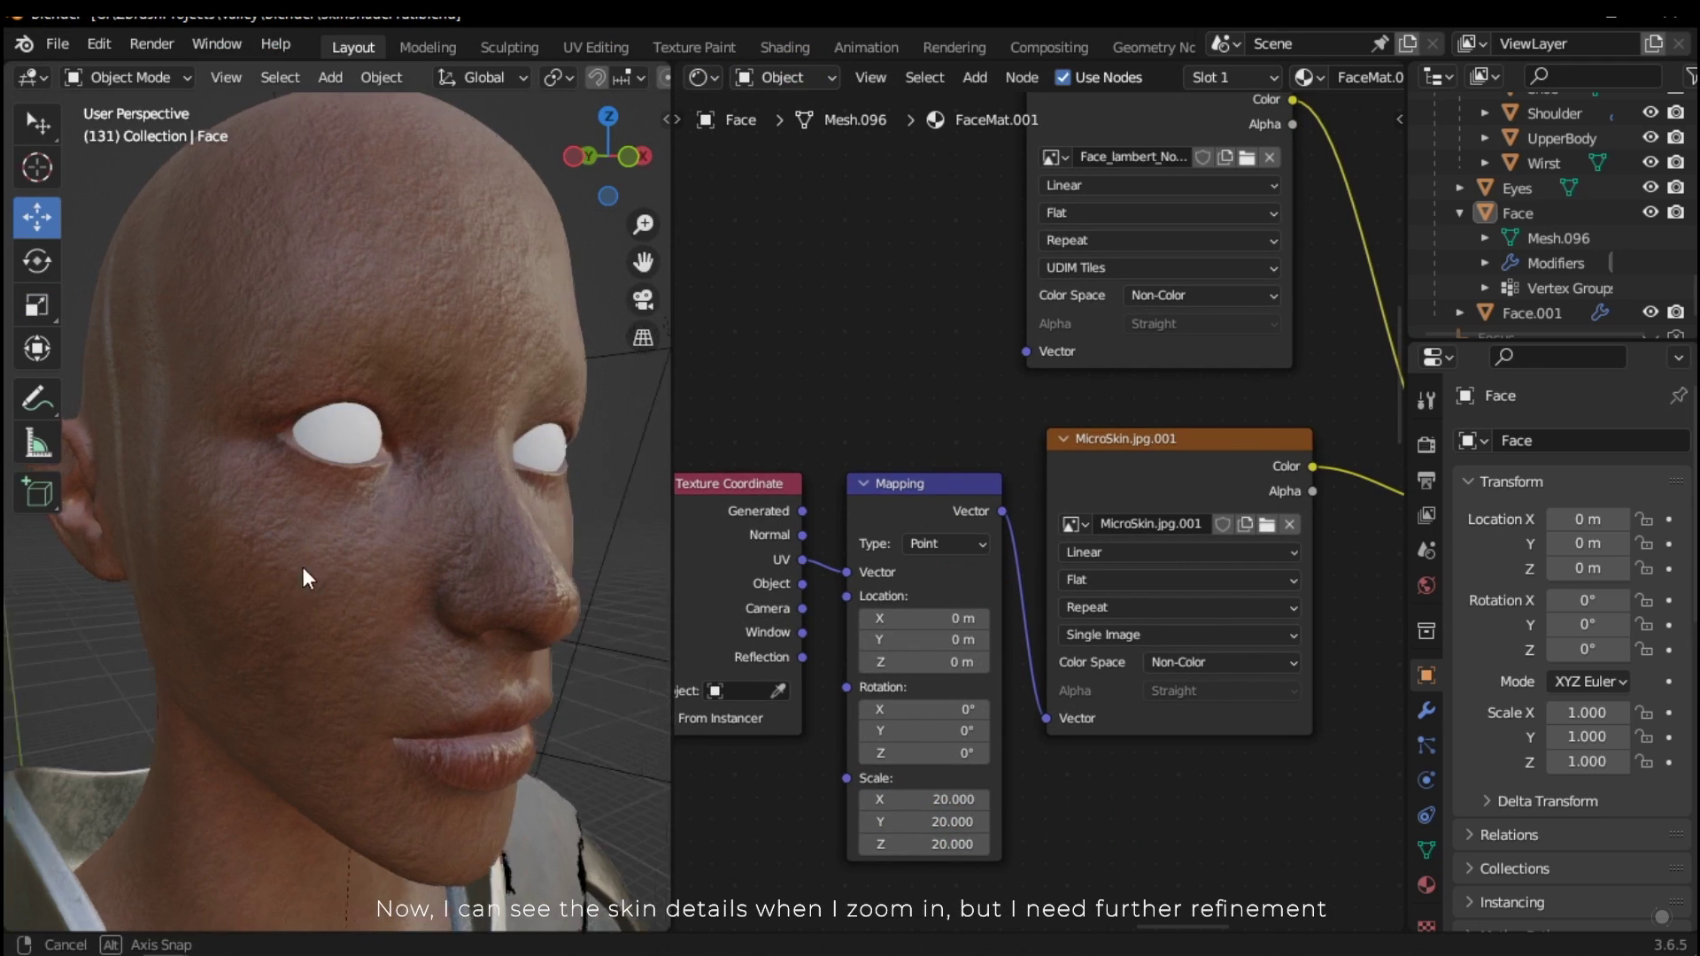
middle_drag(522, 571, 417, 556)
scroll(428, 598, down, 10)
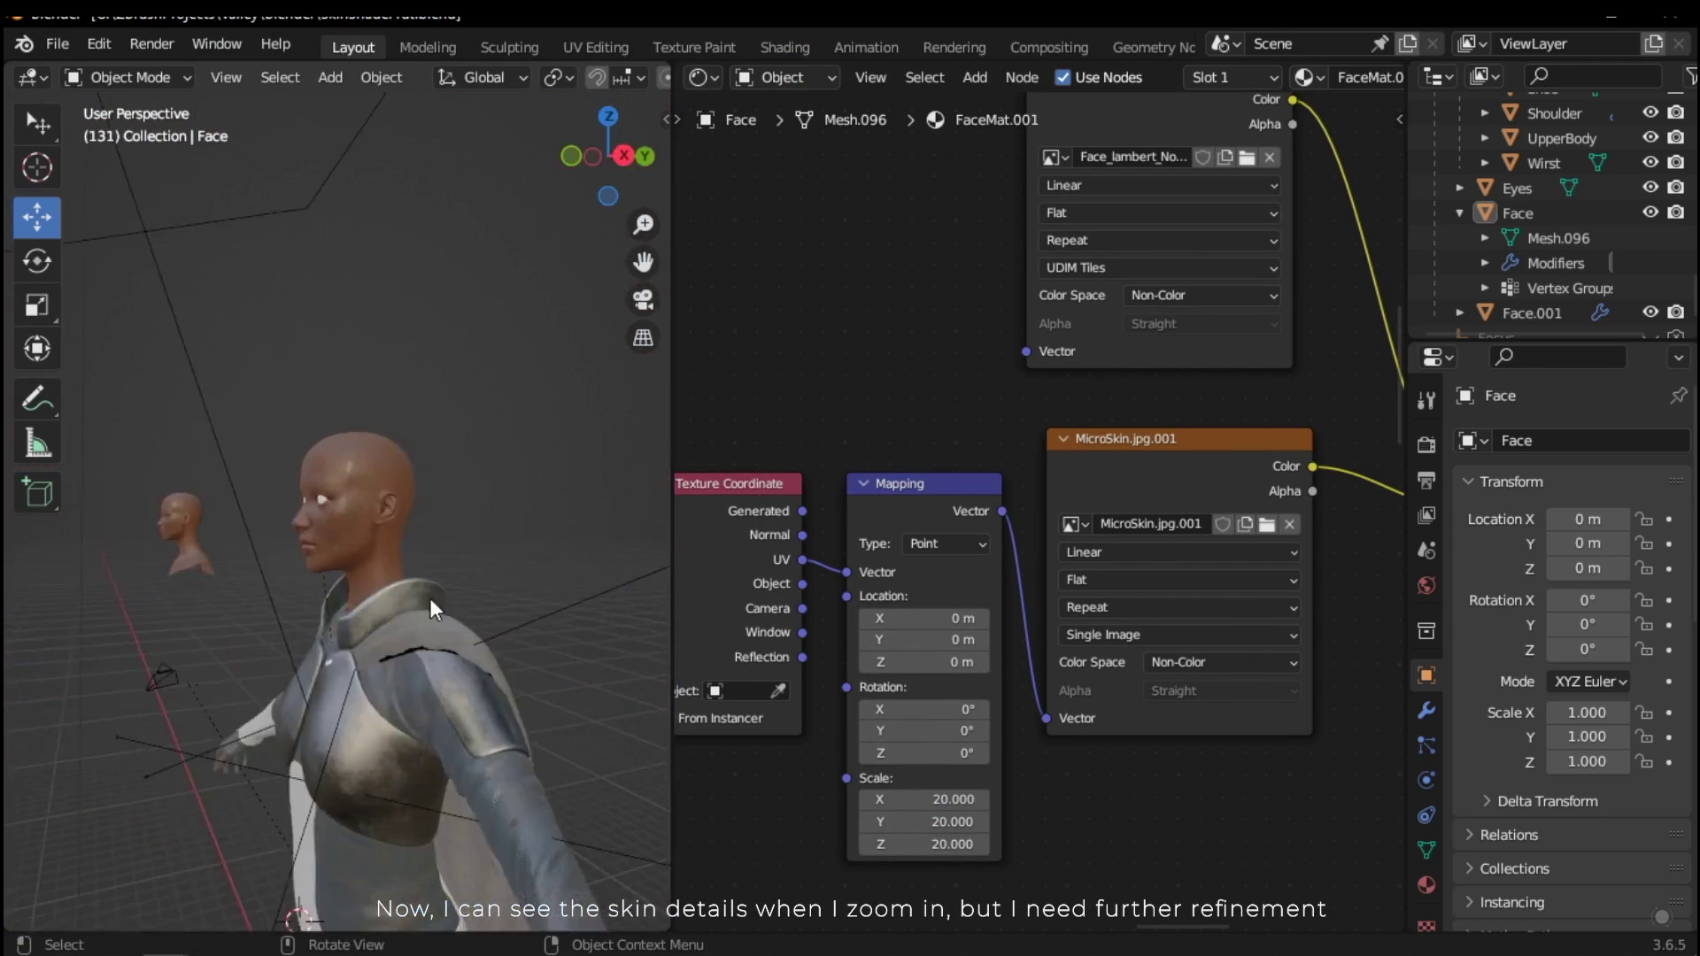
scroll(482, 575, up, 9)
scroll(482, 577, up, 5)
scroll(406, 630, down, 5)
middle_drag(406, 629, 477, 591)
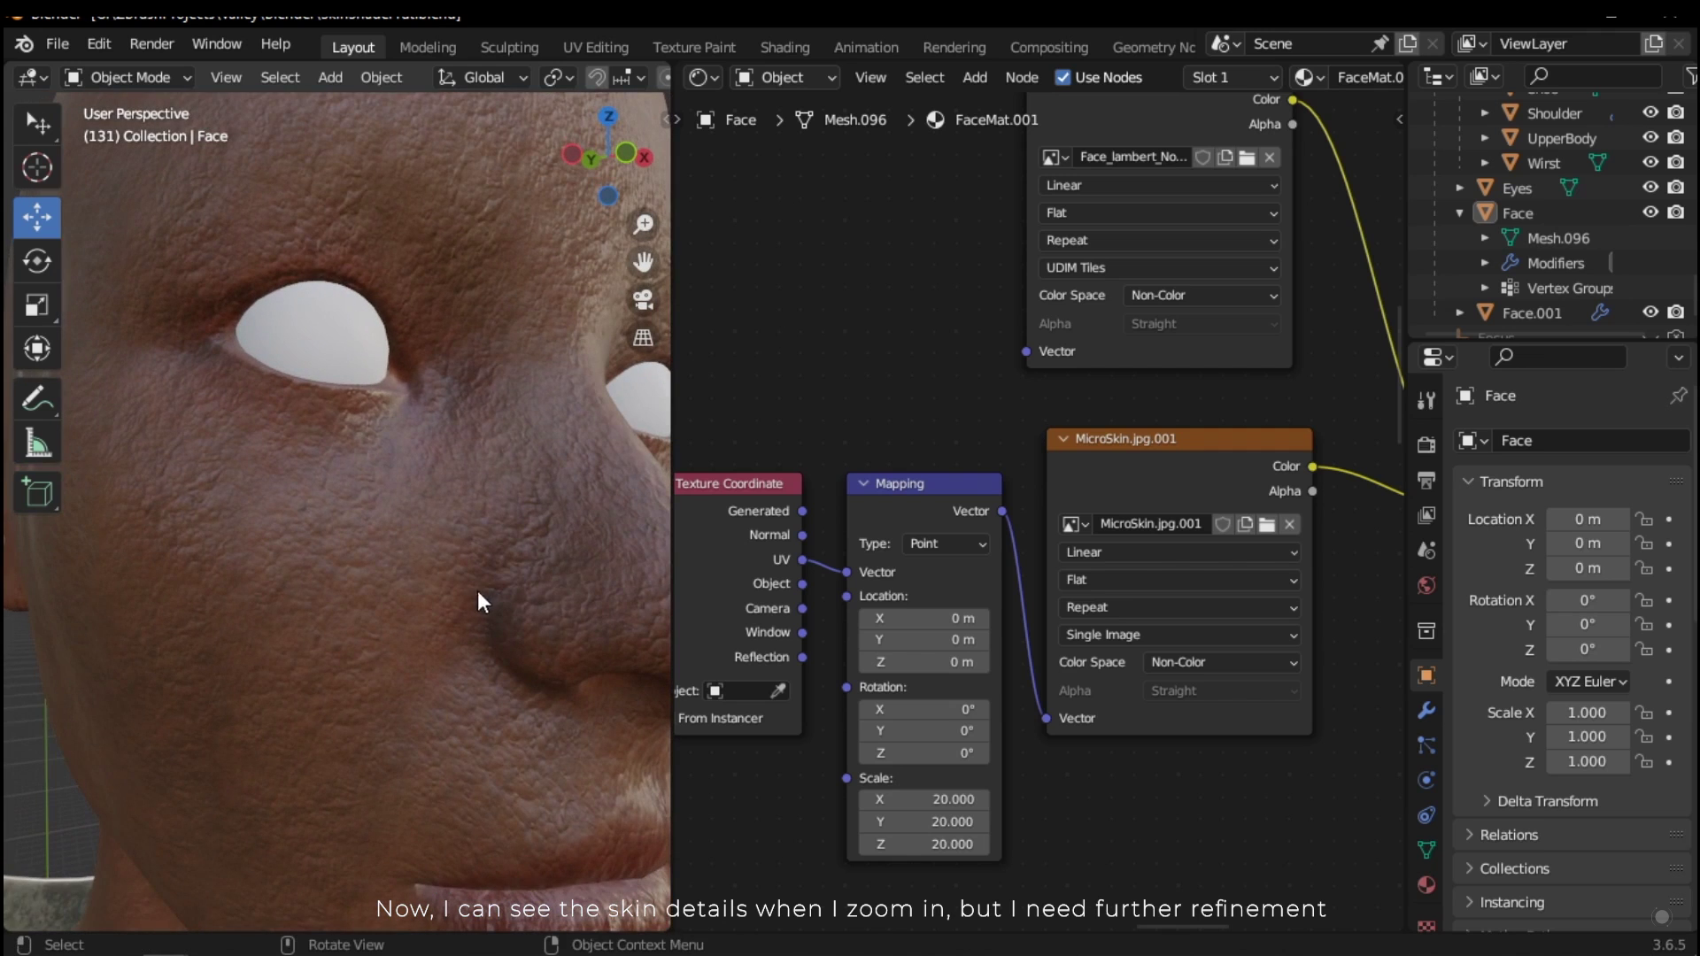
Step: Lower the Factor of the Mix node blending the two normal textures to 0.208
key(Return)
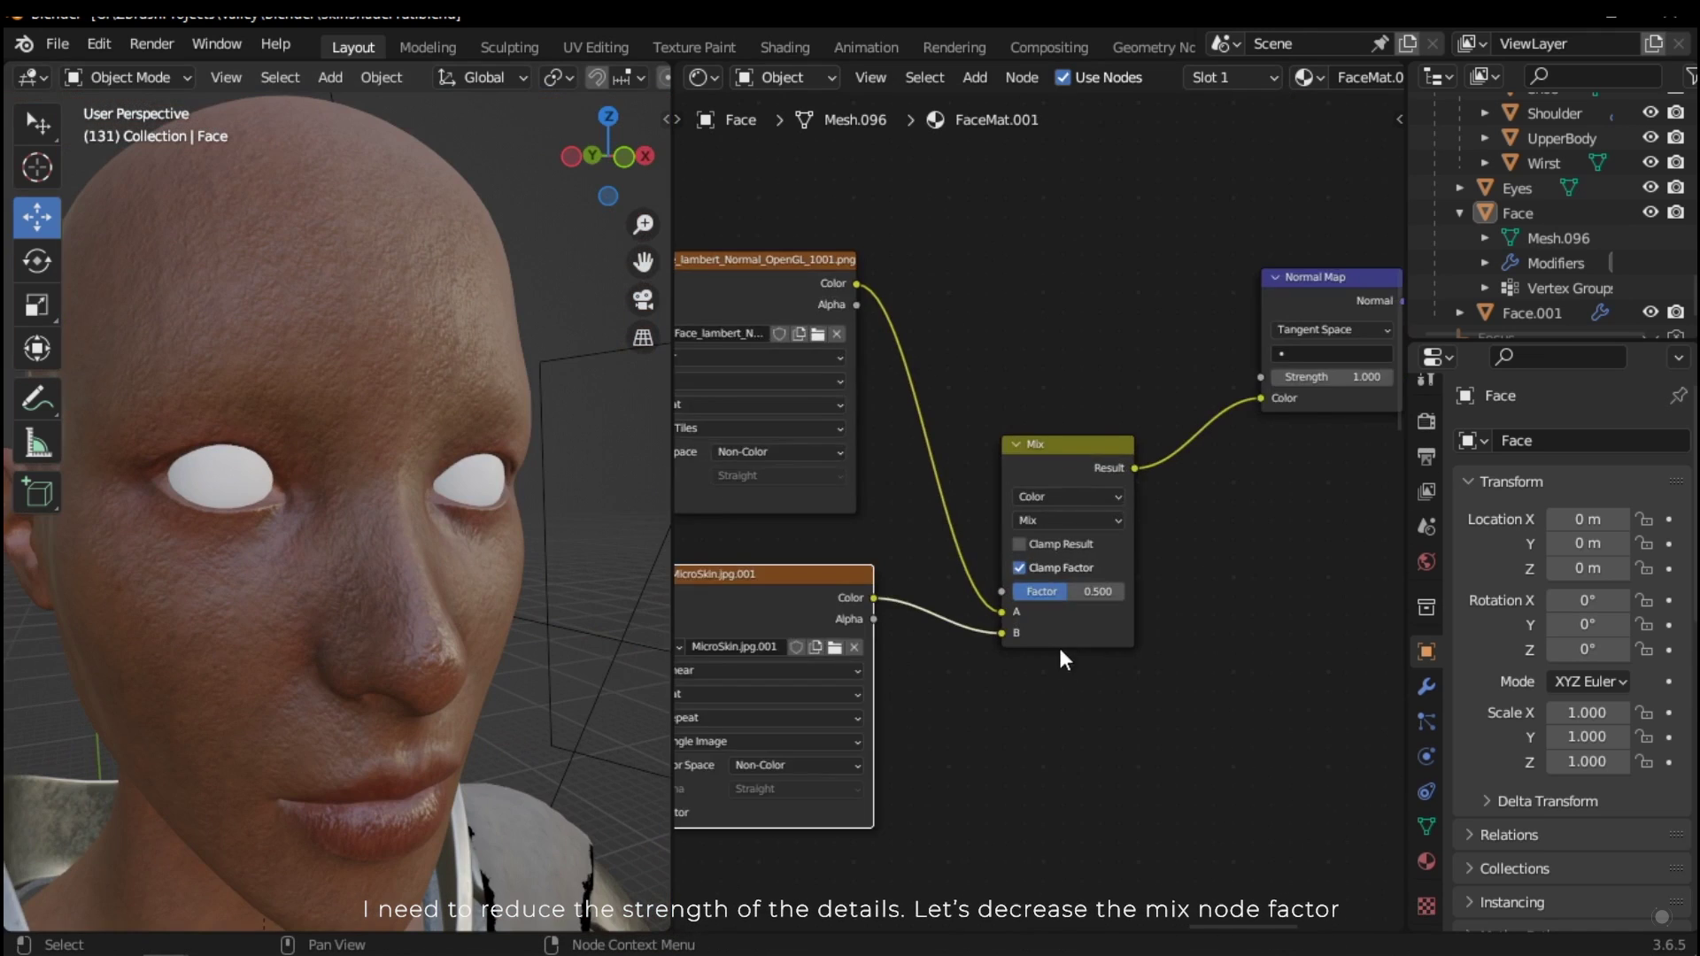
middle_drag(1059, 645, 1034, 713)
scroll(1045, 704, up, 6)
middle_drag(327, 650, 398, 604)
scroll(412, 593, up, 4)
scroll(460, 595, down, 6)
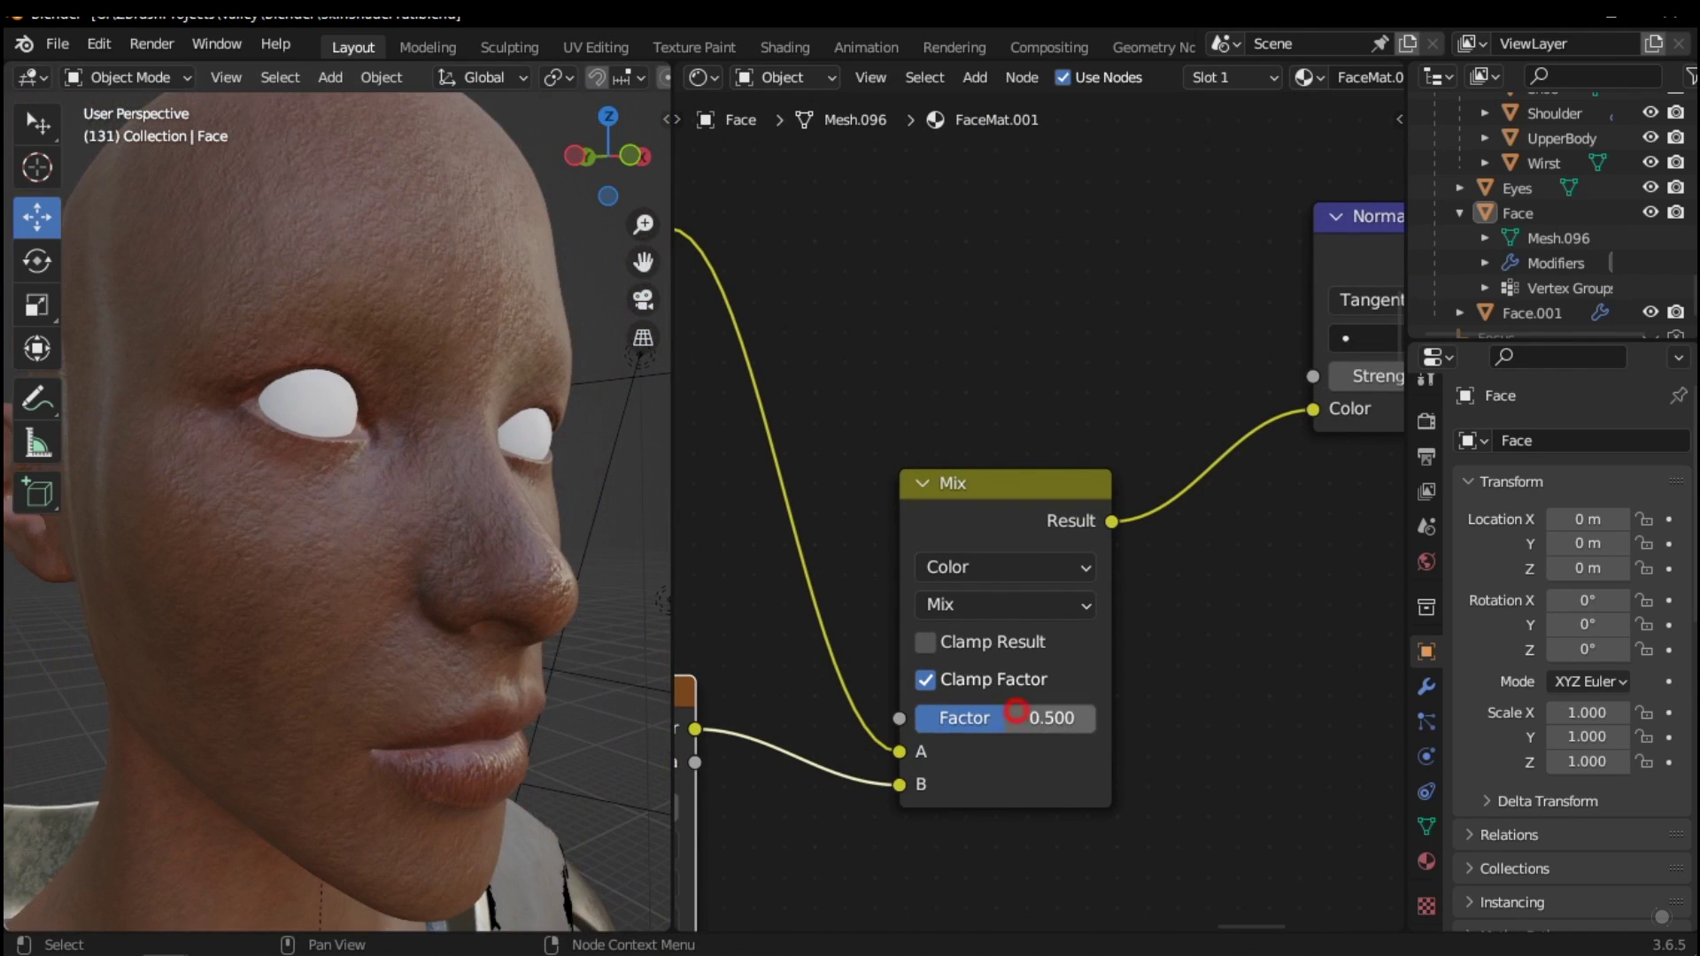
scroll(429, 561, down, 6)
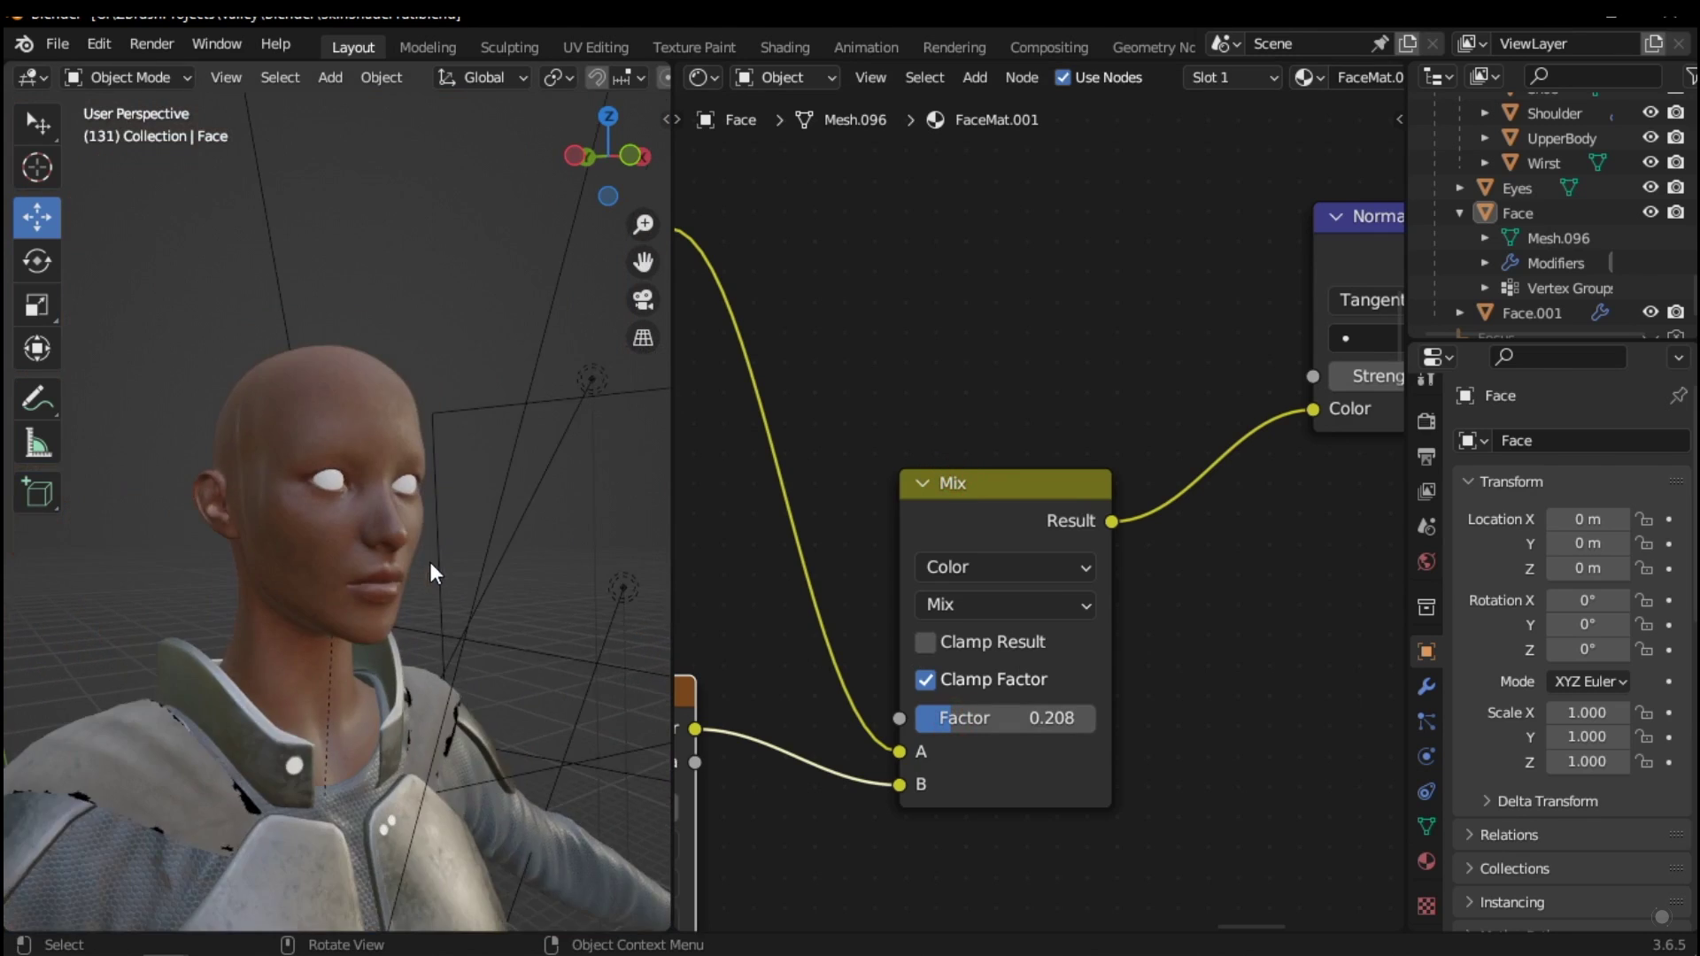
Step: Examine the strength of the blended skin detail around the nose, cheek and lips
middle_drag(429, 561, 255, 519)
scroll(429, 561, up, 10)
scroll(385, 508, down, 6)
mouse_move(385, 508)
shift+middle_down()
mouse_move(412, 612)
mouse_move(405, 511)
shift+middle_up()
scroll(407, 512, down, 3)
shift+middle_drag(396, 572, 538, 486)
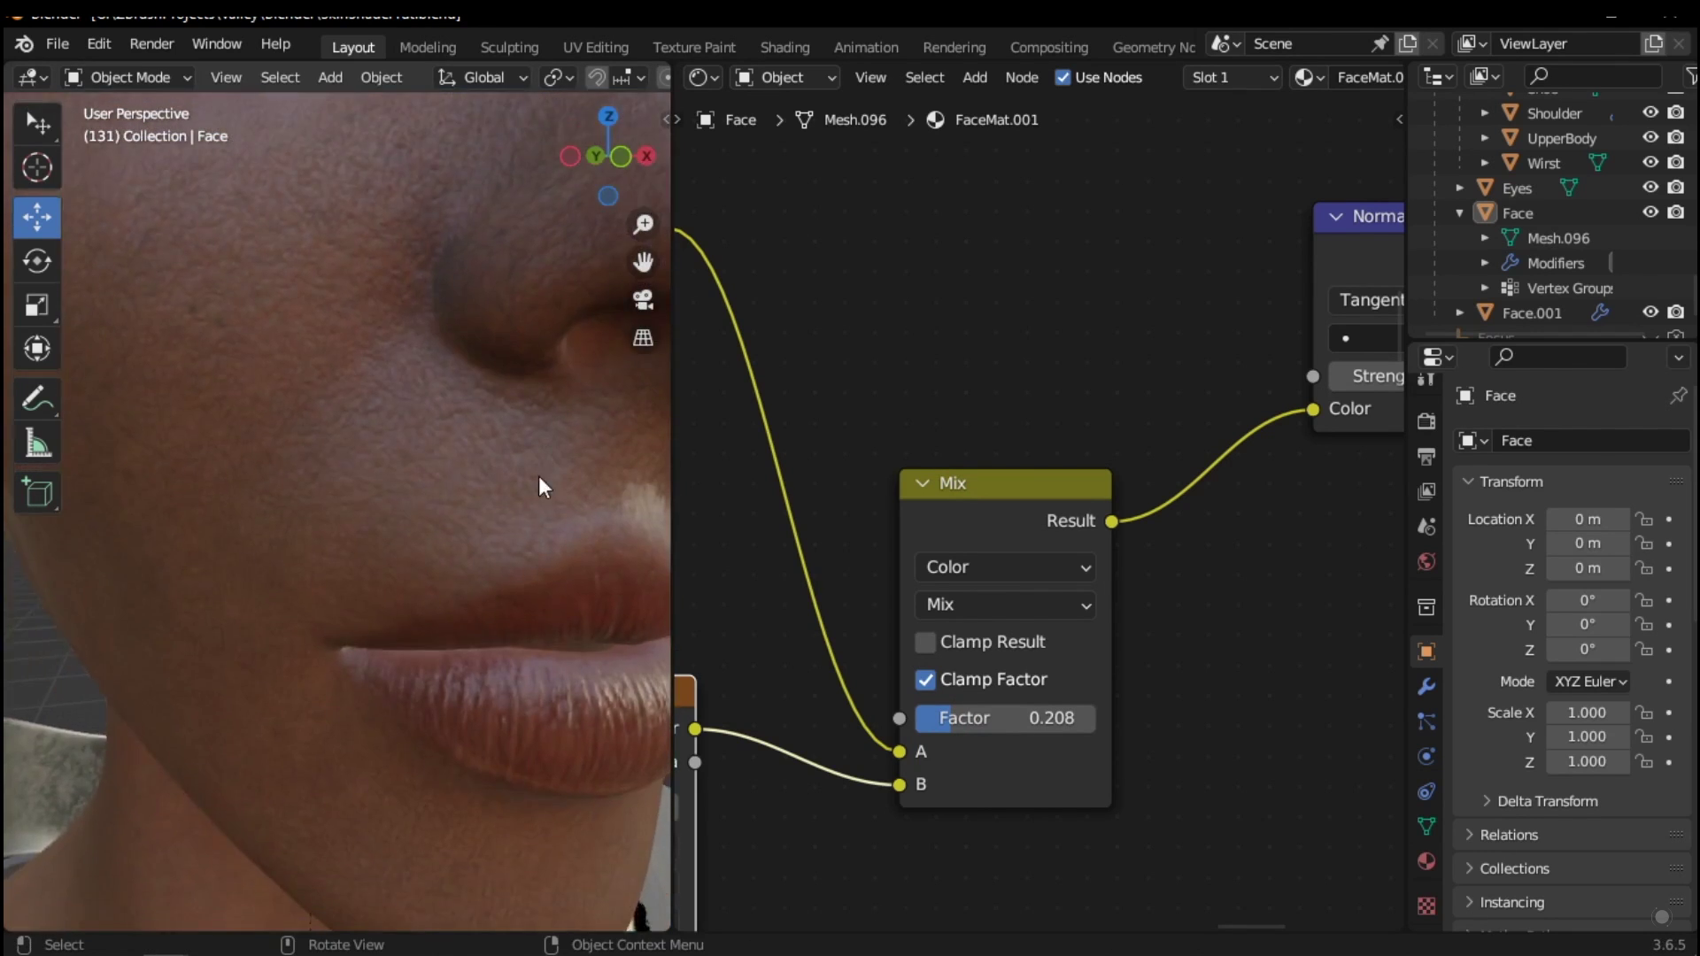
scroll(575, 531, up, 2)
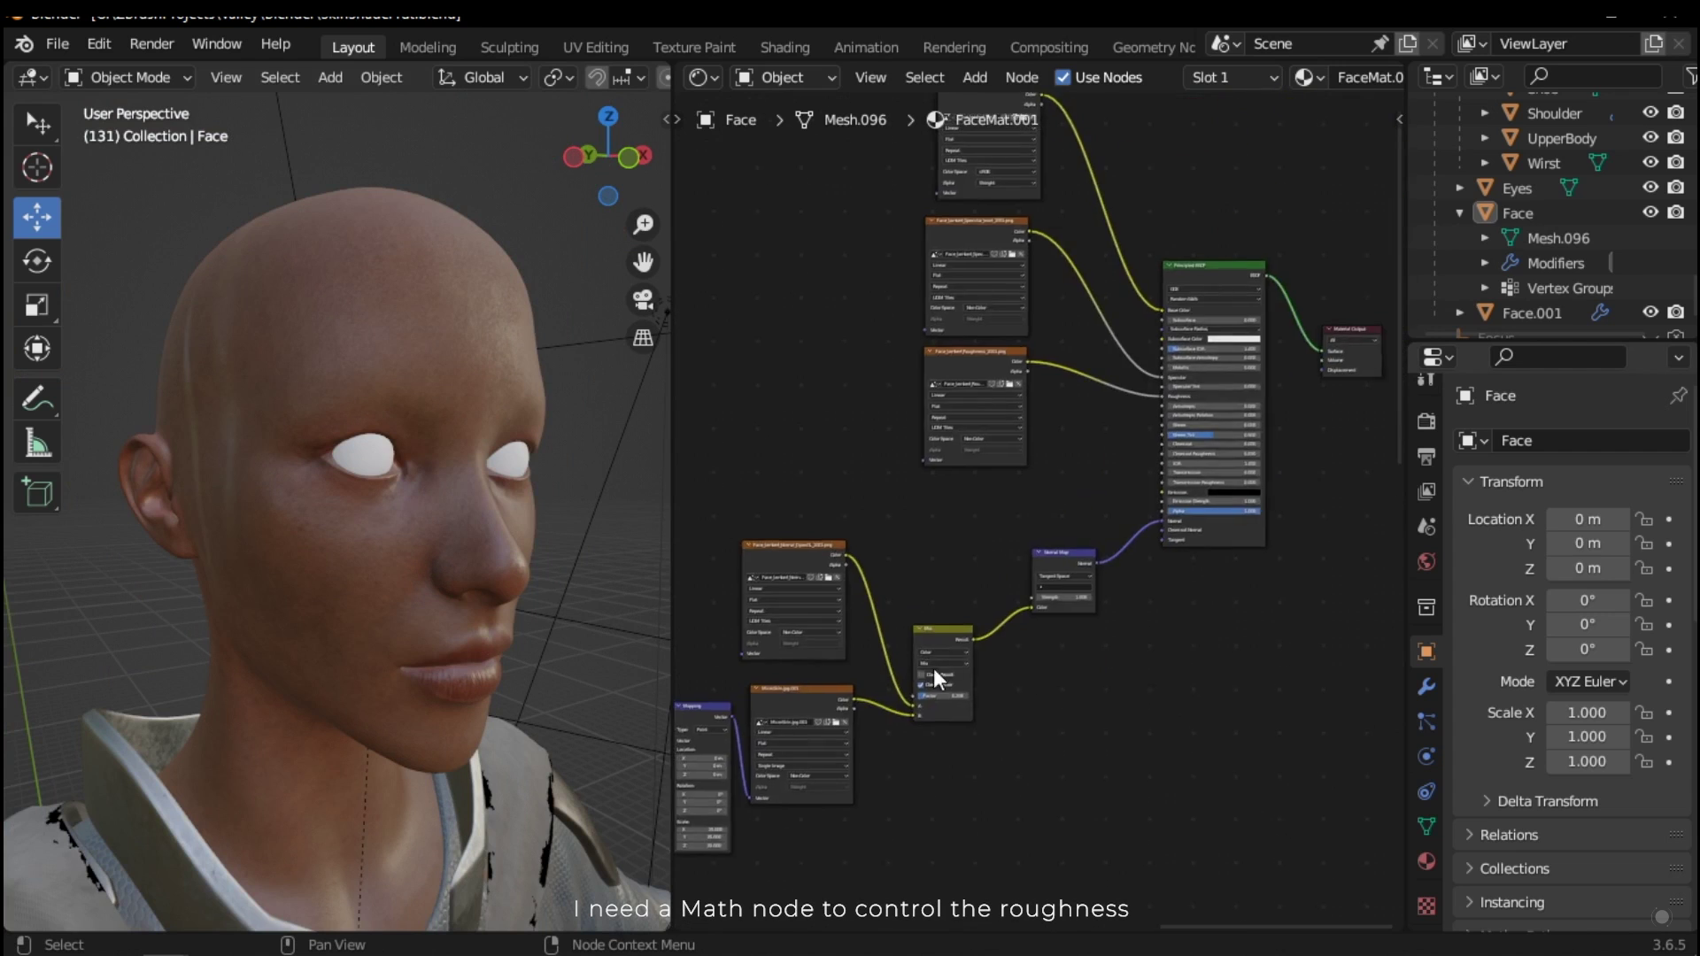
Step: Move the face roughness texture node farther from the Principled BSDF to make room for another node
scroll(935, 669, down, 1)
middle_drag(1003, 569, 1023, 751)
scroll(1070, 602, up, 8)
middle_drag(1061, 602, 1018, 585)
scroll(1044, 602, up, 1)
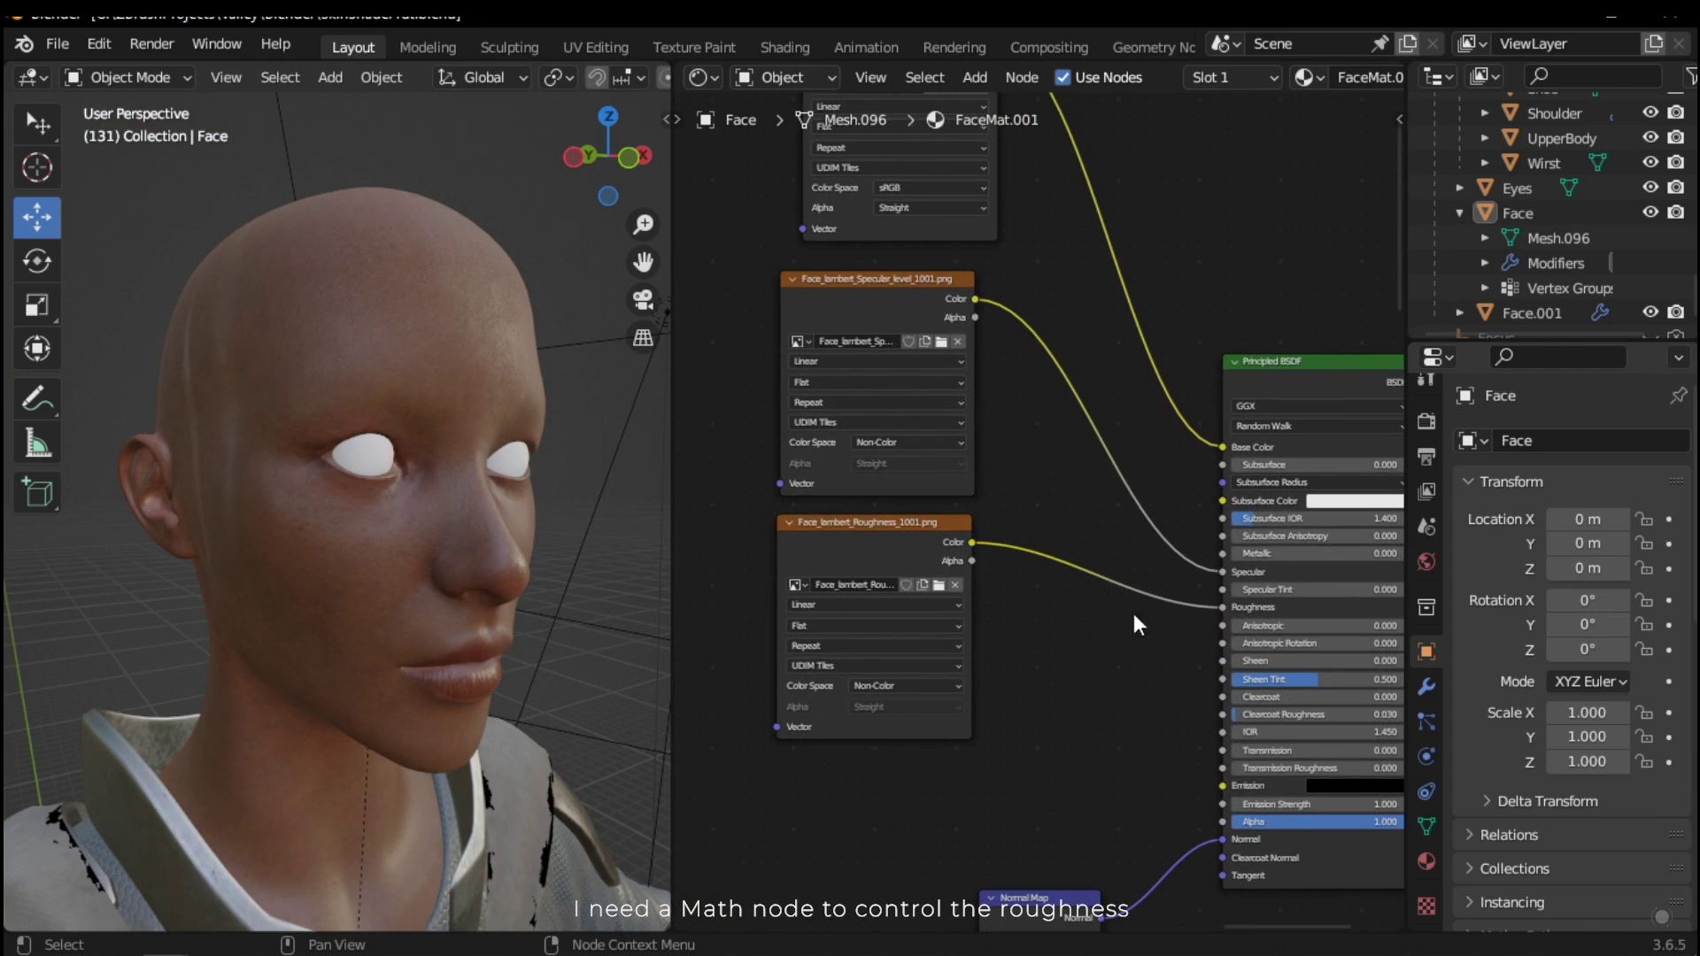
drag(946, 566, 872, 570)
middle_drag(399, 540, 278, 434)
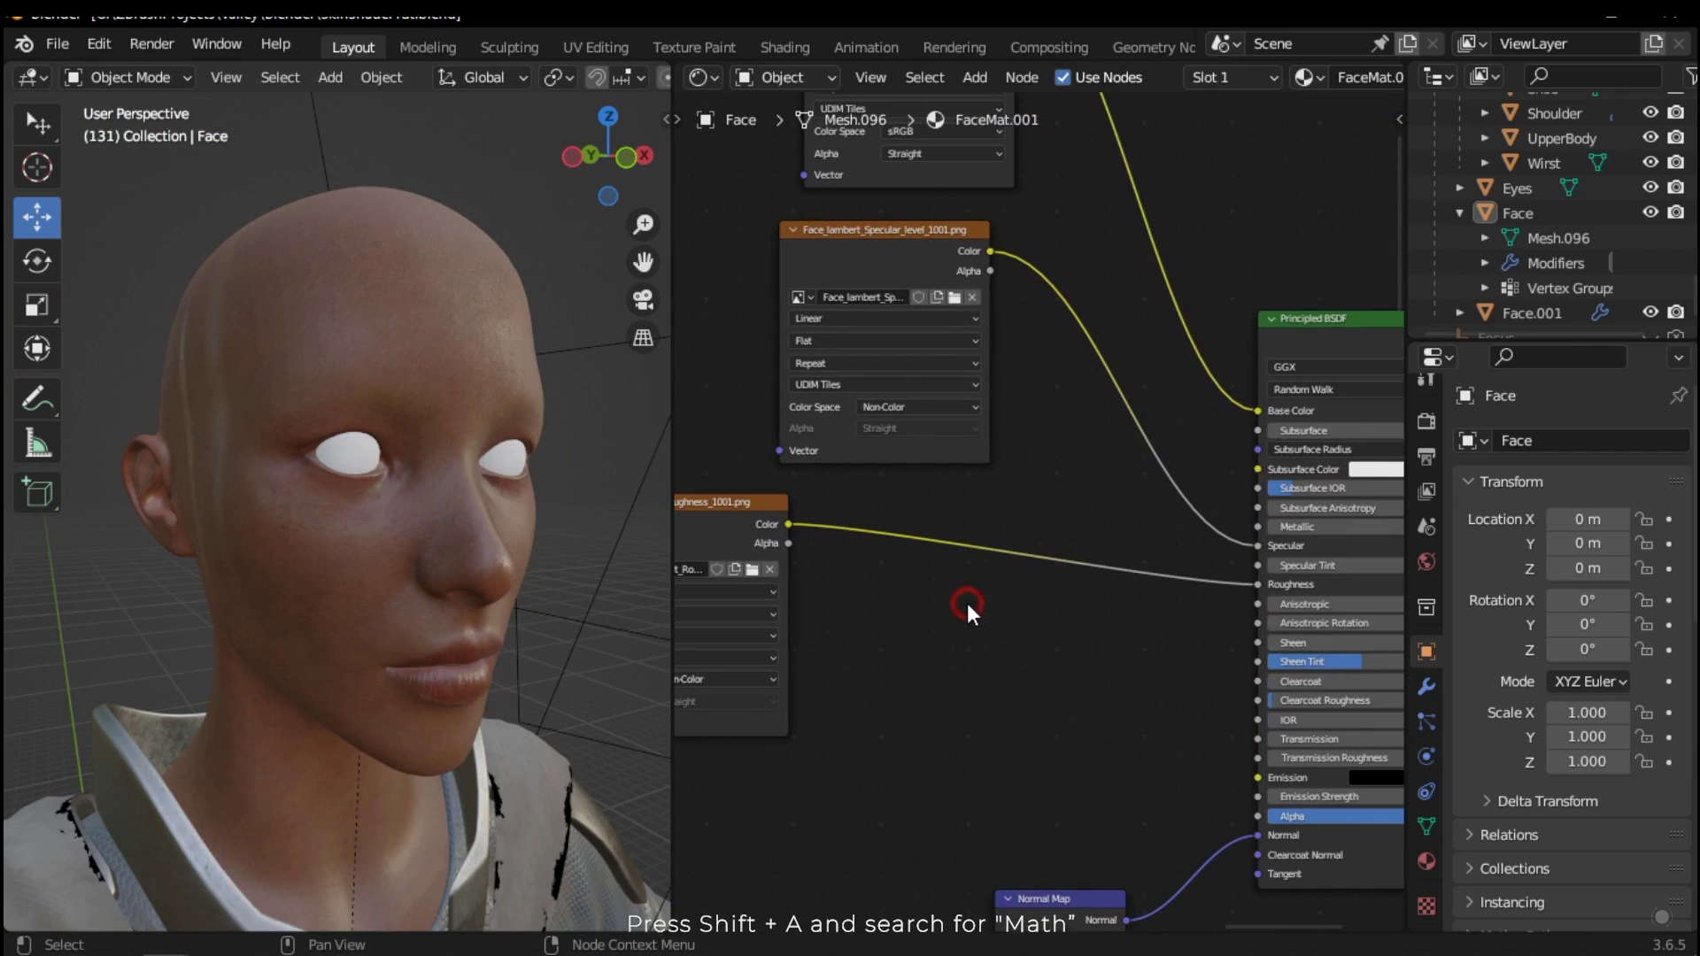
Step: Add a Math node and insert it on the link between the roughness texture and the Principled BSDF's Roughness input
key(shift+a)
click(959, 602)
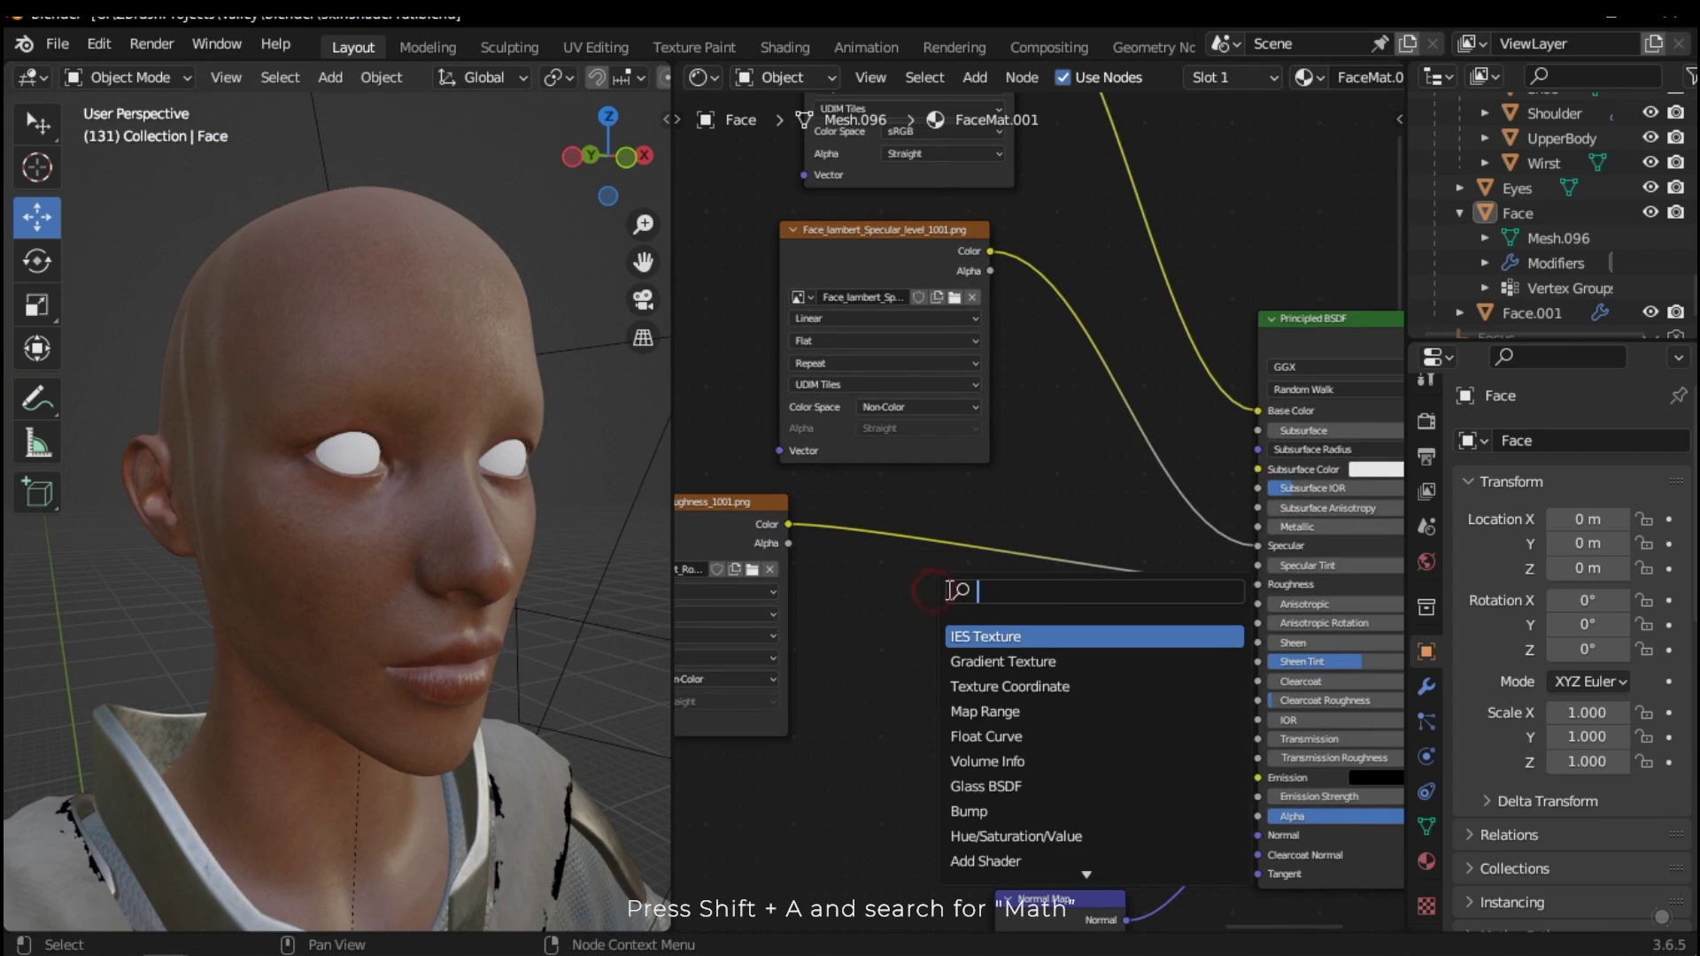
text(math)
key(Return)
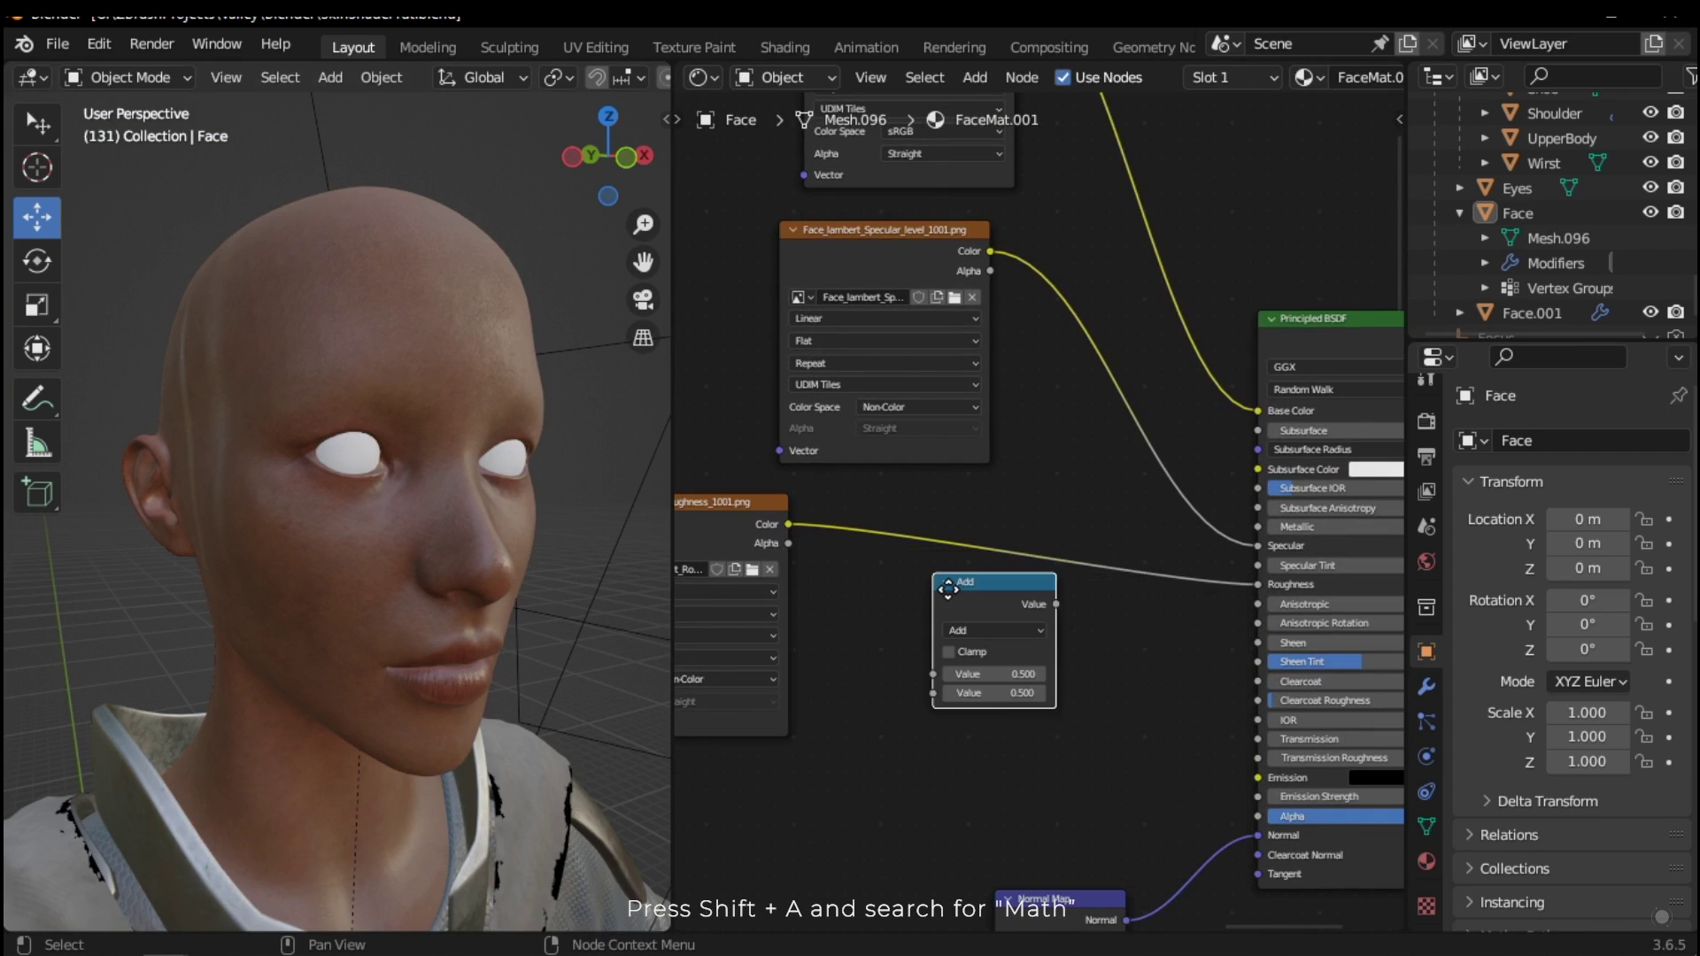
click(990, 534)
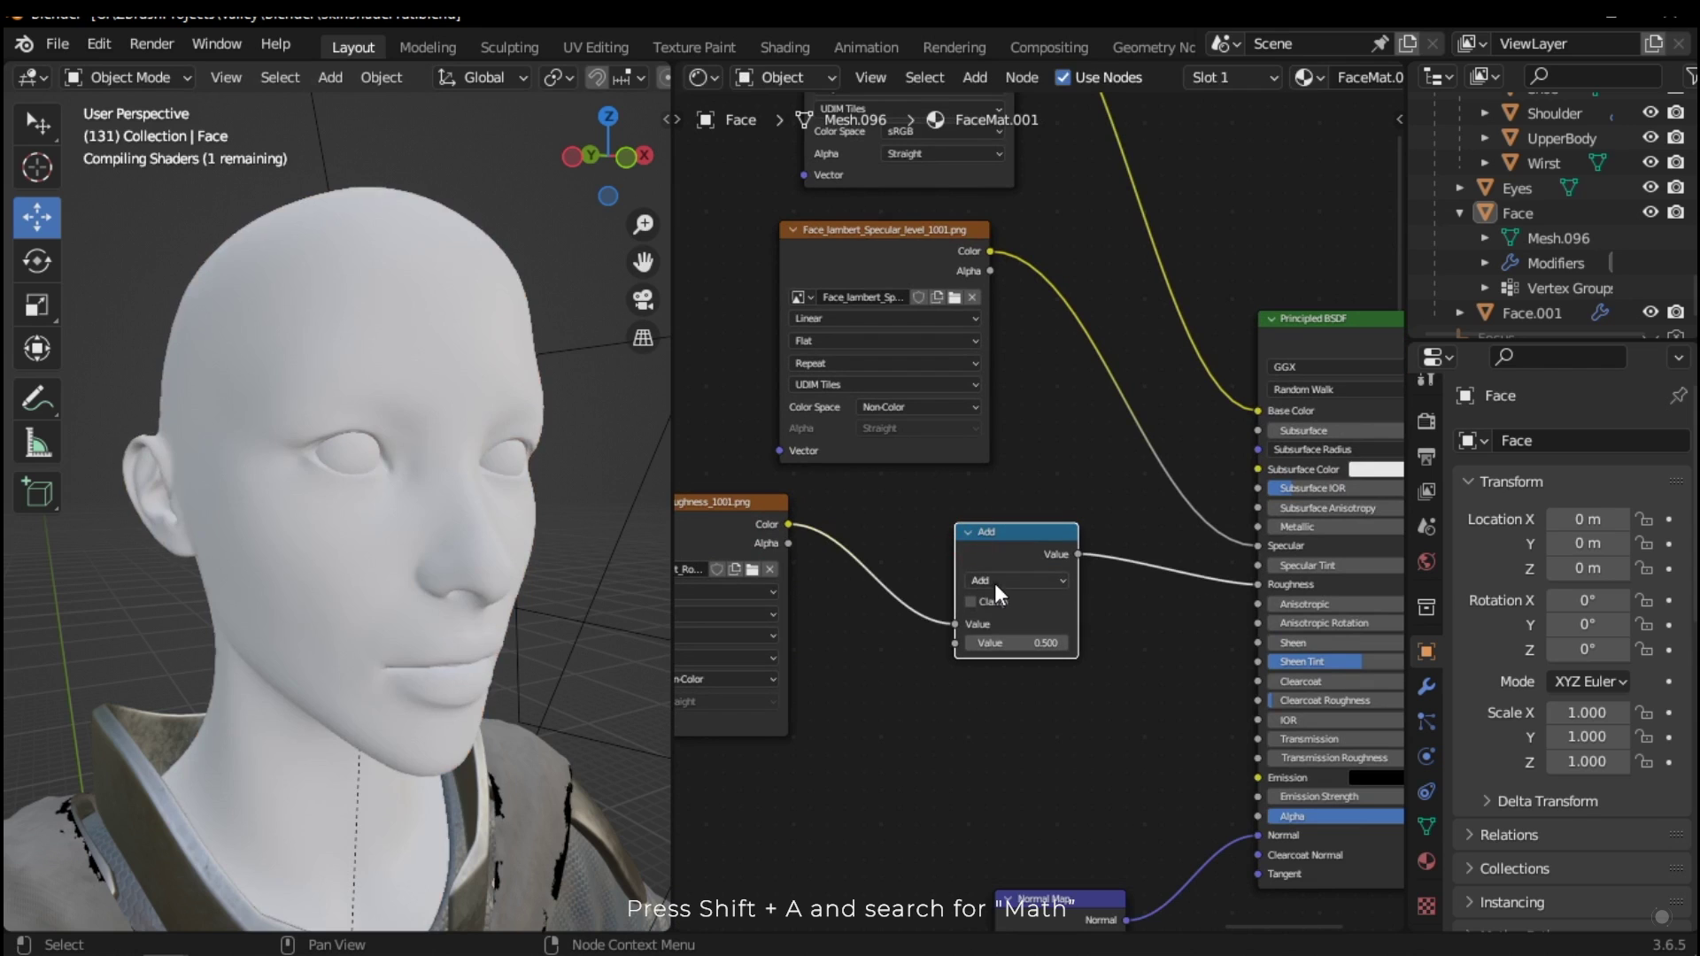
Step: Change the Math node's operation to Multiply and reposition the node slightly
click(995, 582)
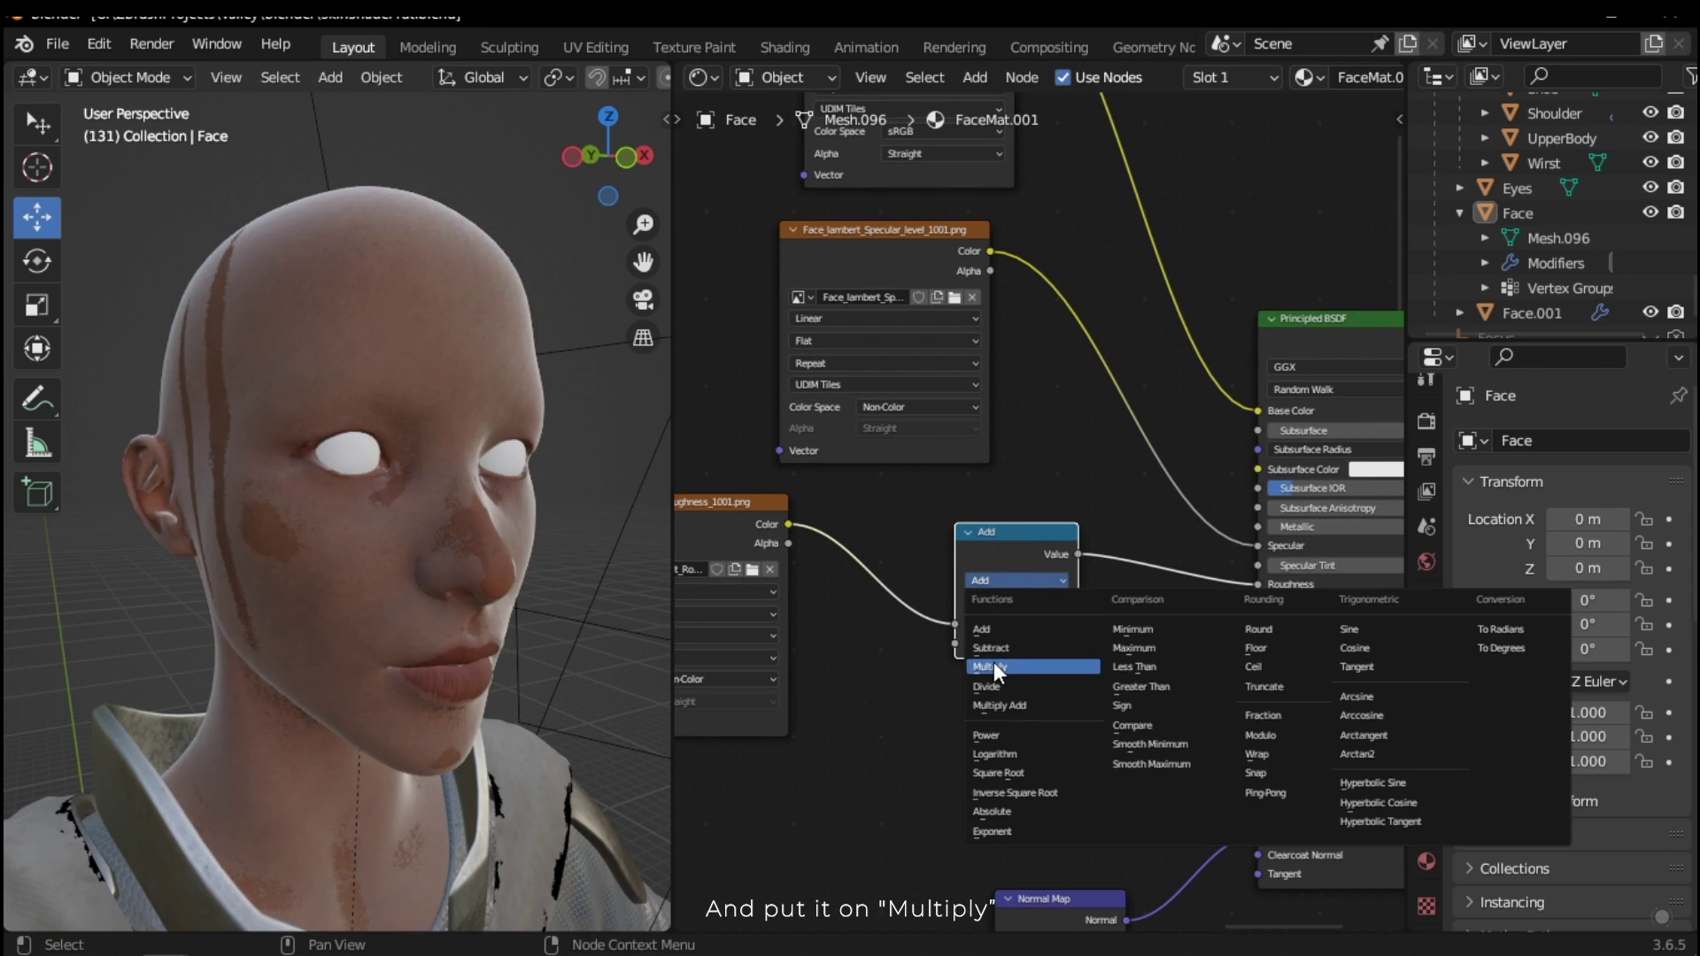
click(992, 667)
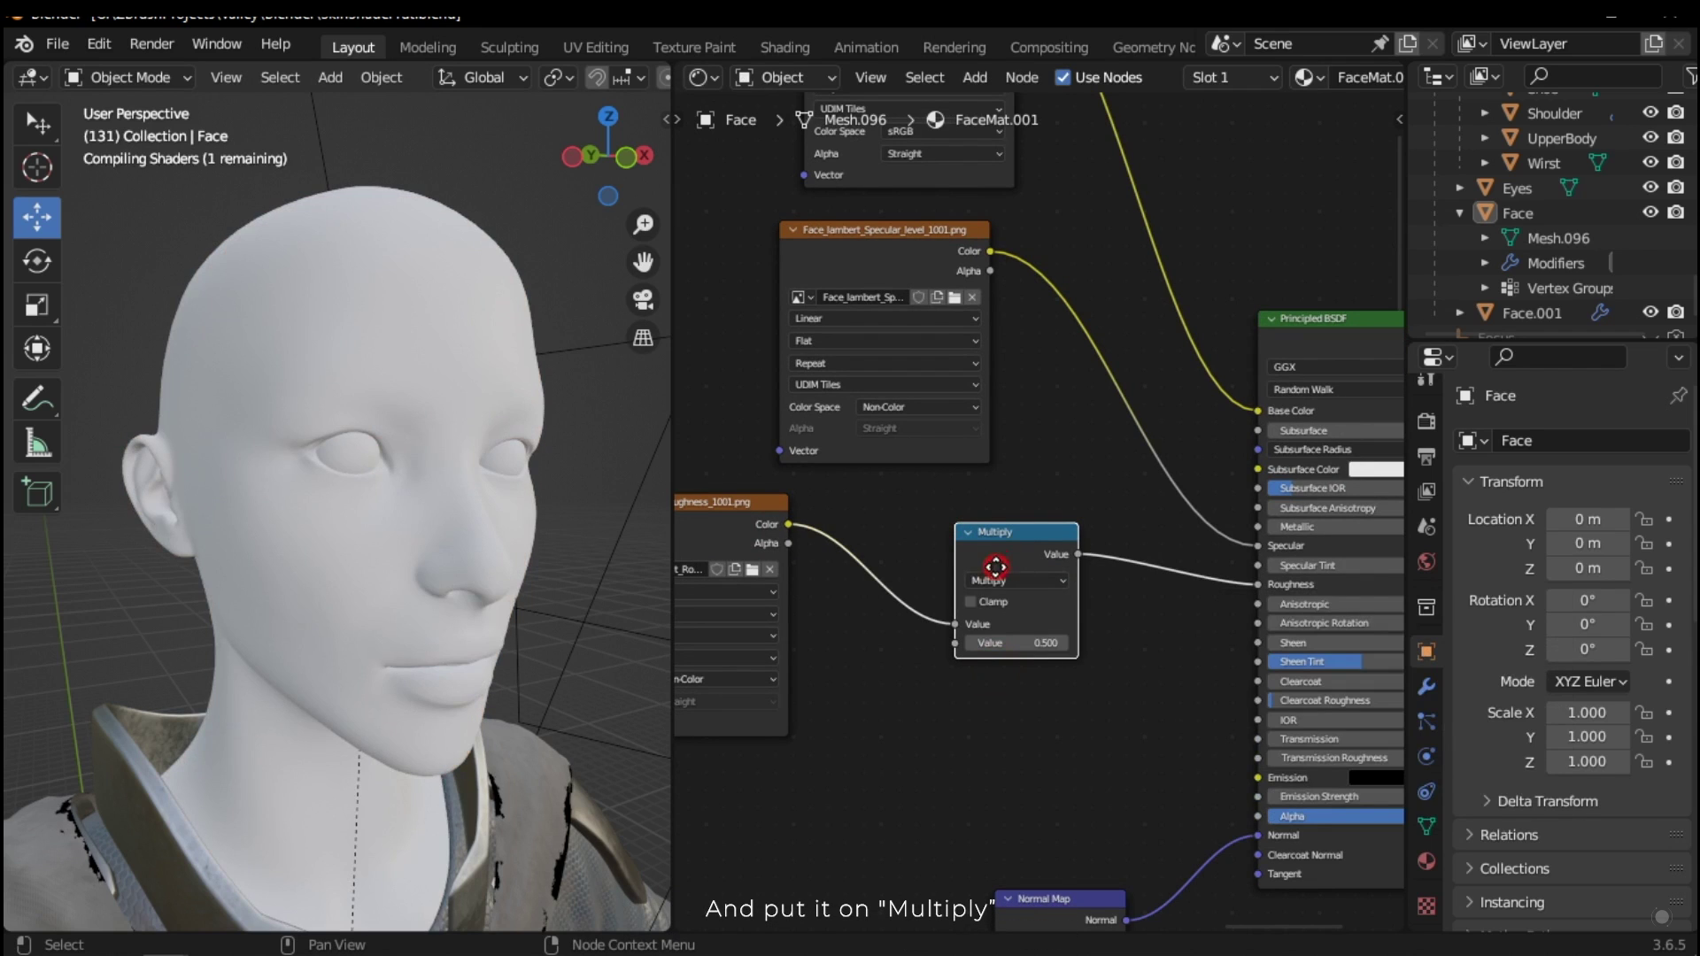
drag(995, 567, 993, 581)
middle_drag(395, 552, 432, 554)
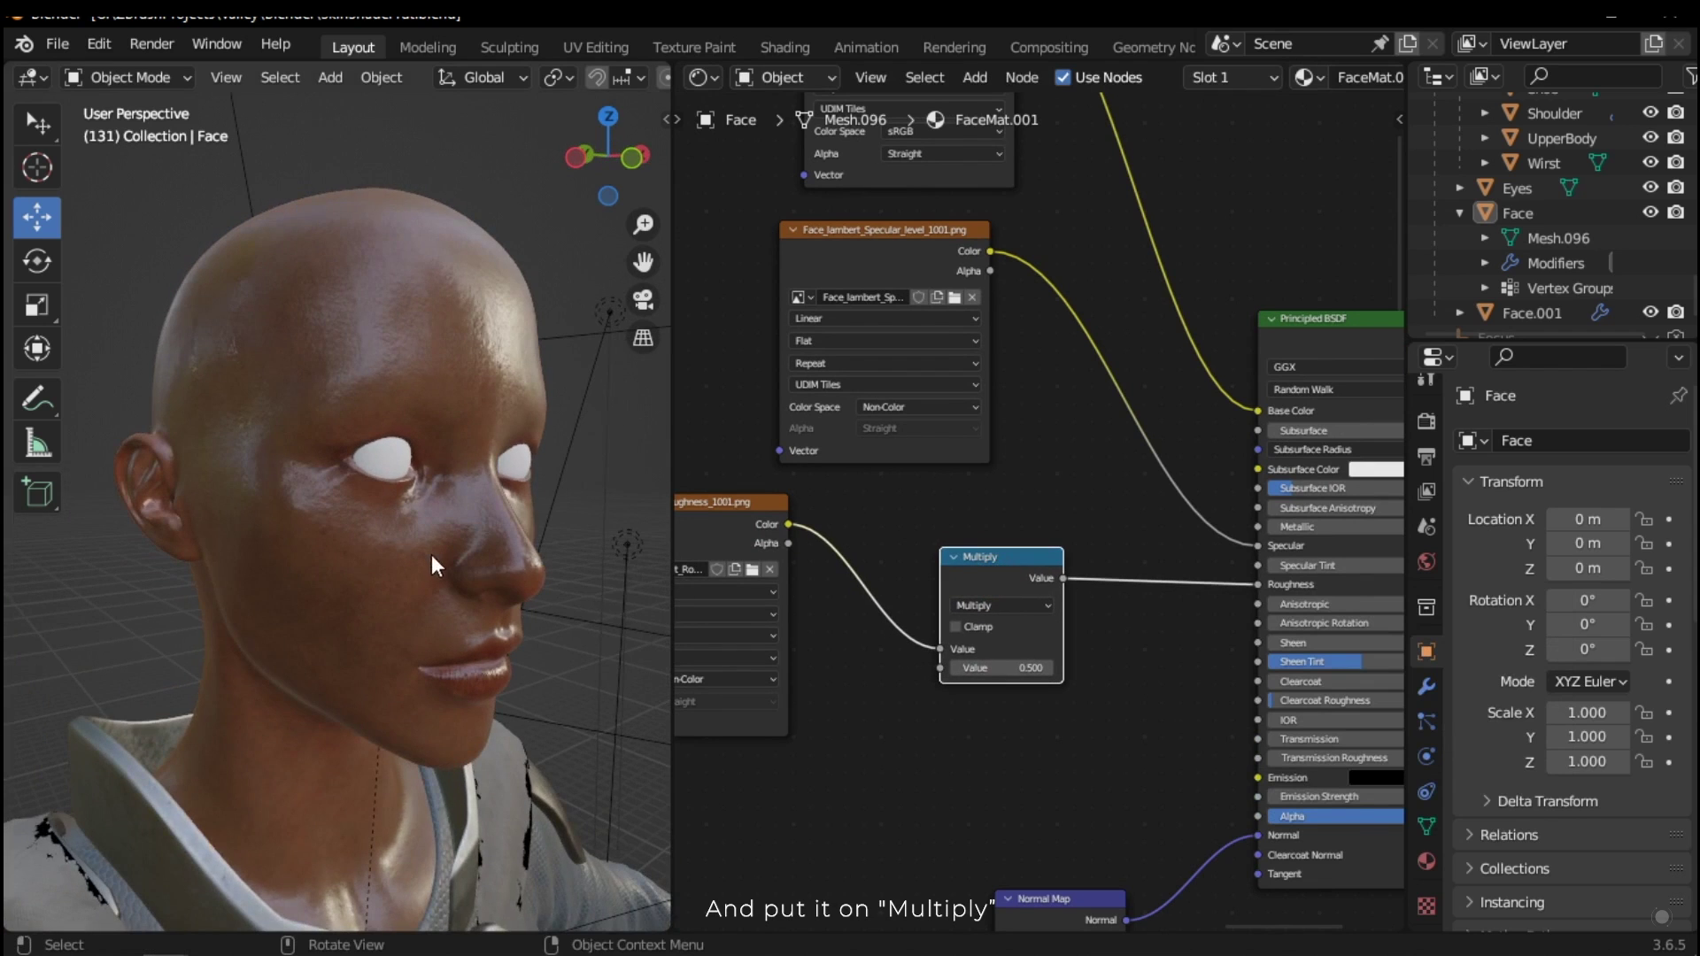
Step: Set the Multiply node's value to 1.1 and inspect the skin's roughness on the face
mouse_move(1000, 672)
mouse_down()
mouse_move(1012, 438)
mouse_move(1033, 438)
mouse_move(1016, 446)
mouse_up()
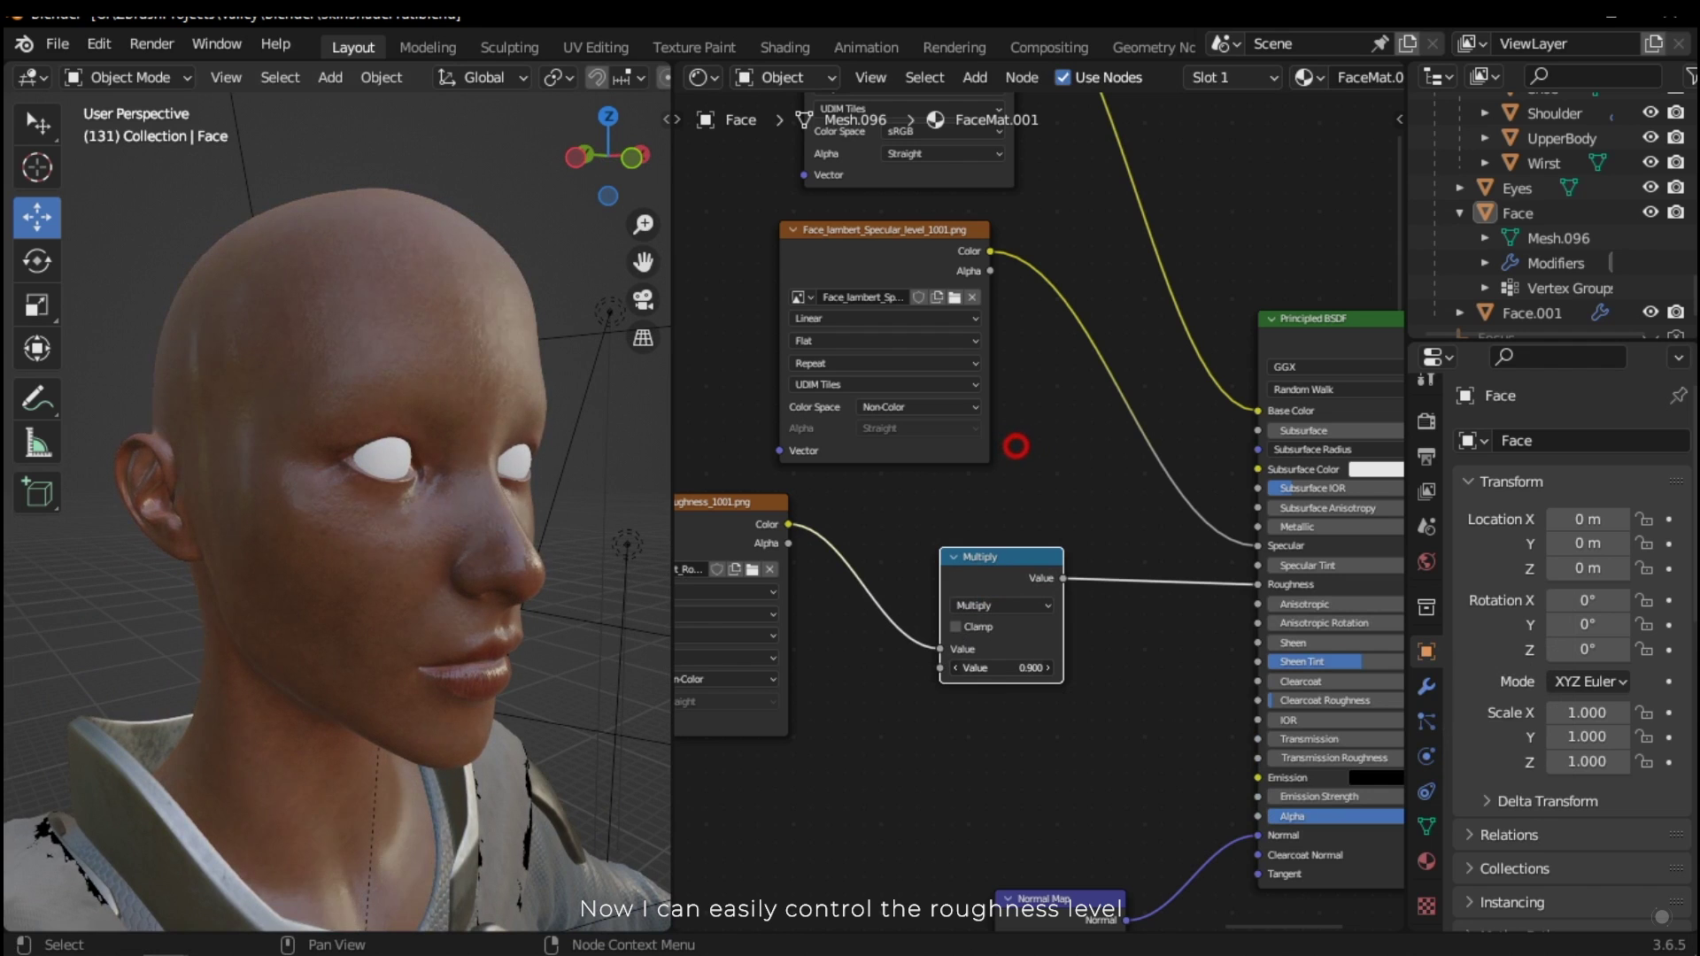
click(1025, 664)
text(1.1)
key(Return)
scroll(1087, 730, up, 4)
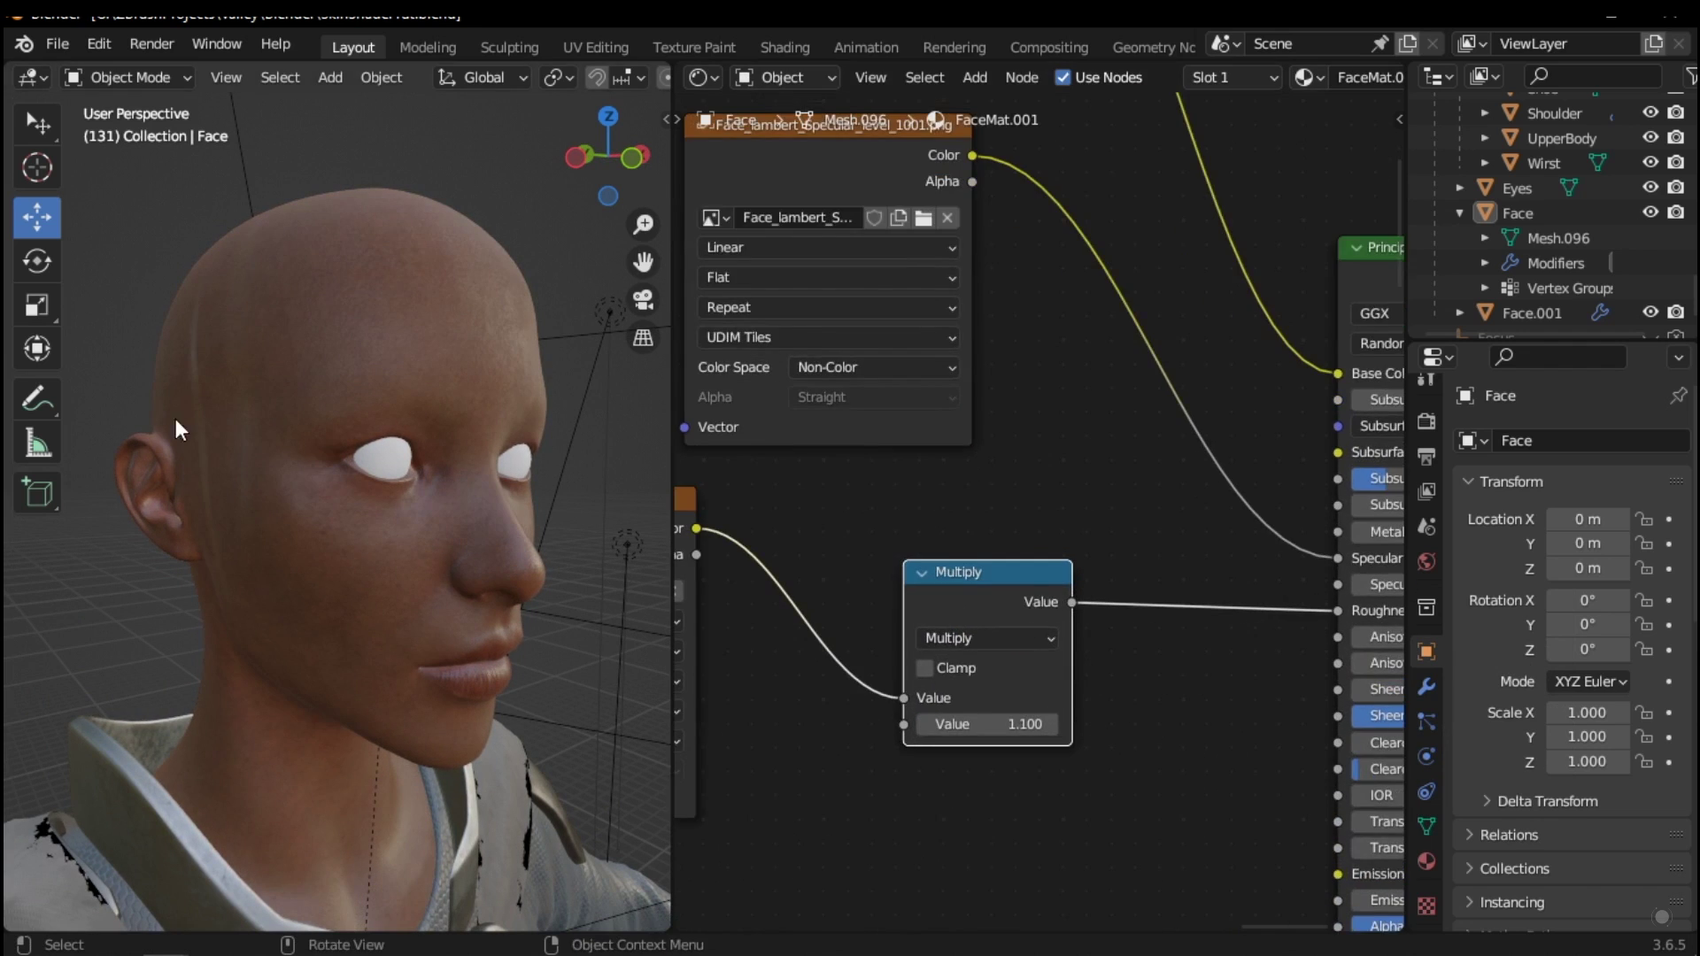
middle_drag(175, 417, 310, 427)
scroll(310, 427, up, 7)
scroll(428, 463, down, 6)
middle_drag(417, 463, 496, 518)
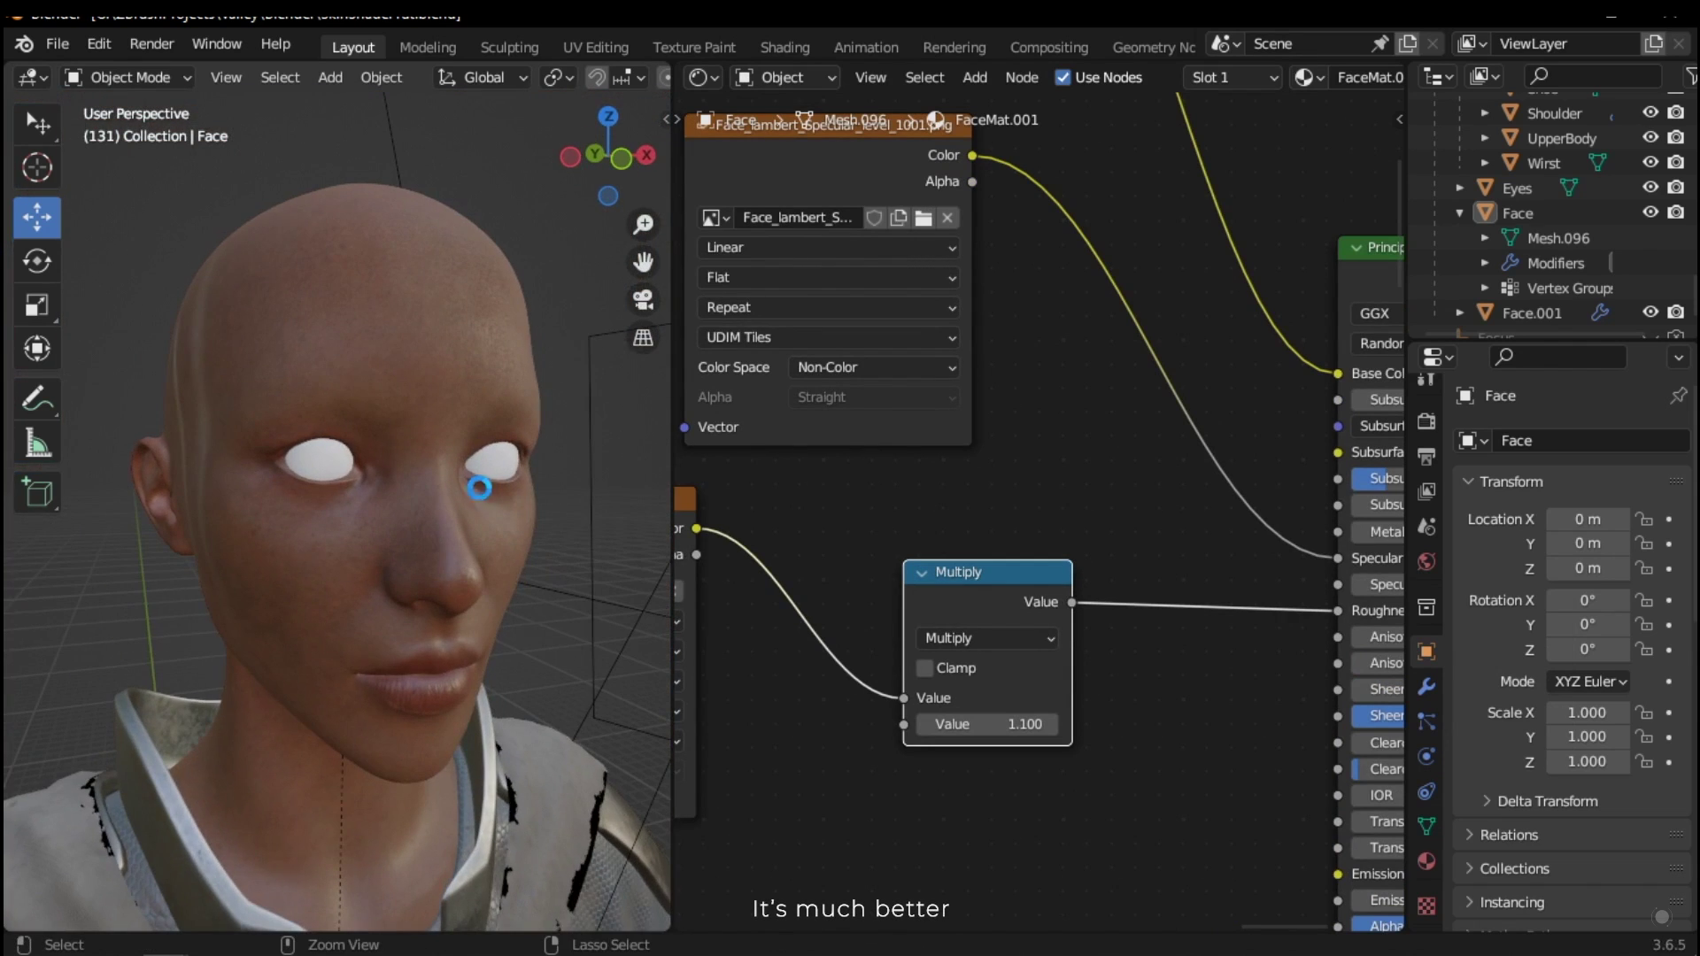
Step: Save the Blender file with the roughness control in place
key(ctrl+s)
scroll(1077, 588, down, 5)
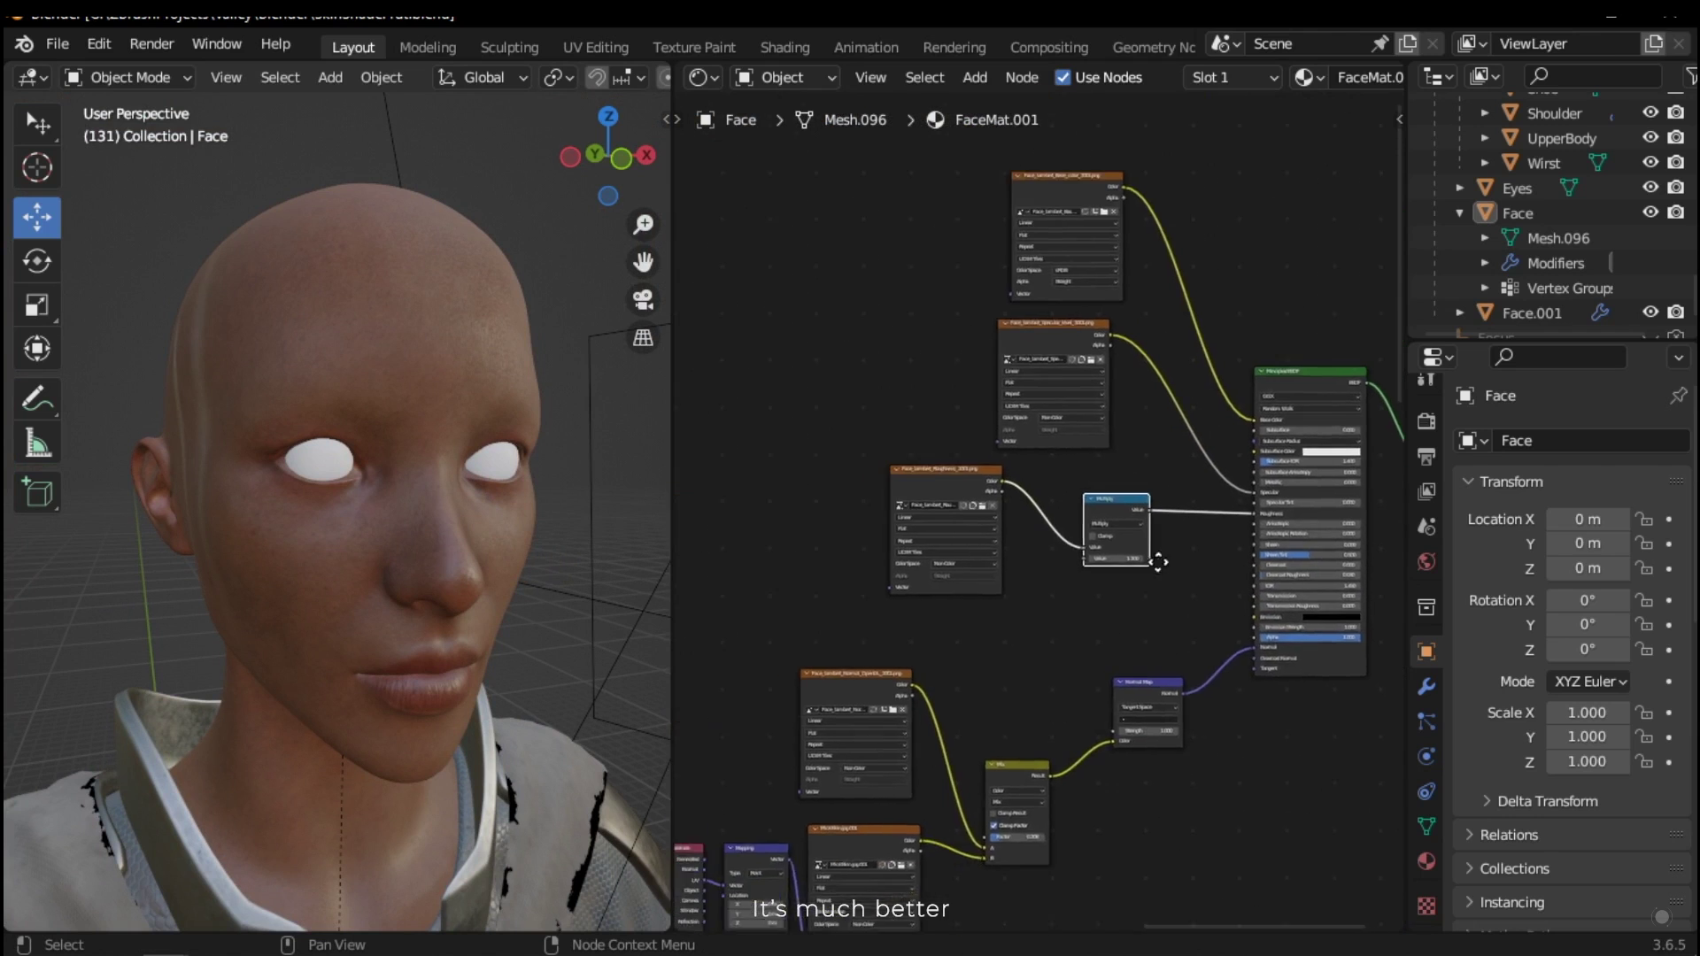
middle_drag(1191, 564, 1135, 602)
key(ctrl+s)
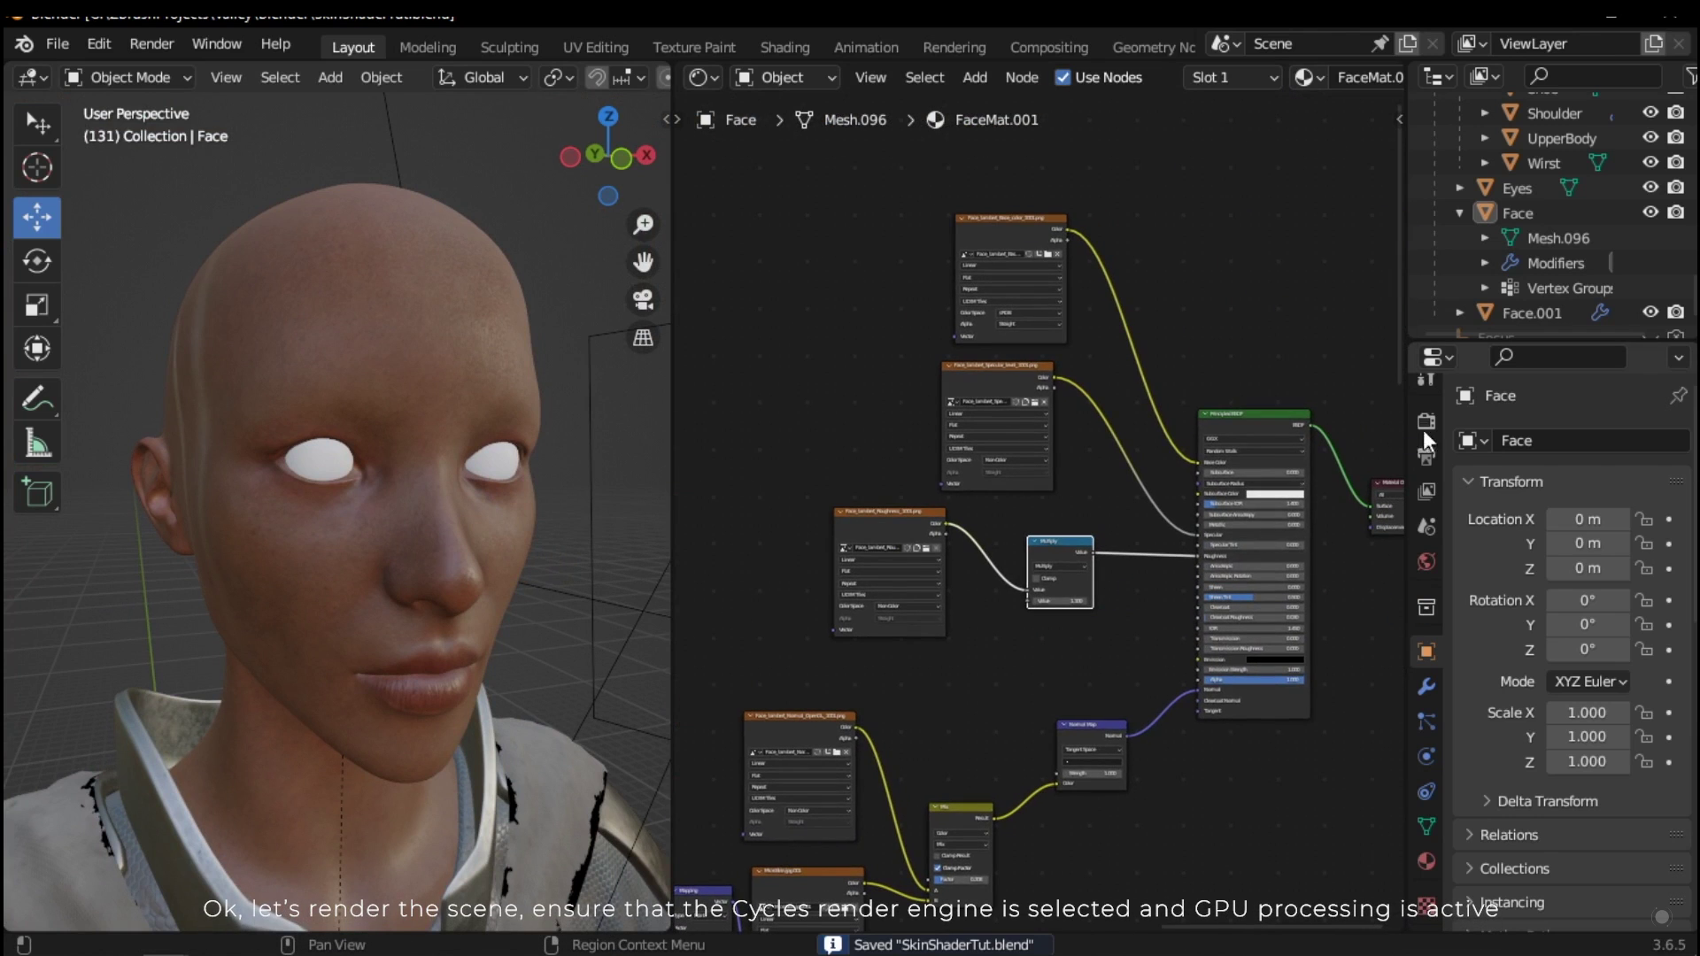
Step: Check the Cycles, GPU Compute and sampling settings in the render properties, and switch the viewport shading to Rendered
click(1425, 424)
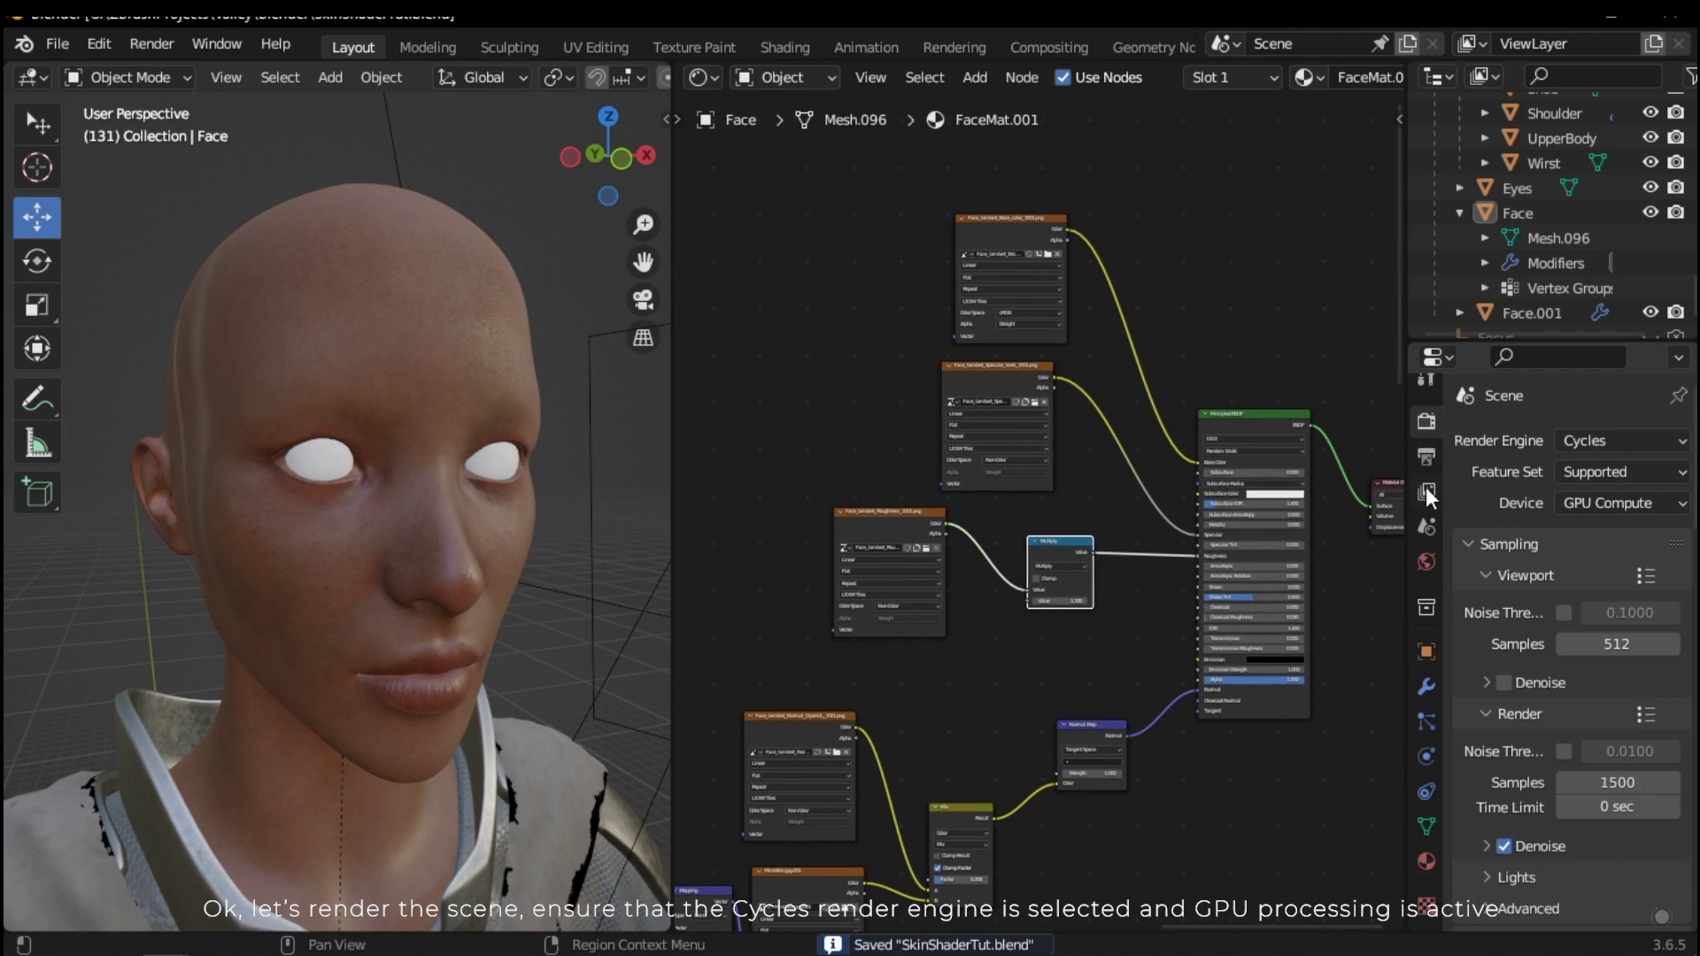
scroll(1425, 495, up, 1)
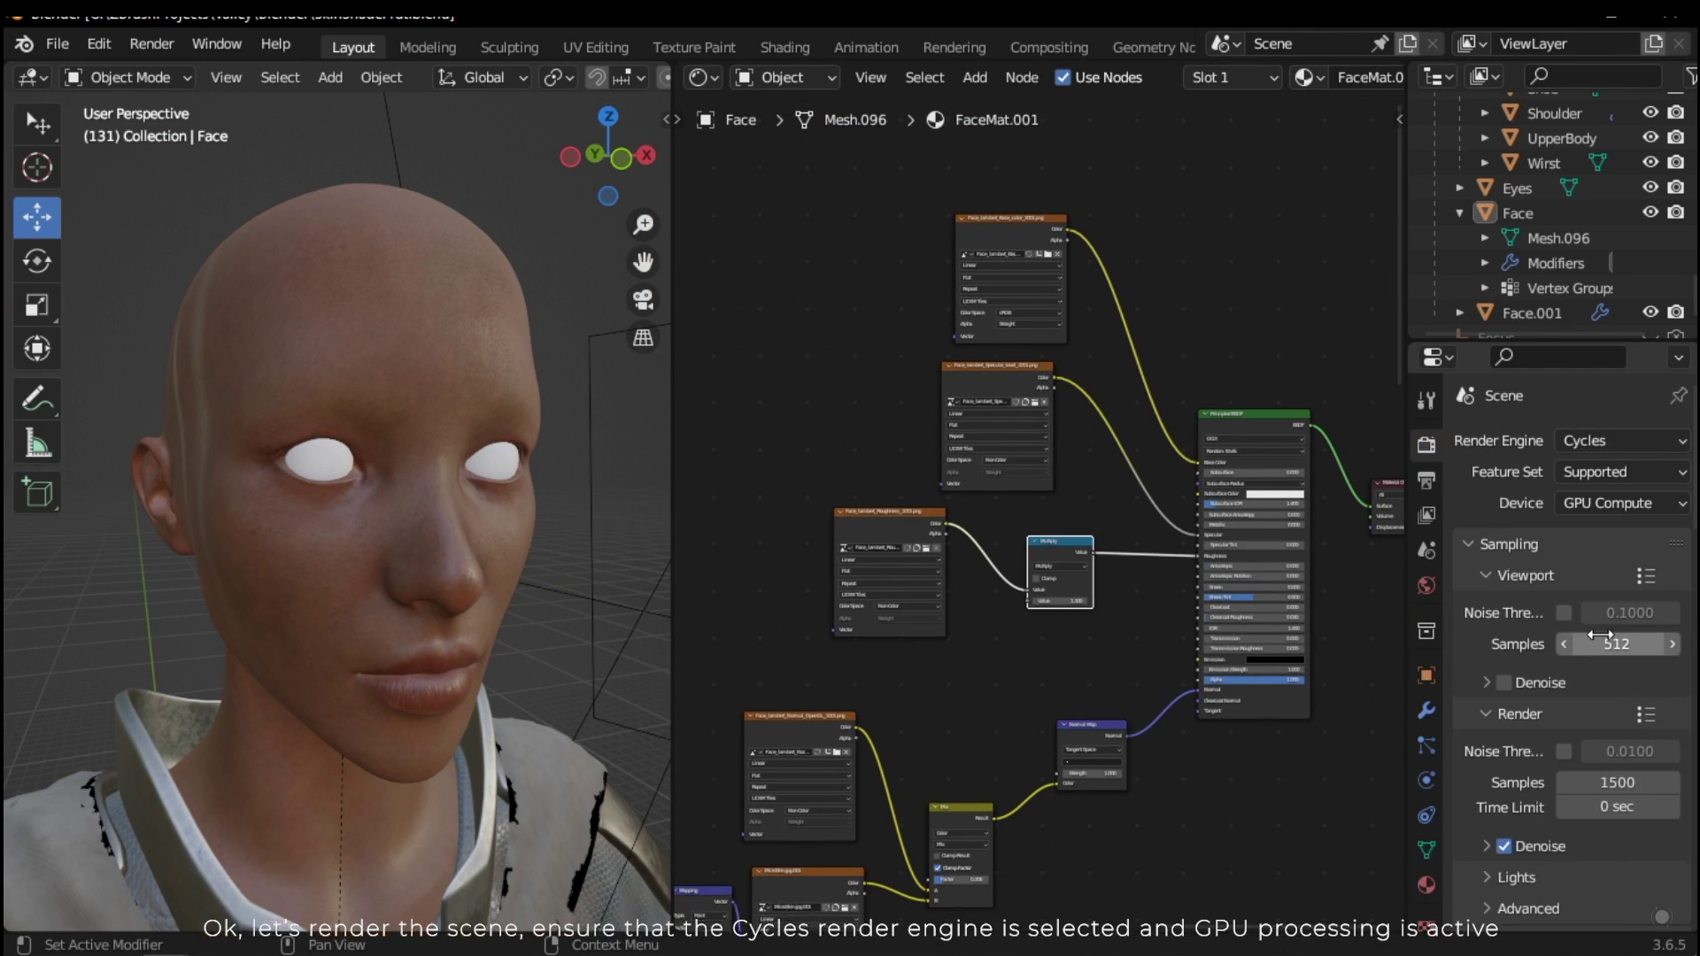
middle_drag(666, 645, 467, 618)
key(z)
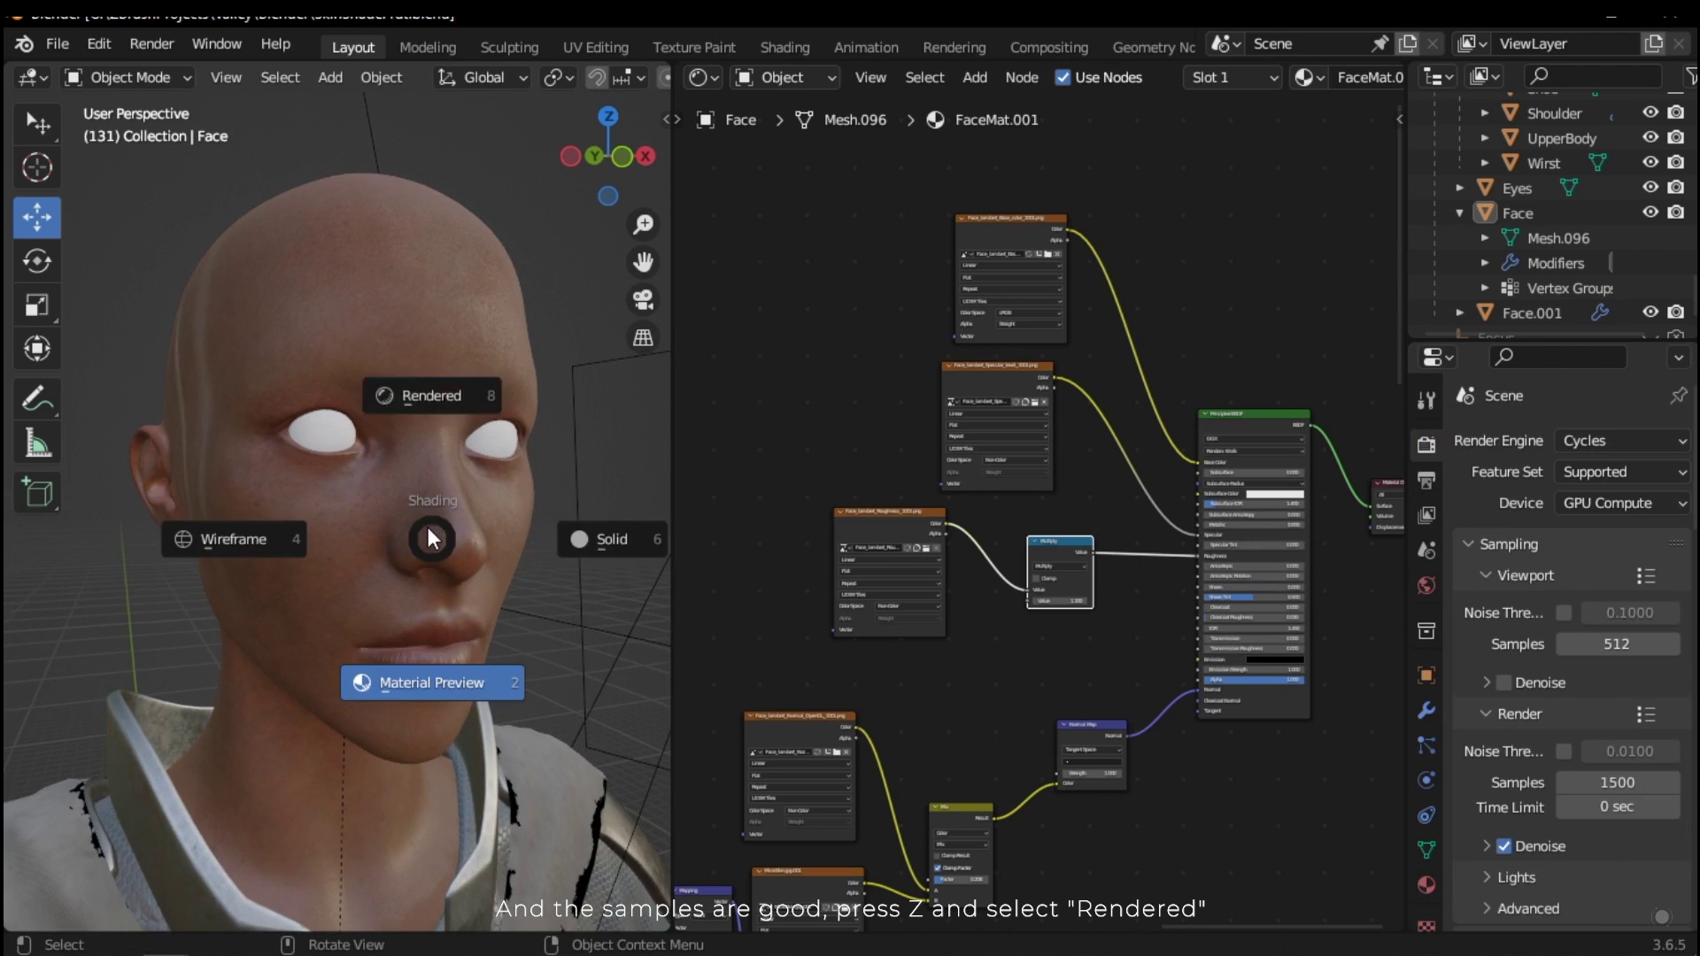
click(421, 407)
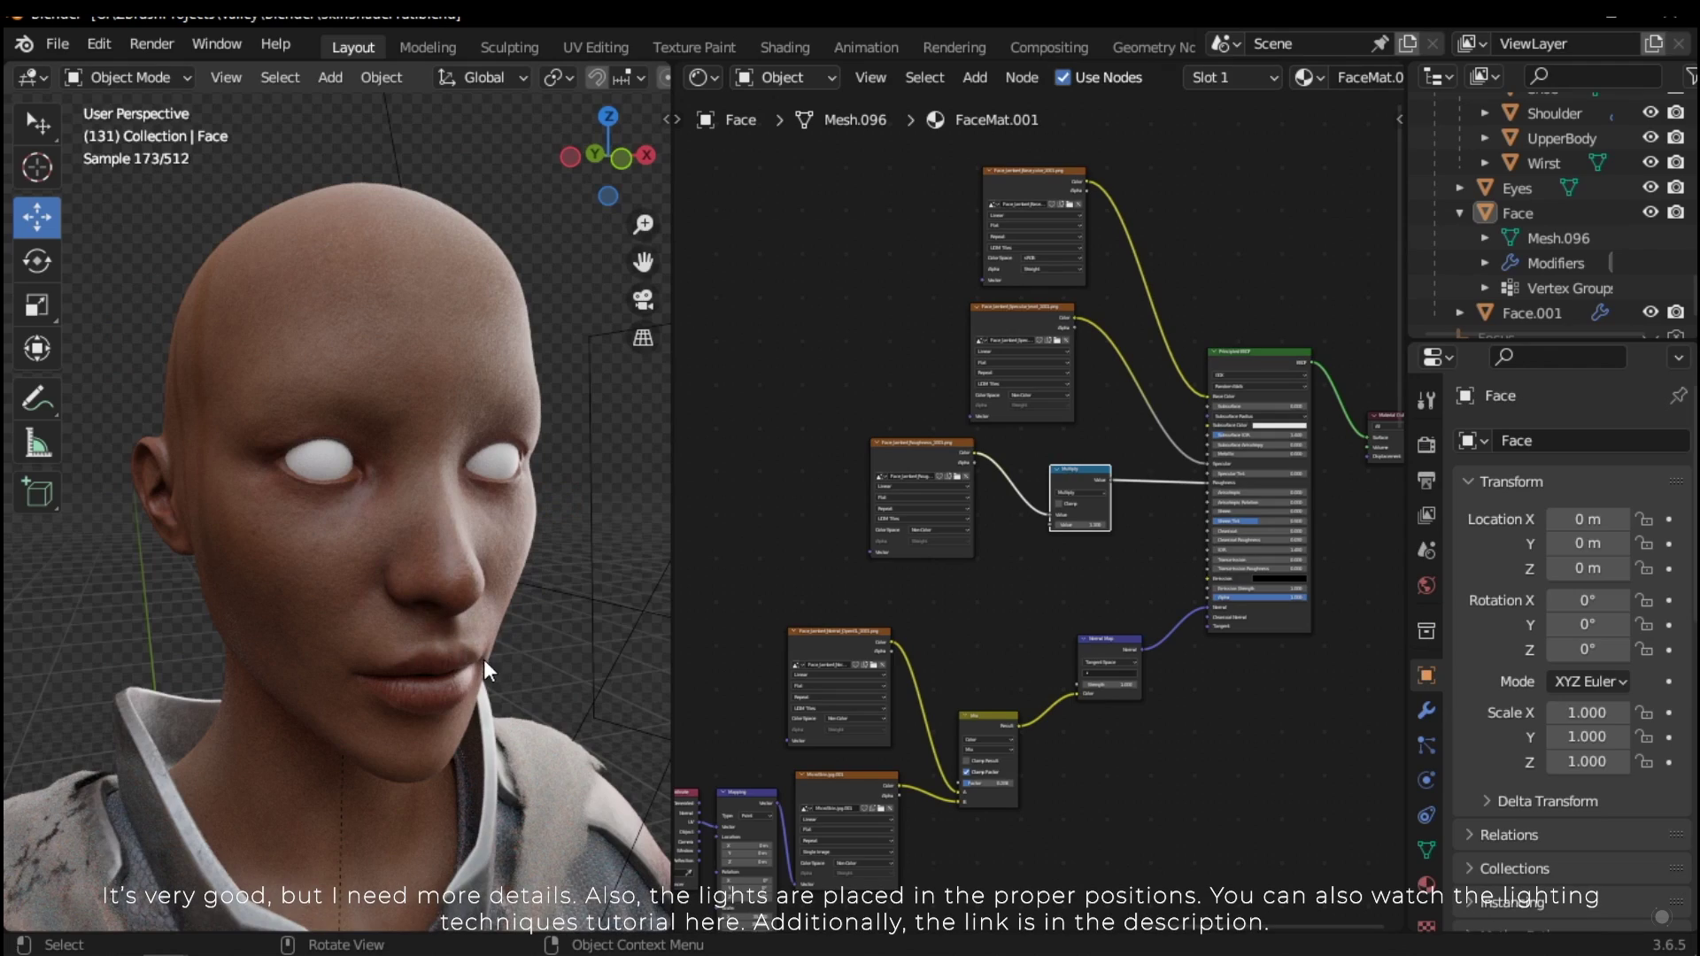
Step: Inspect the rendered face from a slightly different angle and save the file
middle_drag(492, 672, 493, 639)
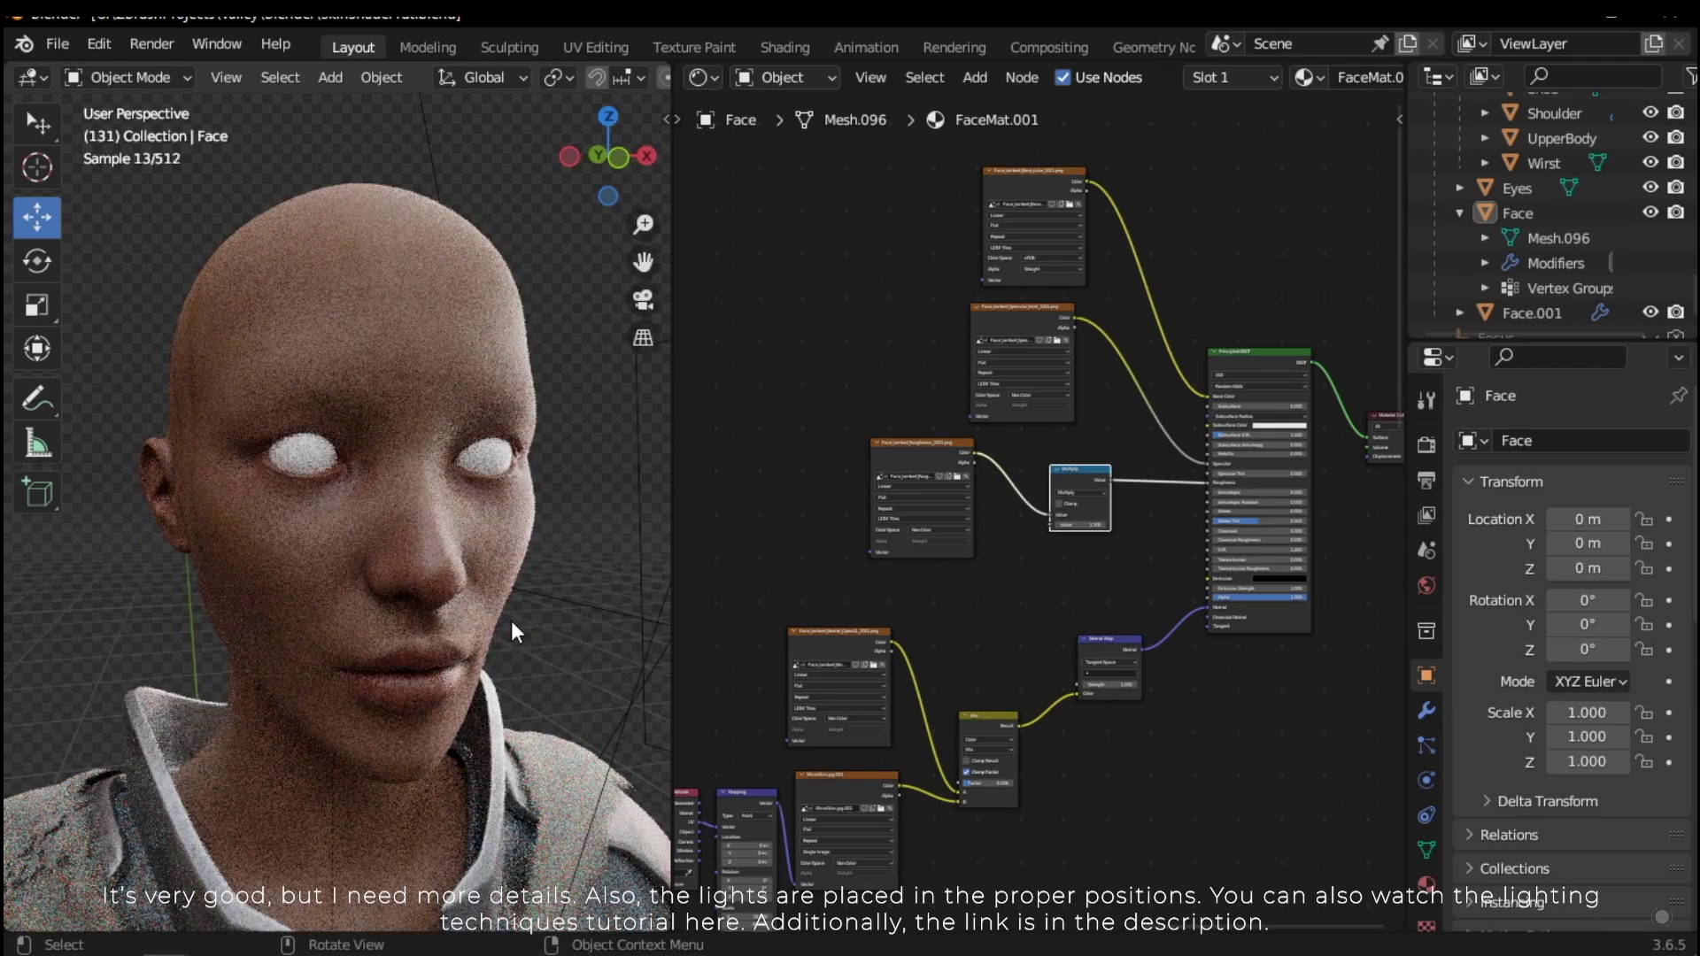
scroll(522, 602, up, 1)
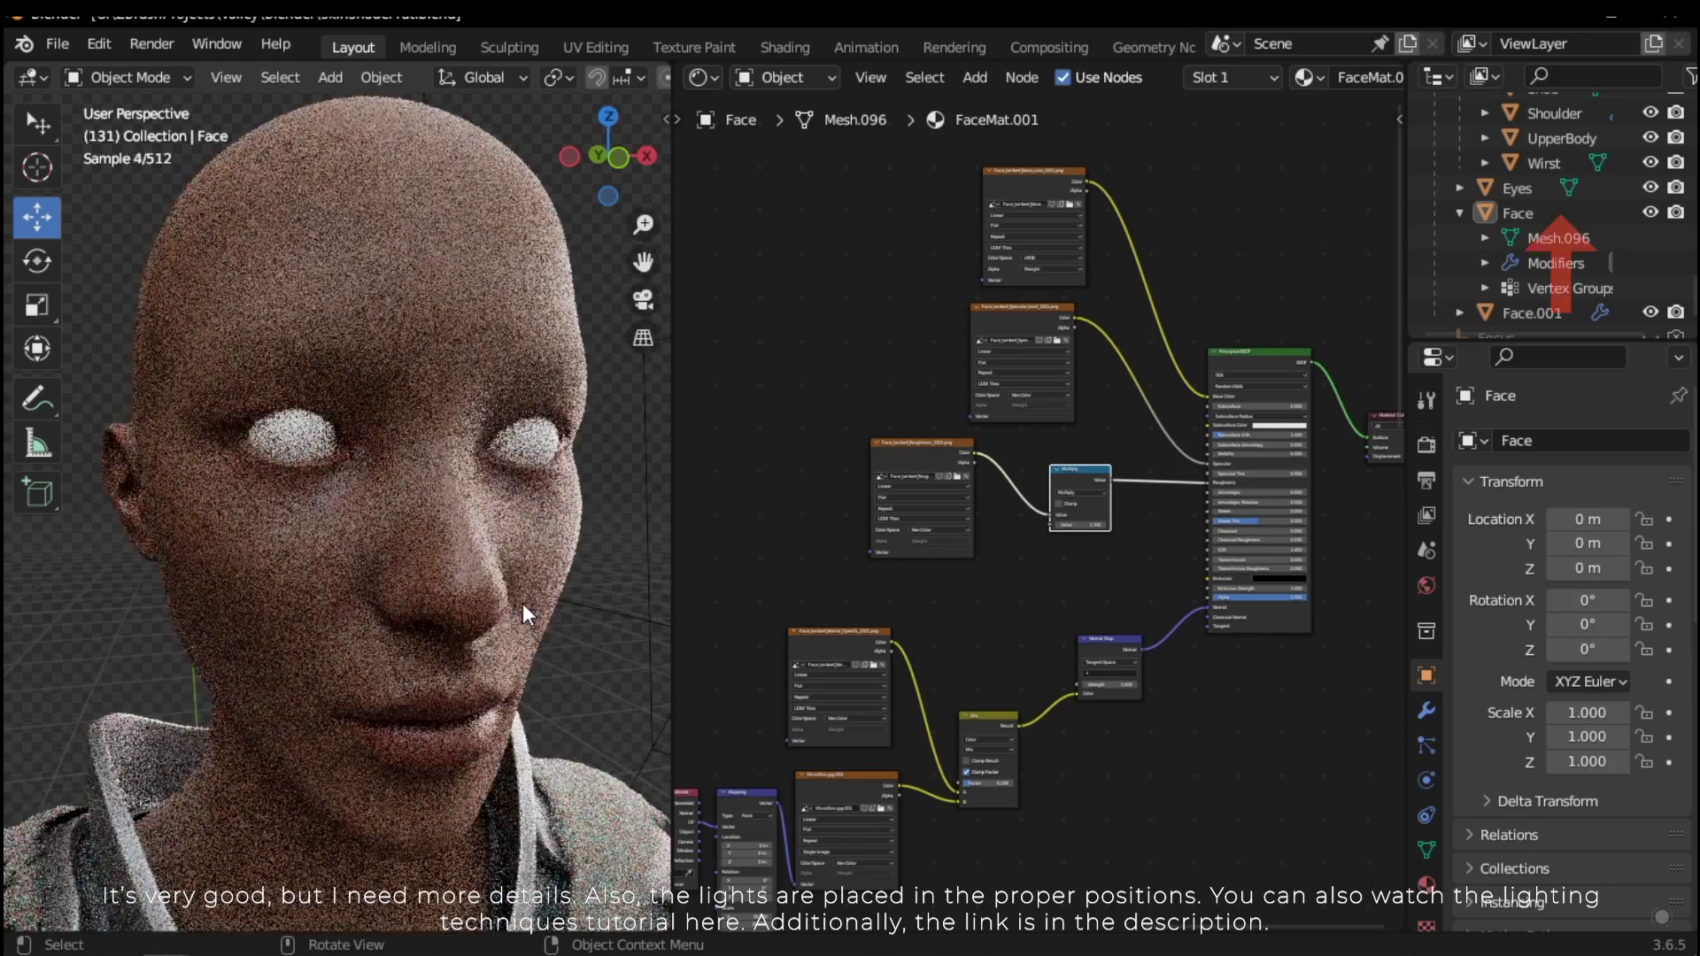
scroll(493, 593, down, 1)
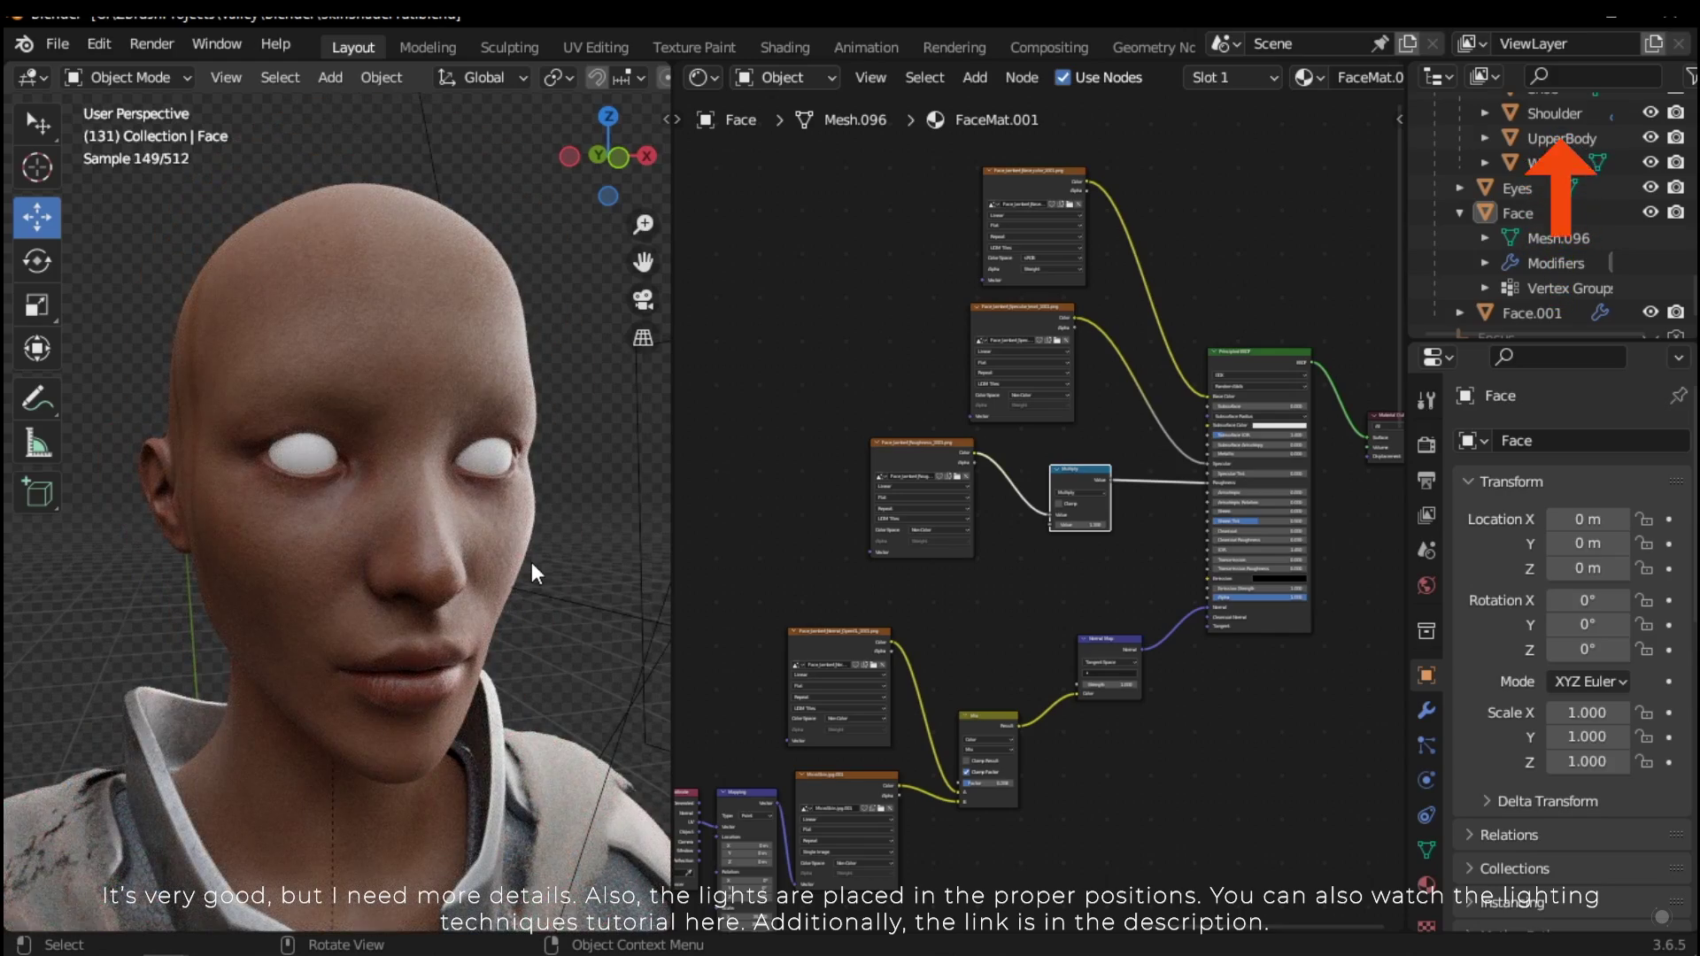
key(ctrl+s)
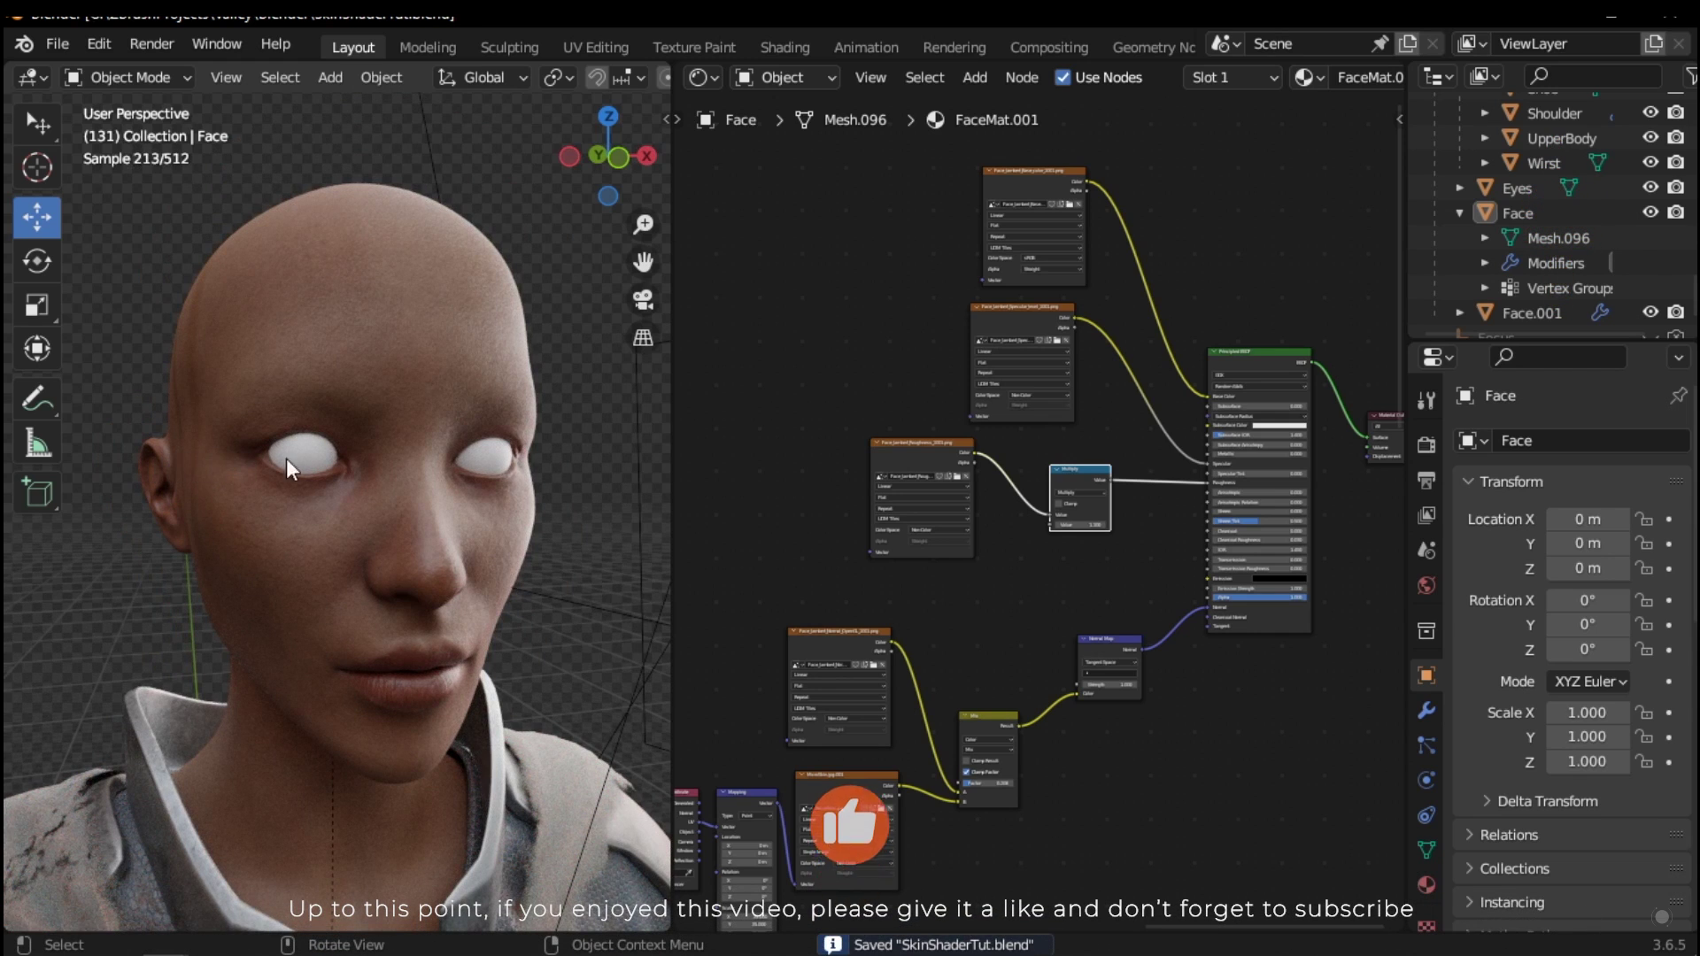
scroll(892, 637, up, 2)
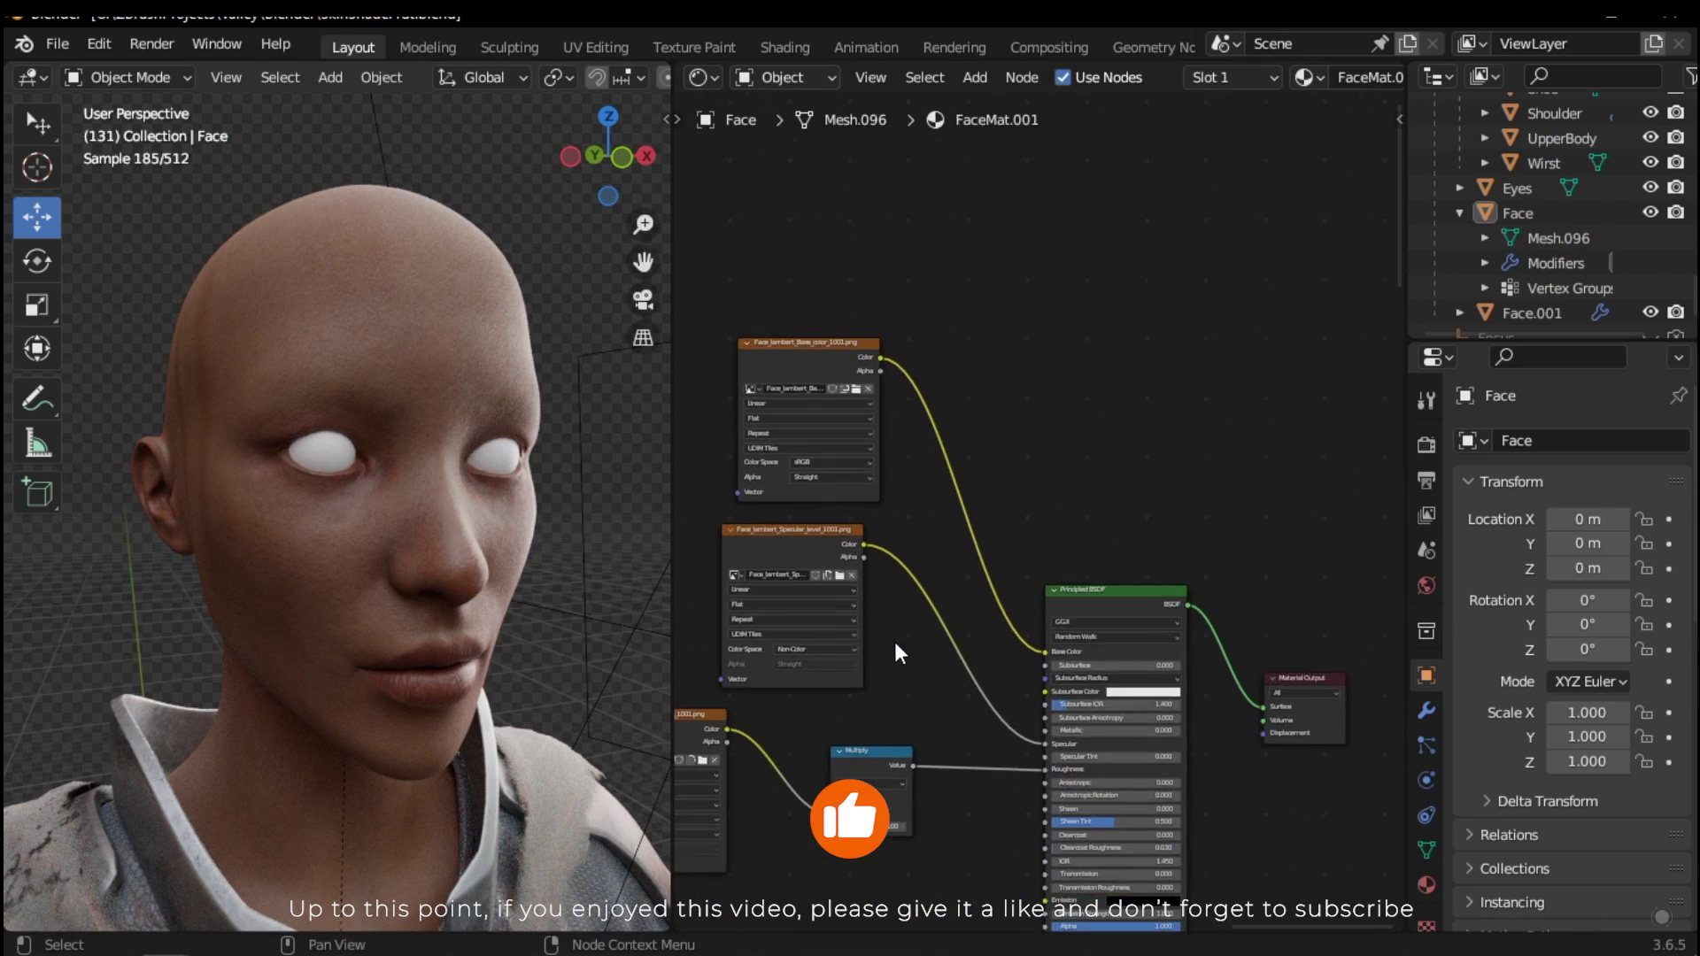
Step: Set the Principled BSDF's Subsurface value to 0.1
middle_drag(892, 637, 998, 658)
drag(977, 712, 852, 179)
click(1084, 284)
middle_drag(1123, 584, 927, 491)
scroll(1000, 582, up, 4)
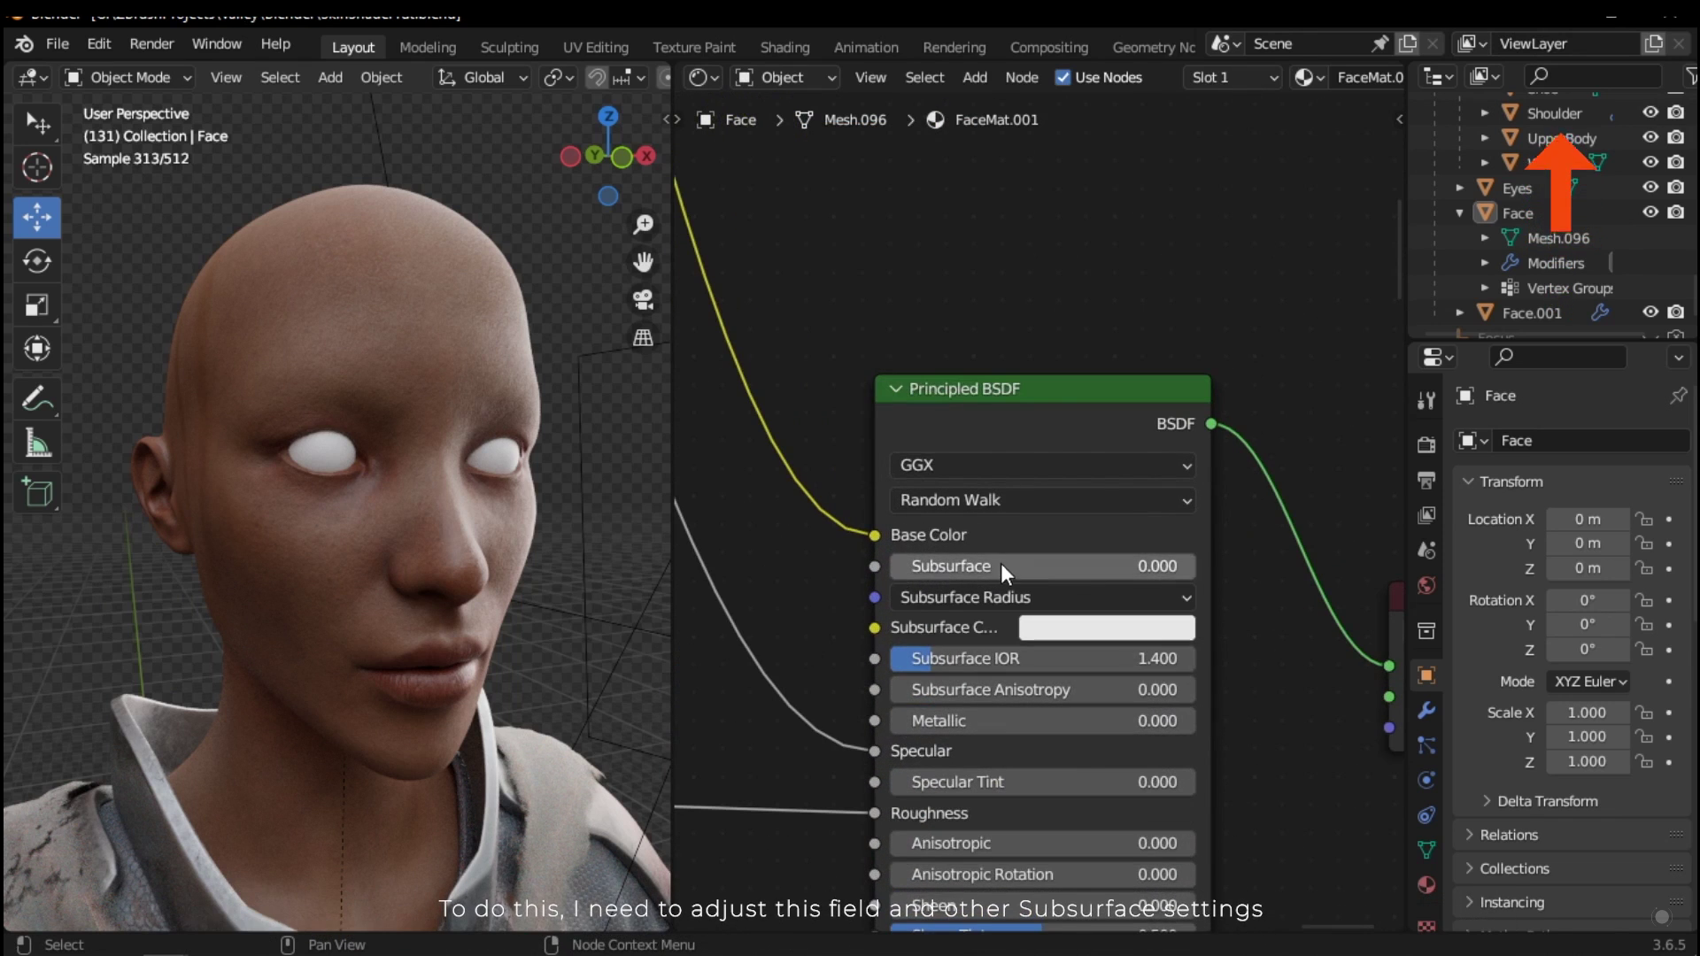
click(1122, 568)
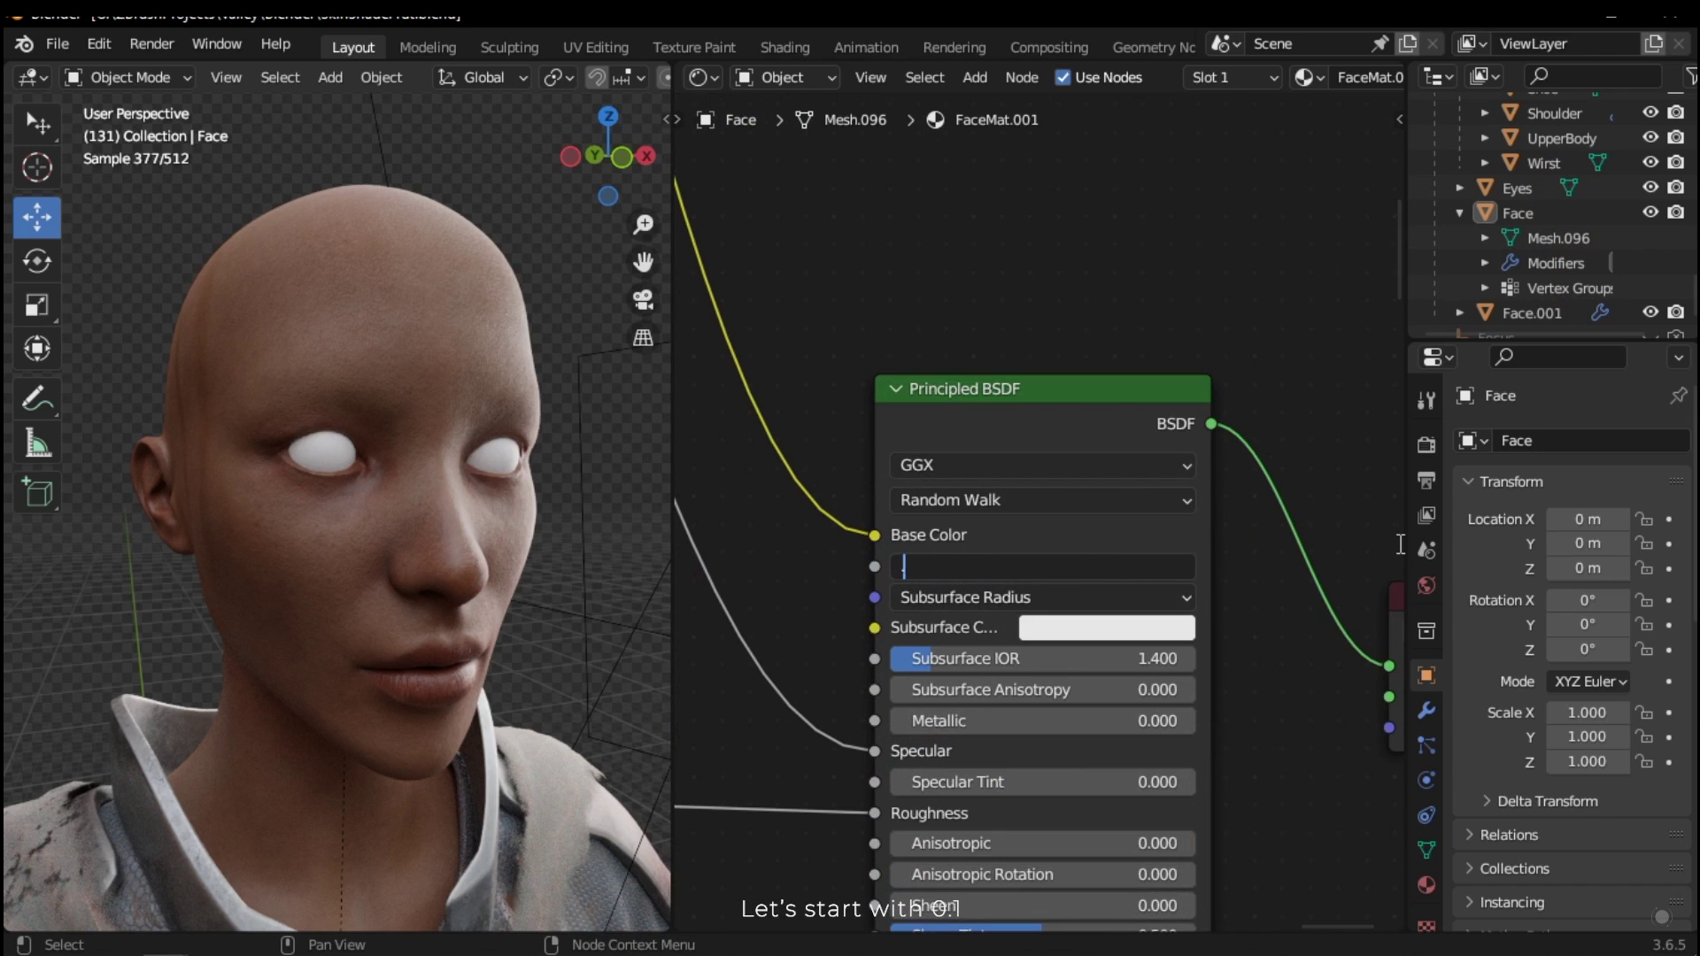
text(0.1)
key(Return)
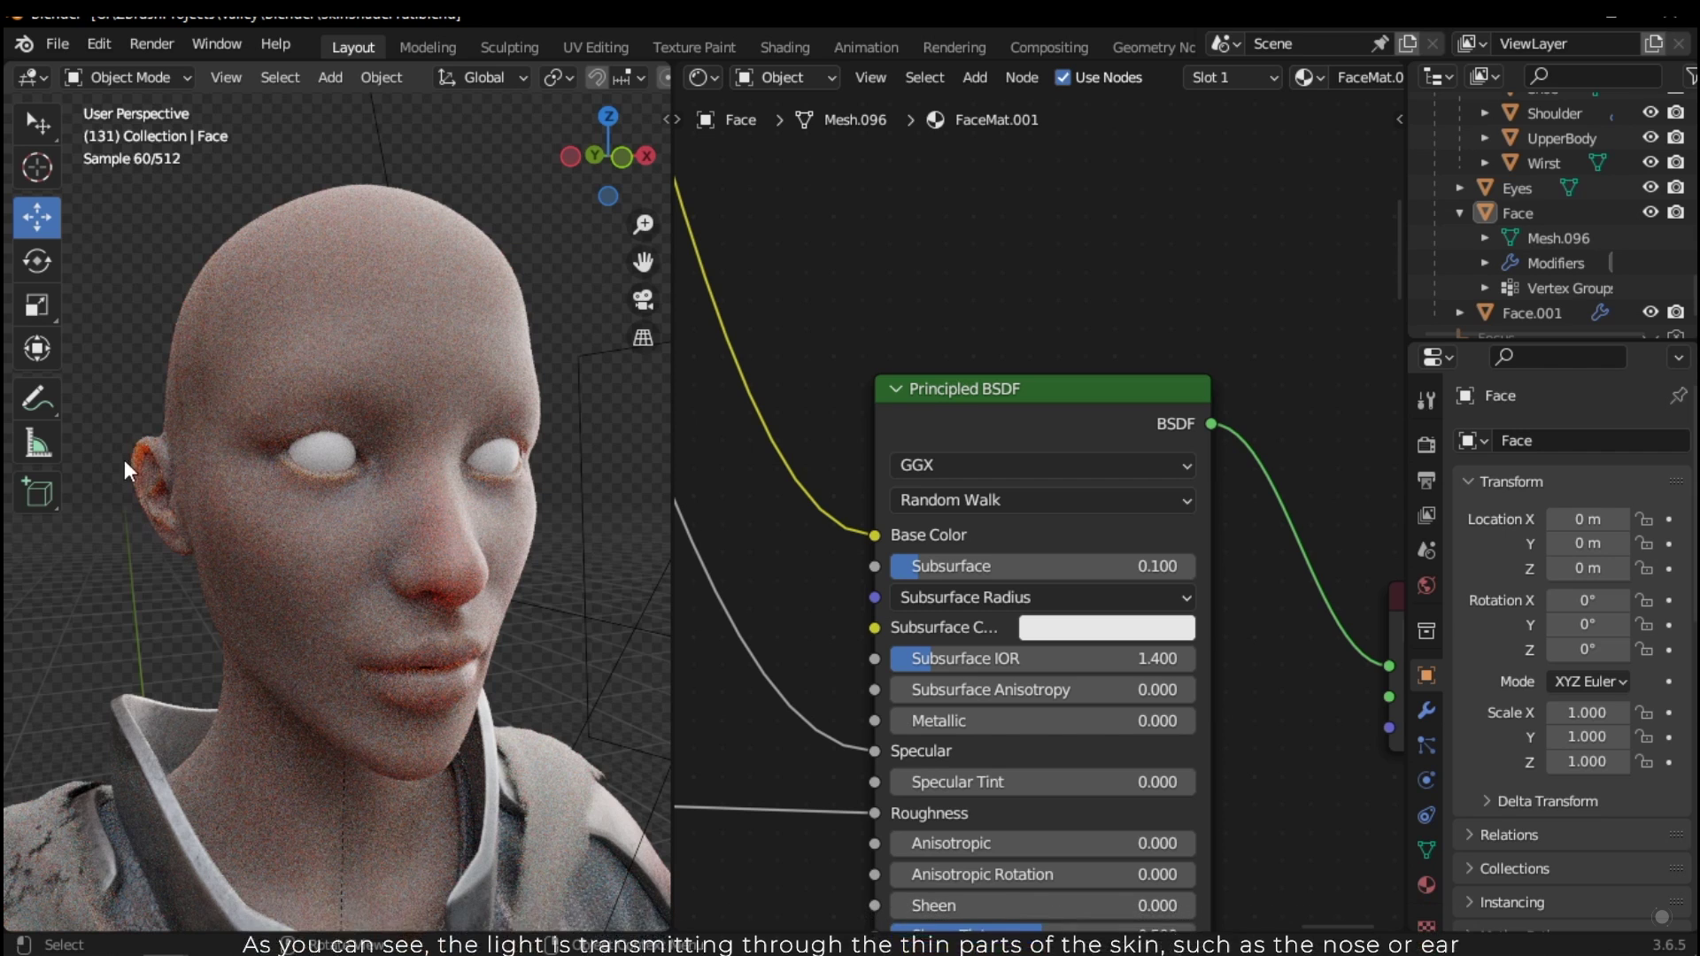
Step: Pick an orange skin tone as the Principled BSDF's Subsurface Color
middle_drag(1252, 674, 1311, 725)
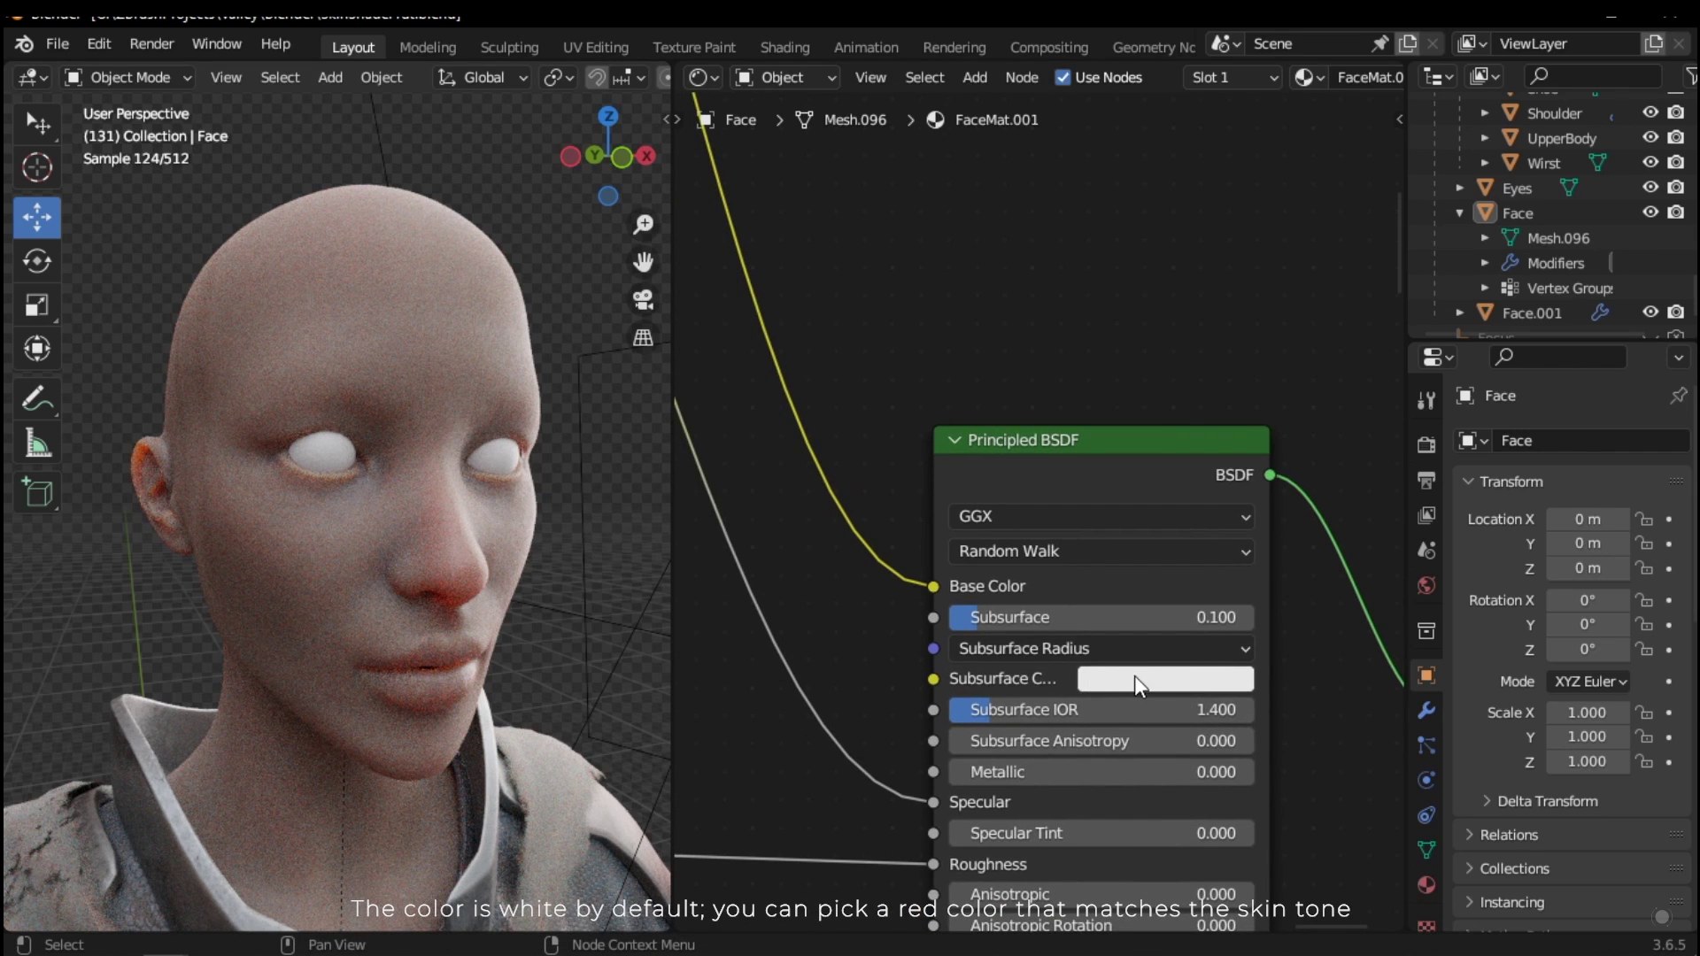
click(1121, 678)
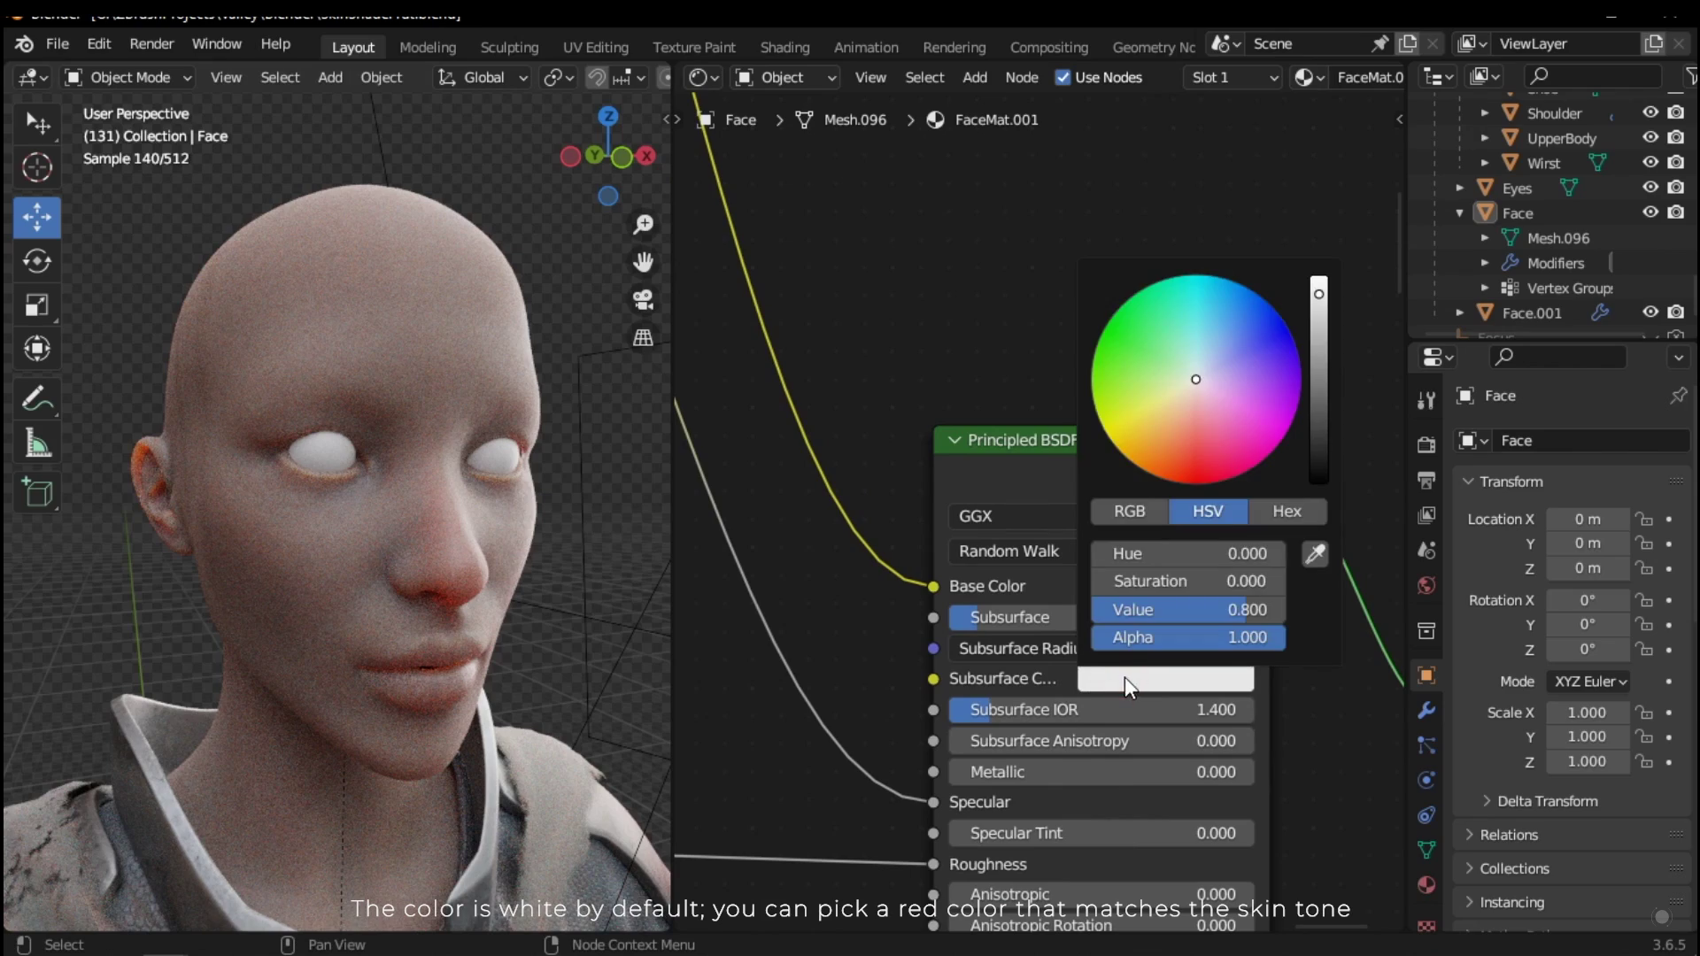
drag(1191, 390, 1176, 434)
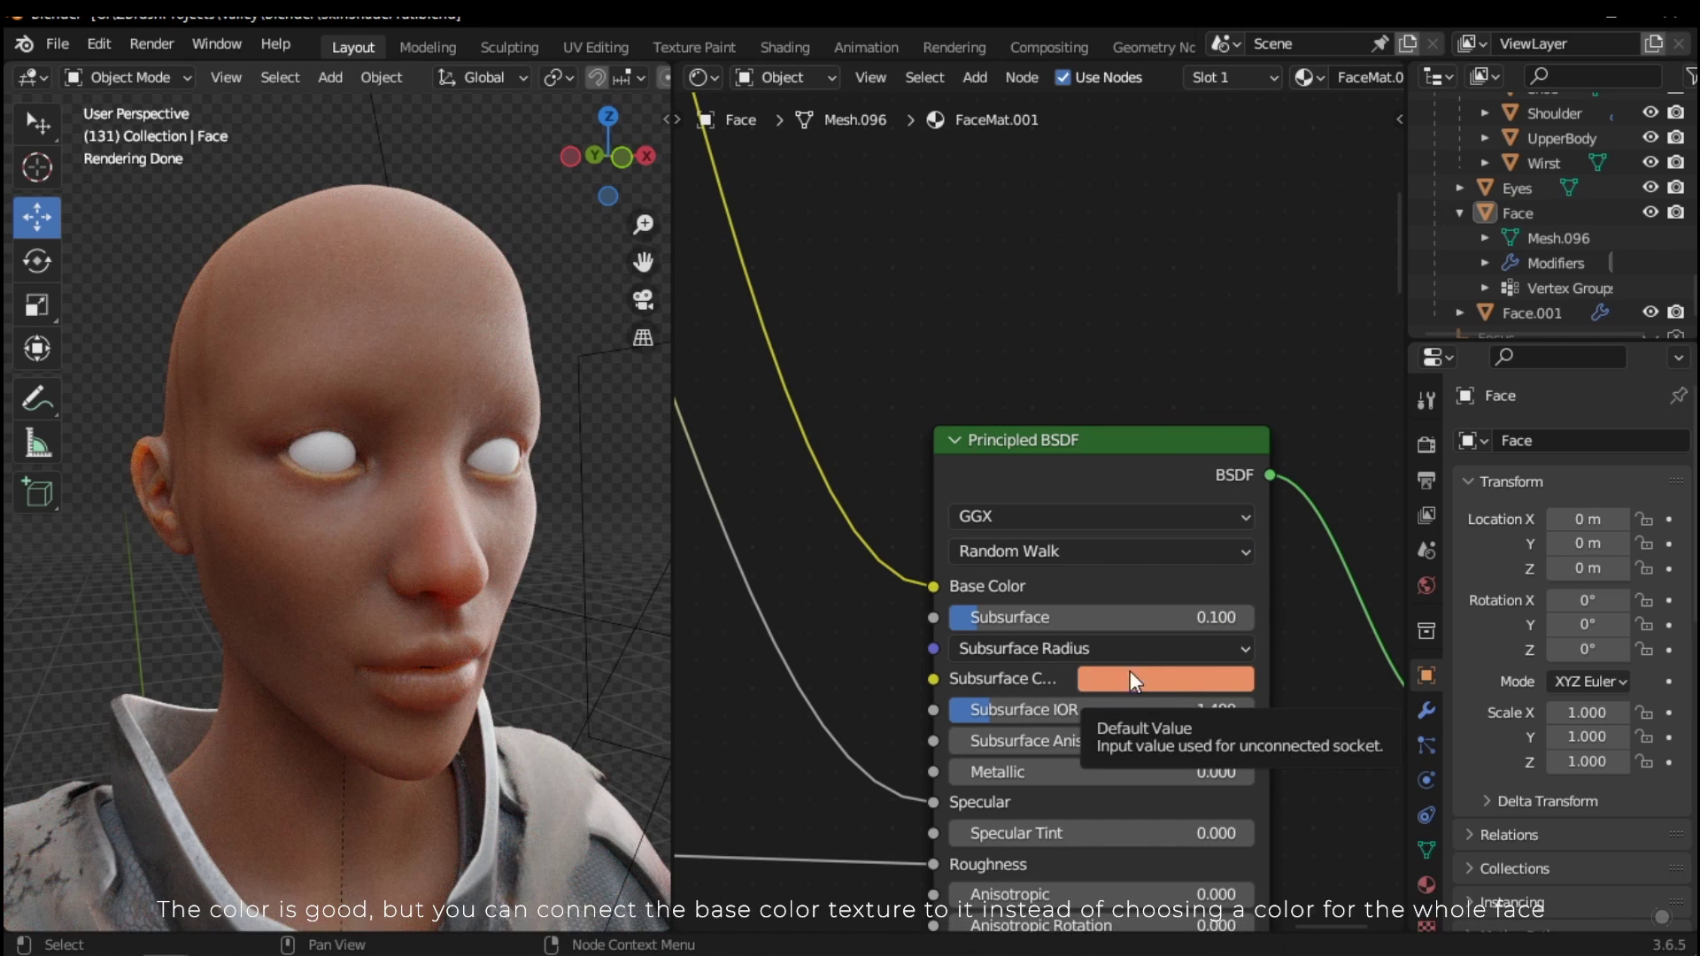
Step: Connect the base color texture's Color output to the Principled BSDF's Subsurface Color input
scroll(940, 652, down, 4)
middle_drag(944, 660, 1058, 792)
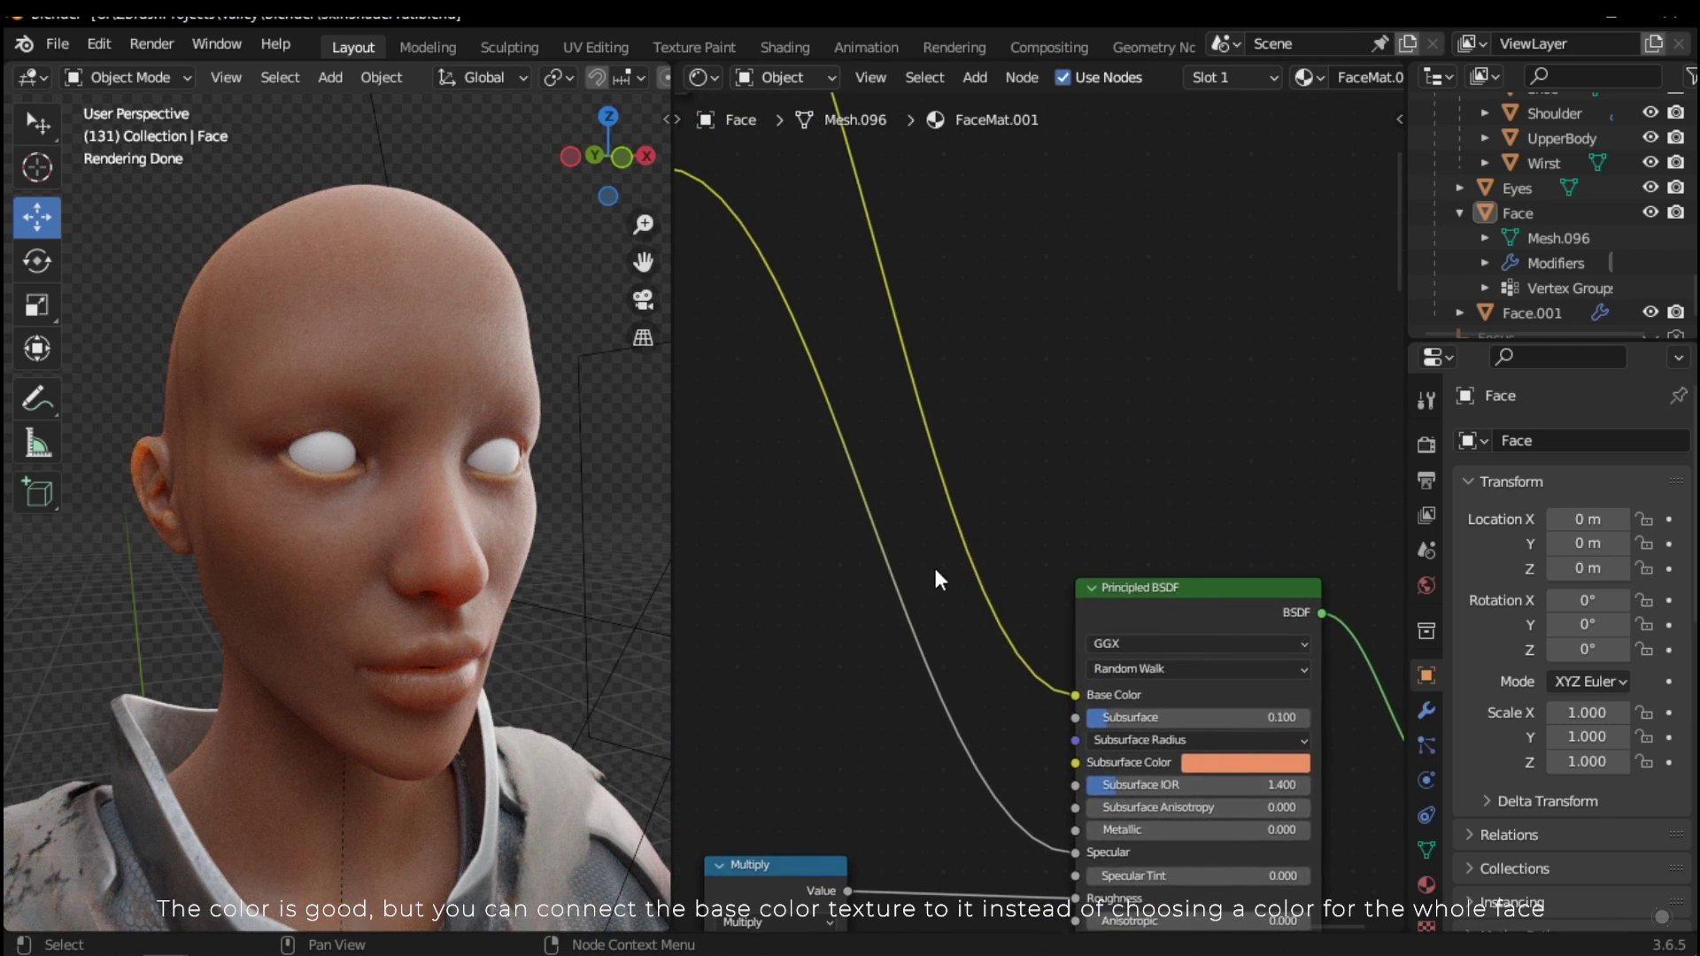
scroll(921, 567, down, 5)
middle_drag(893, 573, 992, 748)
scroll(995, 345, up, 2)
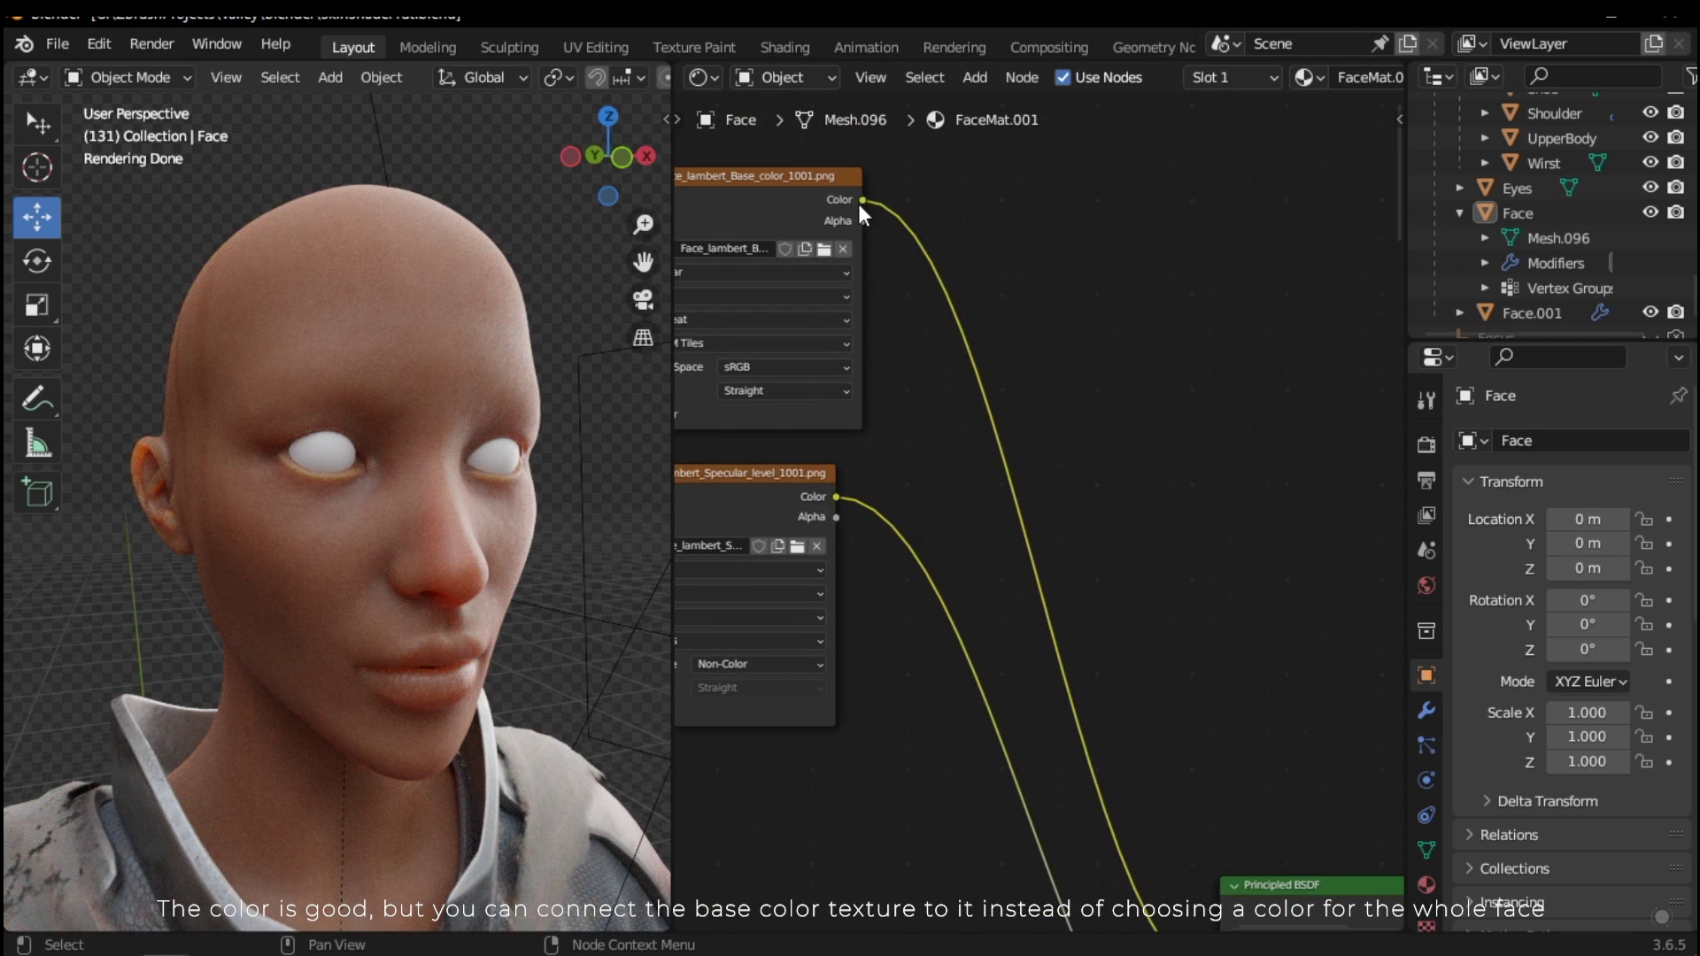
drag(861, 200, 1222, 733)
middle_drag(1163, 830, 927, 795)
scroll(939, 790, up, 3)
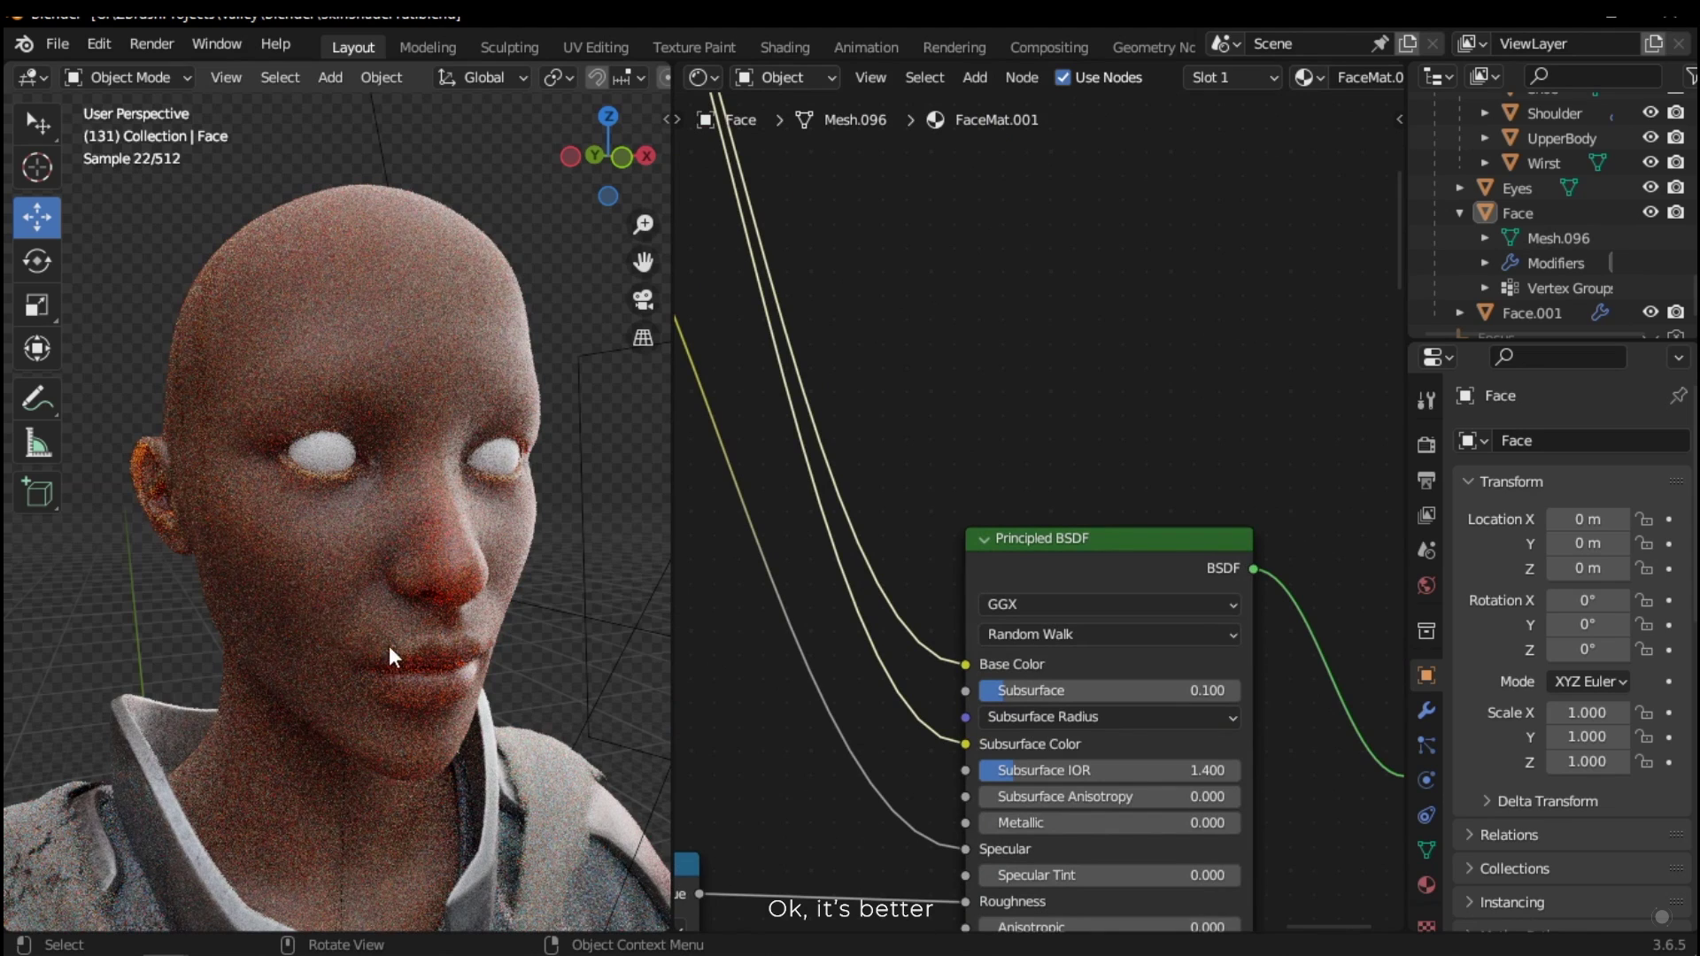
Step: Set the Principled BSDF's Subsurface value to 0.03 and inspect the ear and side of the face
middle_drag(1248, 749, 1170, 720)
scroll(1122, 666, up, 3)
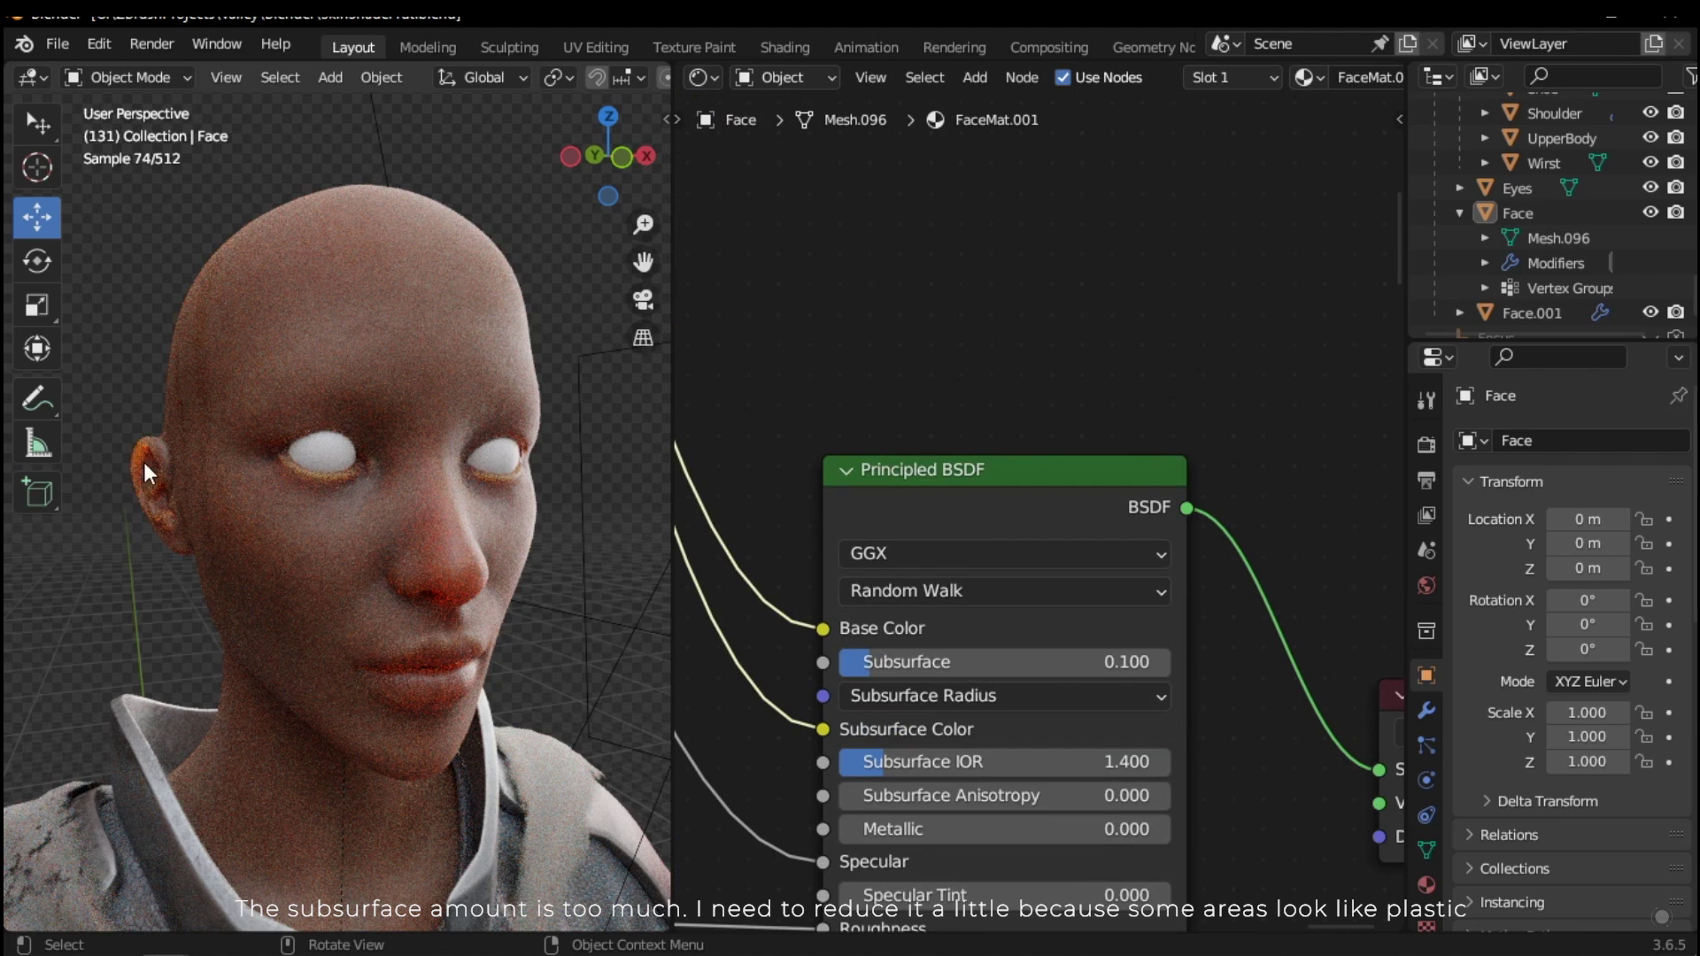
middle_drag(1031, 659, 1065, 596)
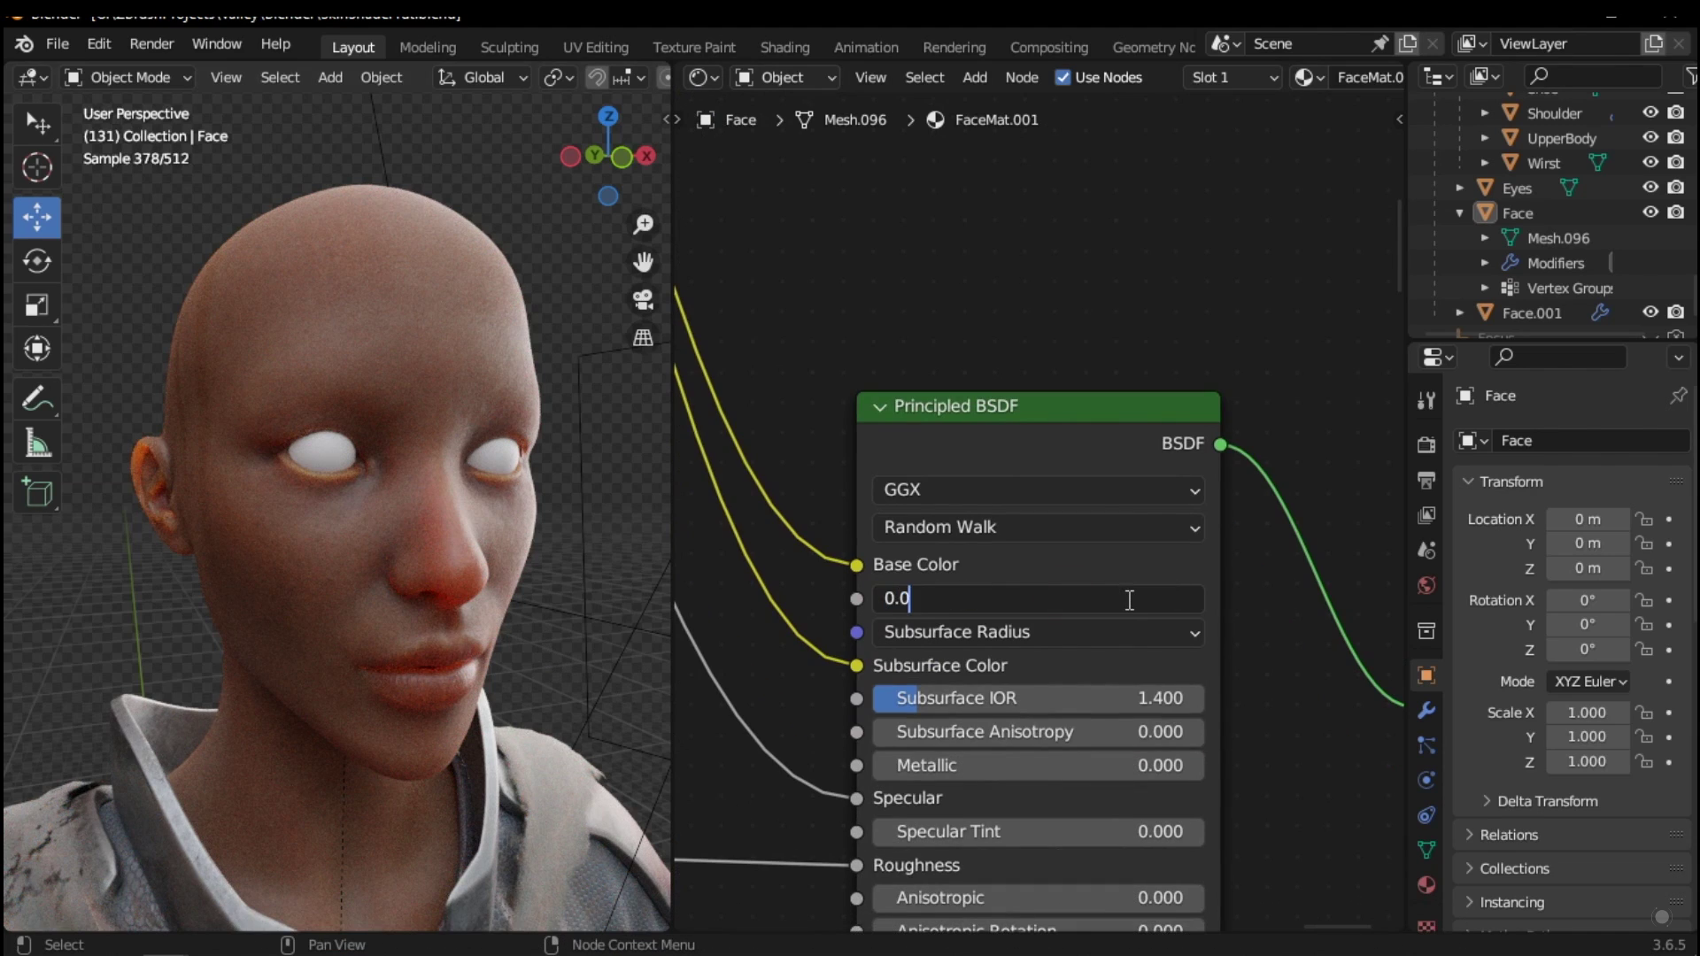
text(3)
key(Return)
click(560, 586)
click(135, 471)
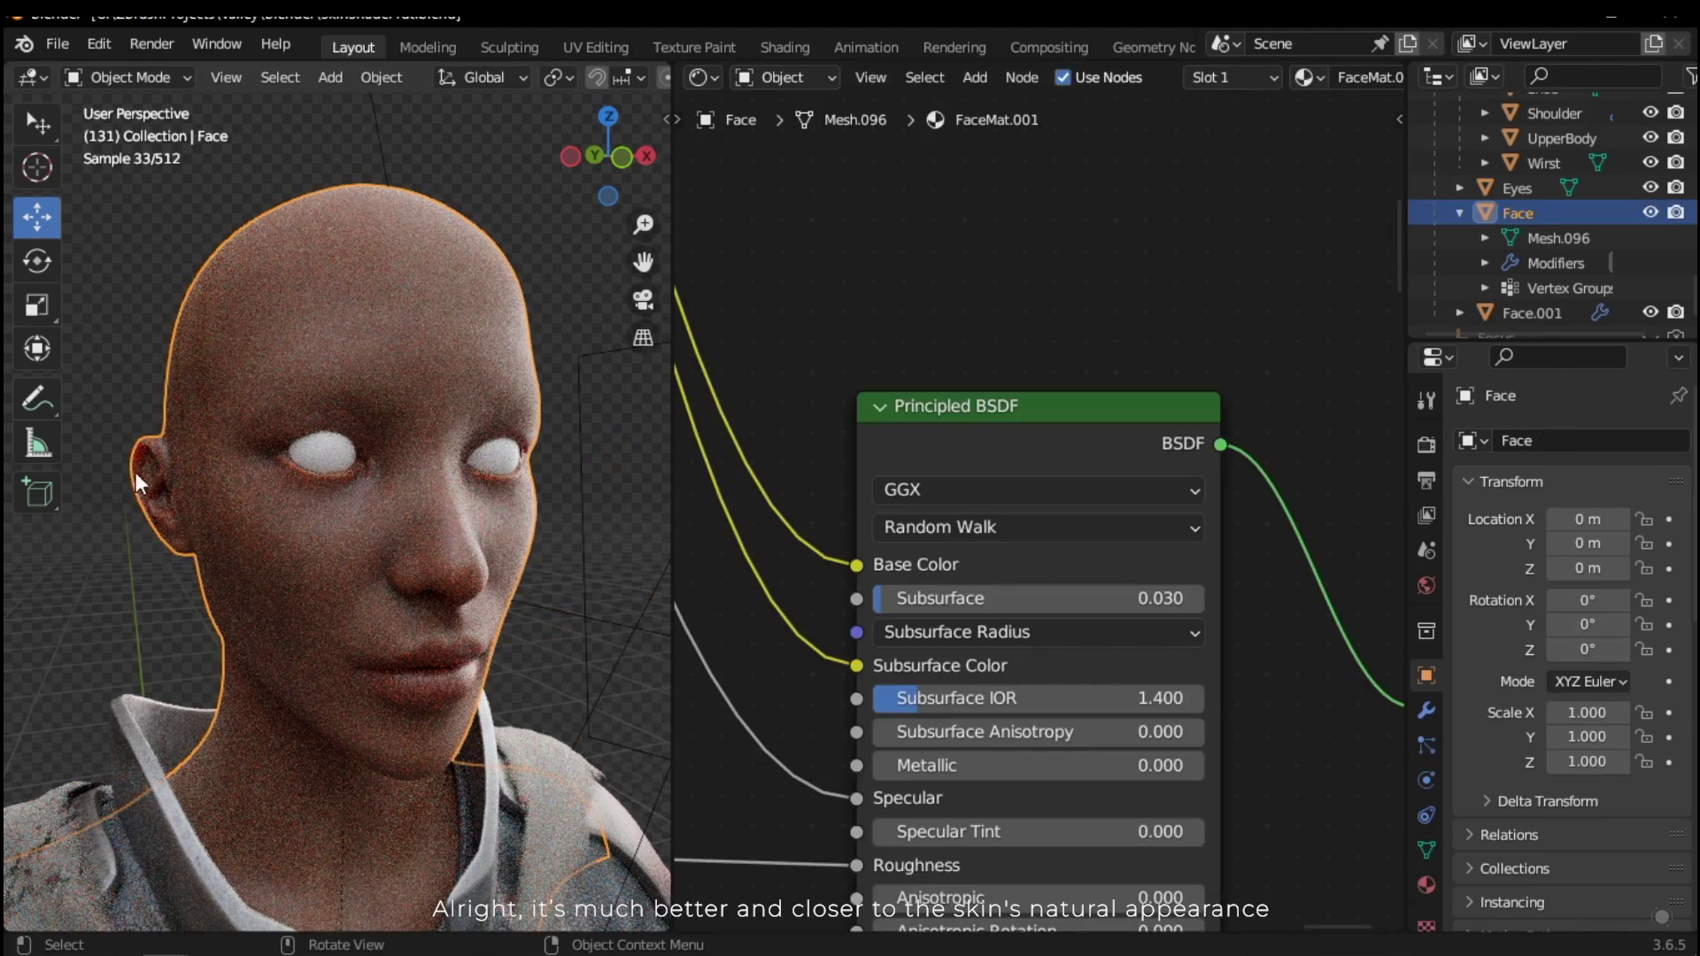
middle_drag(225, 545, 267, 541)
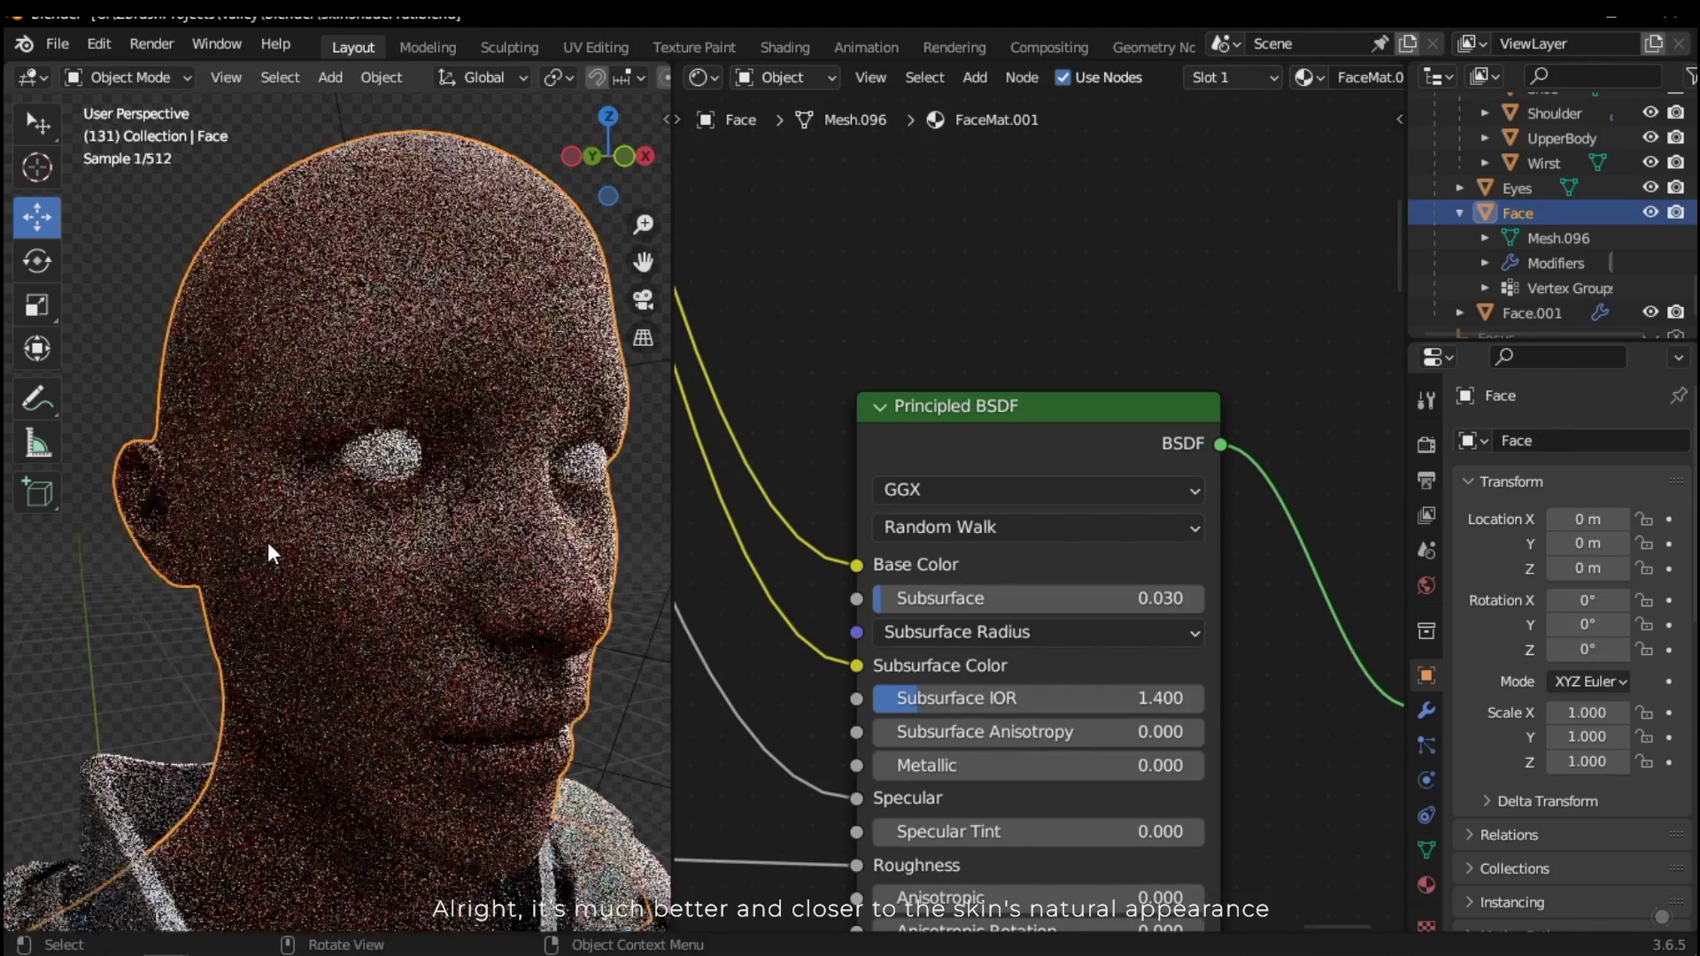
Step: Try a value of 5 for the first component of the Subsurface Radius
middle_drag(1320, 645, 1327, 572)
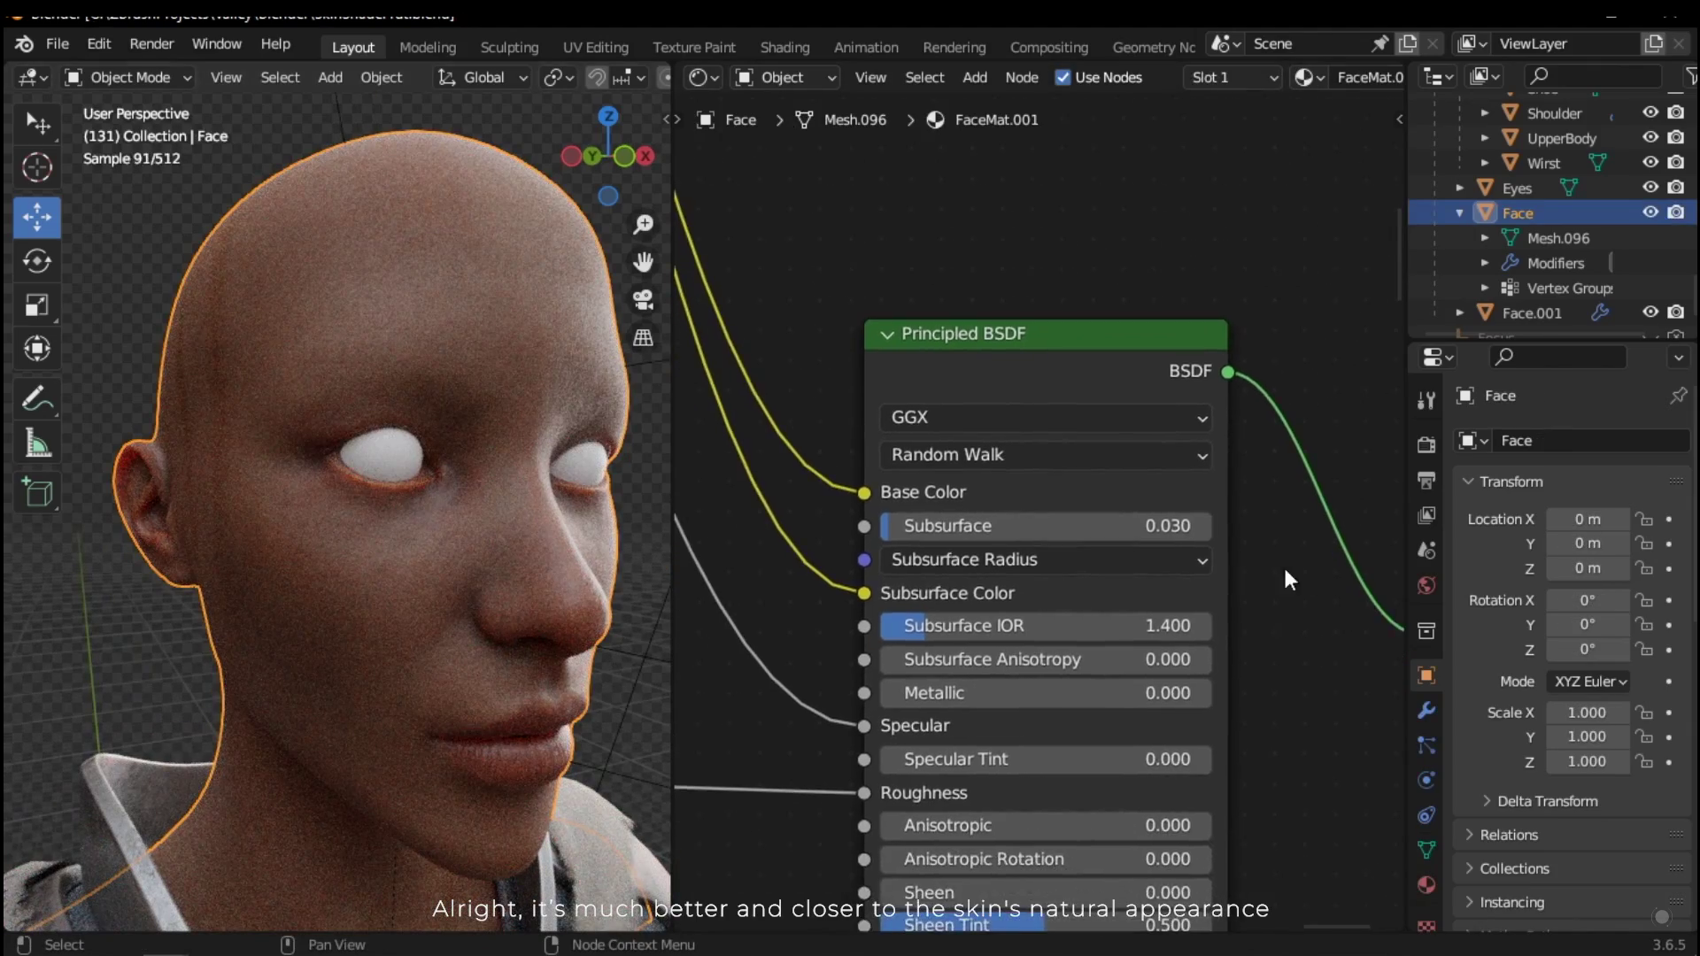
click(968, 562)
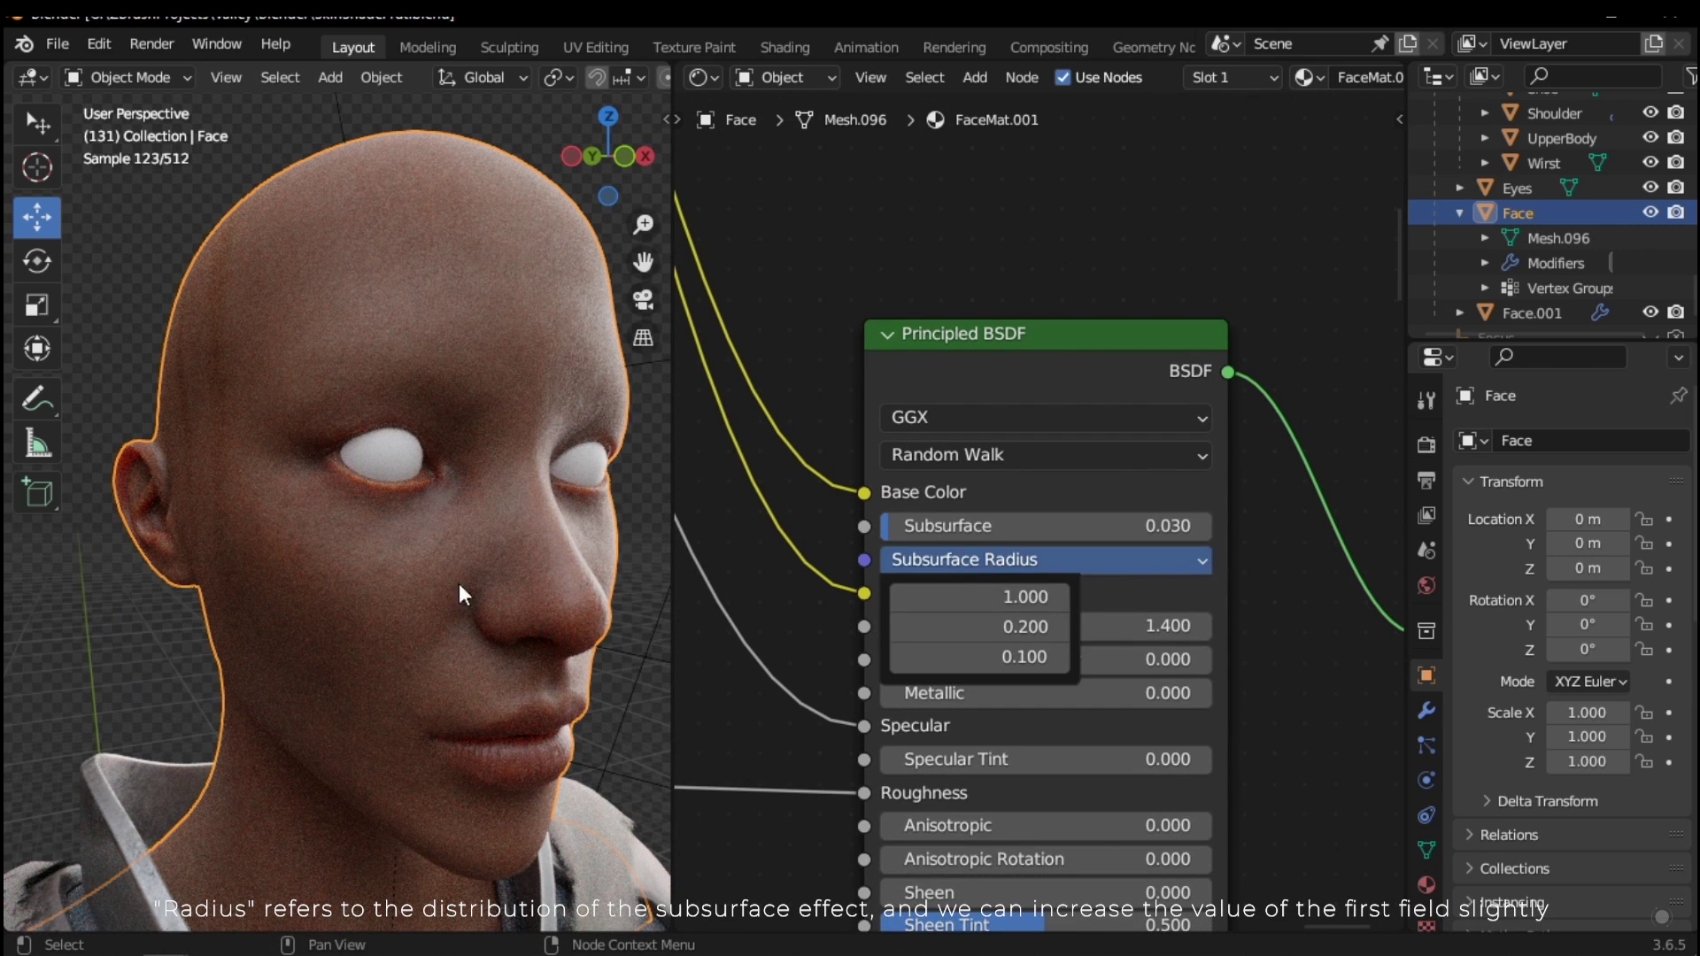
click(1064, 607)
text(5)
key(Return)
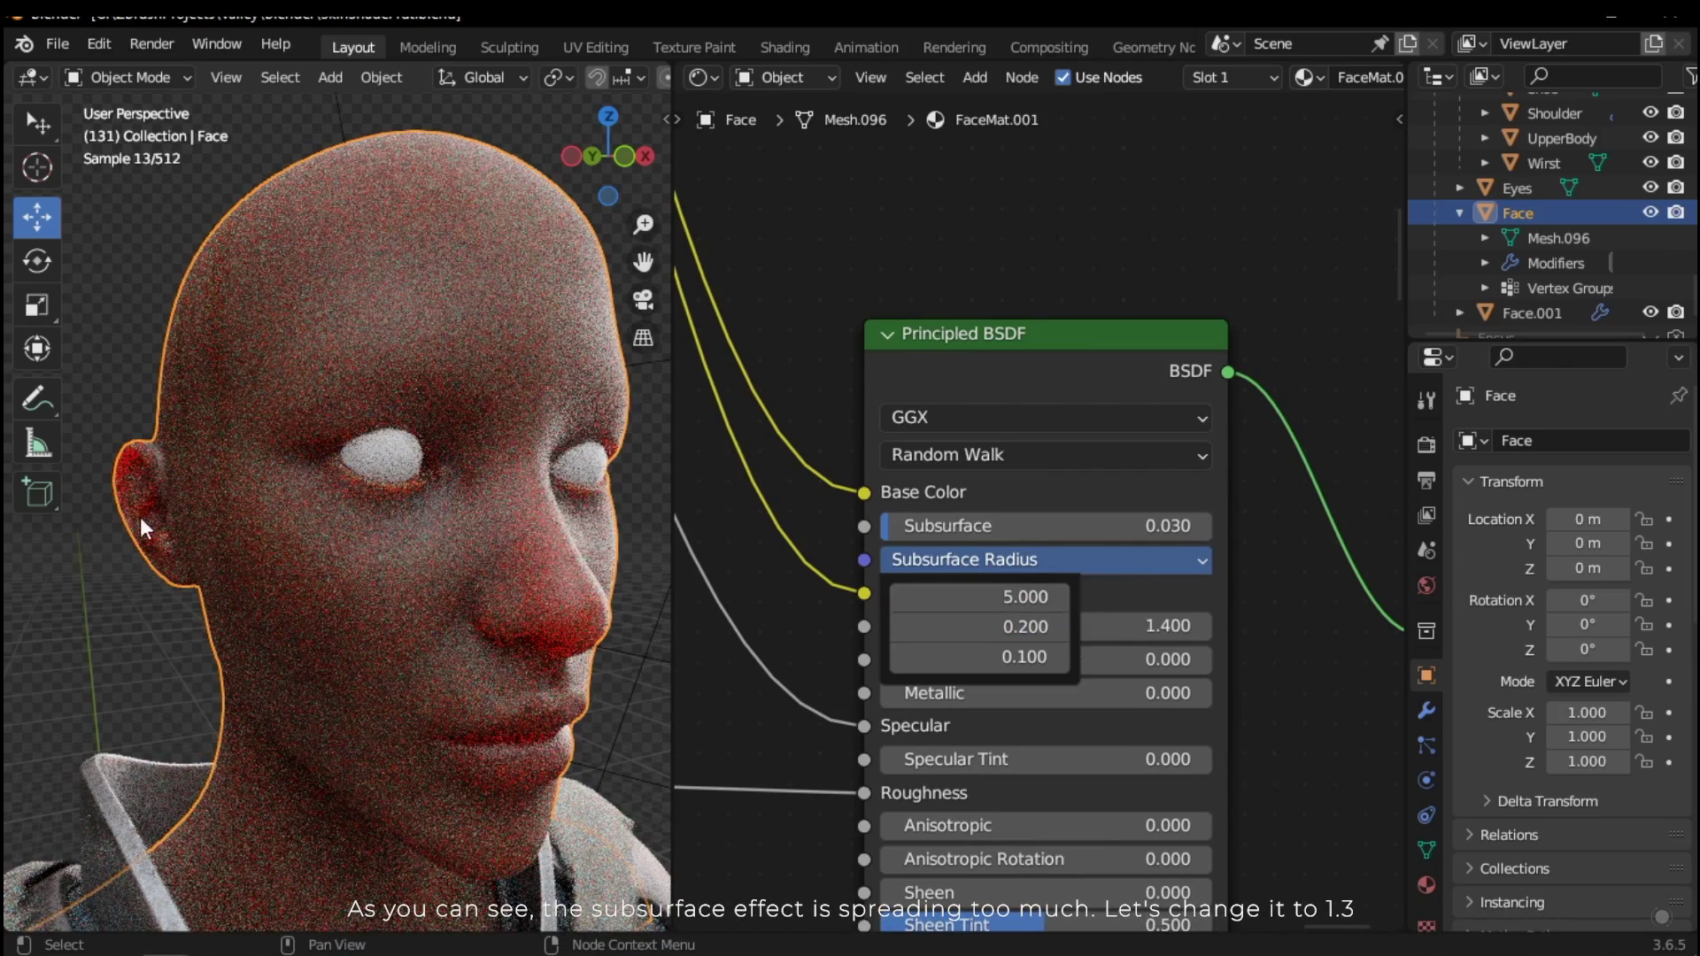
Step: Set the first component of the Subsurface Radius to 1.3, keeping the Face object active and its Principled BSDF node selected
click(984, 599)
text(1.3)
key(Return)
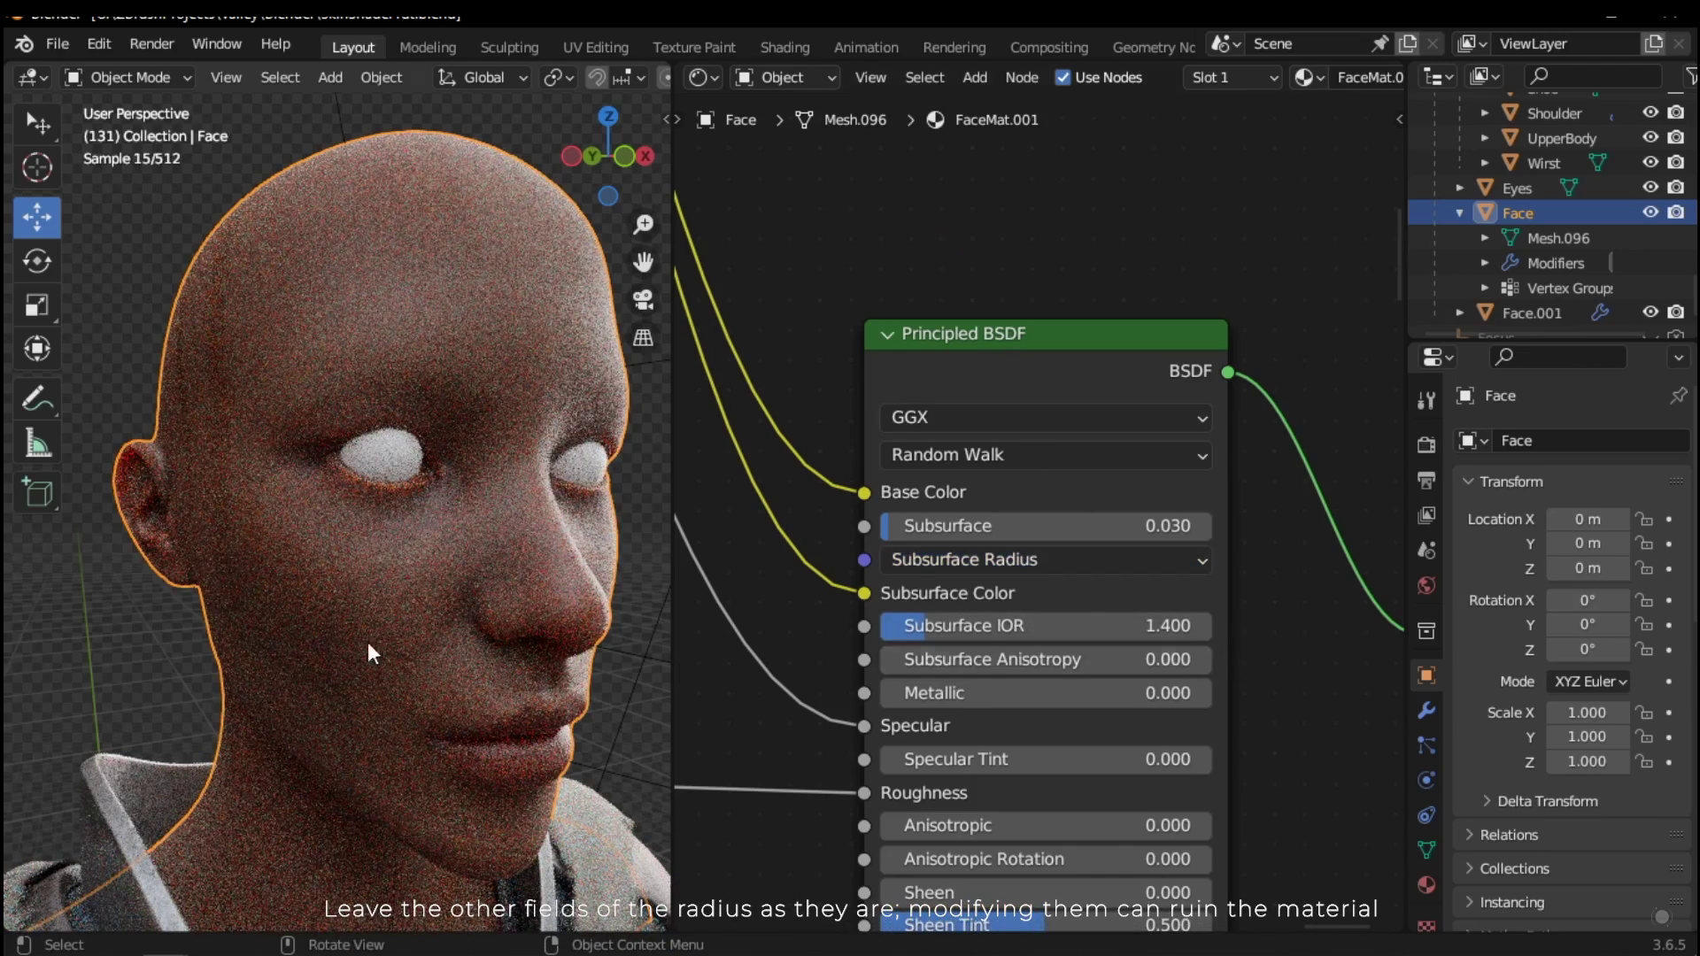
click(614, 665)
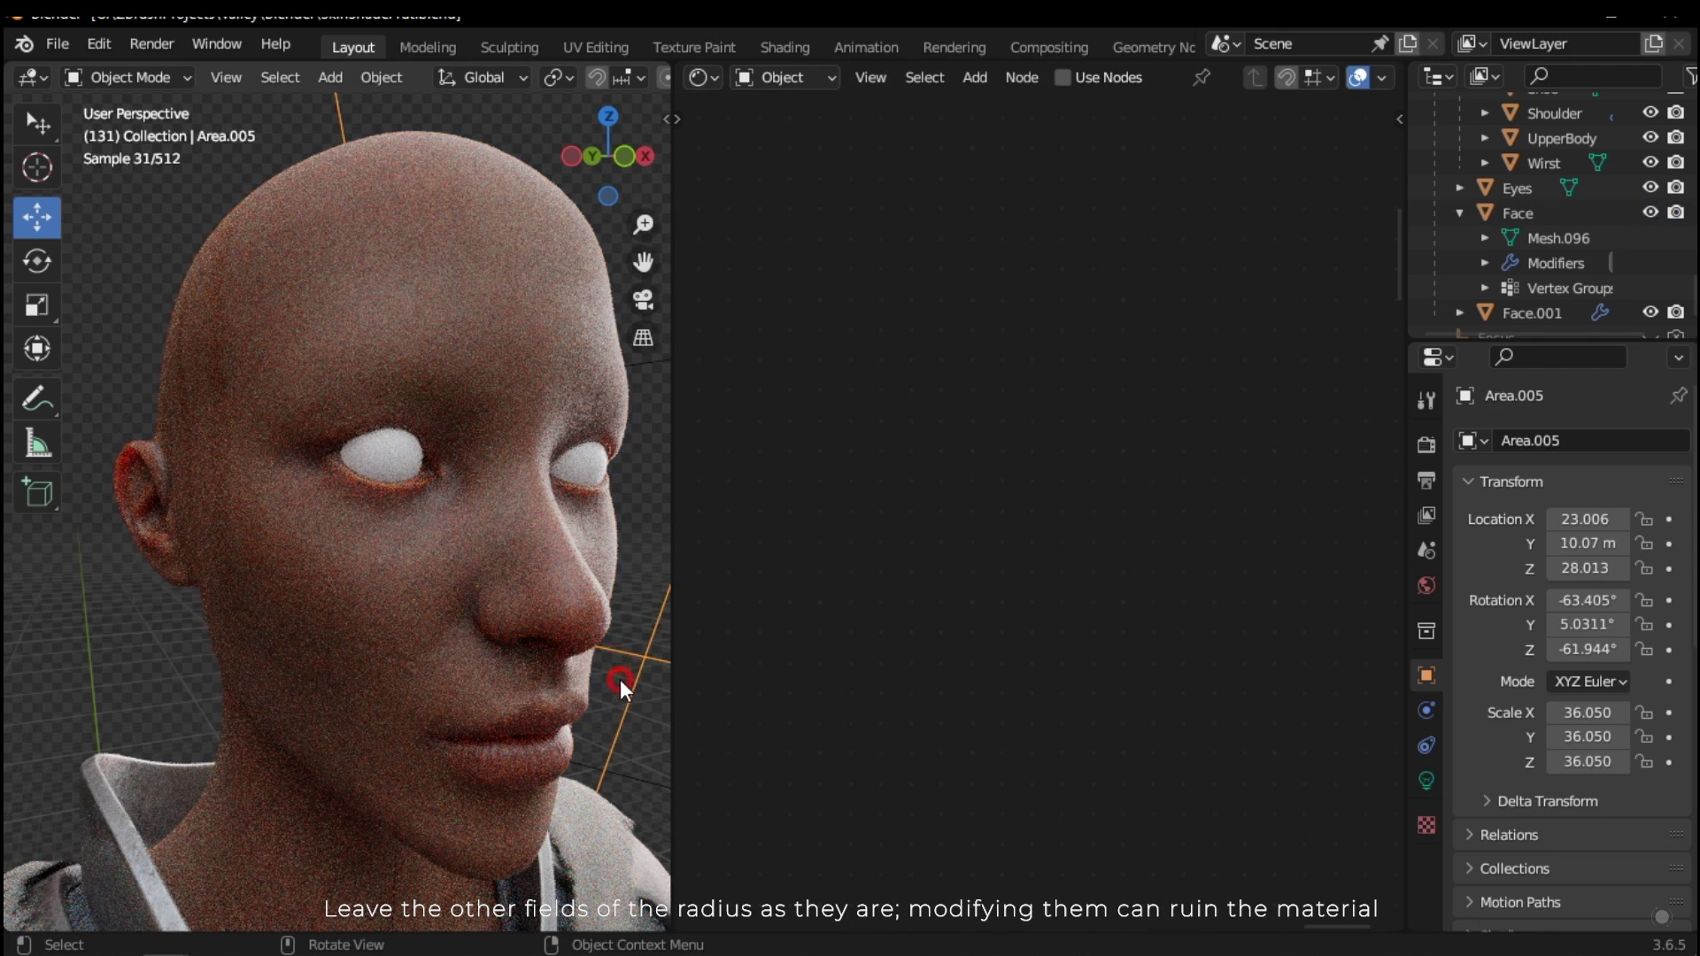
key(ctrl+z)
click(1159, 567)
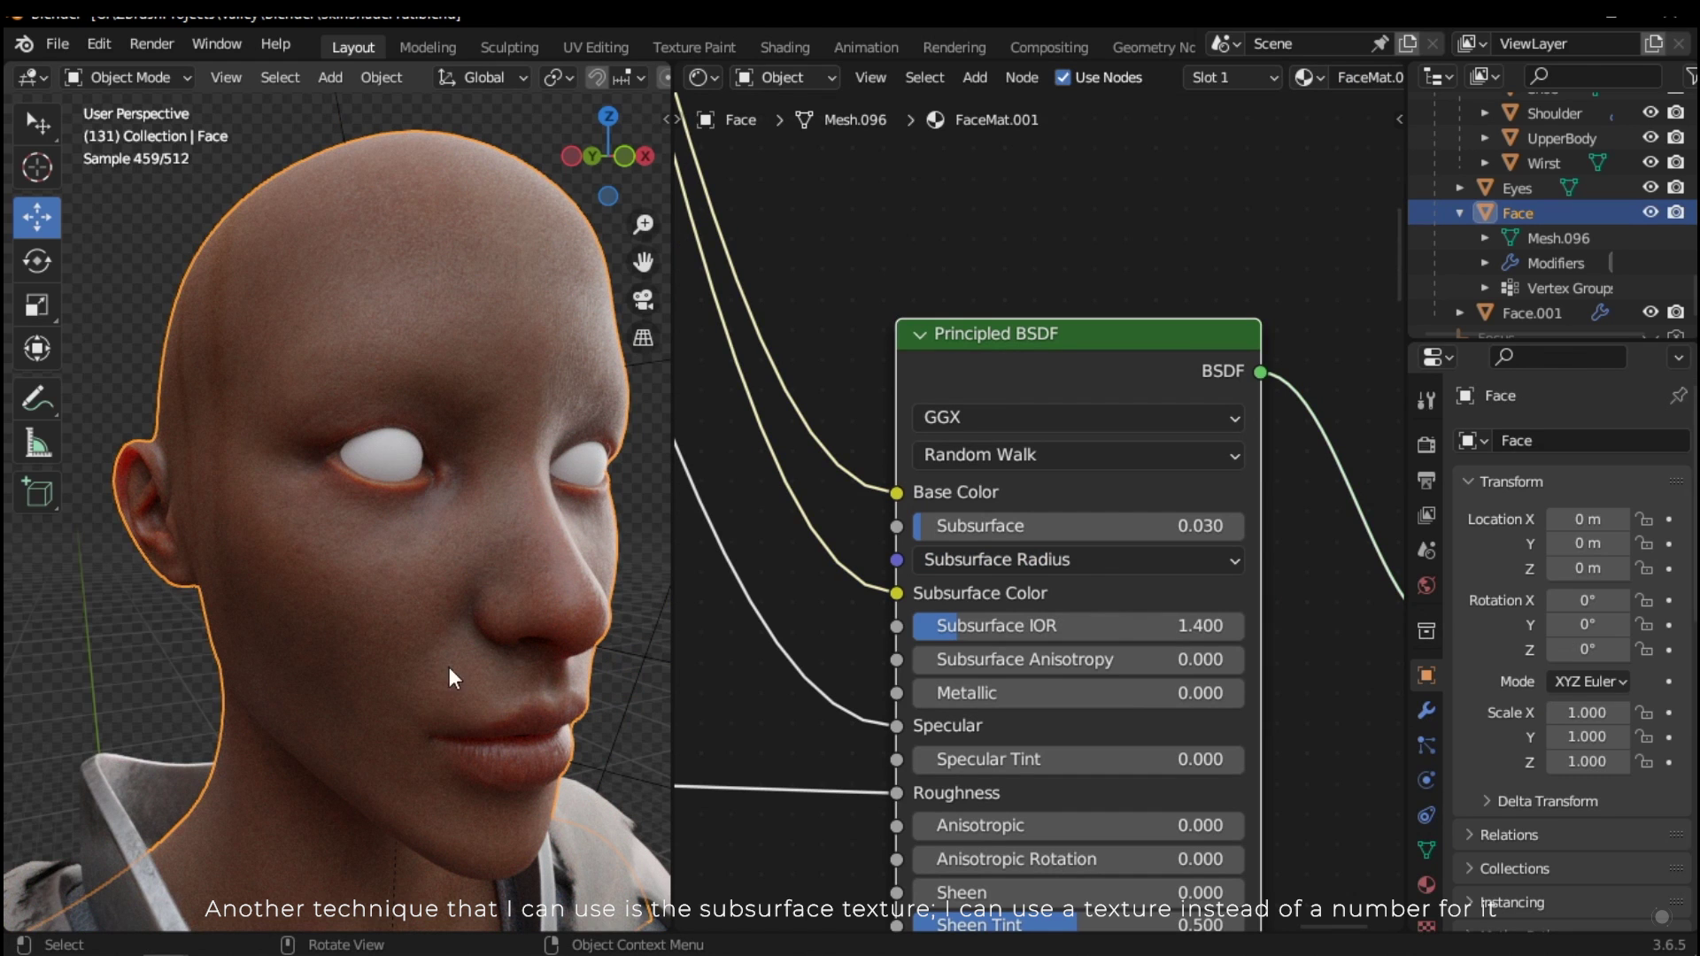
Step: Bring Face_lambert_Scattering_1001.png from the Face textures folder into the shader graph between the specular and roughness textures, and save the file
scroll(908, 632, down, 3)
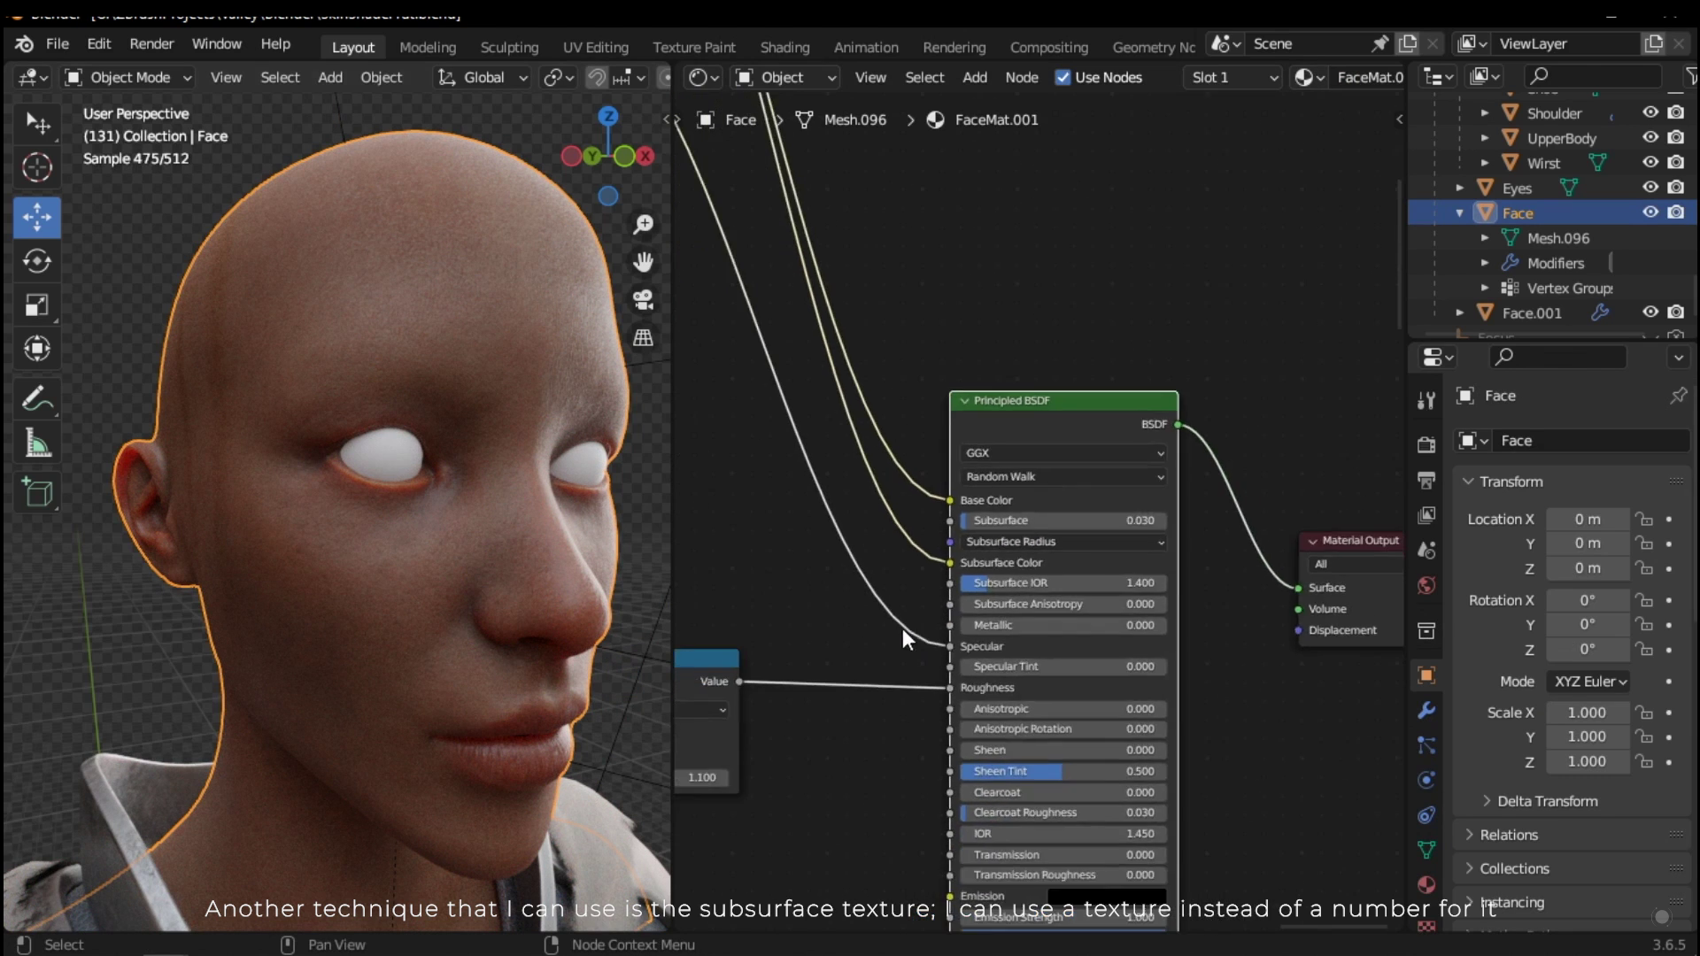
middle_drag(901, 629, 1186, 758)
scroll(1187, 758, down, 2)
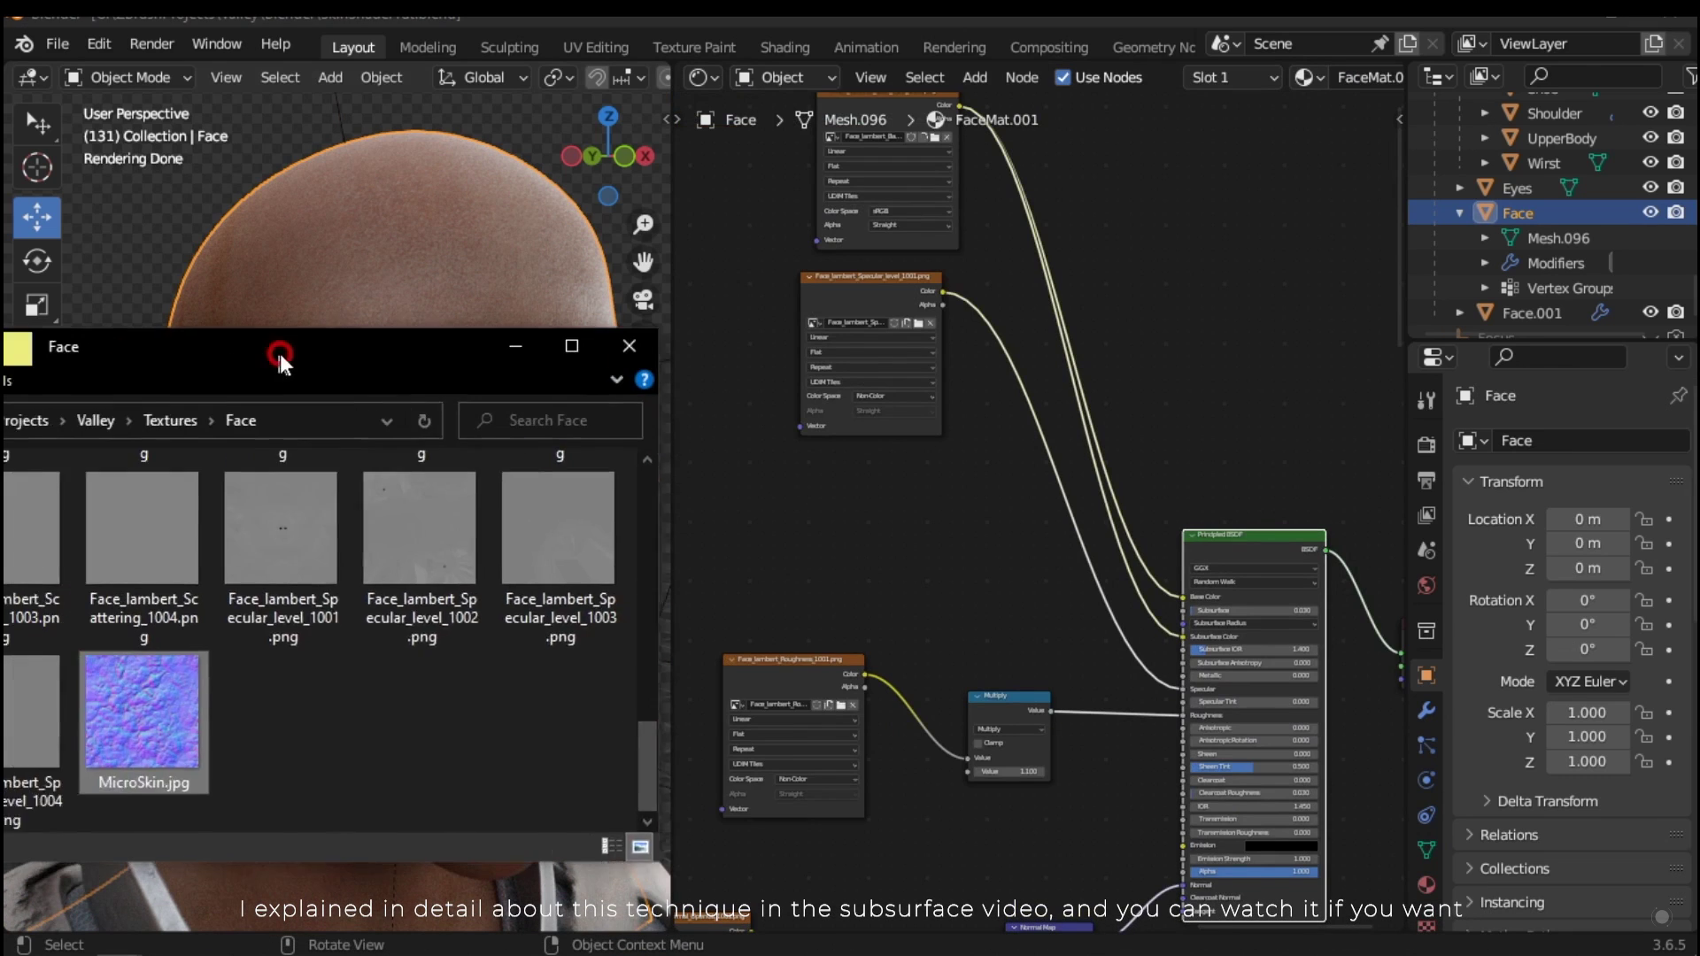
drag(280, 354, 554, 343)
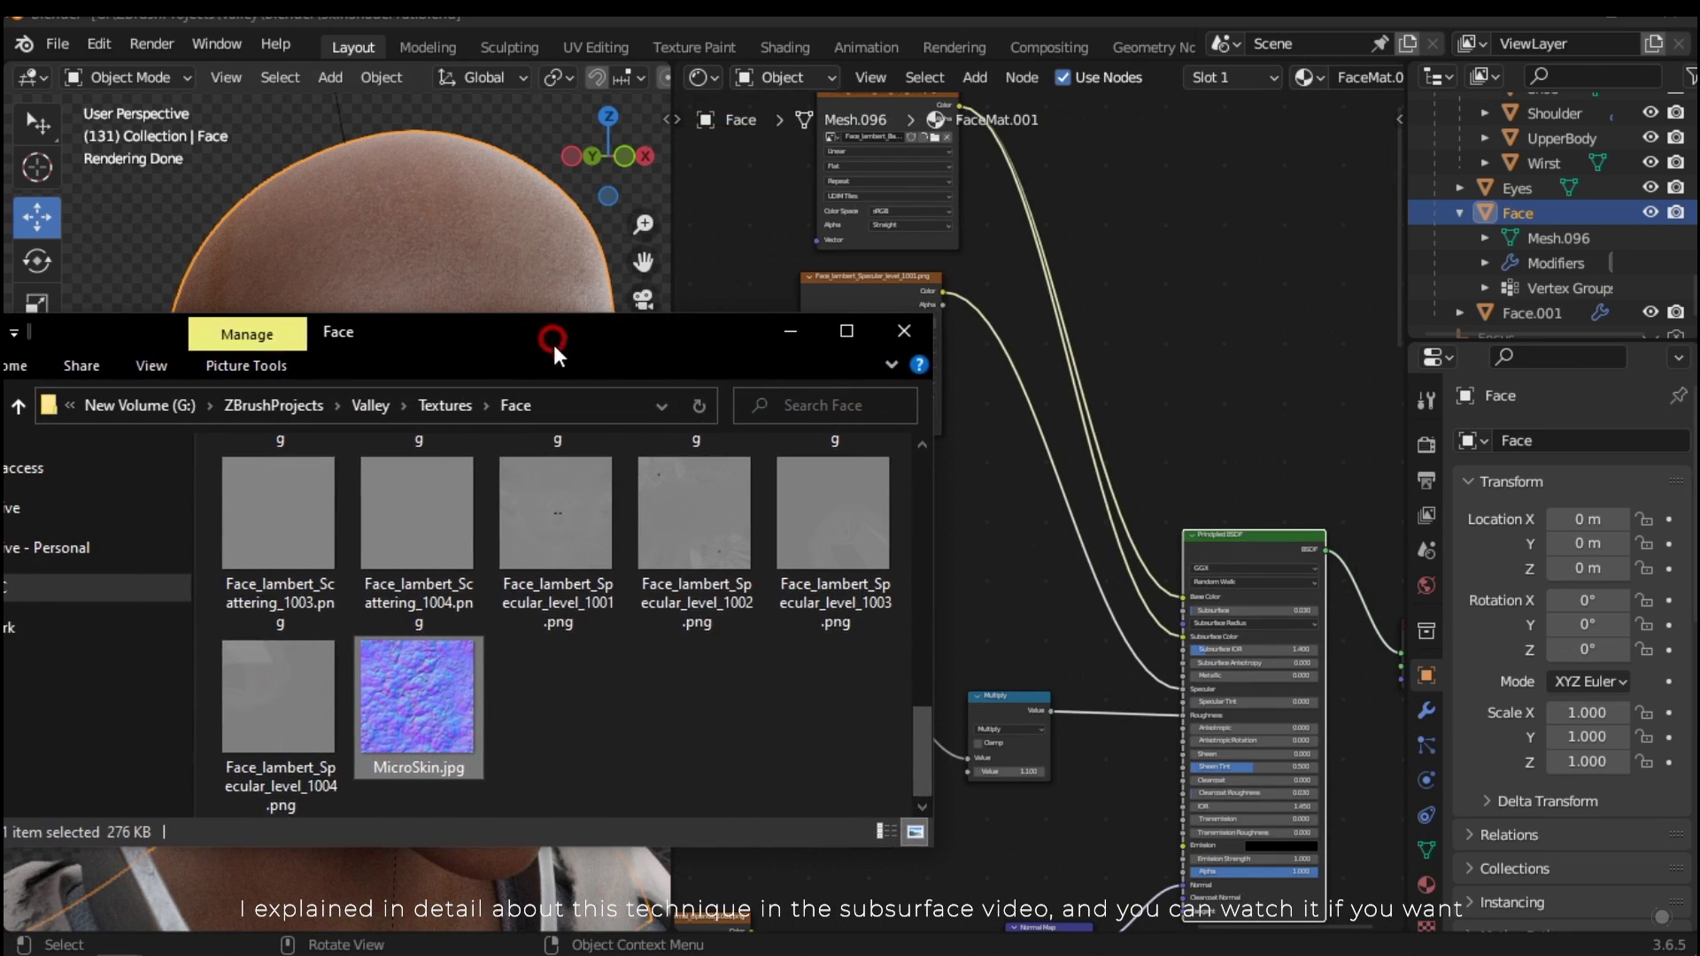
scroll(741, 605, up, 1)
scroll(761, 611, up, 1)
scroll(752, 584, down, 1)
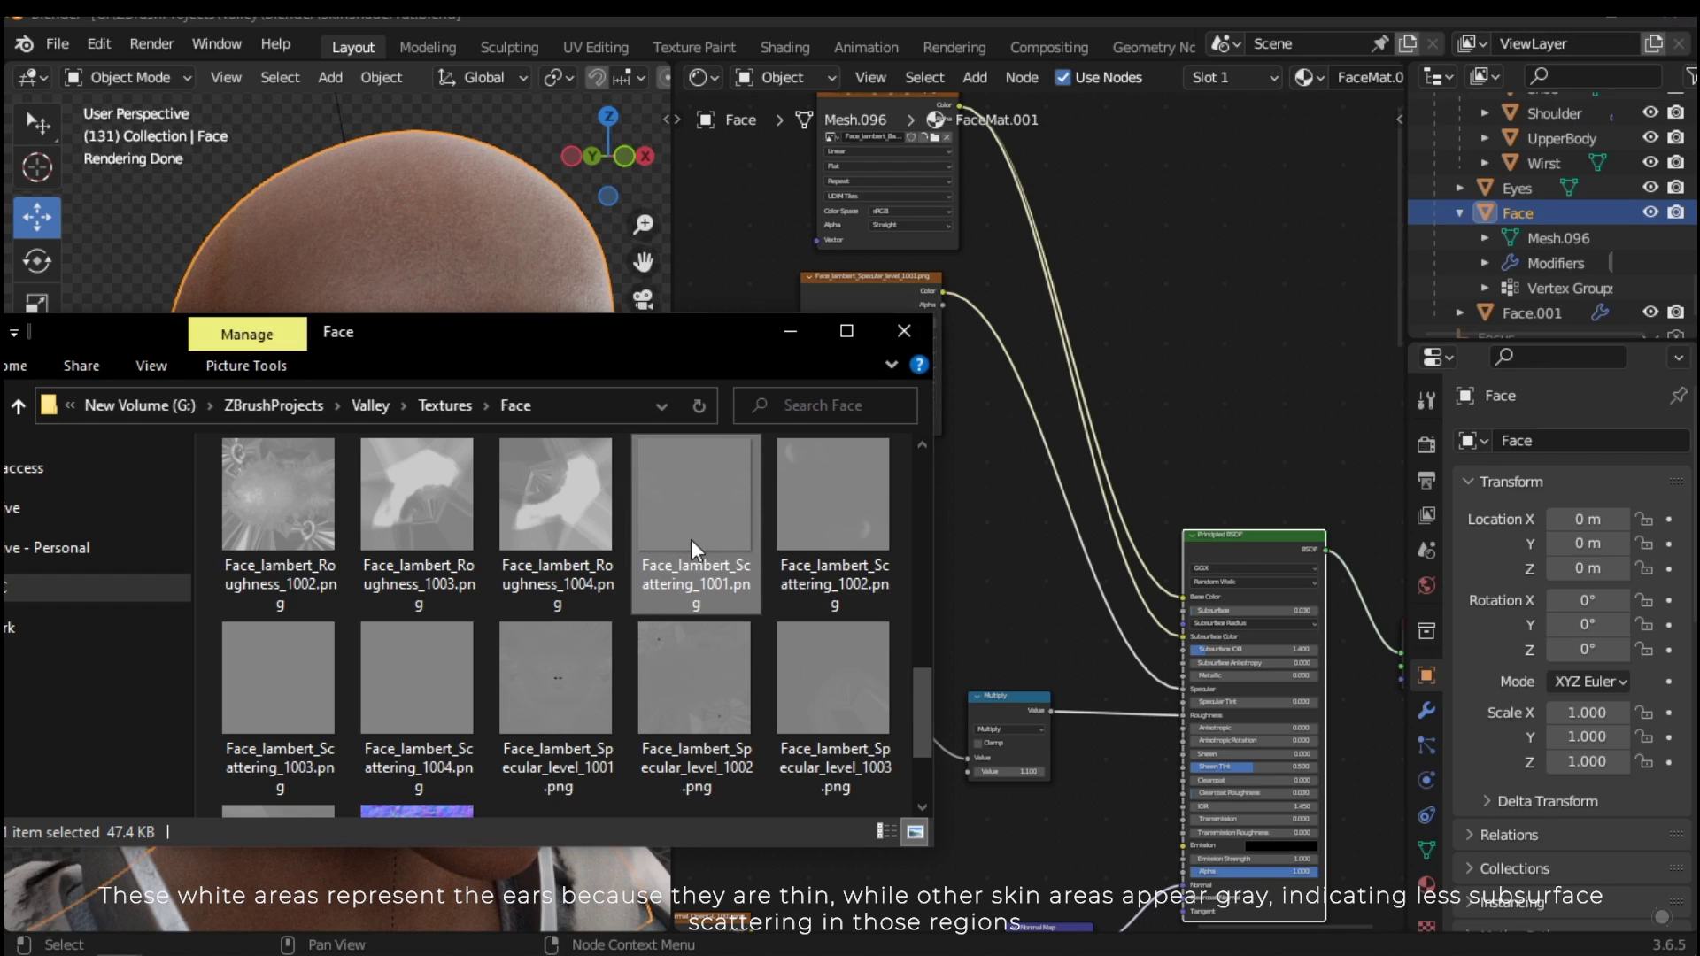
drag(690, 539, 855, 502)
click(1022, 549)
key(ctrl+s)
Step: Set the scattering texture's color space to Non-Color and its source to UDIM Tiles
scroll(885, 575, up, 4)
click(947, 694)
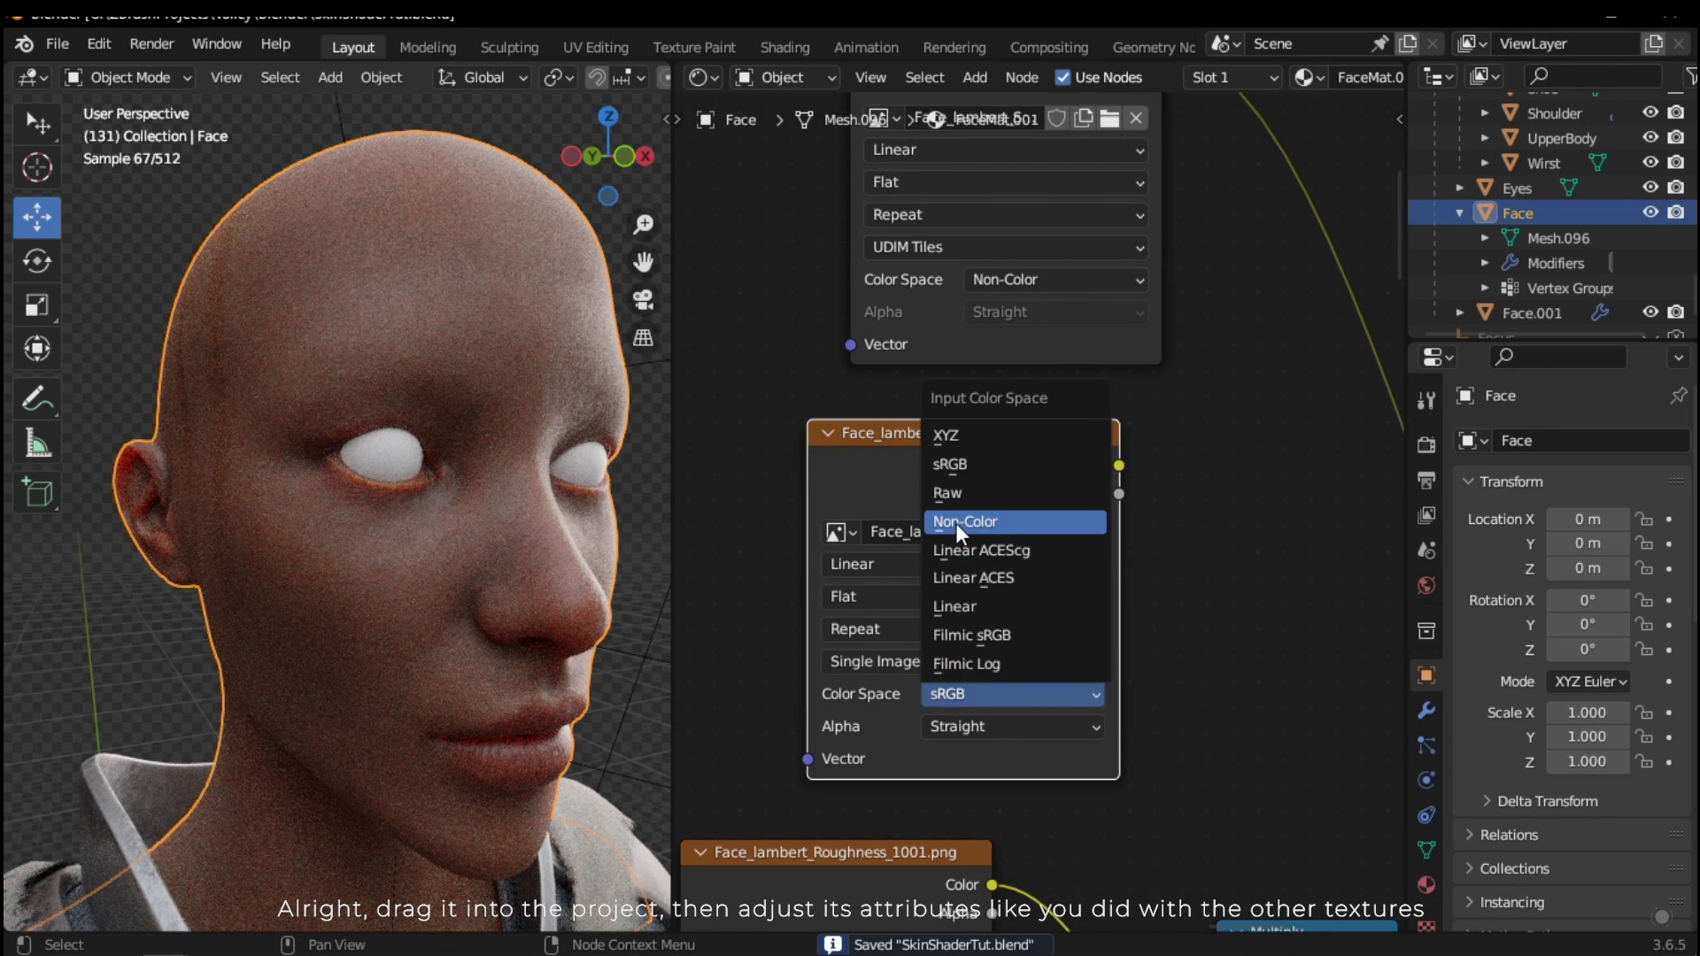
click(1017, 518)
click(885, 661)
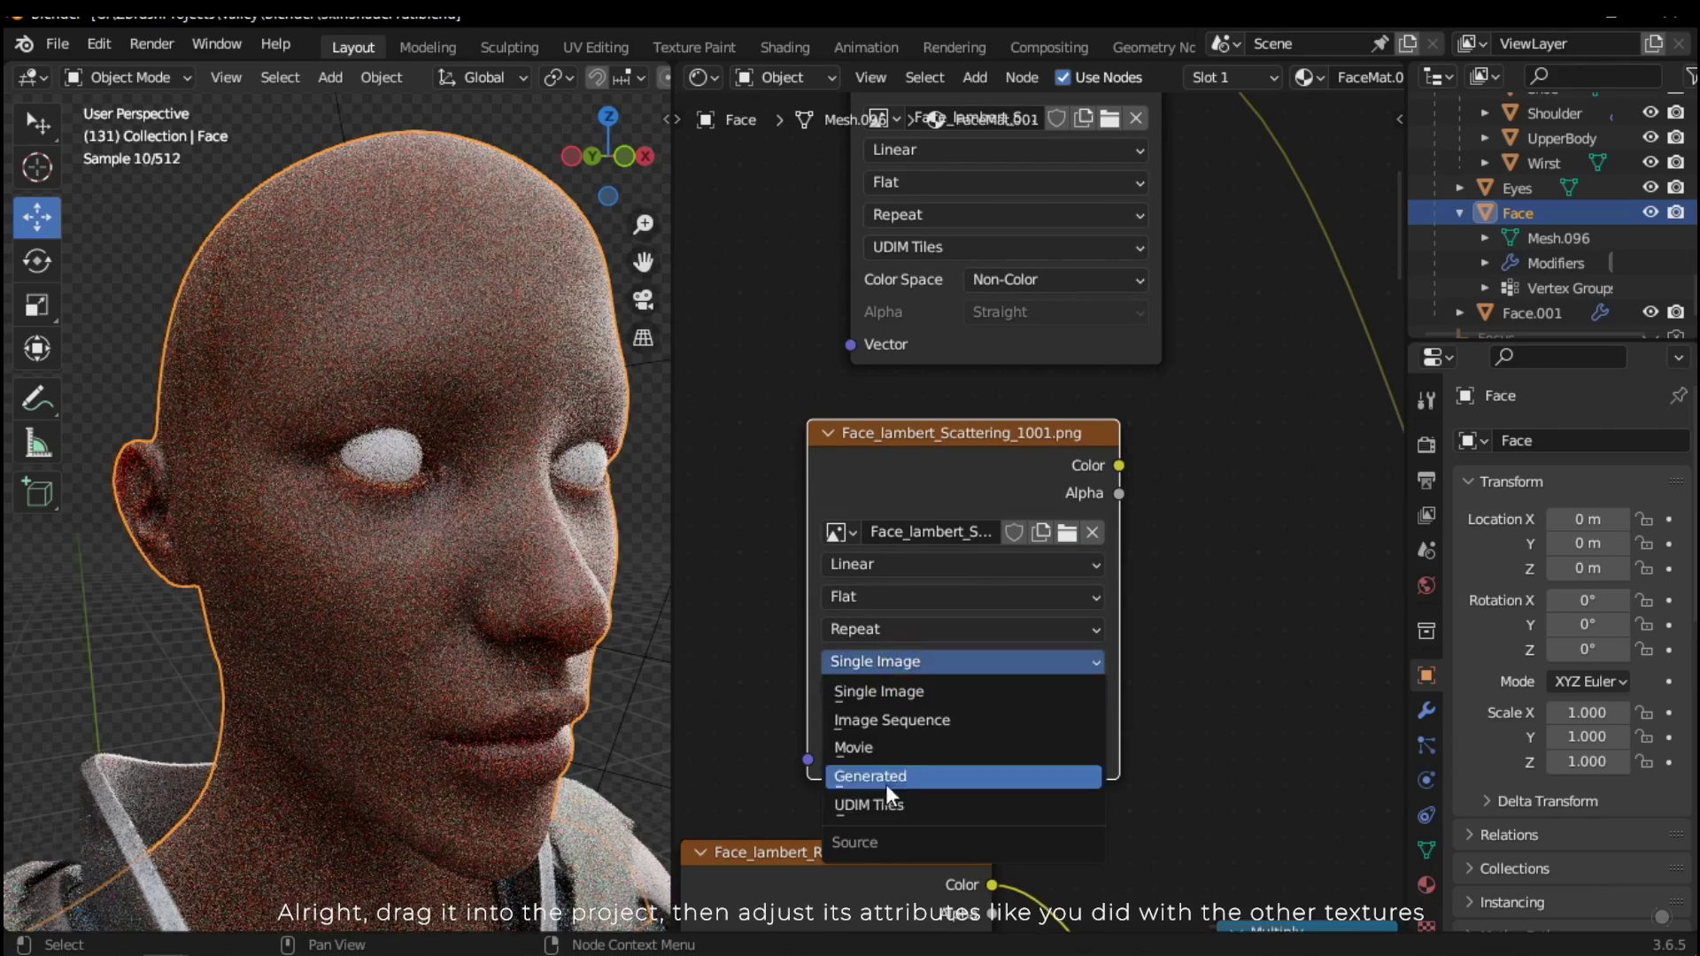
click(878, 804)
Step: Connect the scattering texture's Color output to the Principled BSDF's Subsurface input and inspect the face
middle_drag(1146, 603, 799, 469)
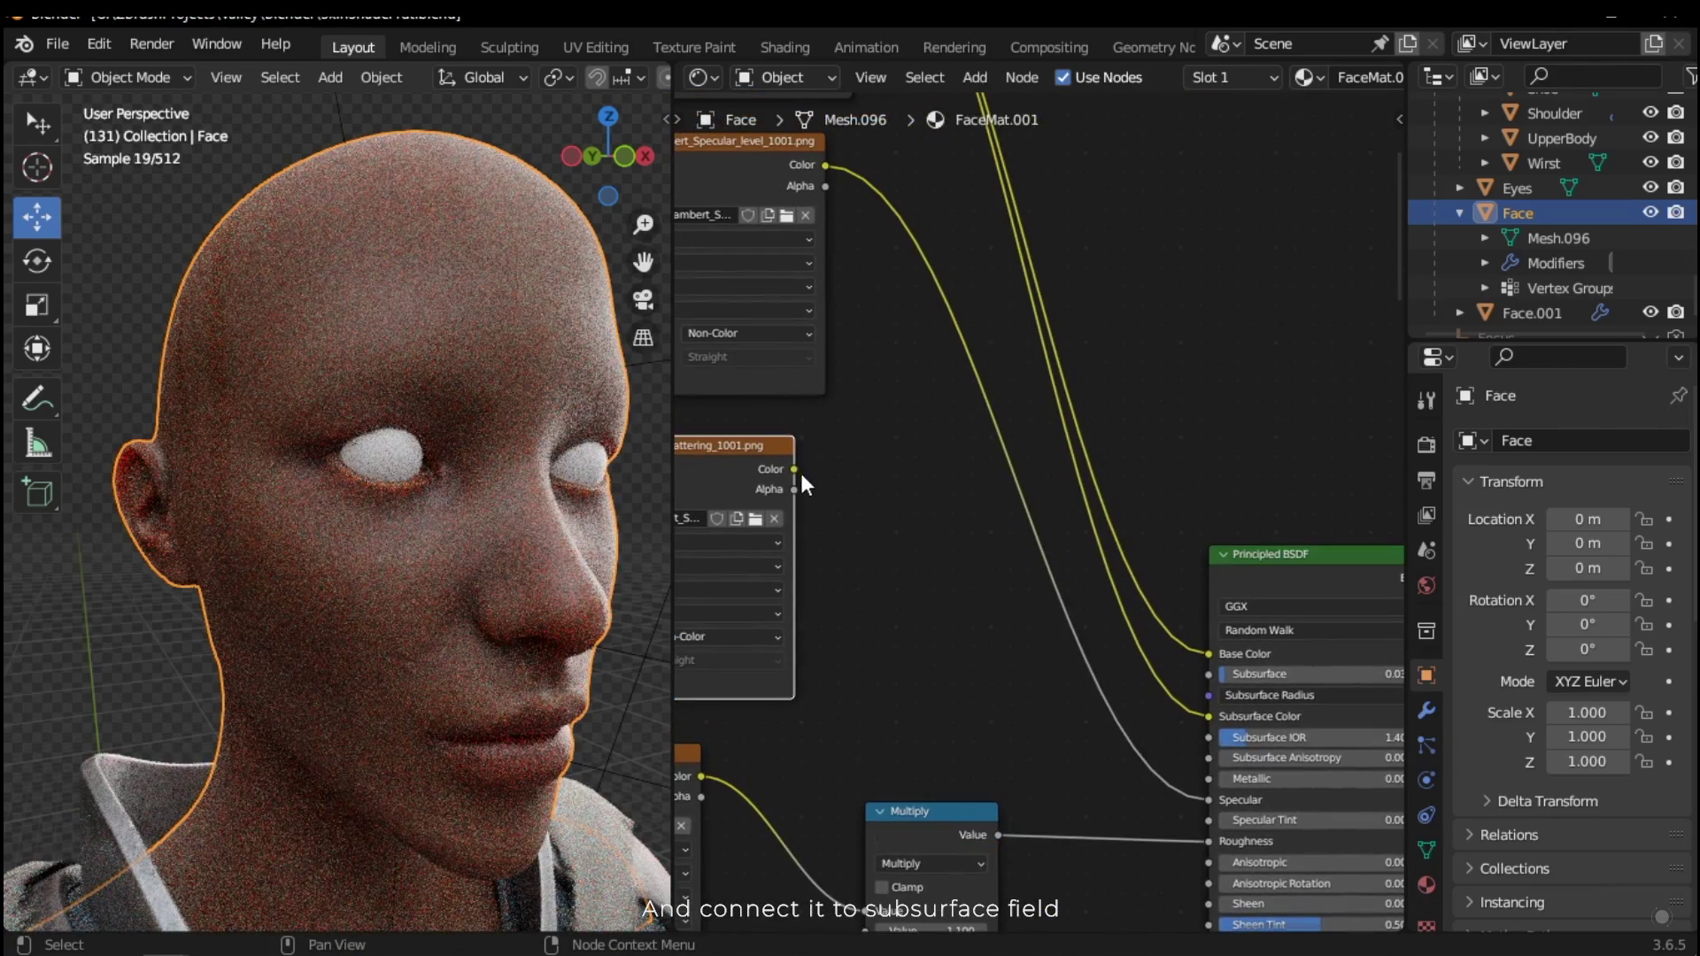
drag(799, 469, 1213, 674)
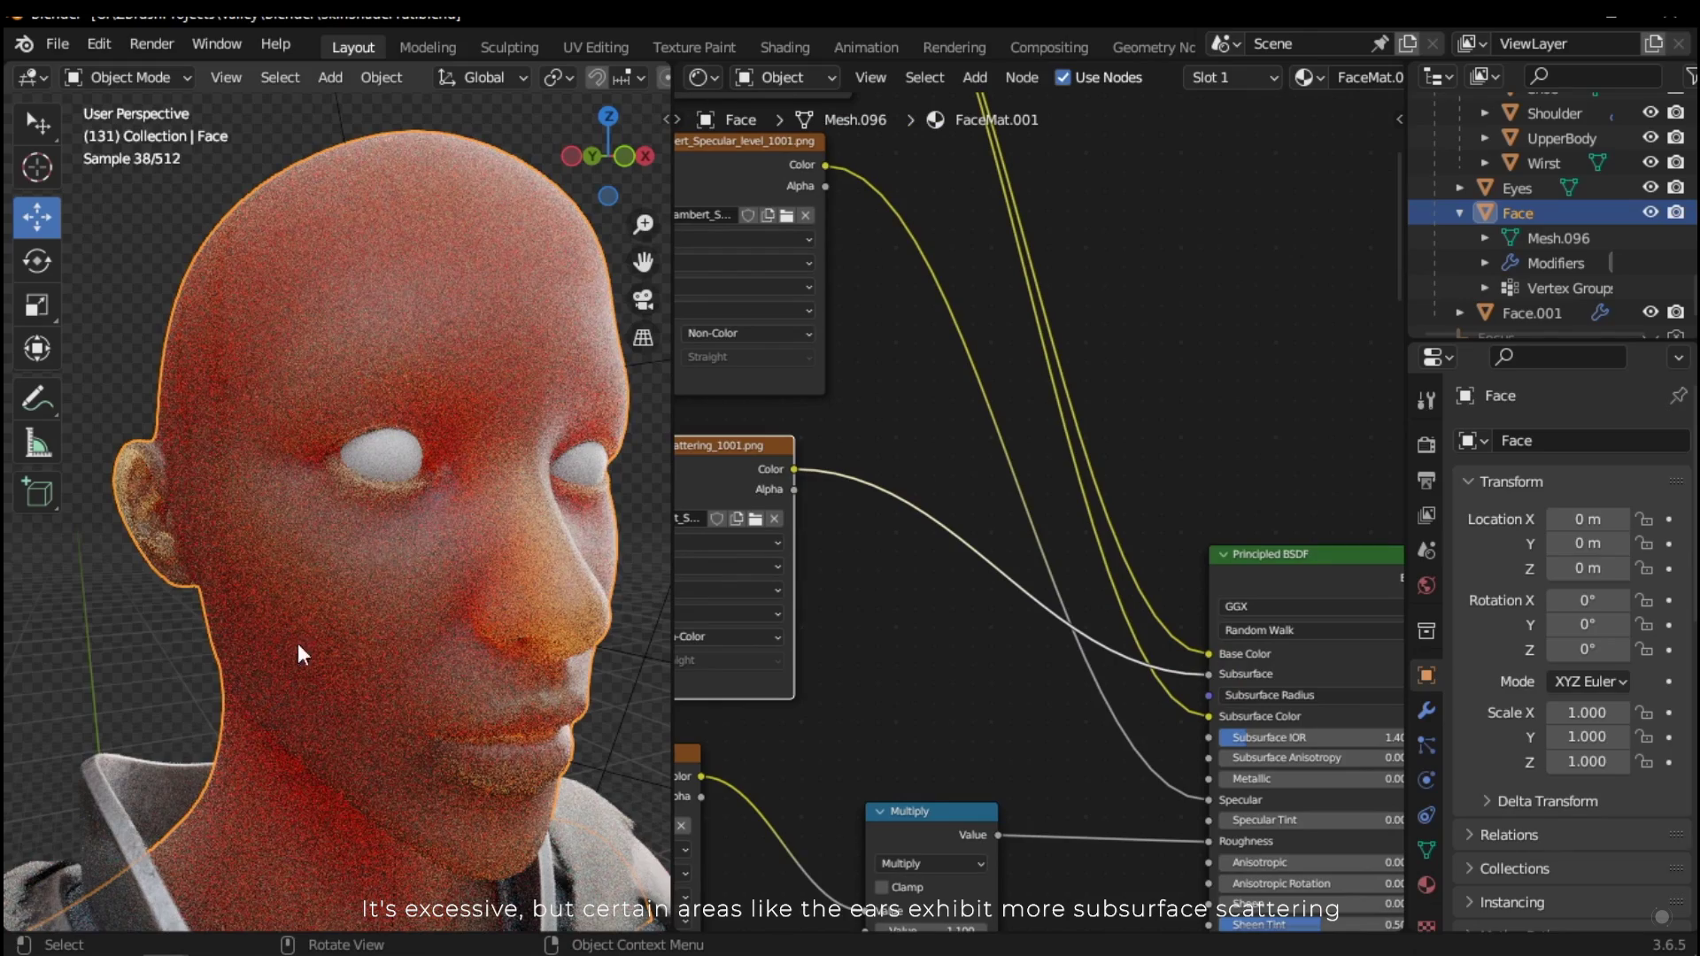
mouse_move(425, 618)
middle_down()
mouse_move(379, 621)
mouse_move(441, 625)
mouse_move(422, 645)
middle_up()
Step: Insert a Math node on the link between the scattering texture and the Subsurface input, and set its operation to Multiply
middle_drag(901, 685, 874, 736)
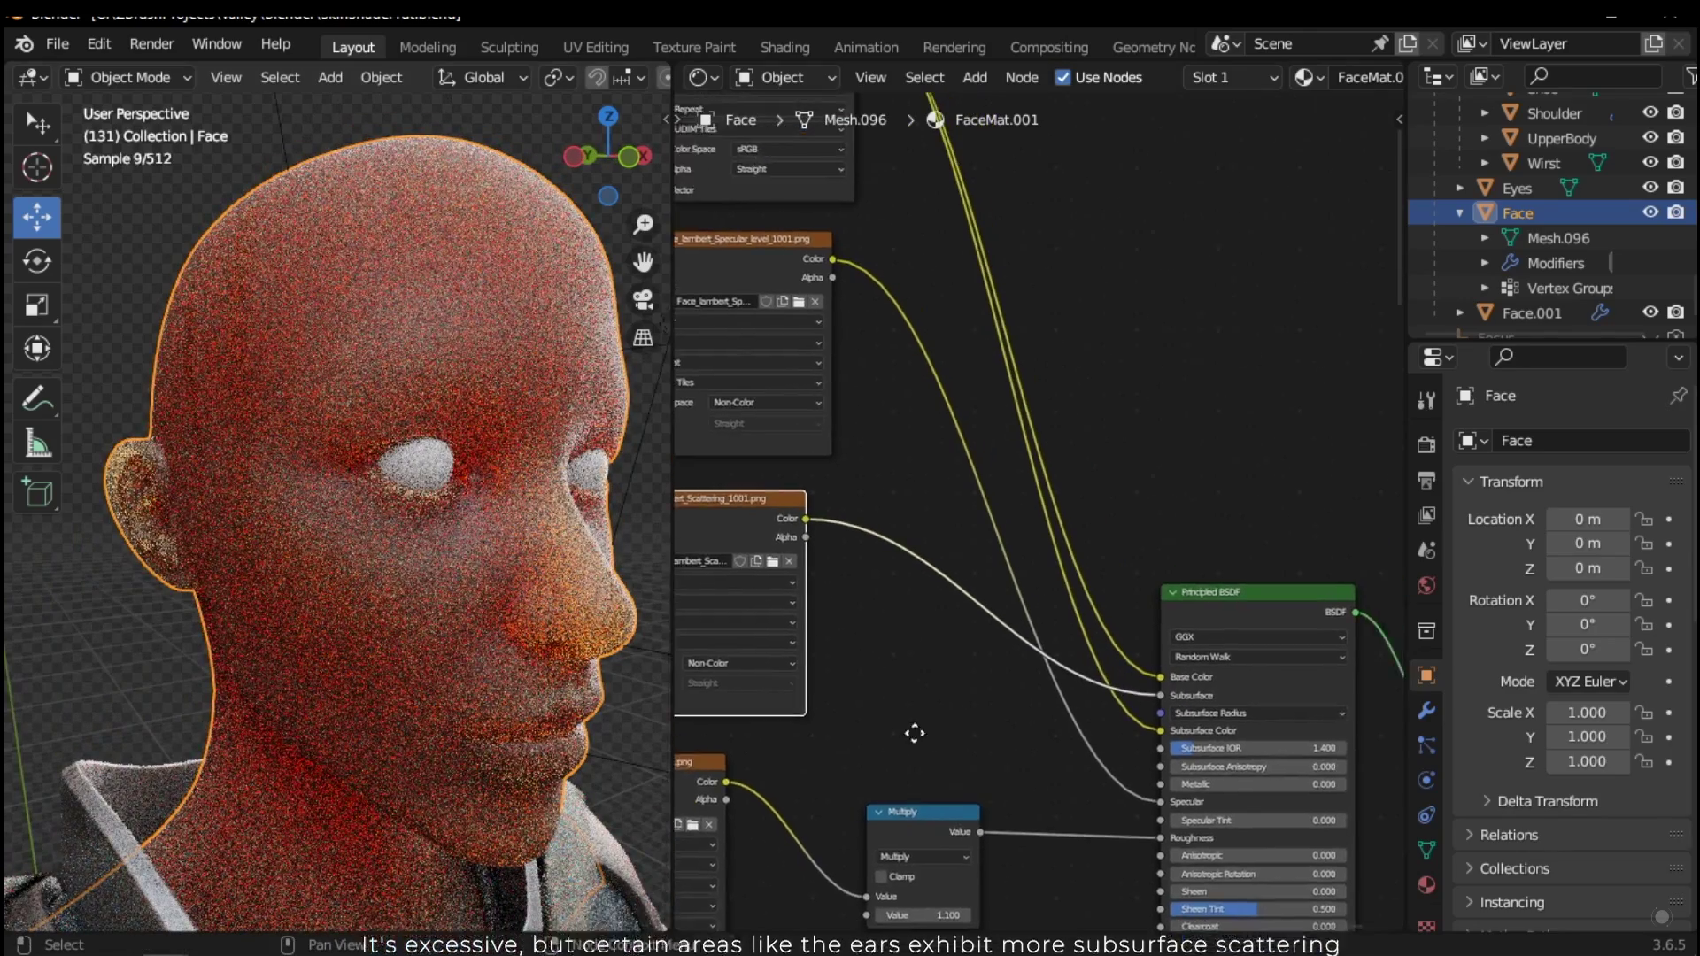
key(shift+a)
click(888, 635)
text(ma)
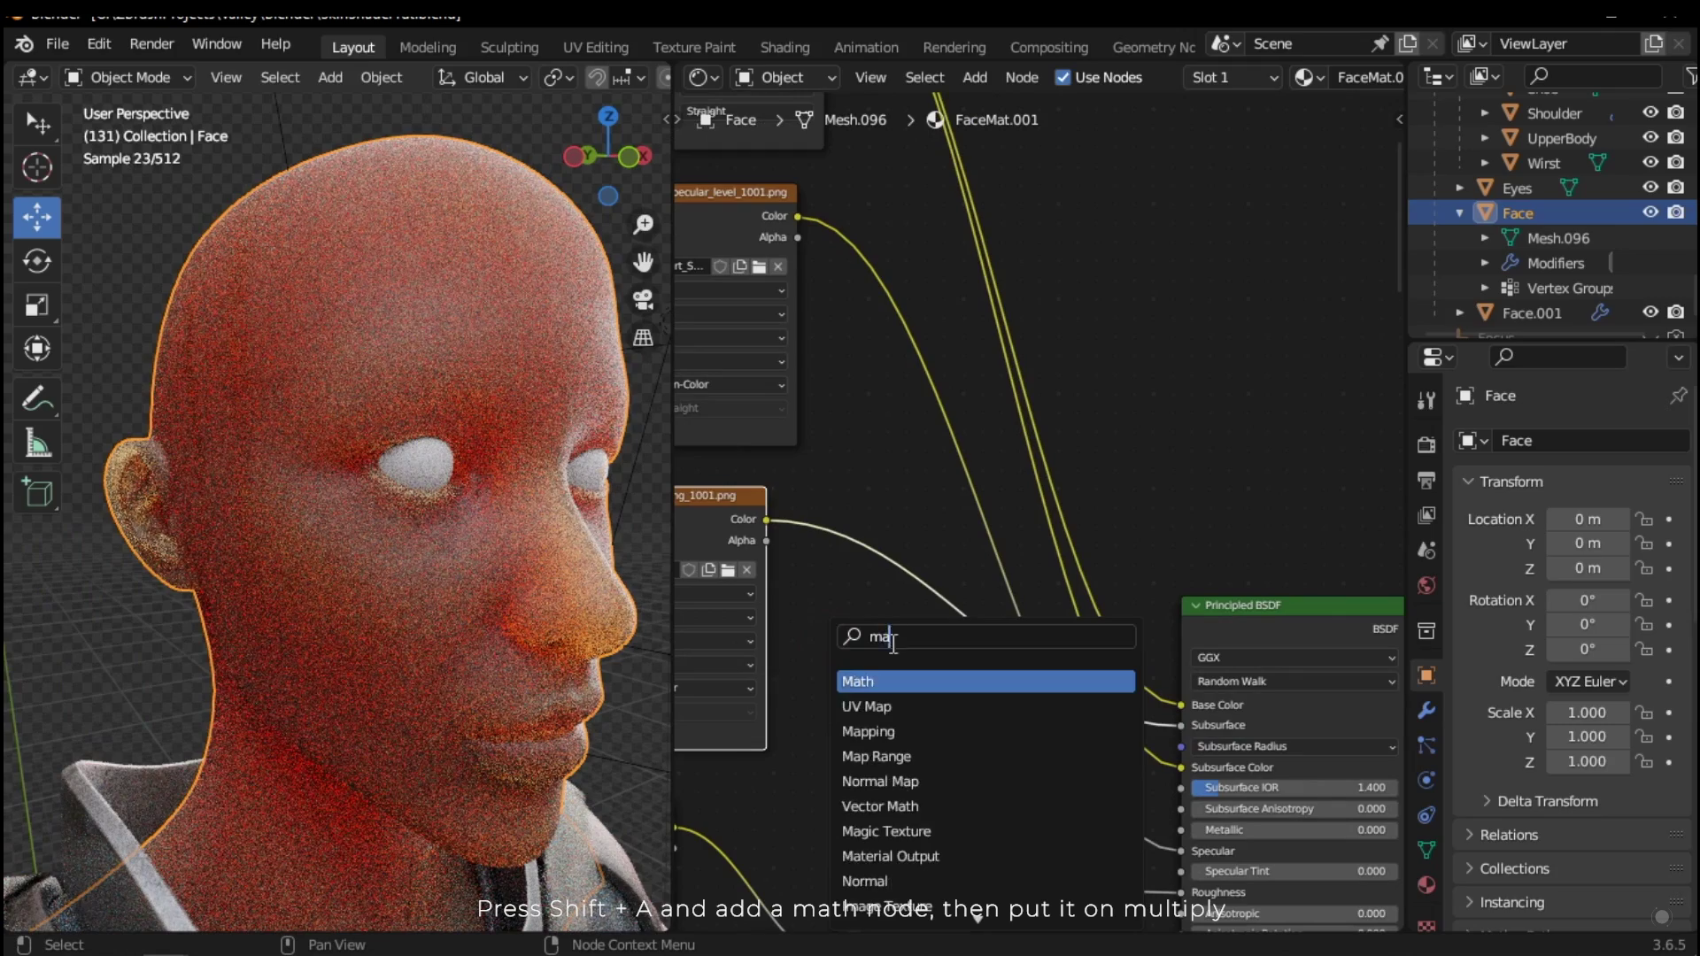
key(Return)
click(894, 592)
click(895, 590)
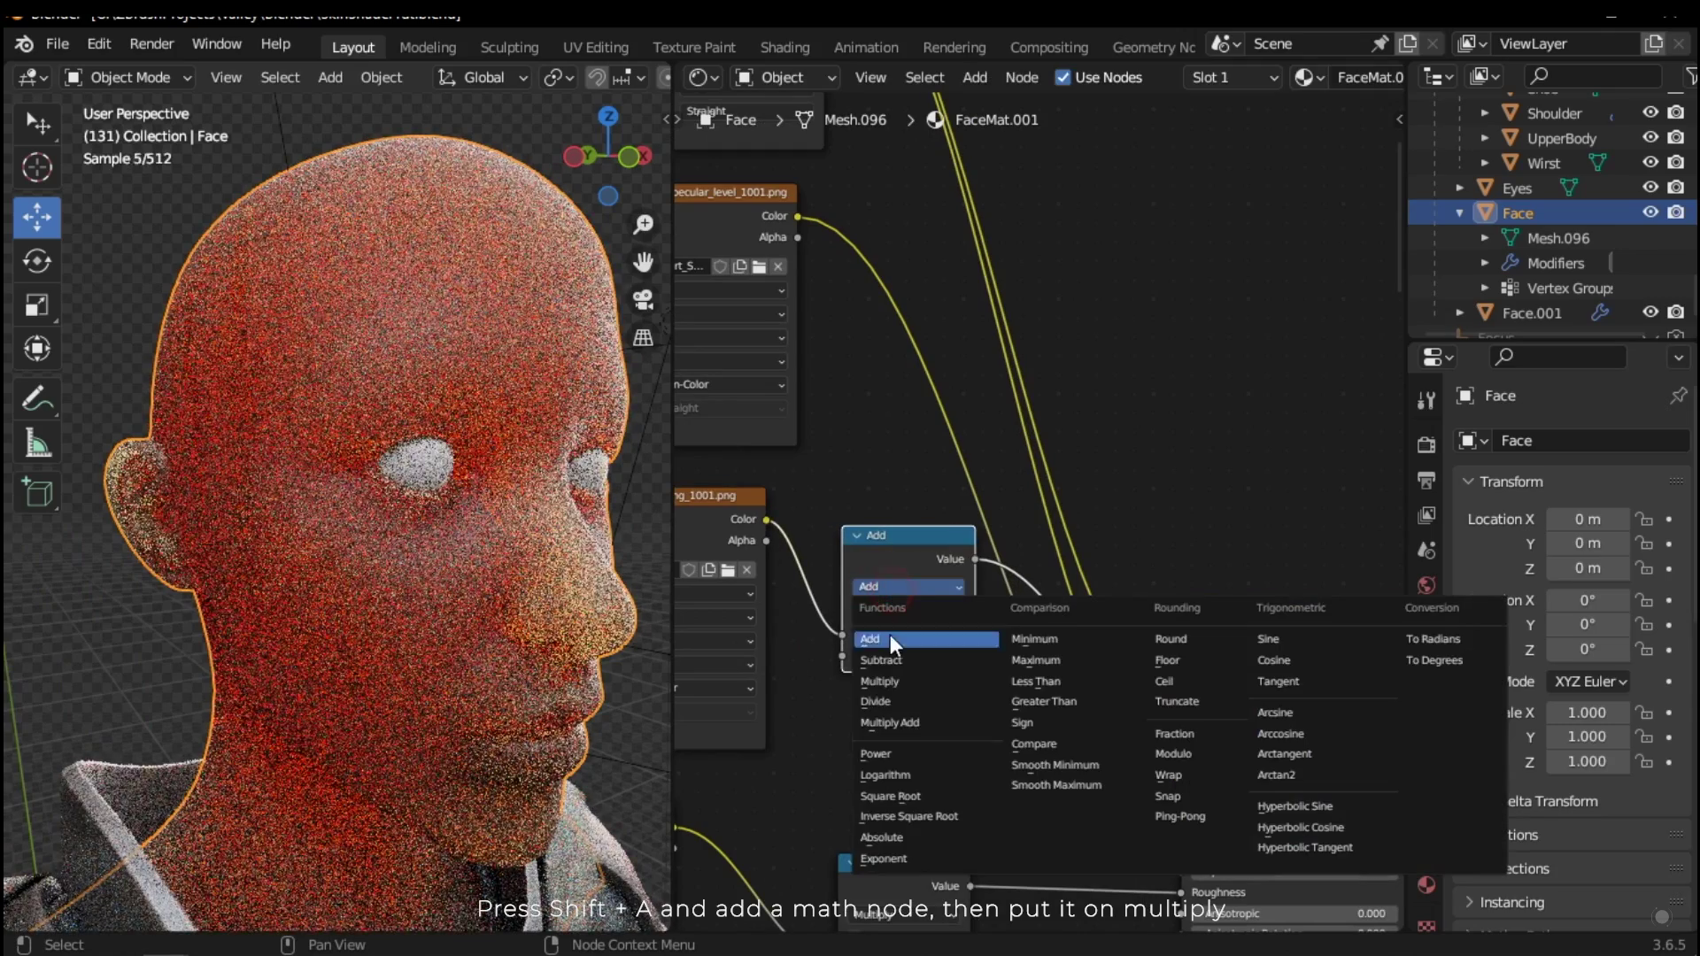
click(890, 681)
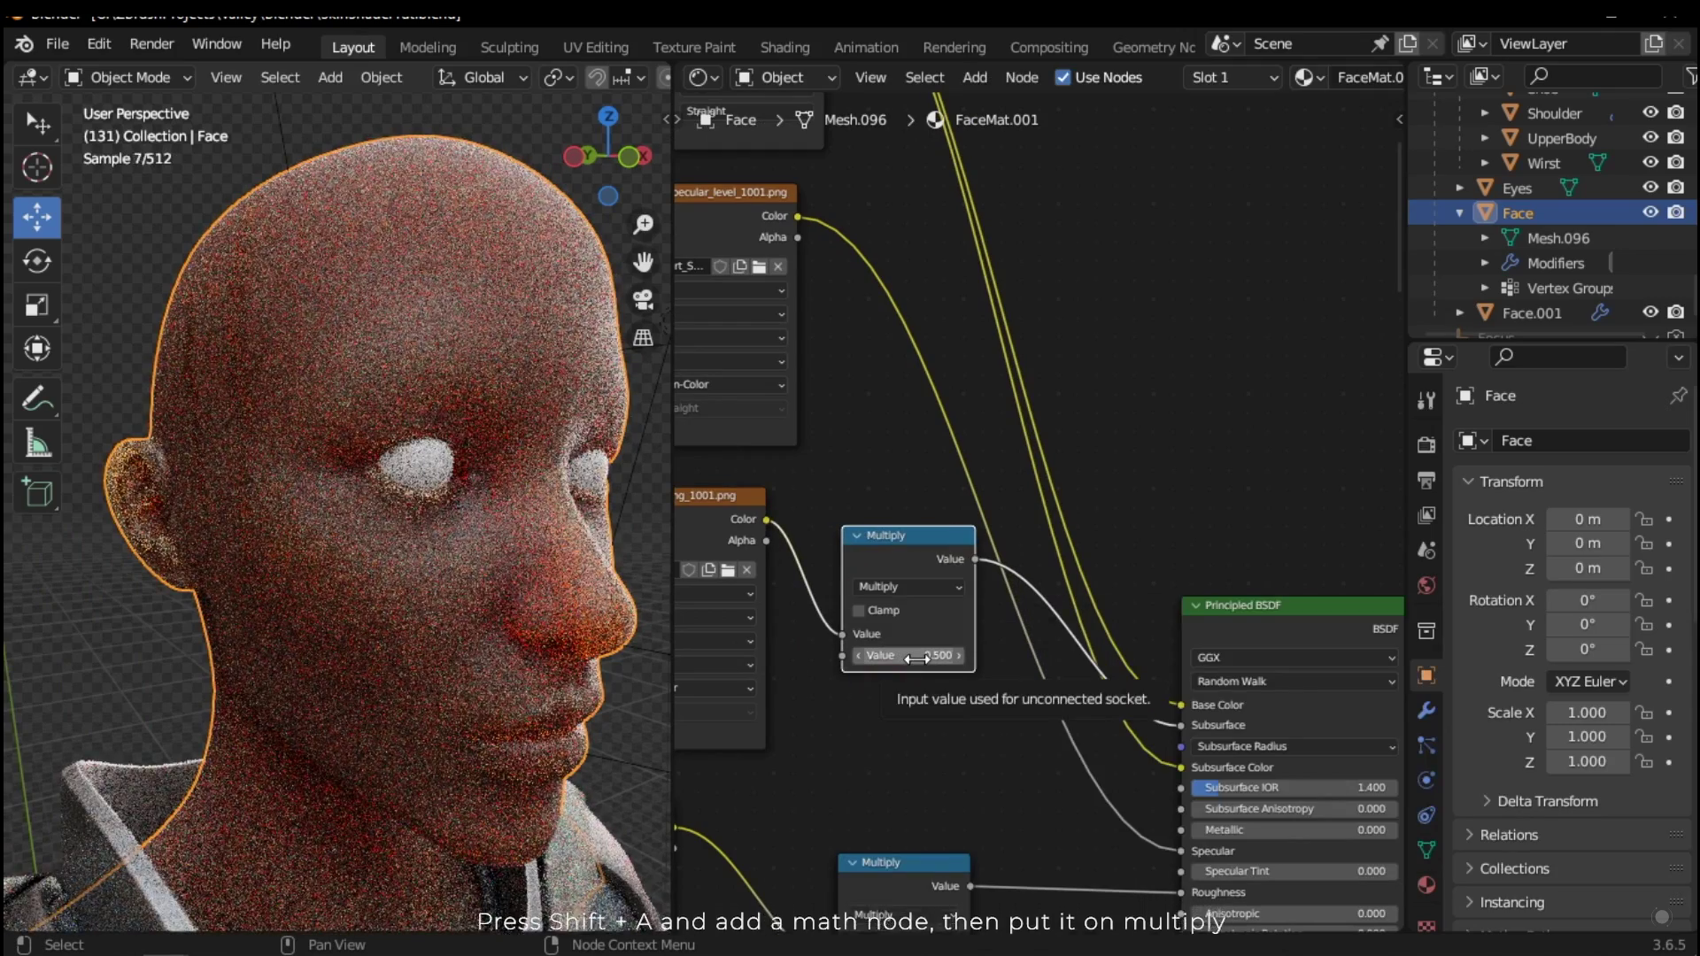
Step: Set the scattering Multiply node's value to 0.1
click(911, 656)
key(BackSpace)
text(0.1)
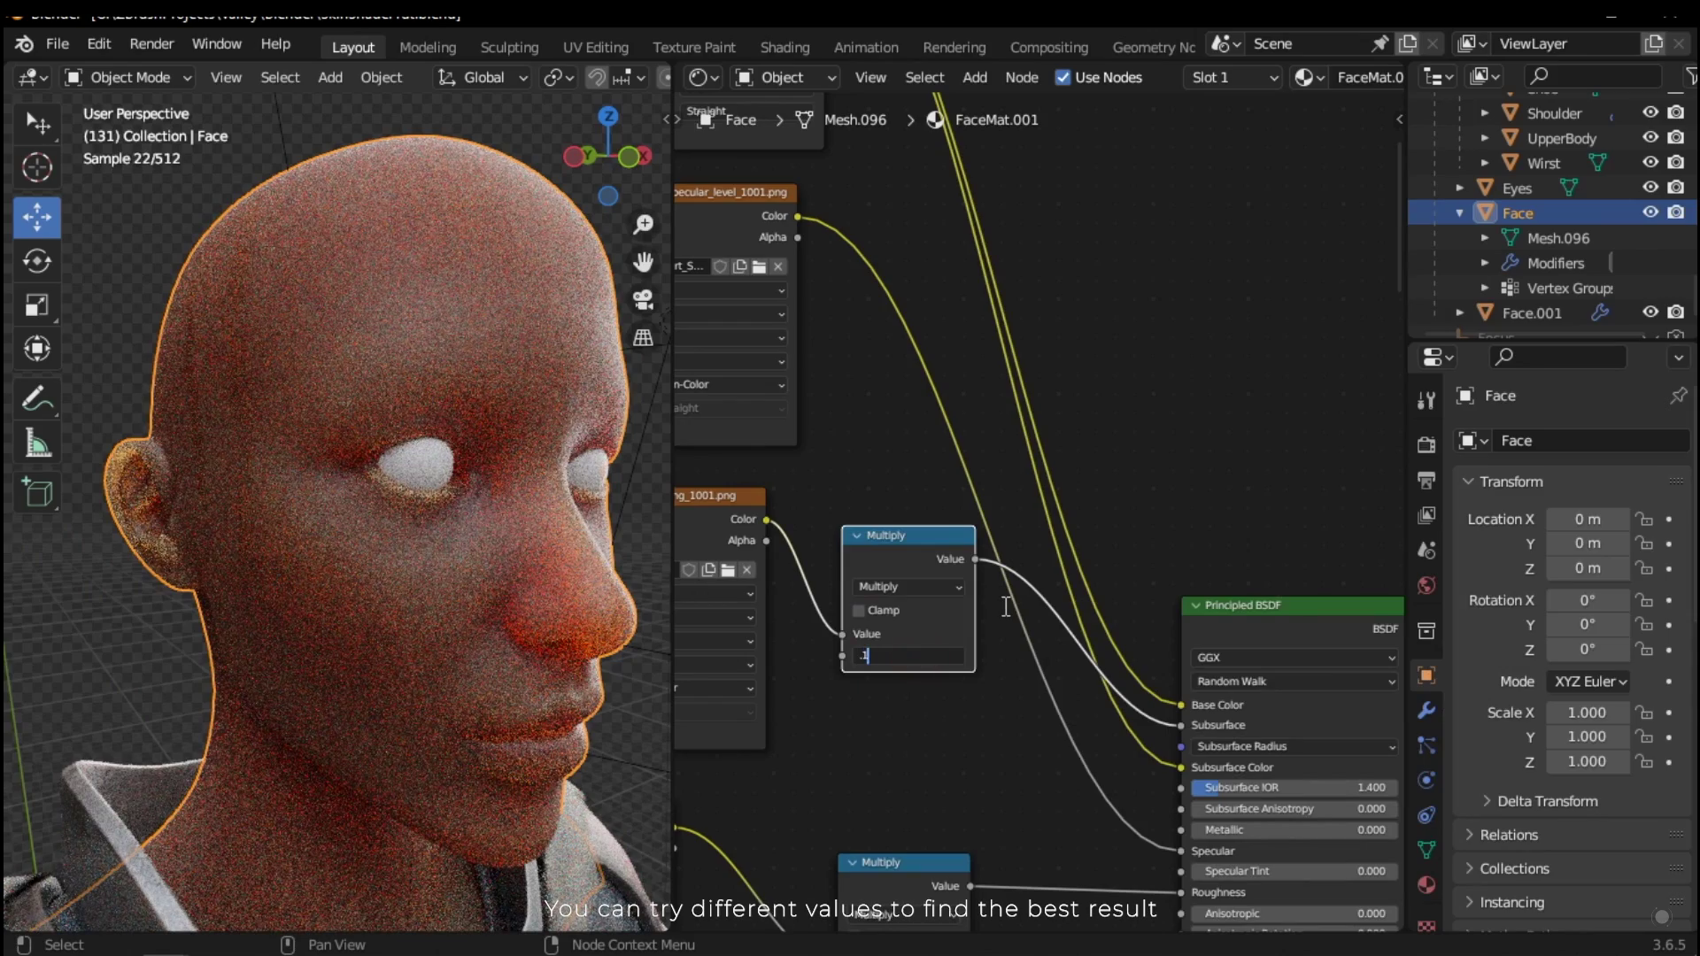
key(Return)
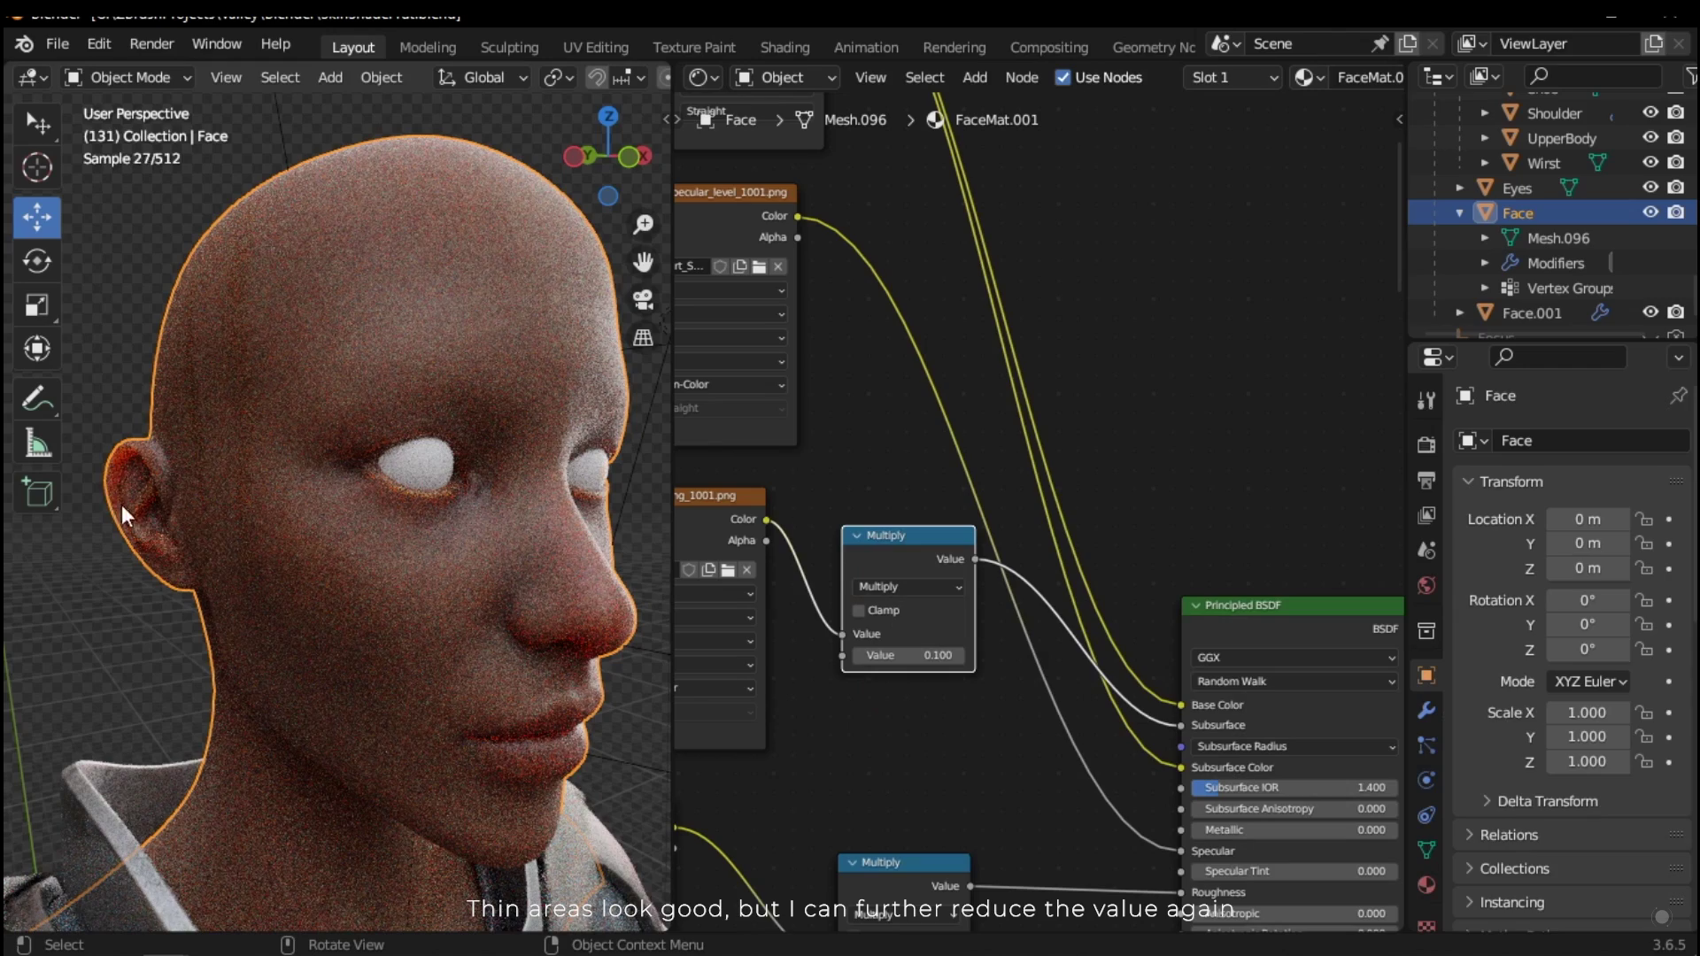
Step: Reduce the scattering Multiply node's value to 0.05
click(936, 655)
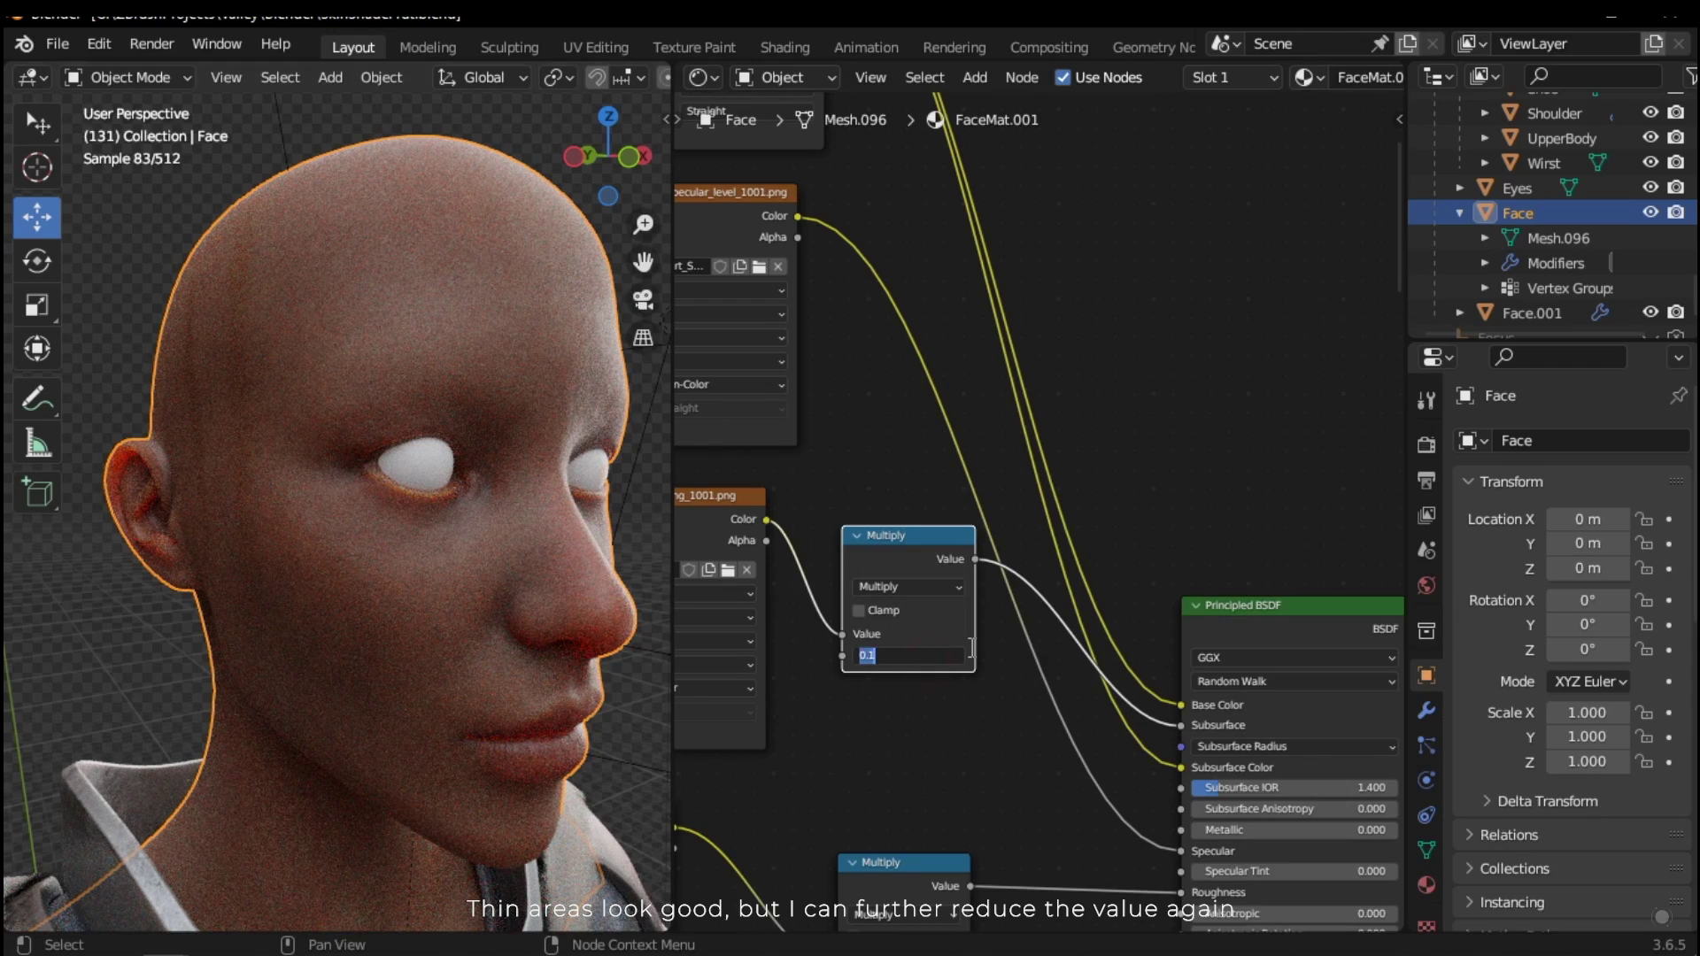
key(BackSpace)
text(.1)
text(.05)
key(Return)
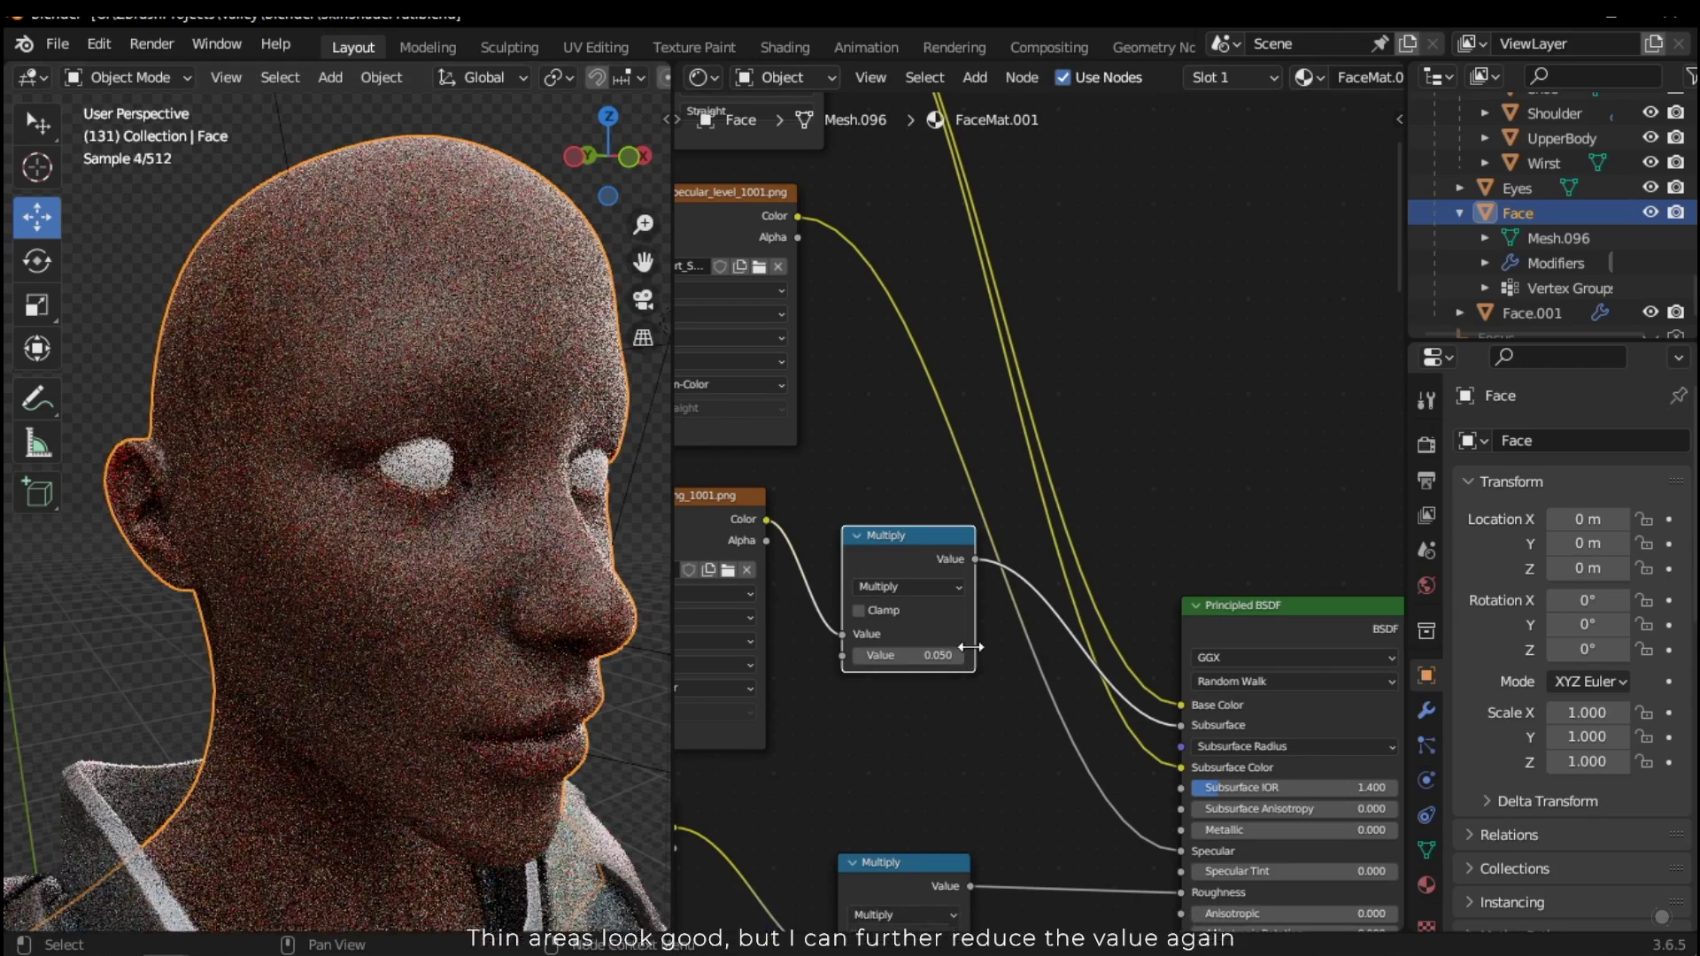
Step: Reduce the scattering Multiply node's value to 0.04
click(917, 656)
text(.04)
key(Return)
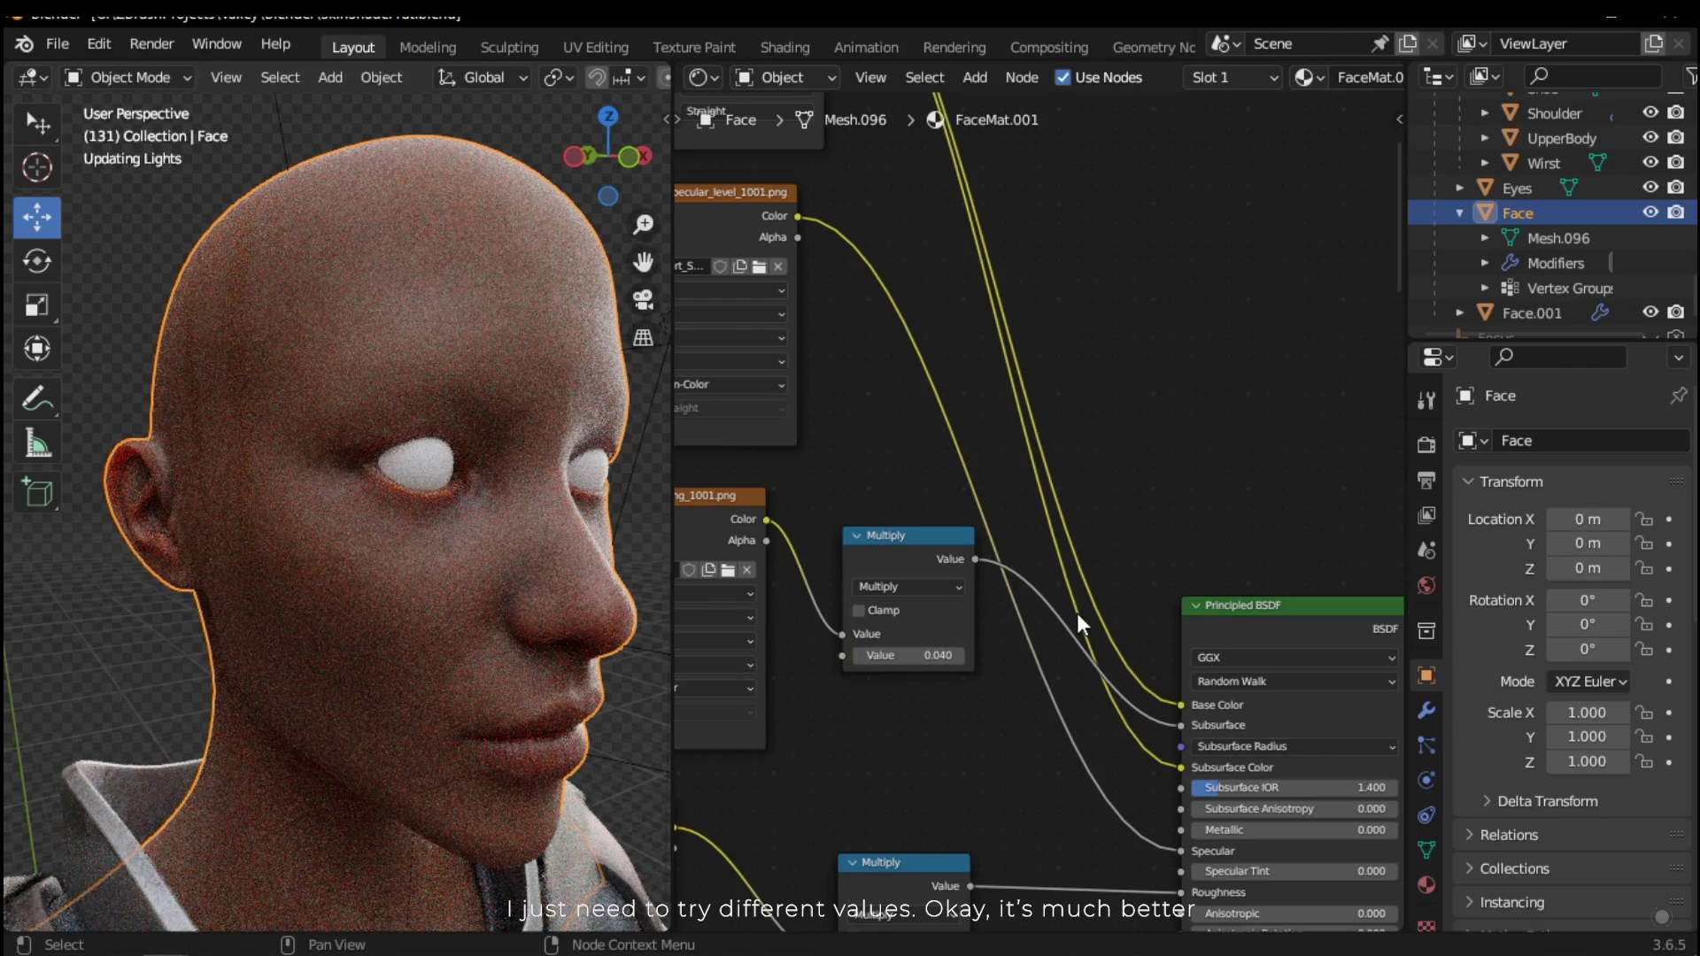
click(1006, 690)
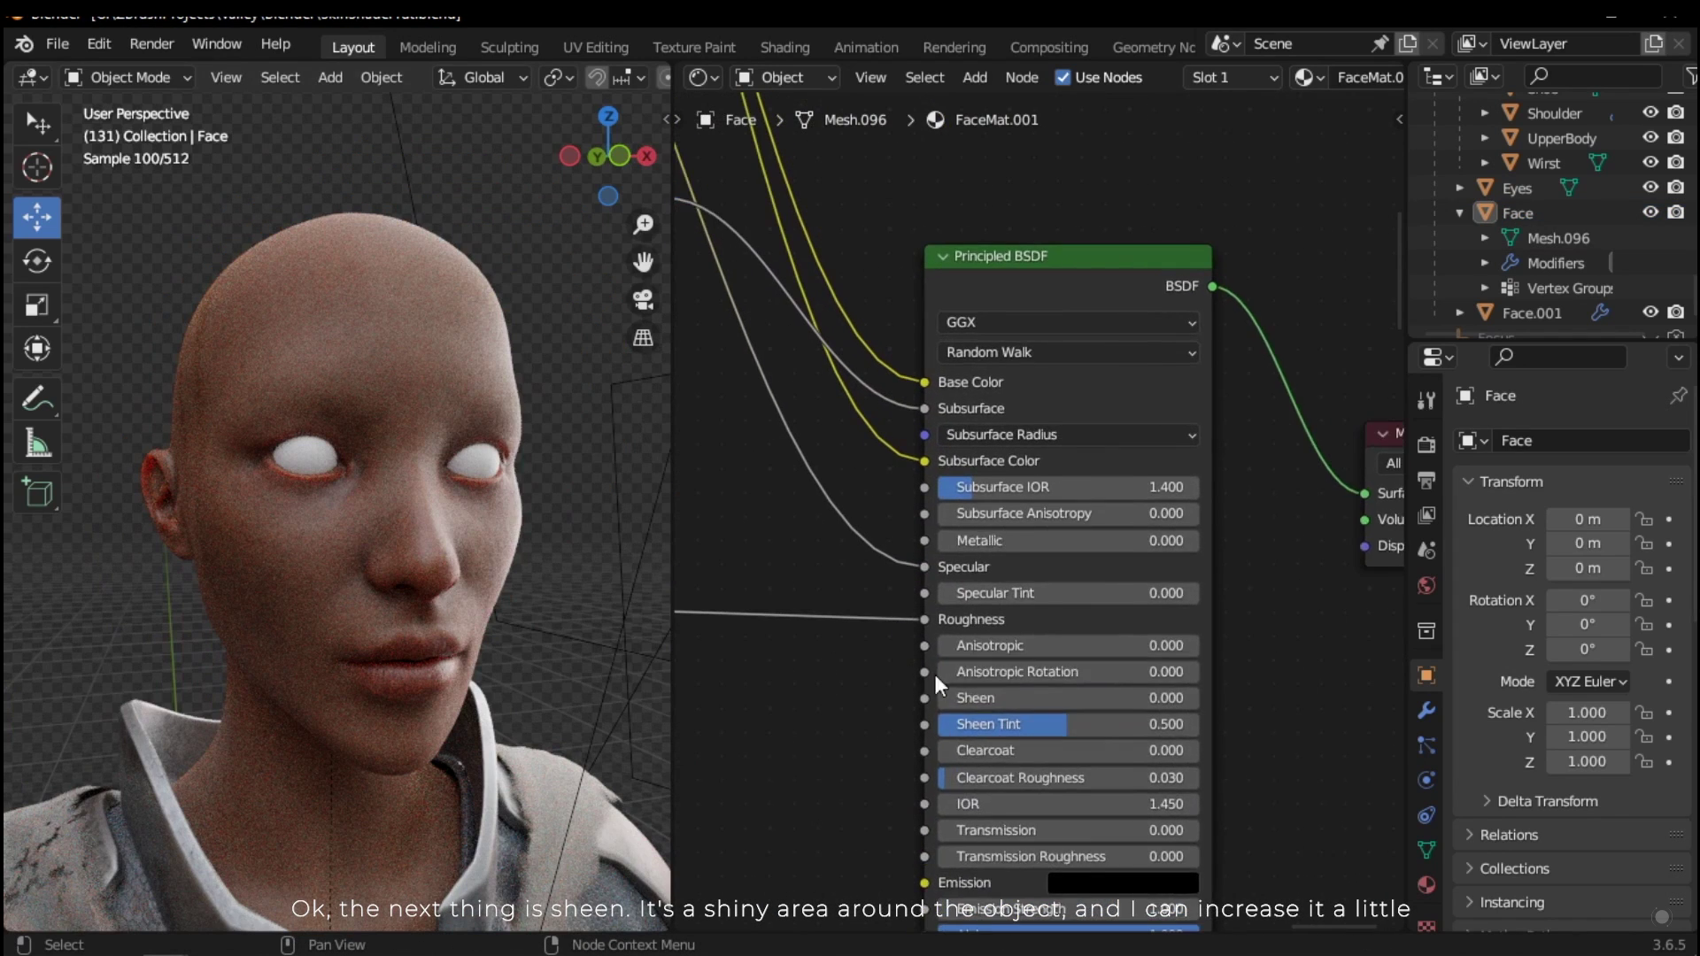
Step: Try a Sheen value of 10 on the Principled BSDF to preview its effect on the skin
scroll(947, 700, up, 1)
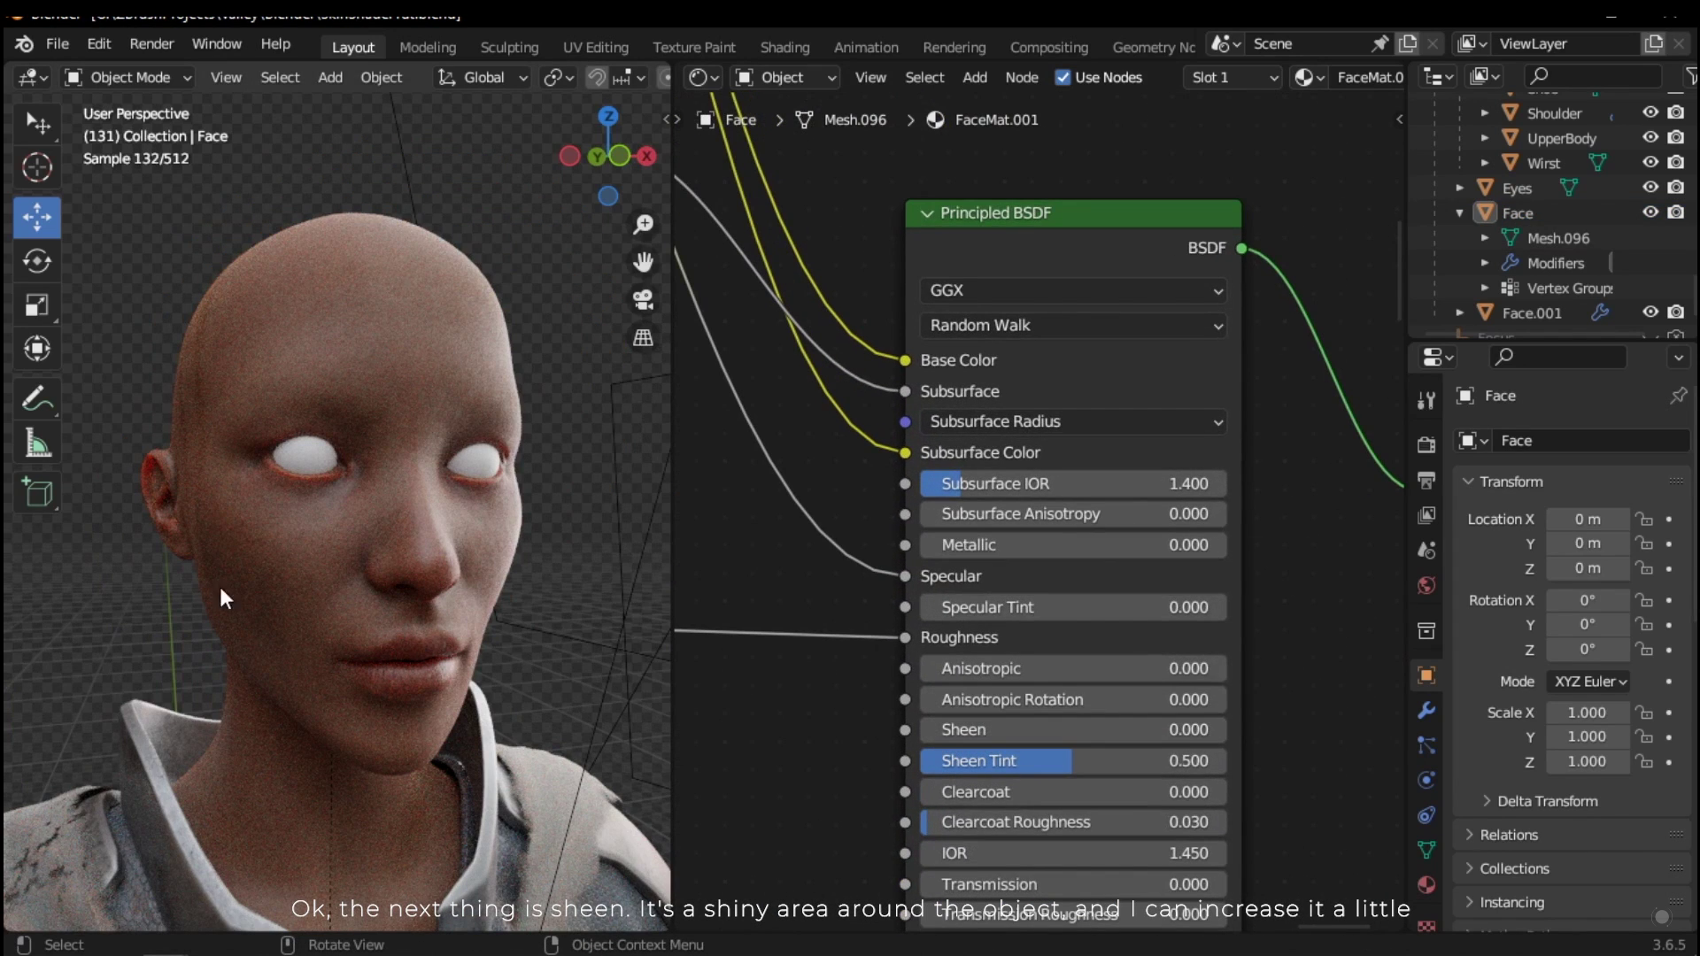
click(1134, 730)
text(1)
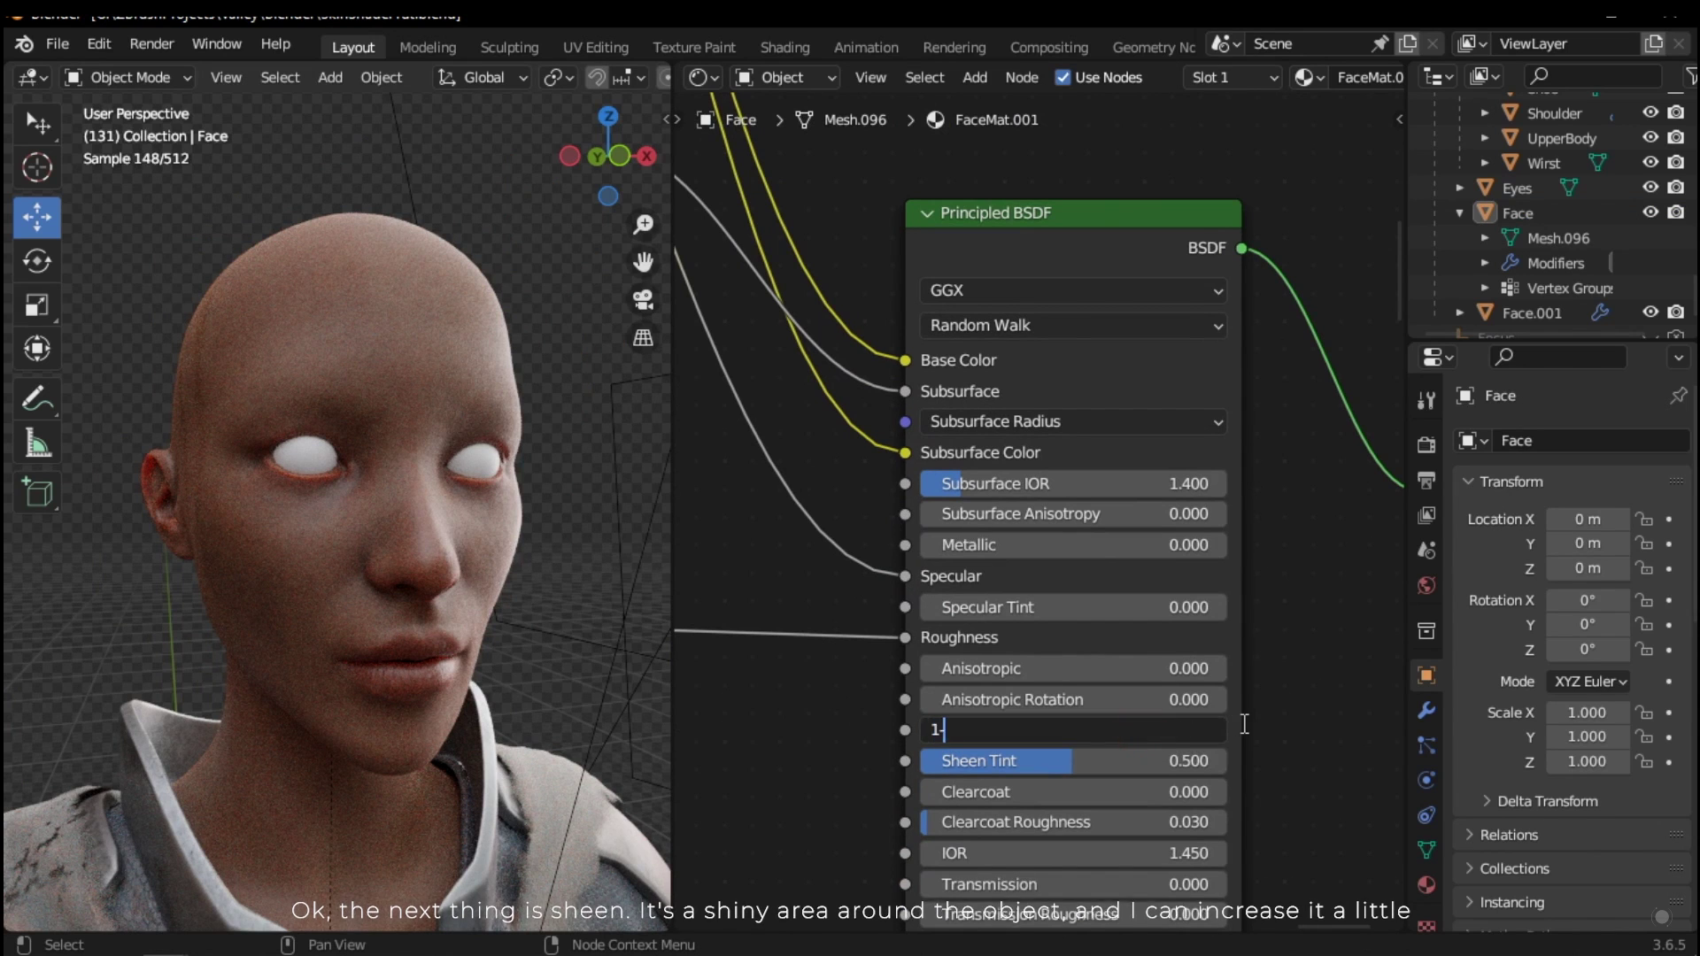
key(Return)
click(1153, 726)
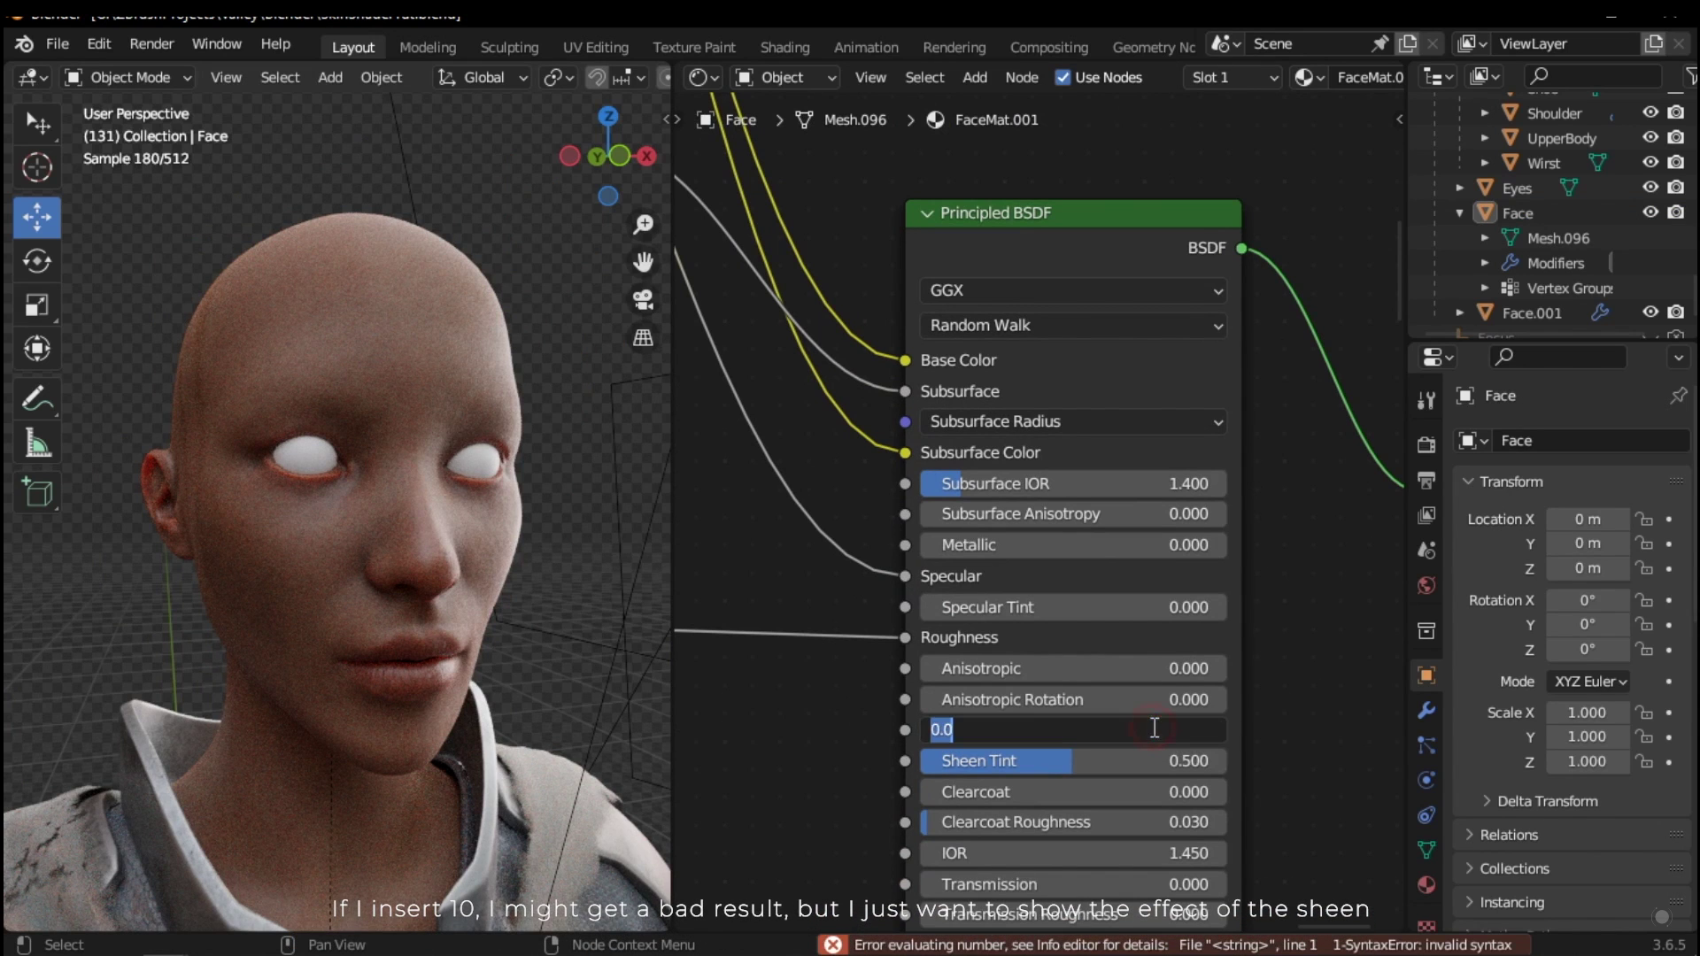
text(10)
key(Return)
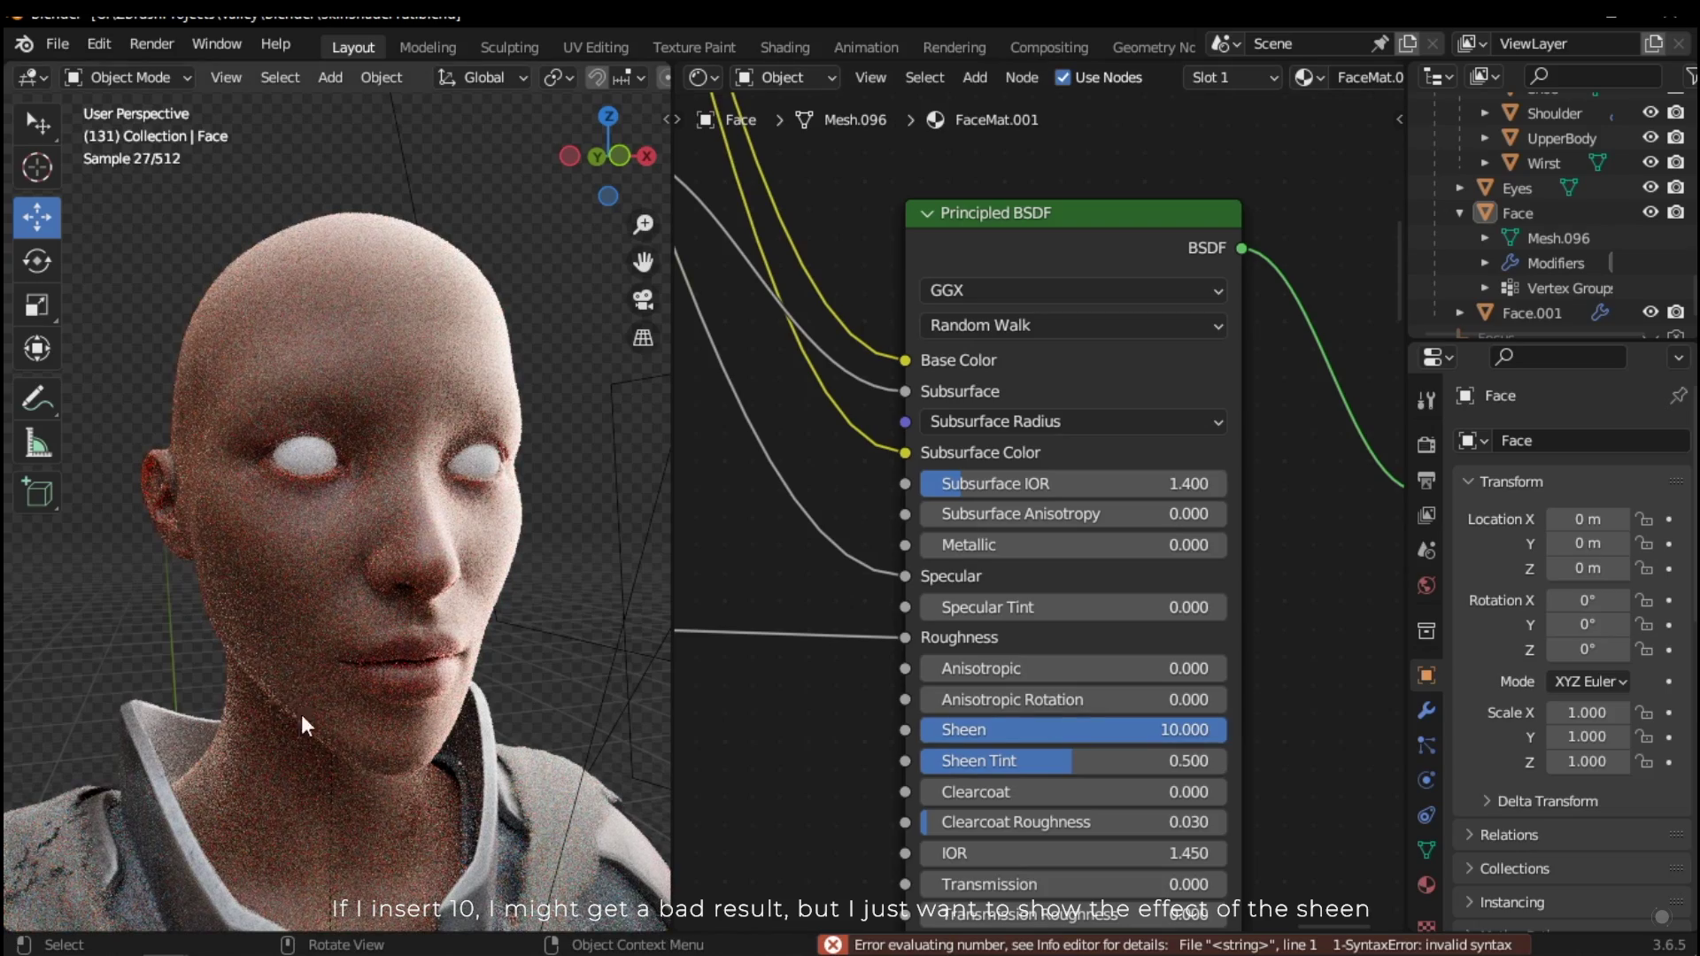
Step: Reset the Principled BSDF's Sheen to its default value and save the file
drag(1144, 733, 1044, 494)
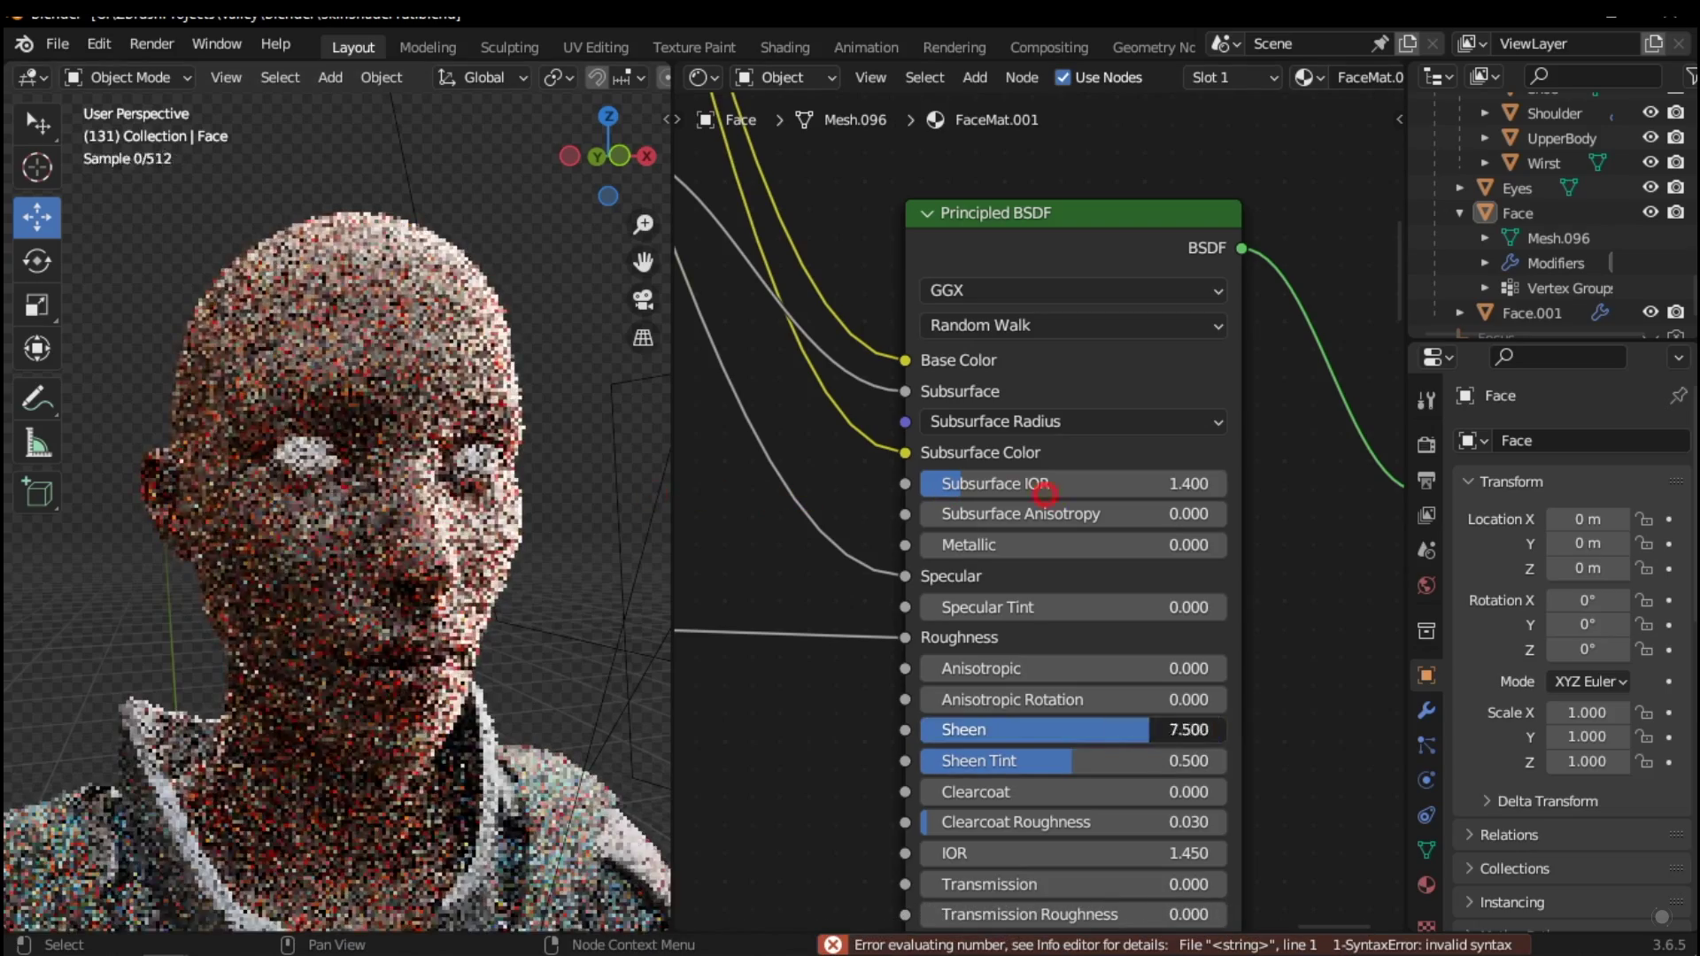
key(BackSpace)
key(ctrl+s)
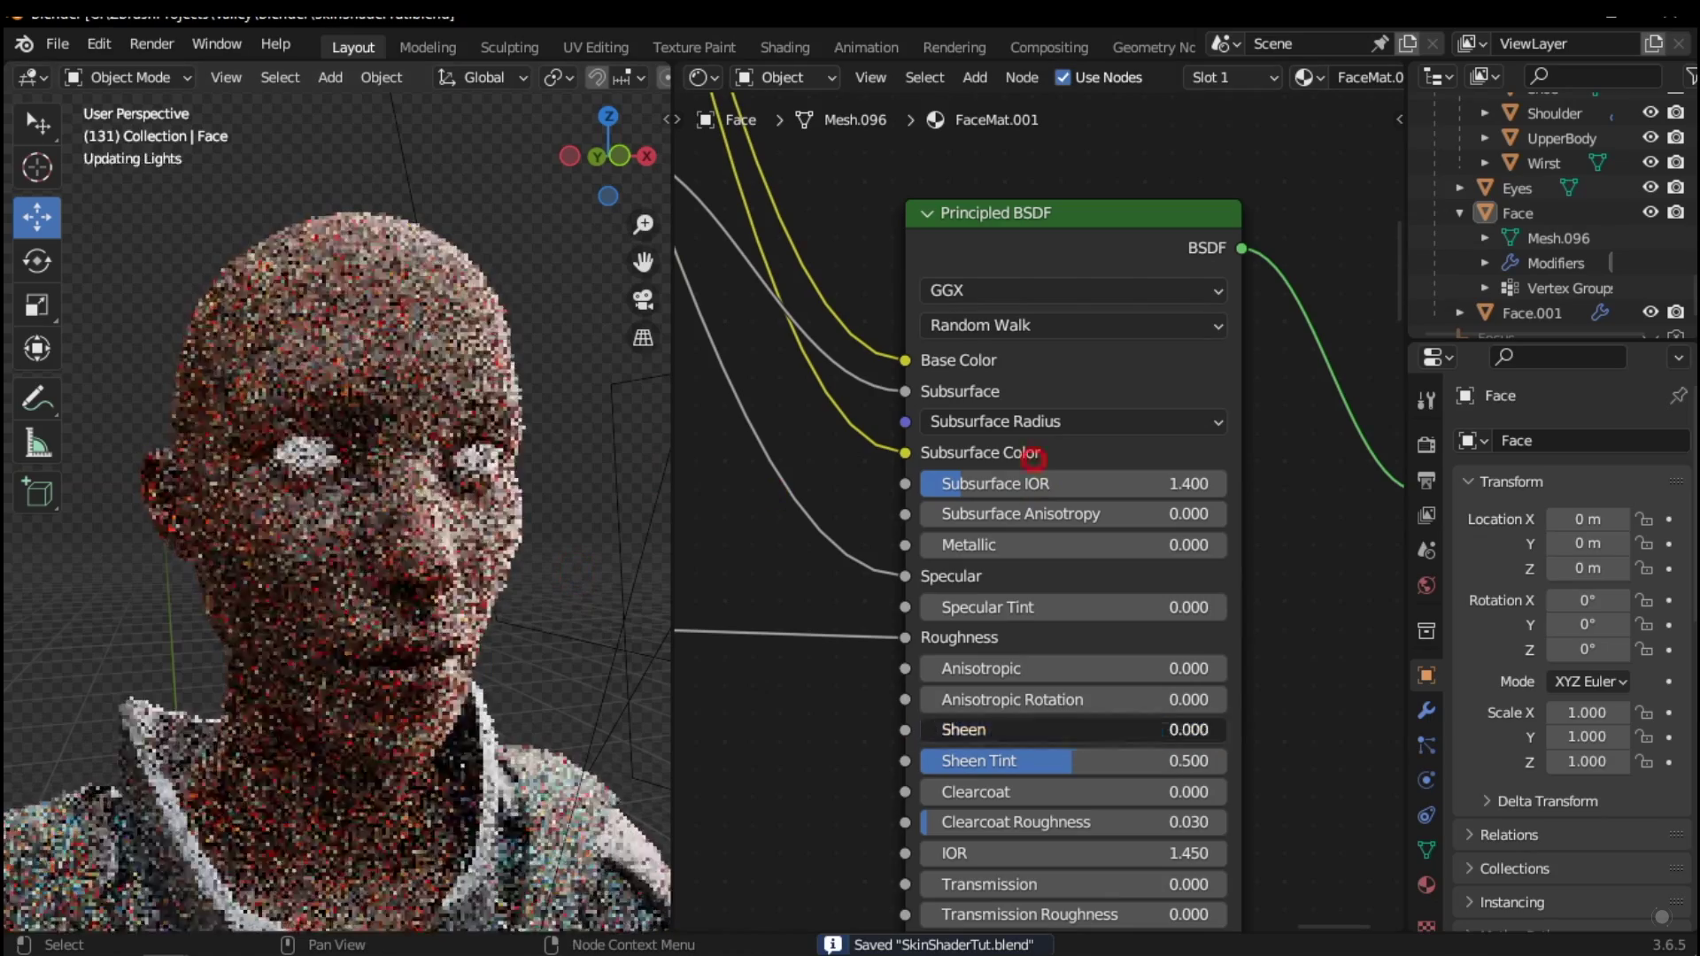
Step: Raise the Principled BSDF's Sheen to 1, check the face, and lower it to about 0.714
double_click(1172, 732)
text(1)
key(Return)
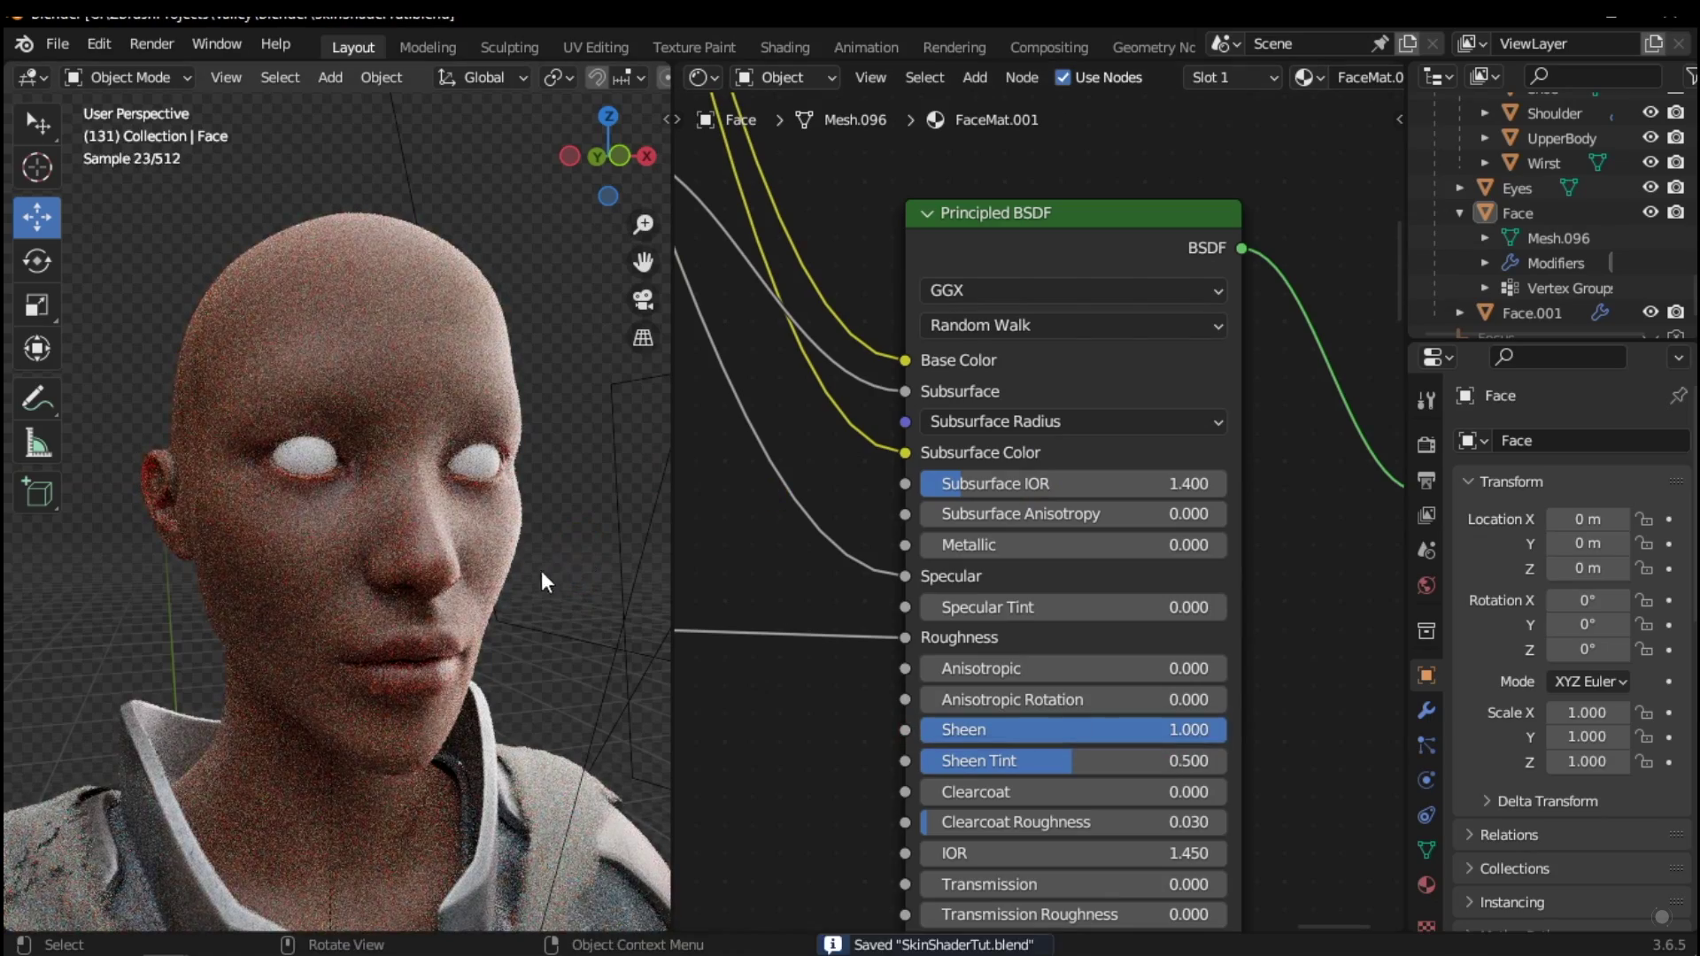
middle_drag(541, 571, 608, 573)
mouse_move(1211, 734)
mouse_down()
mouse_move(1143, 730)
mouse_move(1209, 733)
mouse_up()
scroll(1210, 733, down, 1)
middle_drag(1209, 732, 1176, 585)
Step: Switch the viewport to solid shading and inspect the face's geometry
mouse_move(500, 655)
middle_down()
mouse_move(339, 630)
mouse_move(353, 603)
middle_up()
key(z)
click(498, 688)
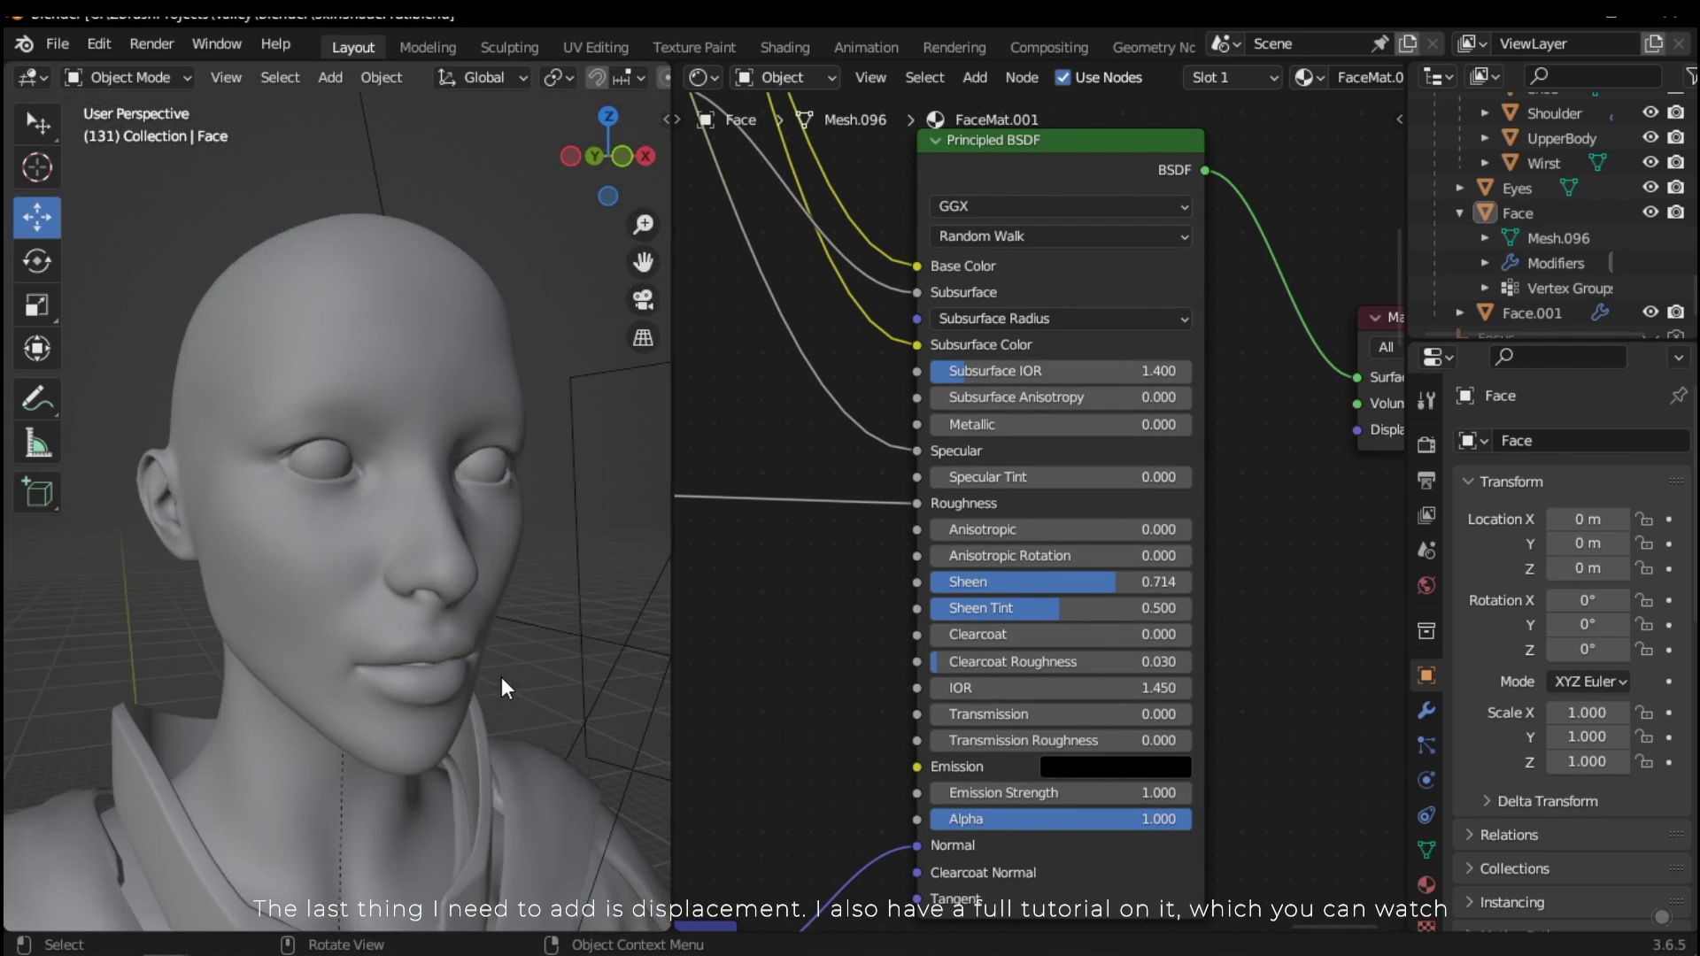
middle_drag(496, 490, 482, 575)
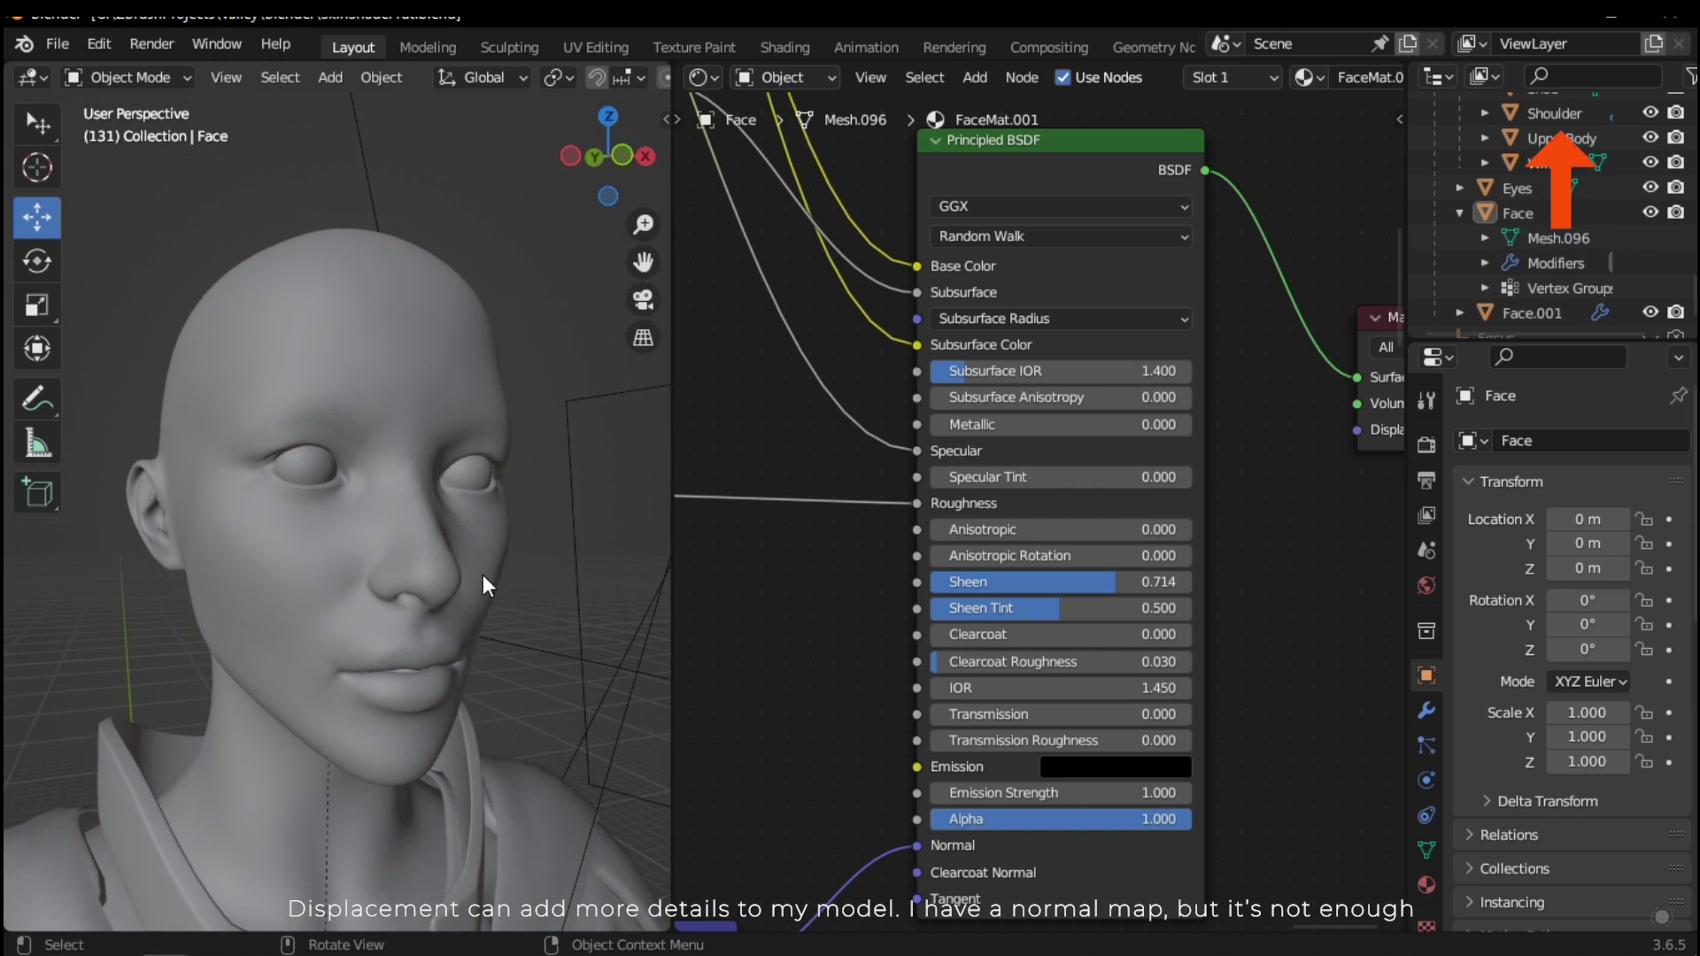
middle_drag(375, 550, 395, 545)
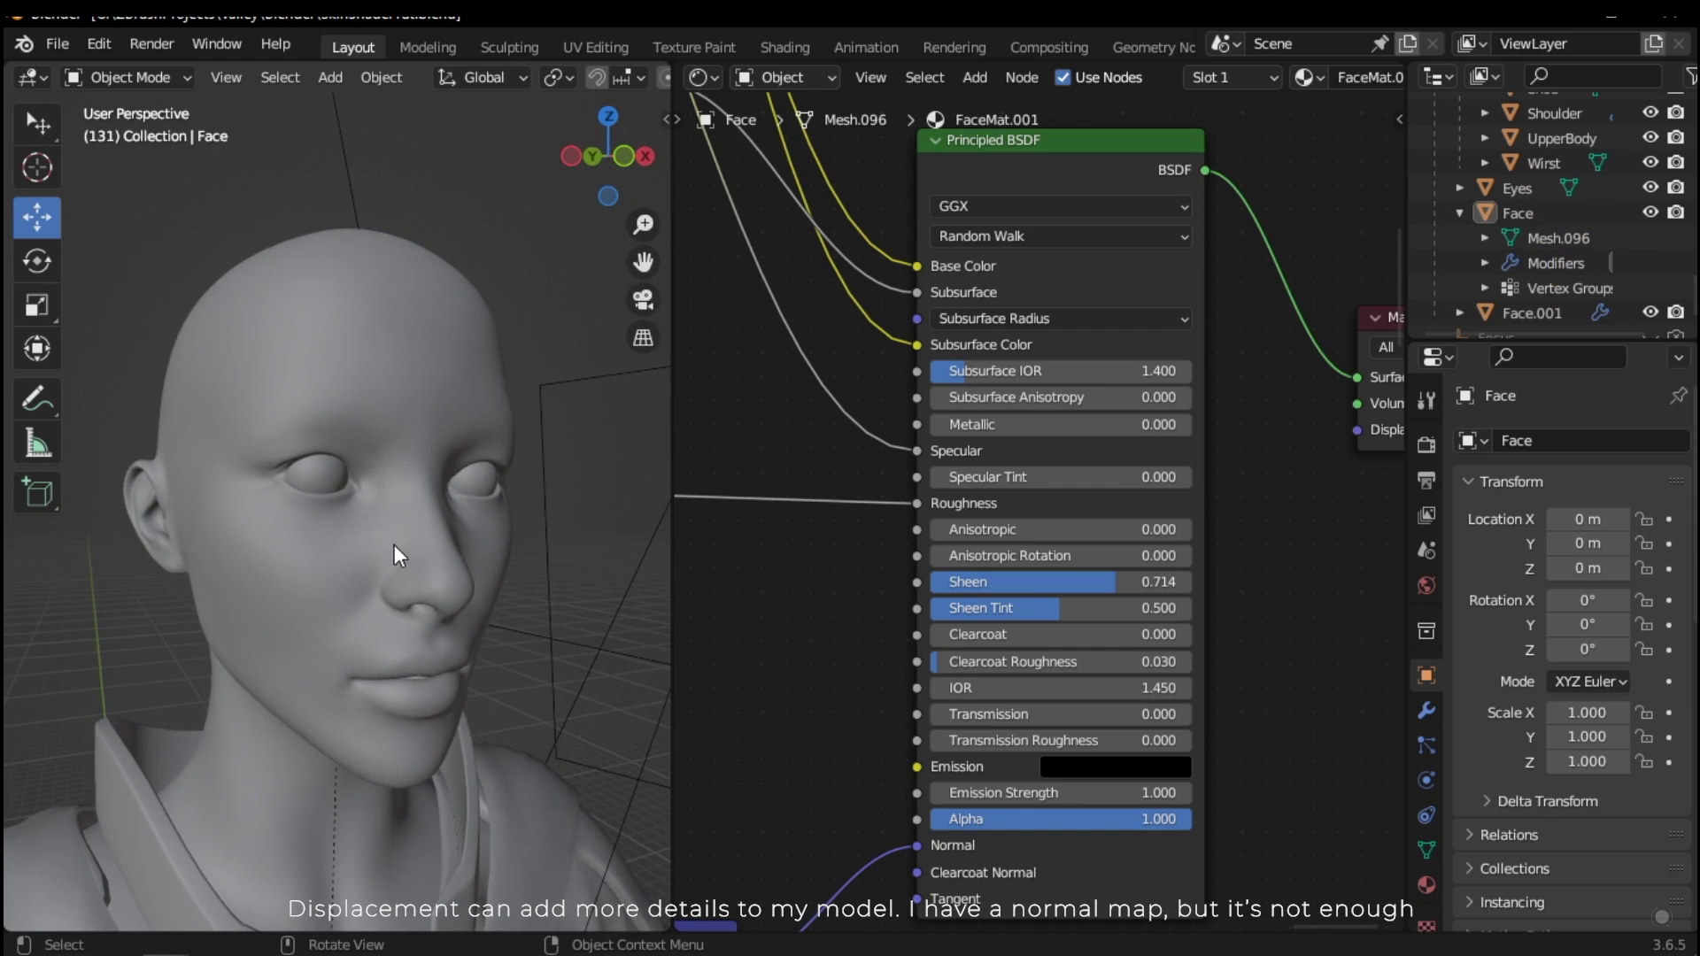
Step: Add a Subdivision Surface modifier to the face and set its viewport levels to 2
click(397, 549)
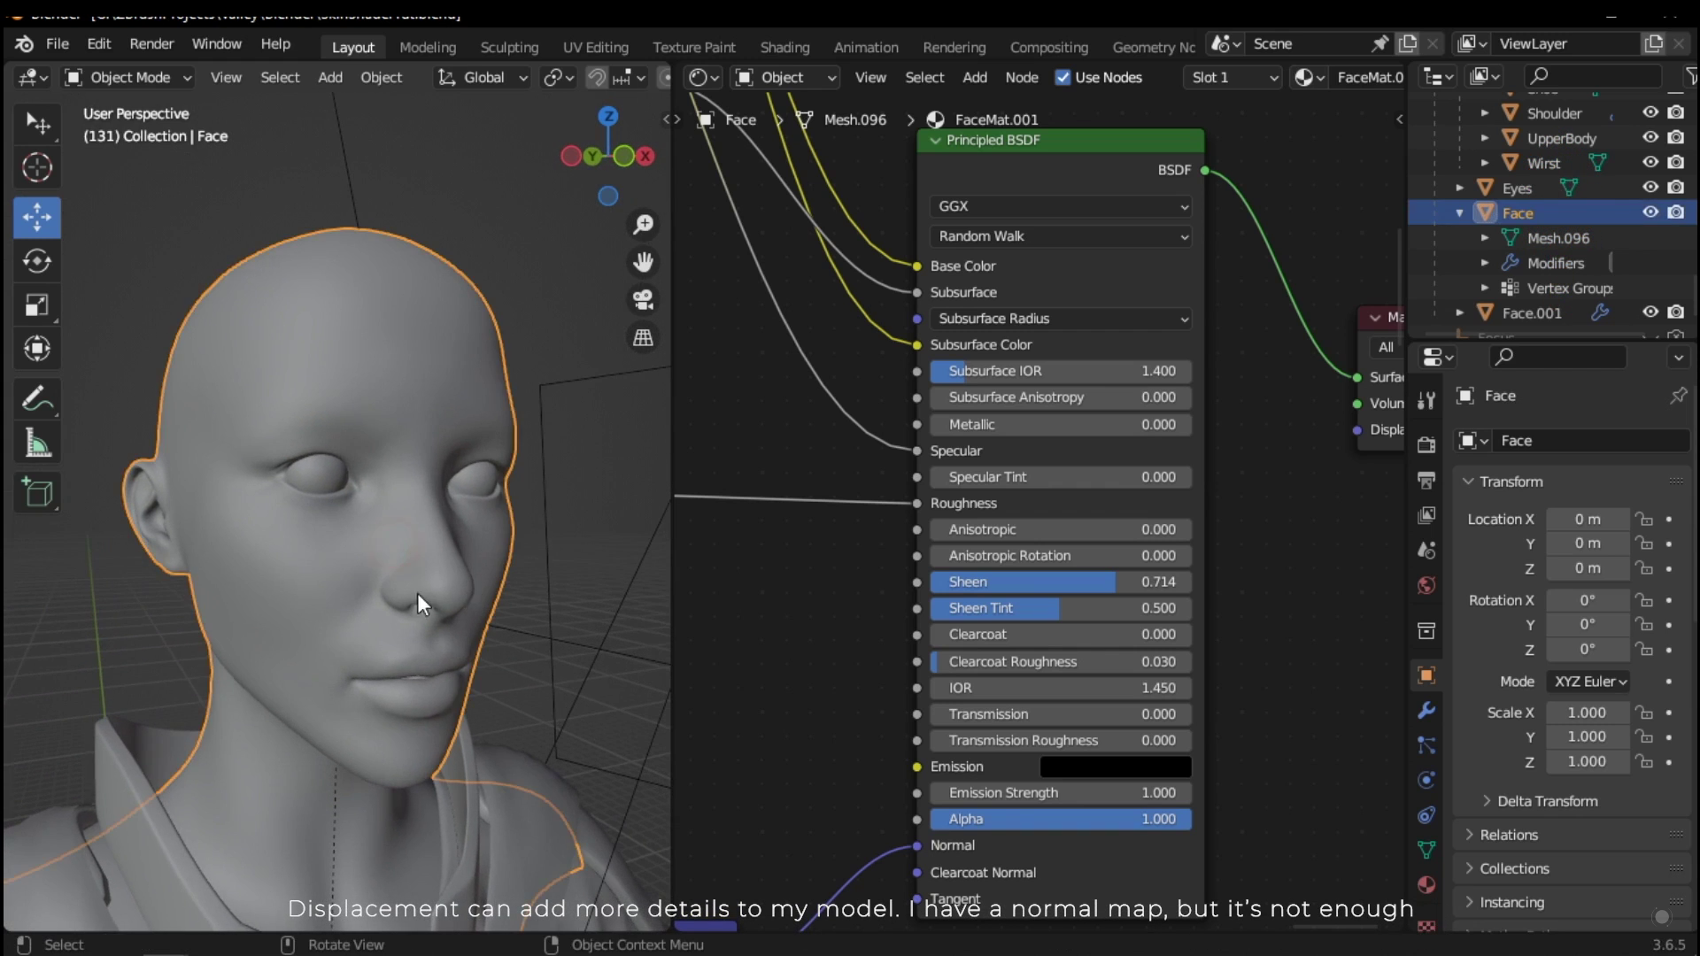
click(1426, 709)
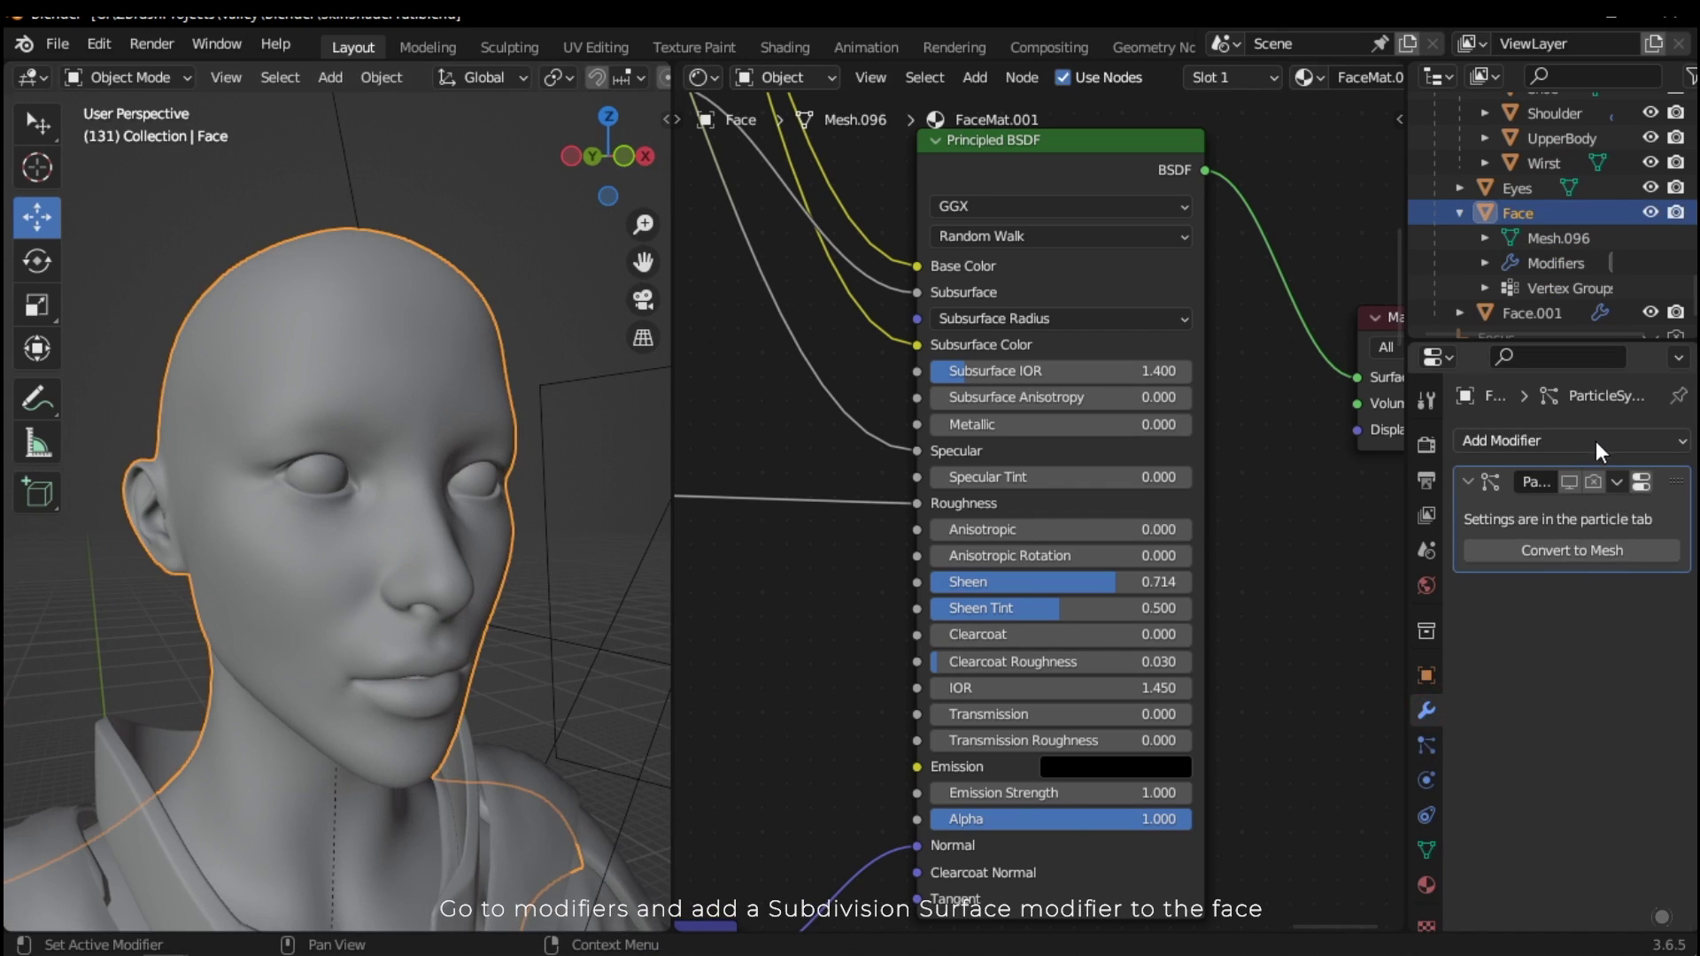
click(1537, 439)
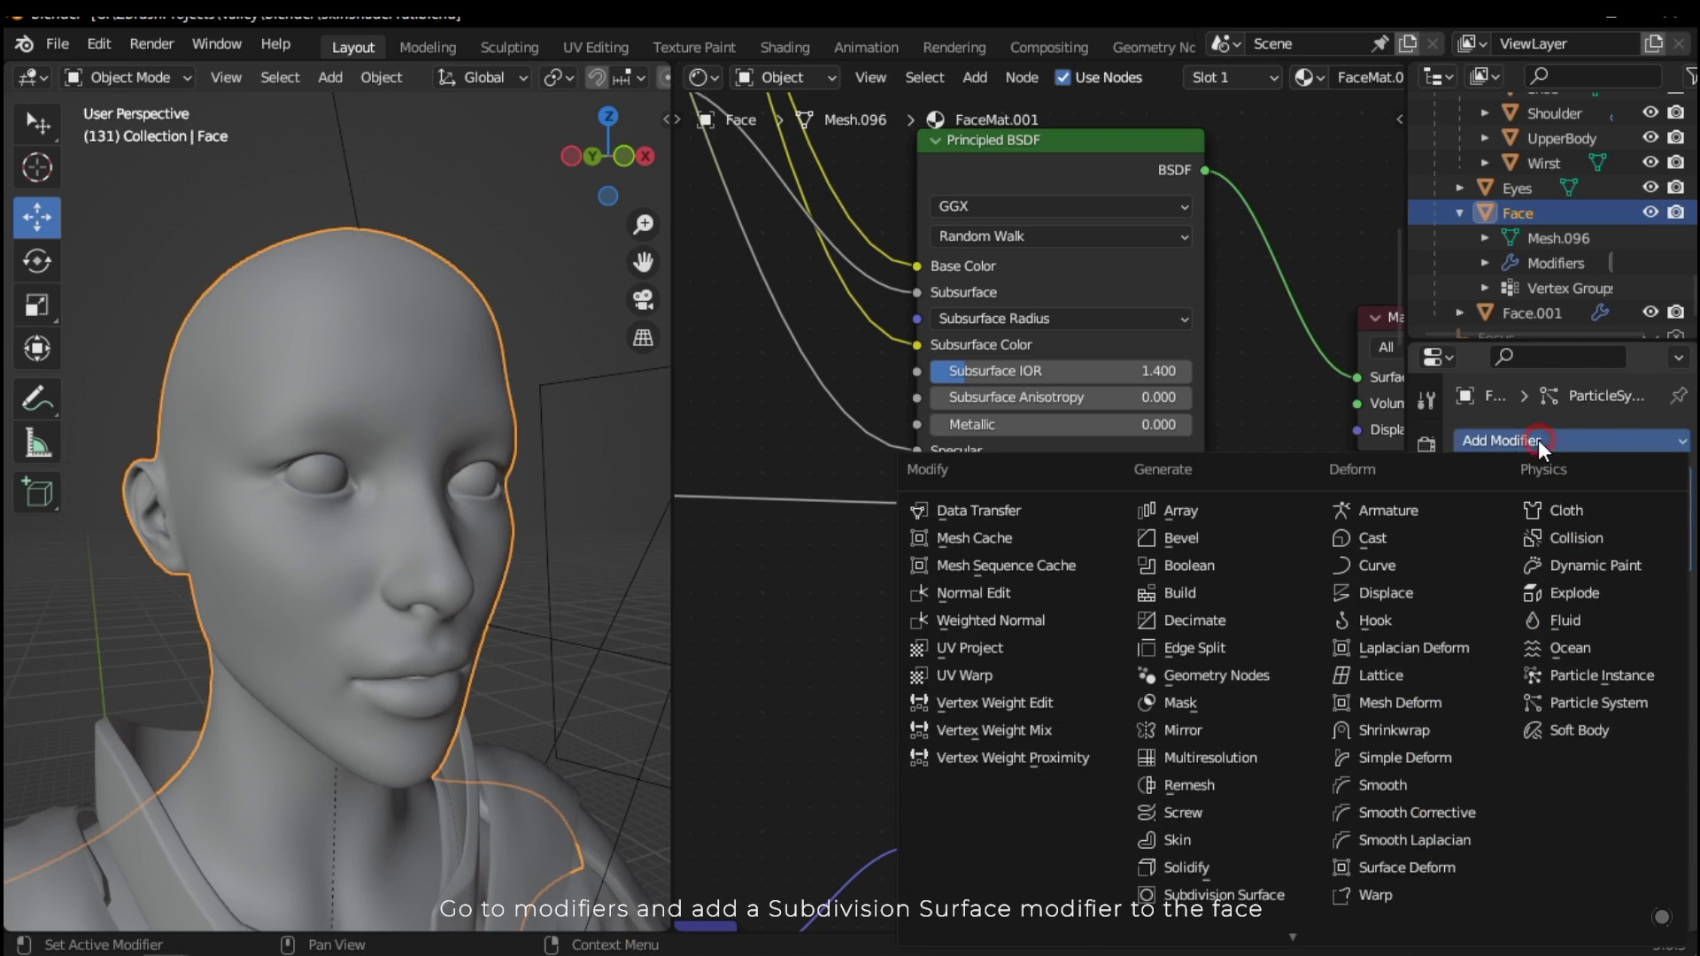
scroll(1257, 831, down, 1)
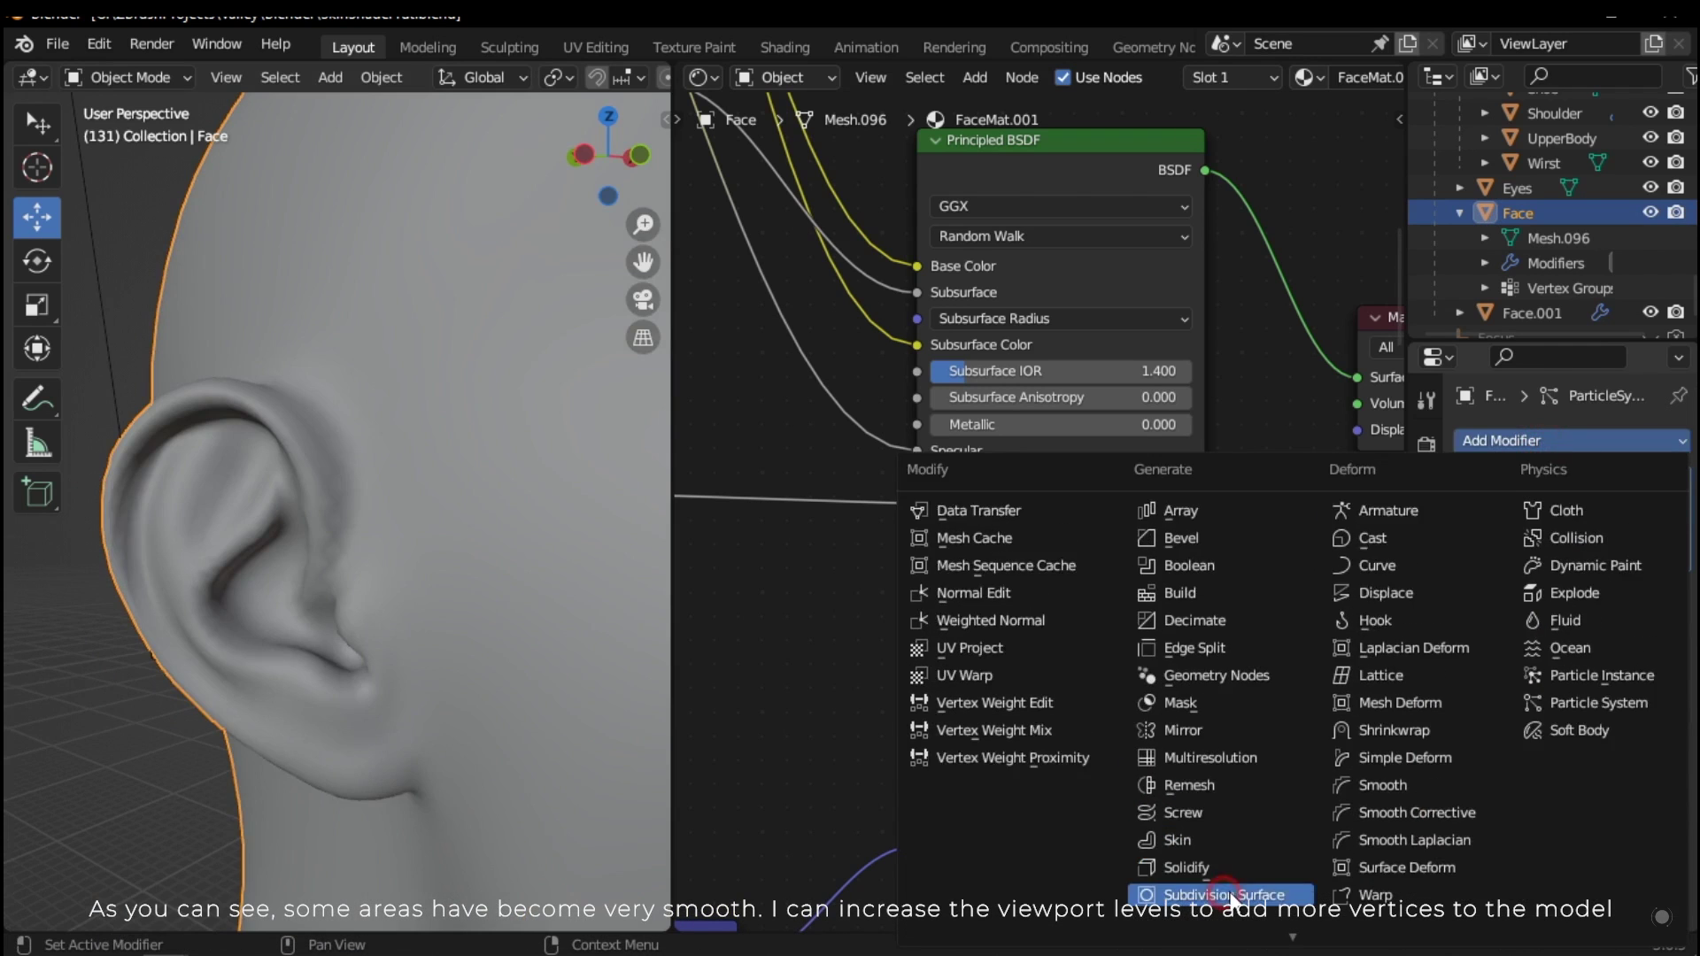
click(1224, 855)
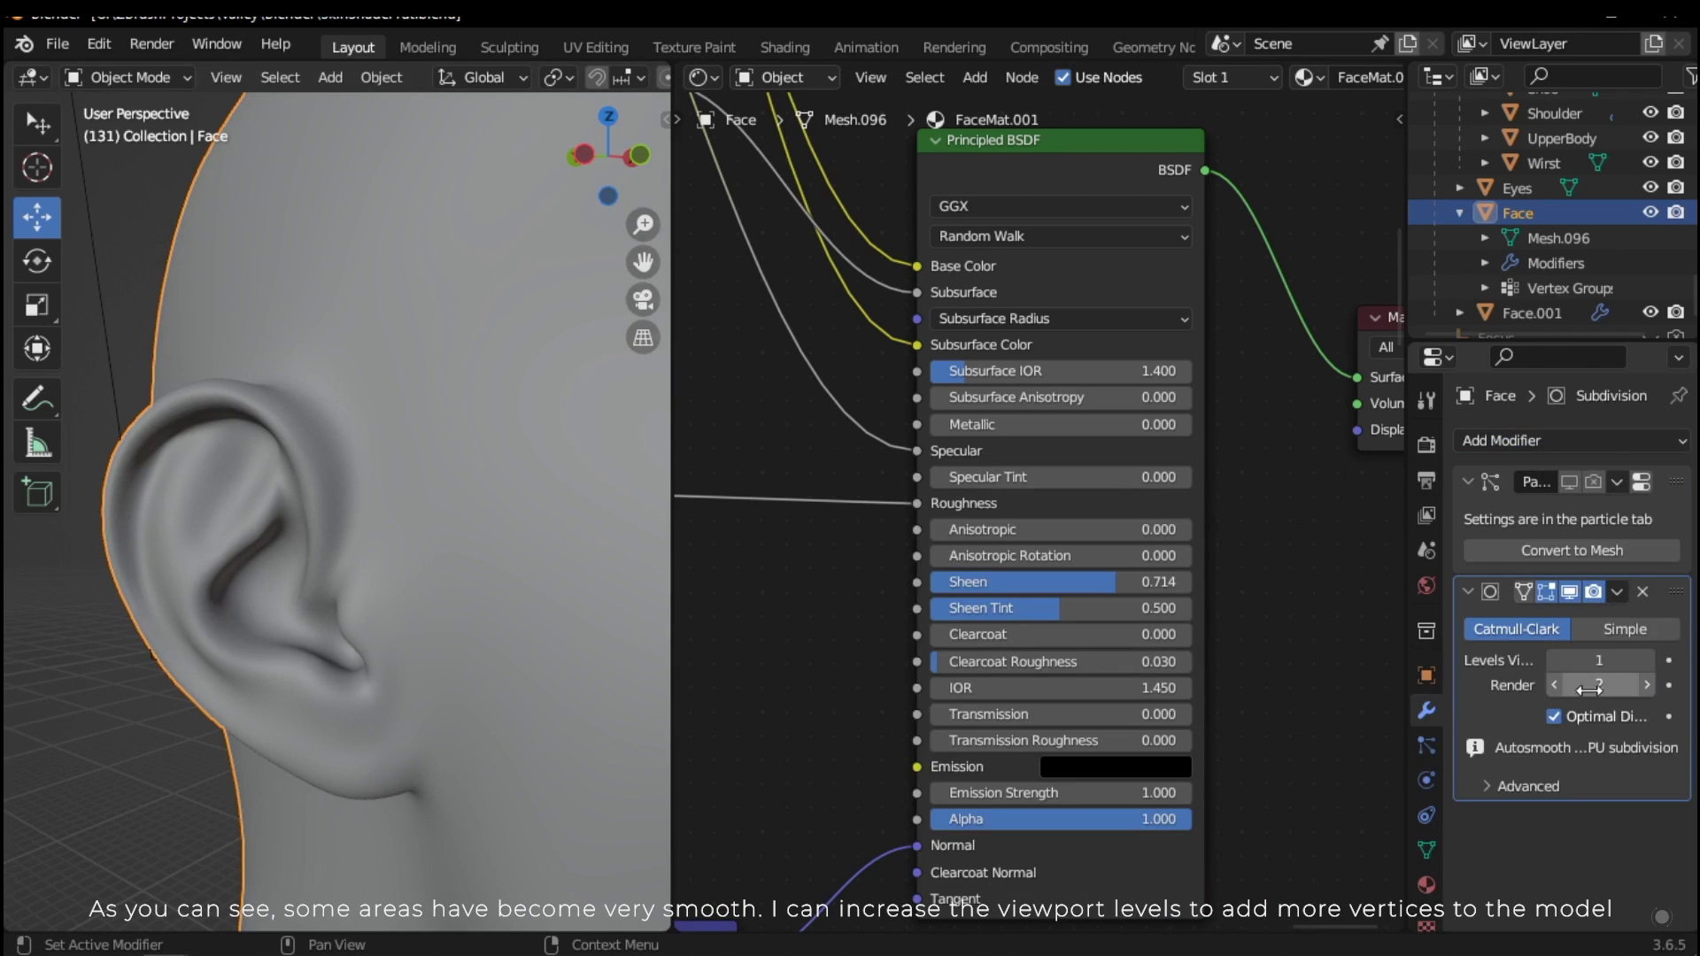
click(1617, 660)
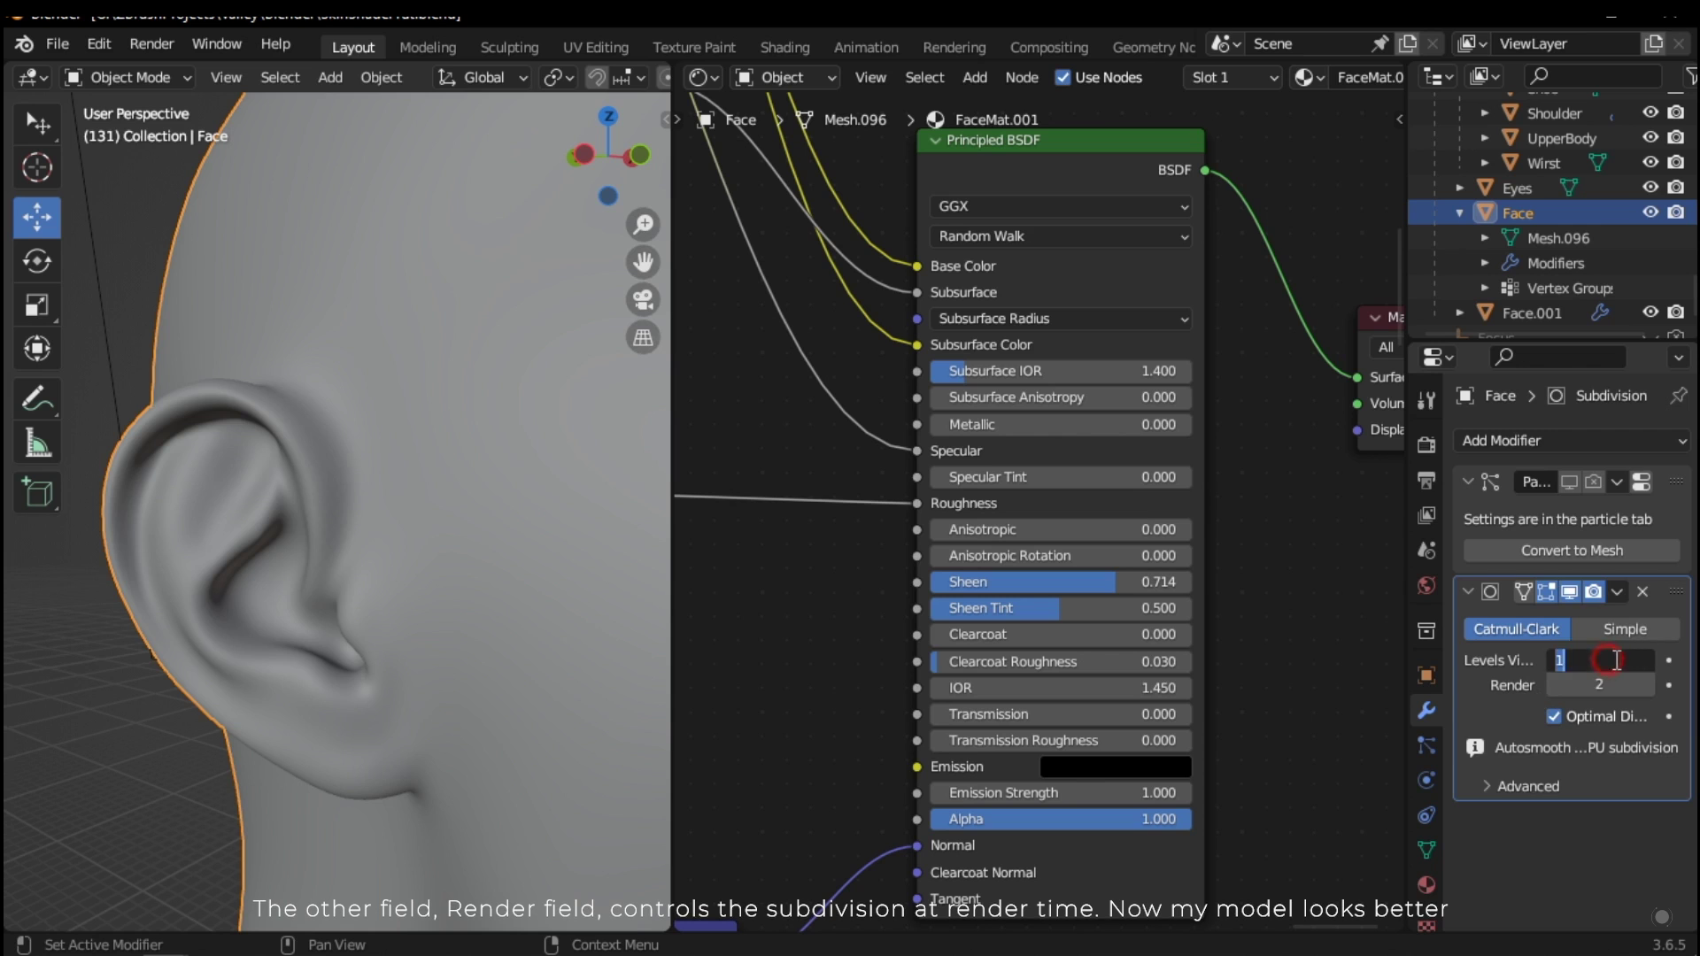
text(2)
key(Return)
scroll(365, 625, down, 6)
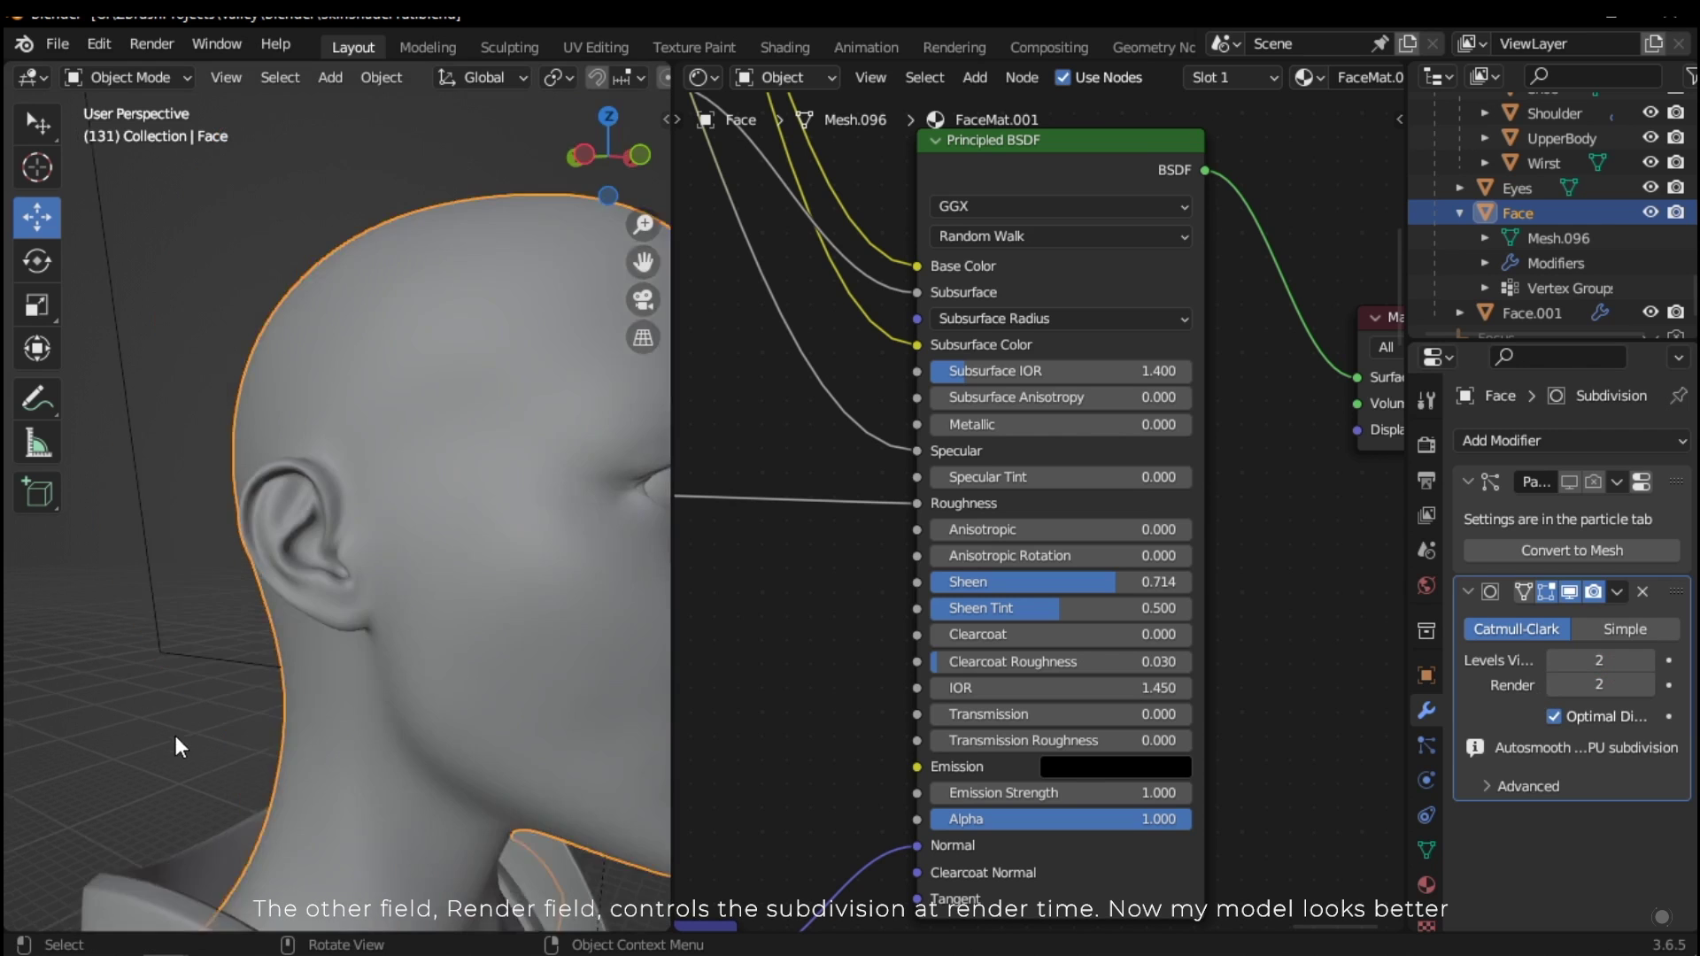
middle_drag(176, 735, 496, 668)
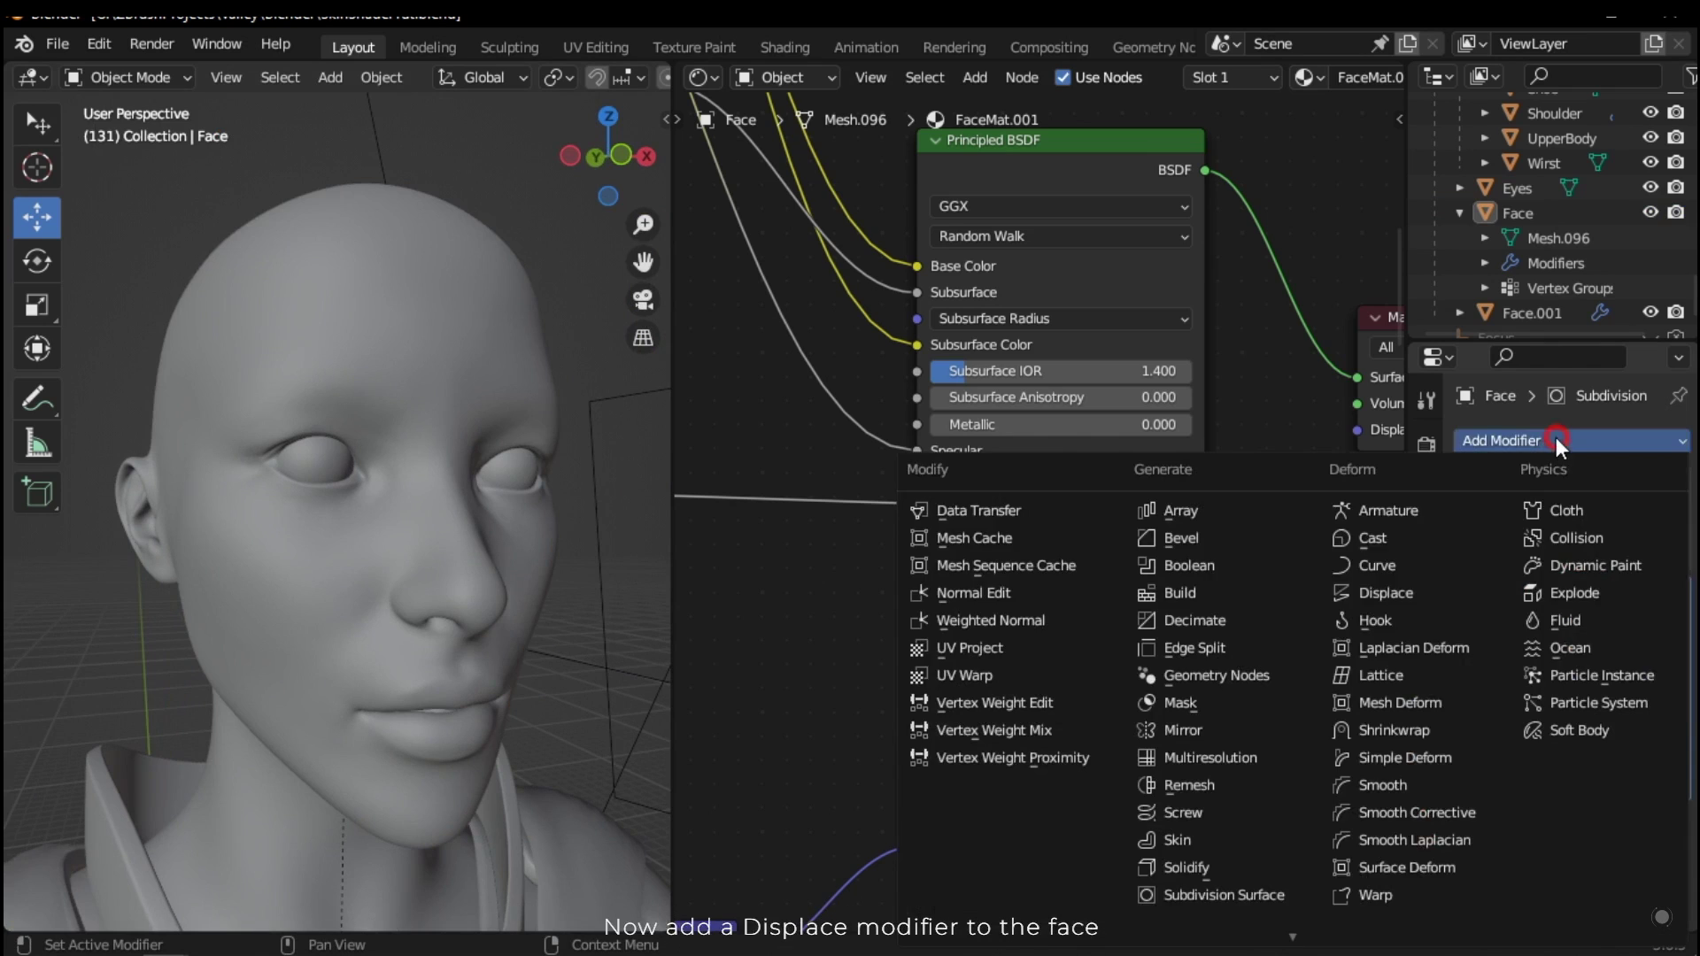
Step: Add a Displace modifier to the face with a new texture and set its coordinates to UV
click(1557, 440)
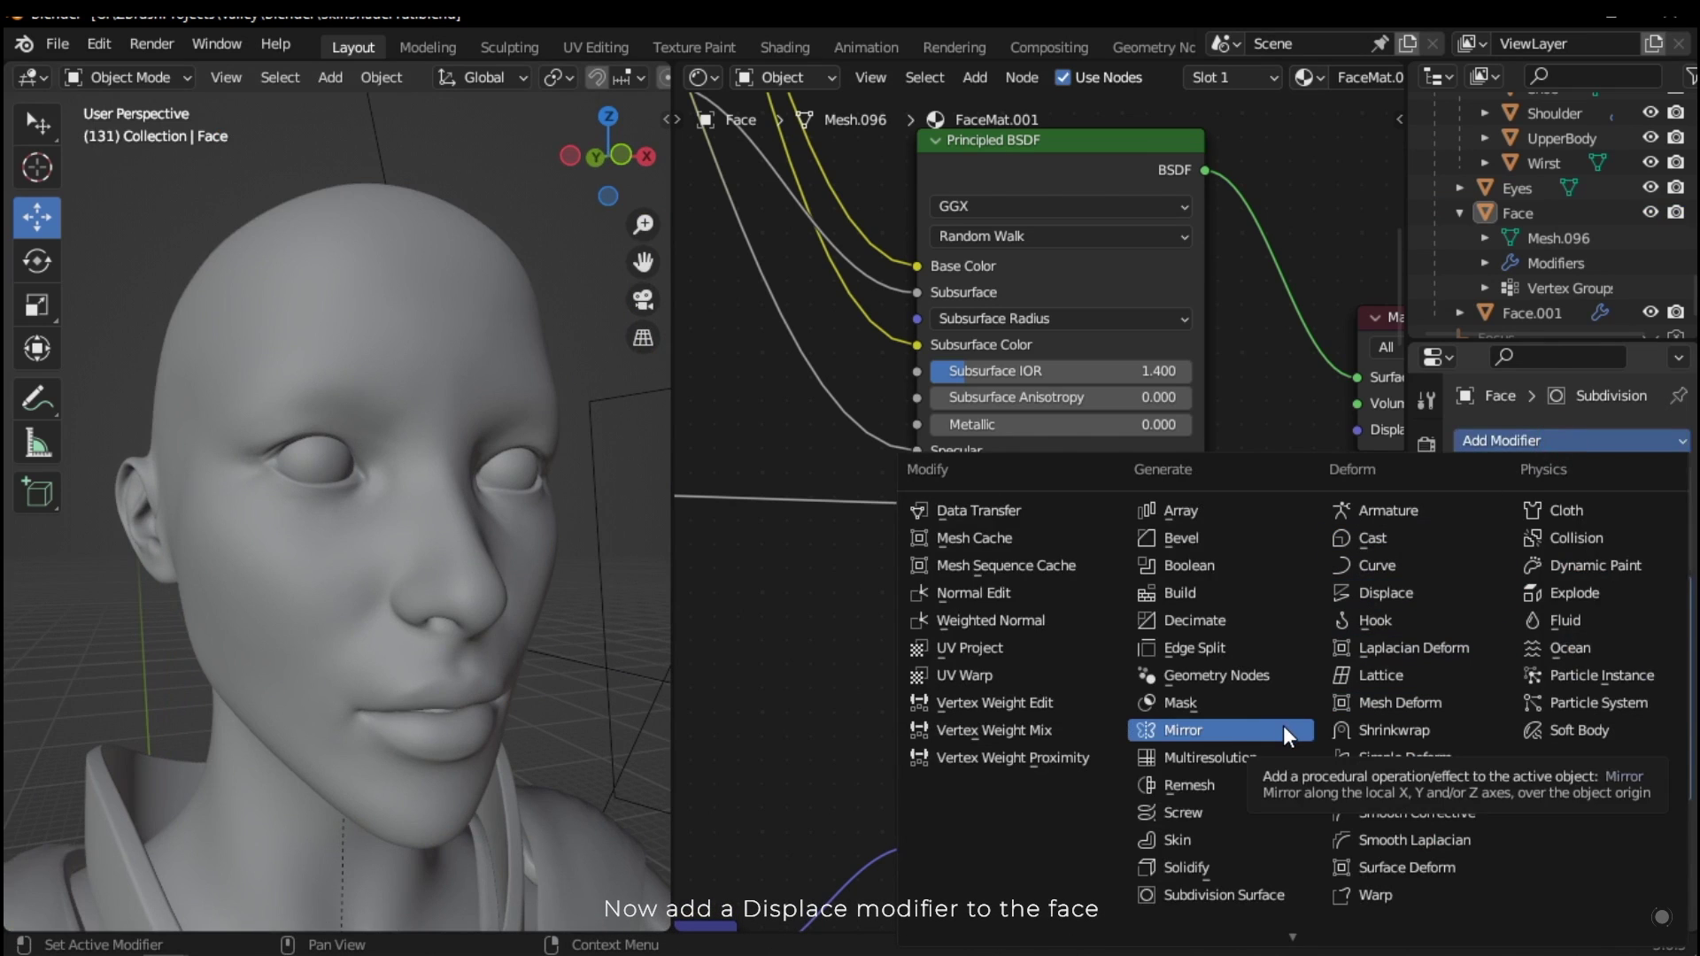
click(1411, 589)
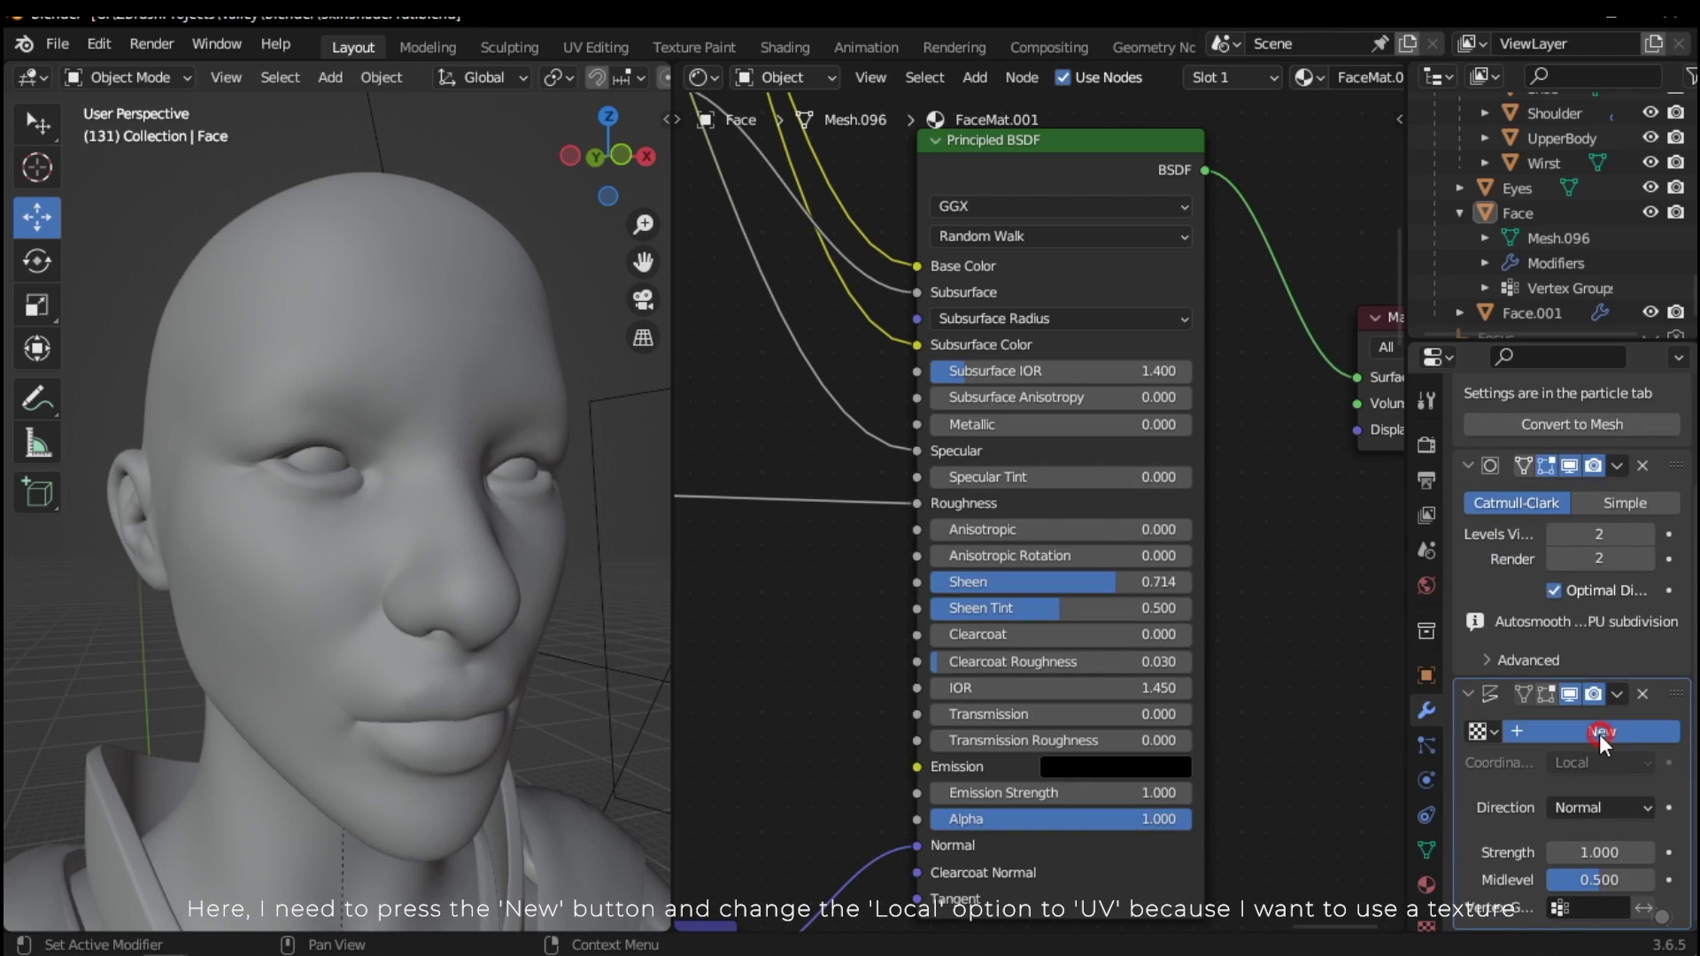
click(1600, 734)
click(1573, 761)
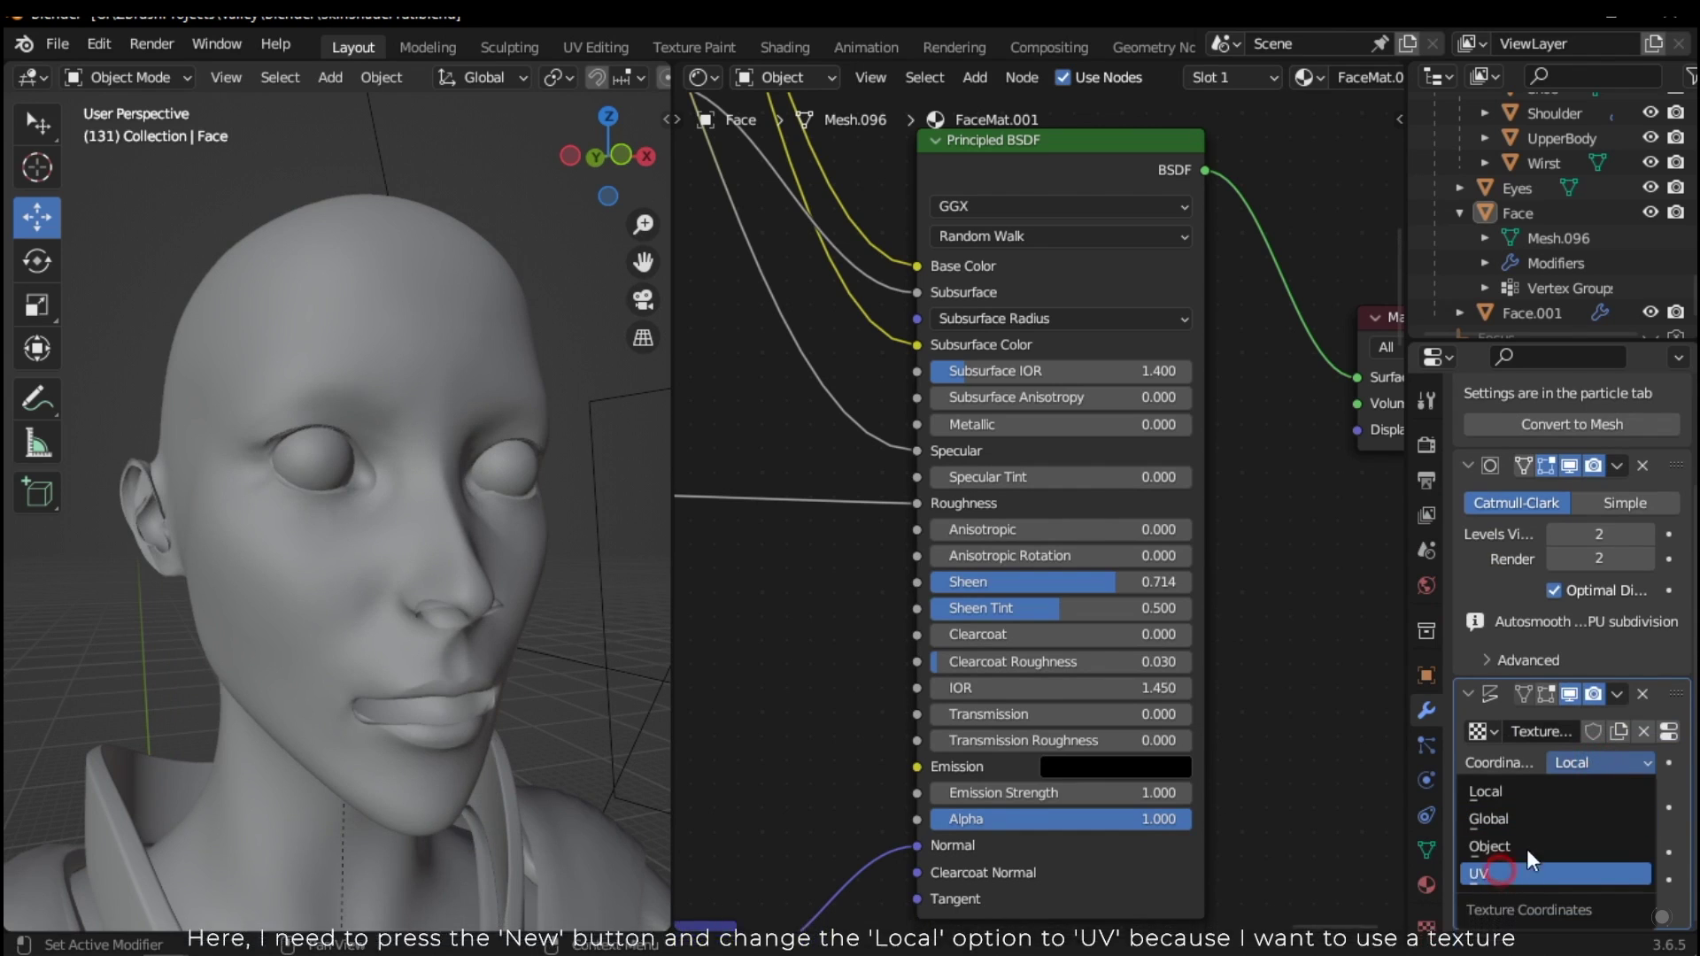
click(1523, 872)
Step: Load Face-DM(0.002085)1001.psd as the displacement texture's image, with UDIM Tiles as its source
click(1418, 896)
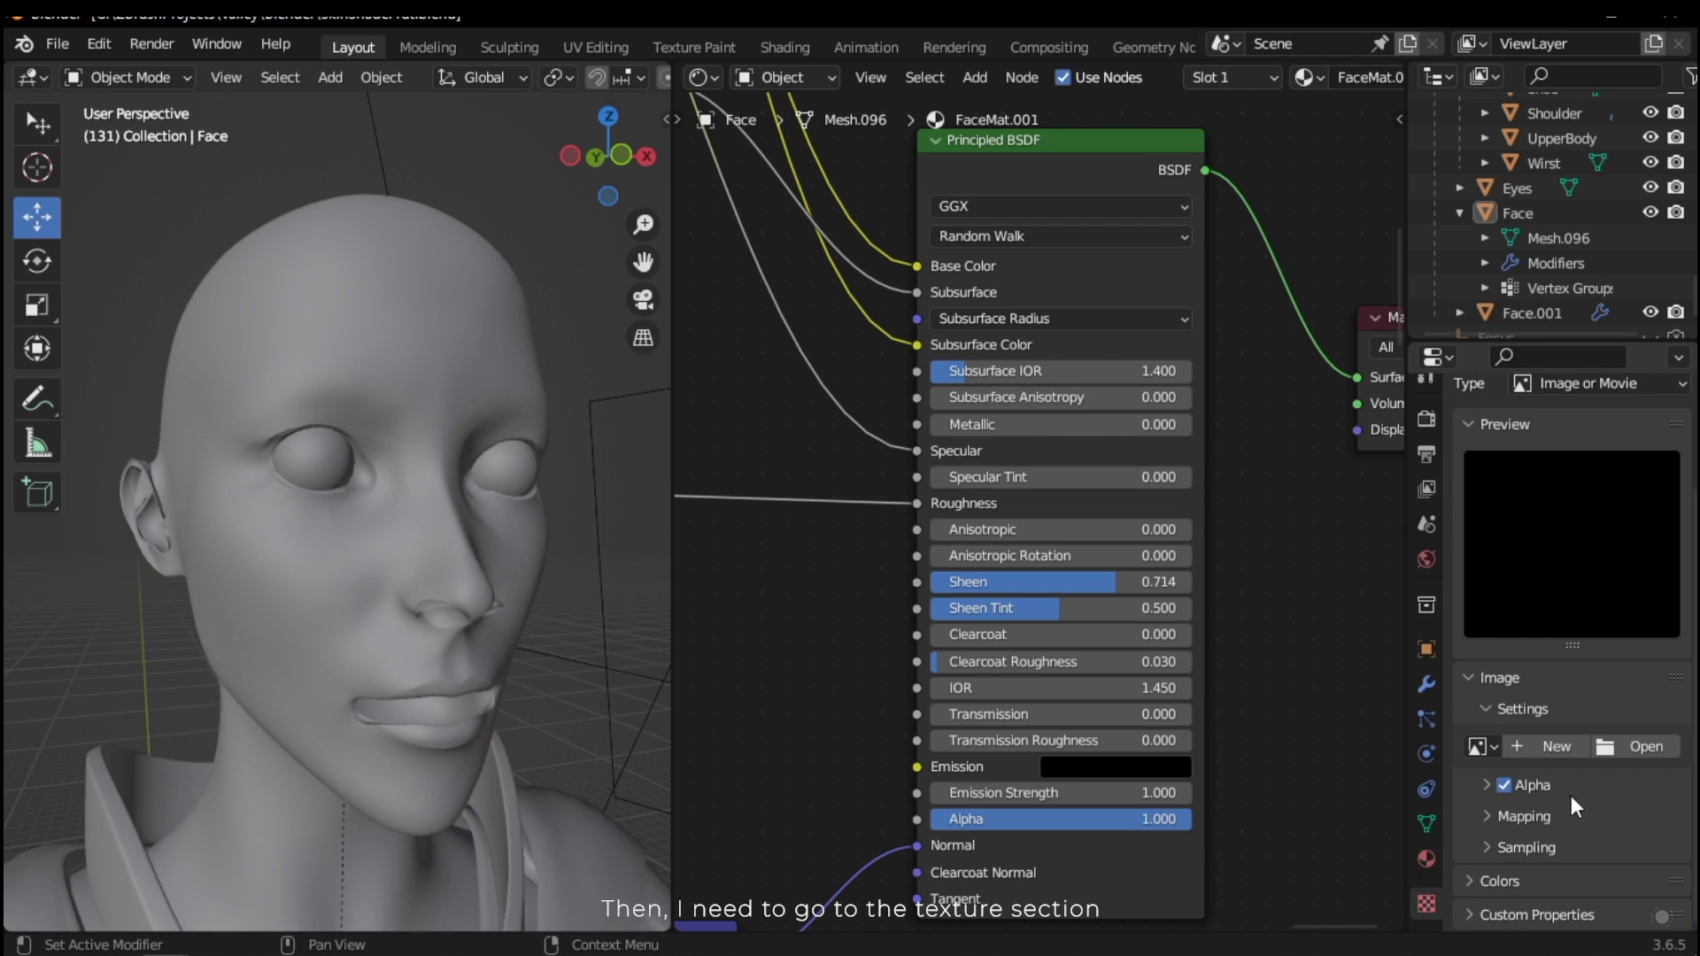
click(1638, 747)
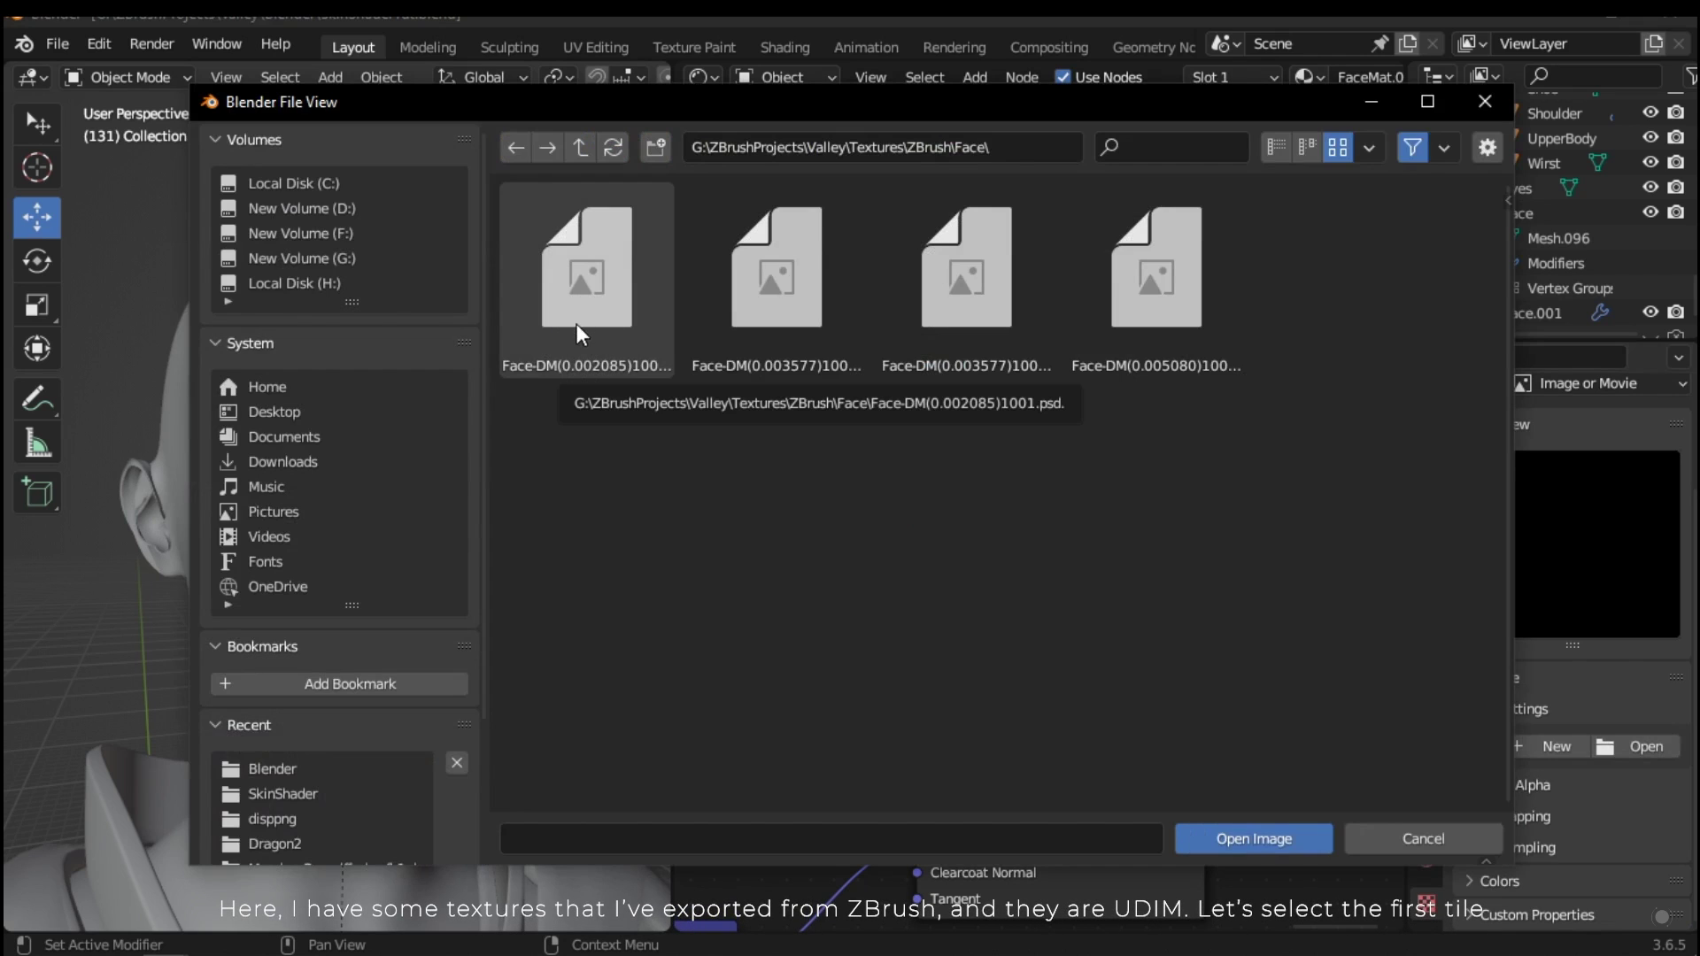
click(584, 275)
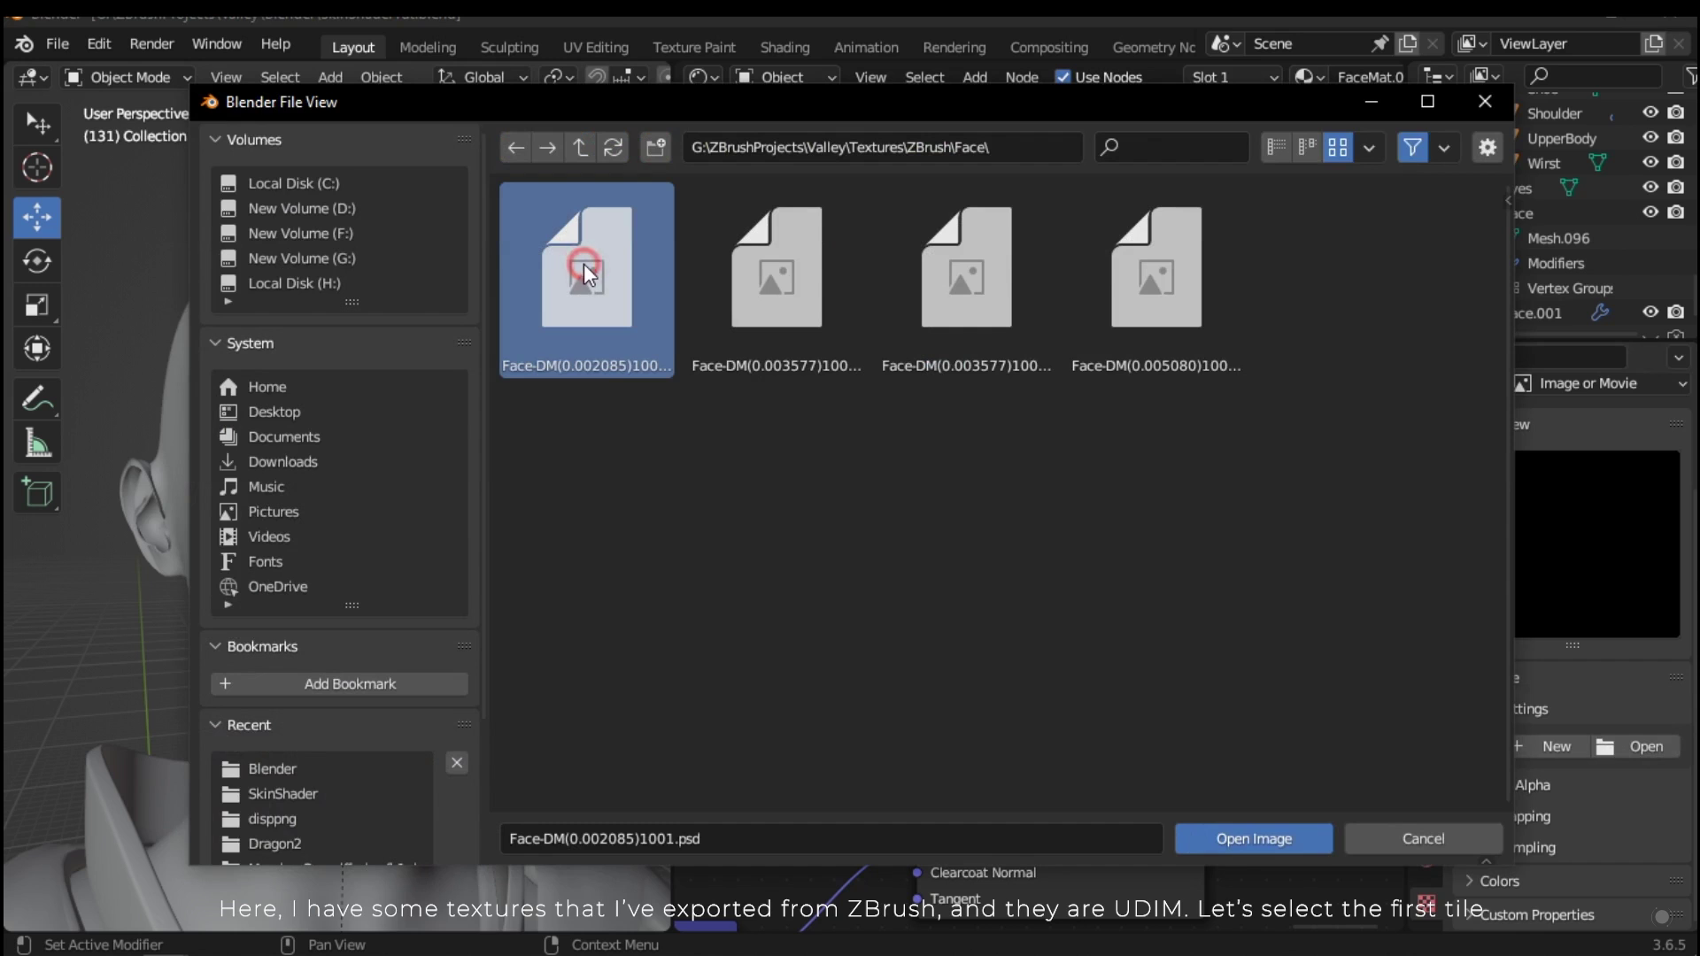
double_click(586, 262)
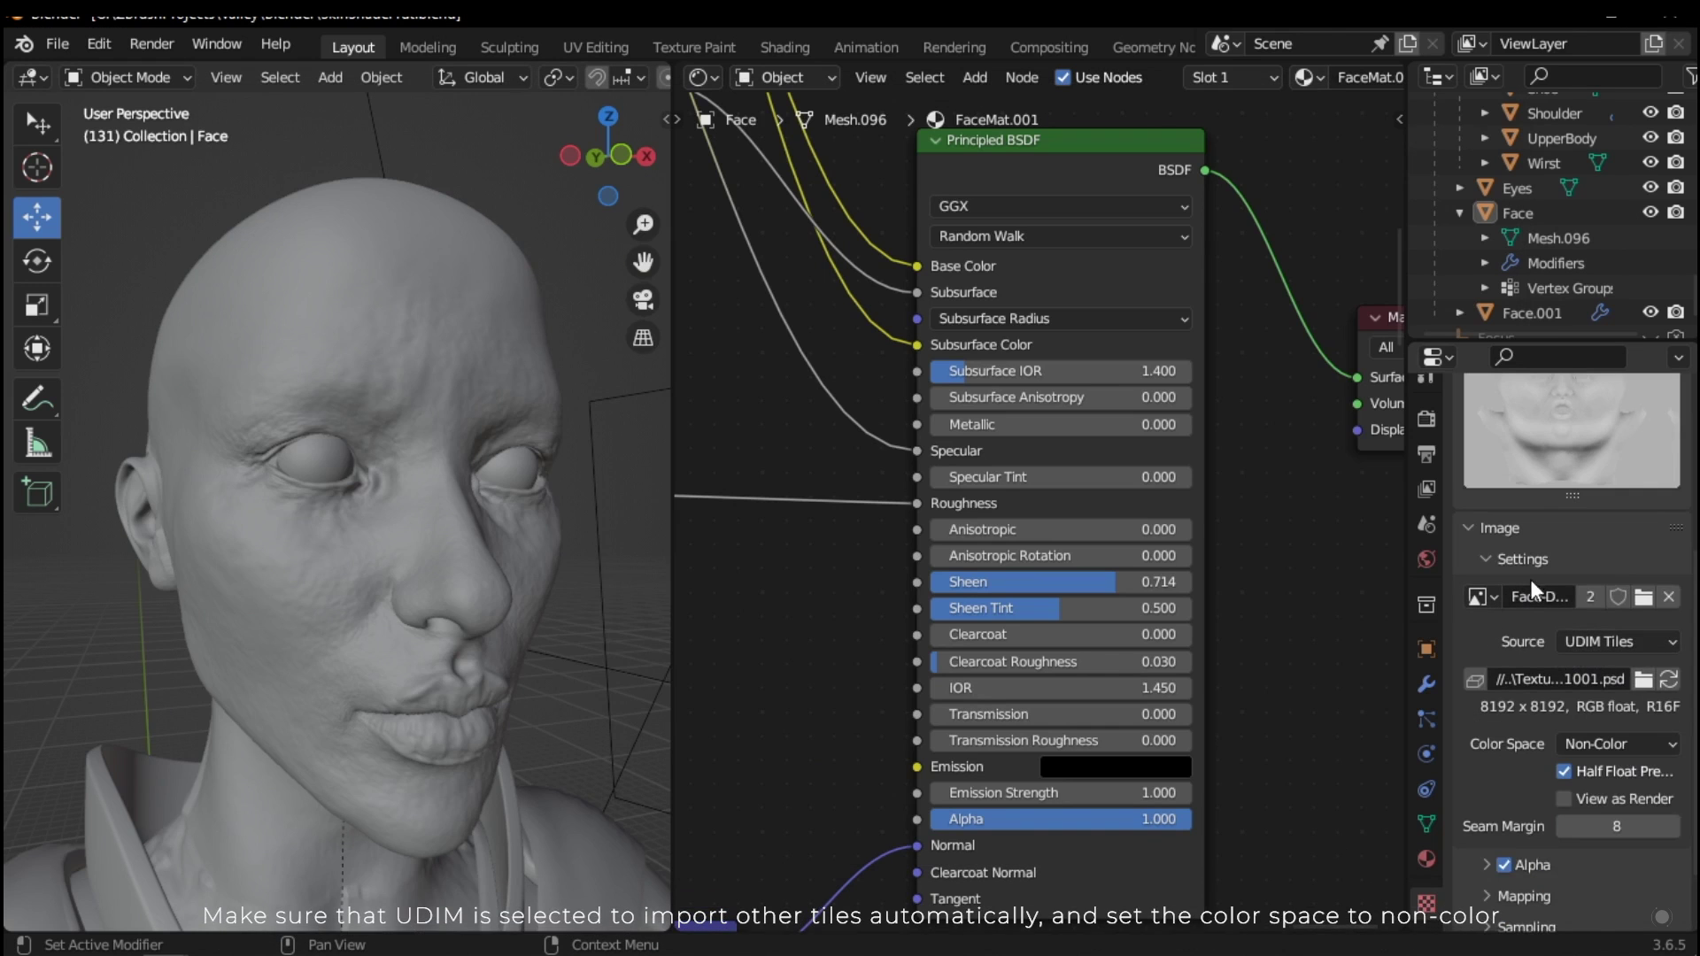
click(1625, 641)
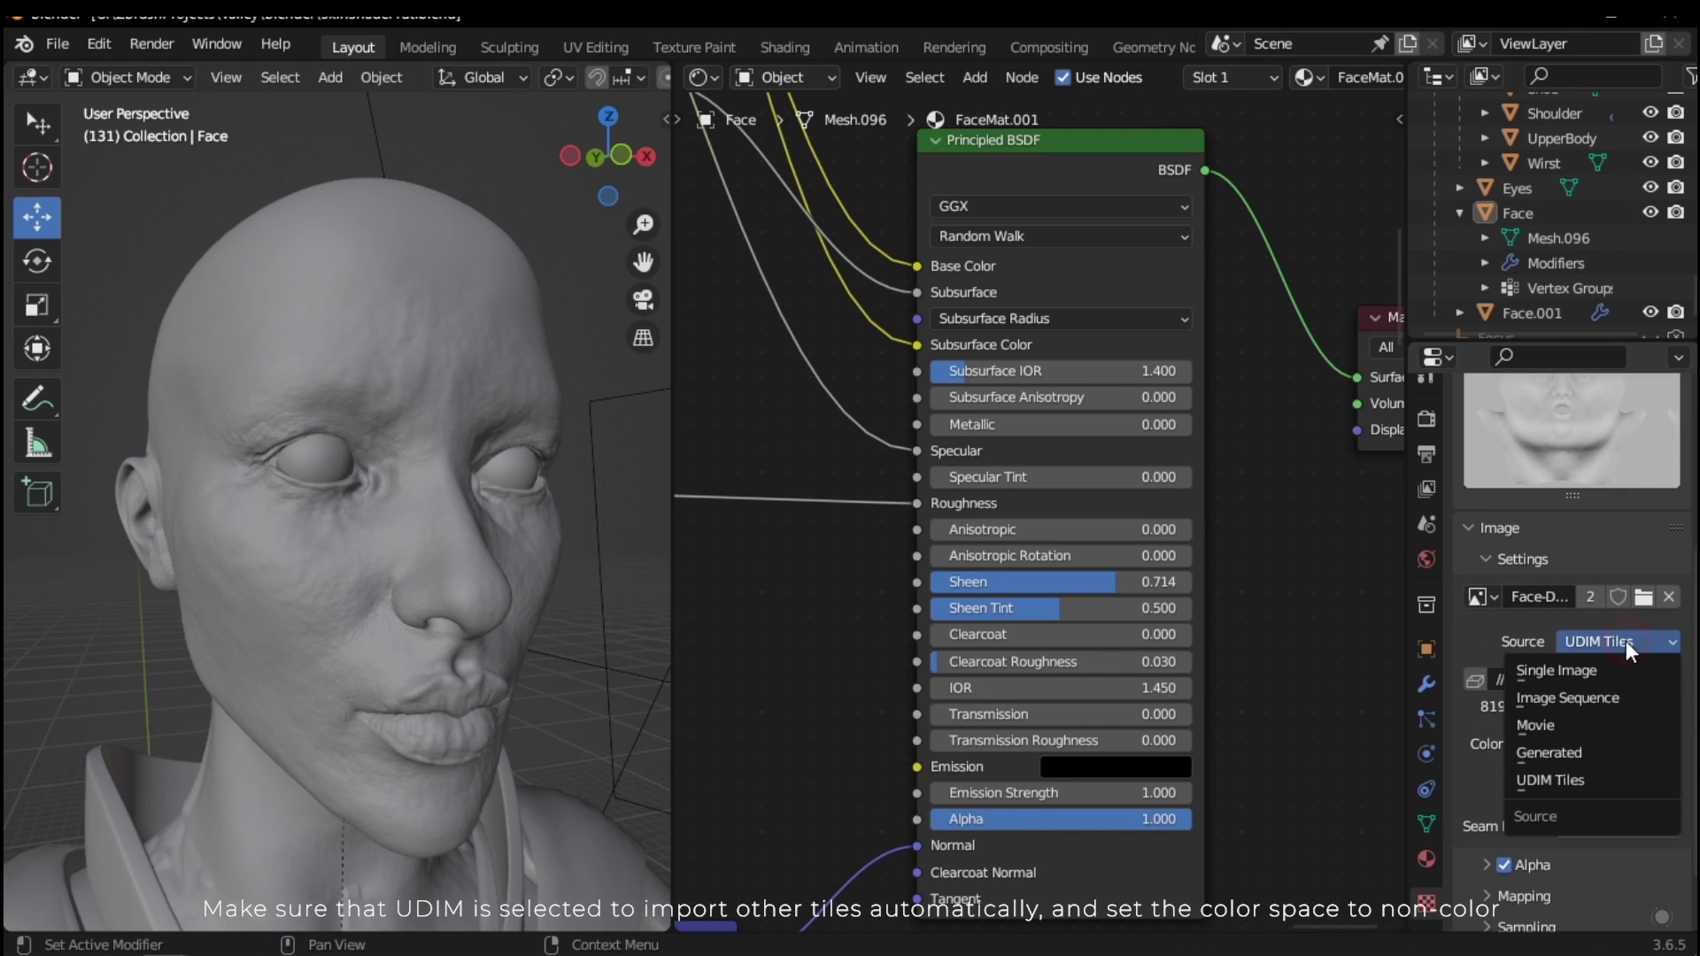
click(1626, 640)
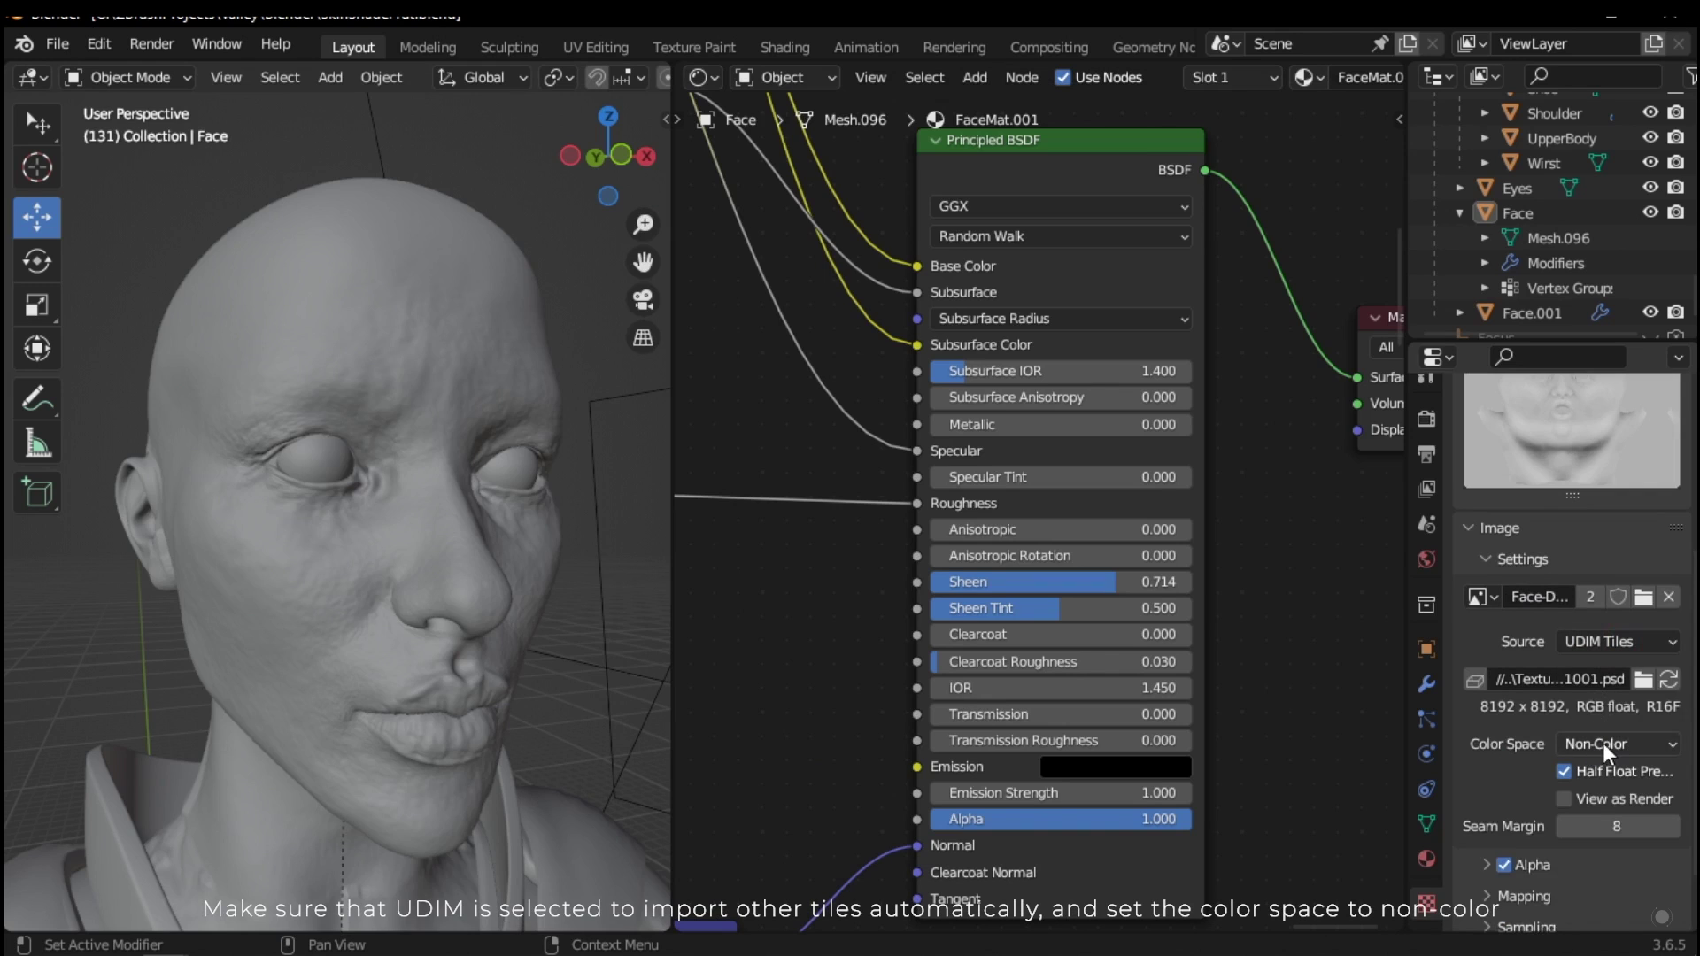
Step: Set the Displace modifier's strength to 0.25
mouse_move(316, 683)
middle_down()
mouse_move(331, 683)
mouse_move(310, 650)
middle_up()
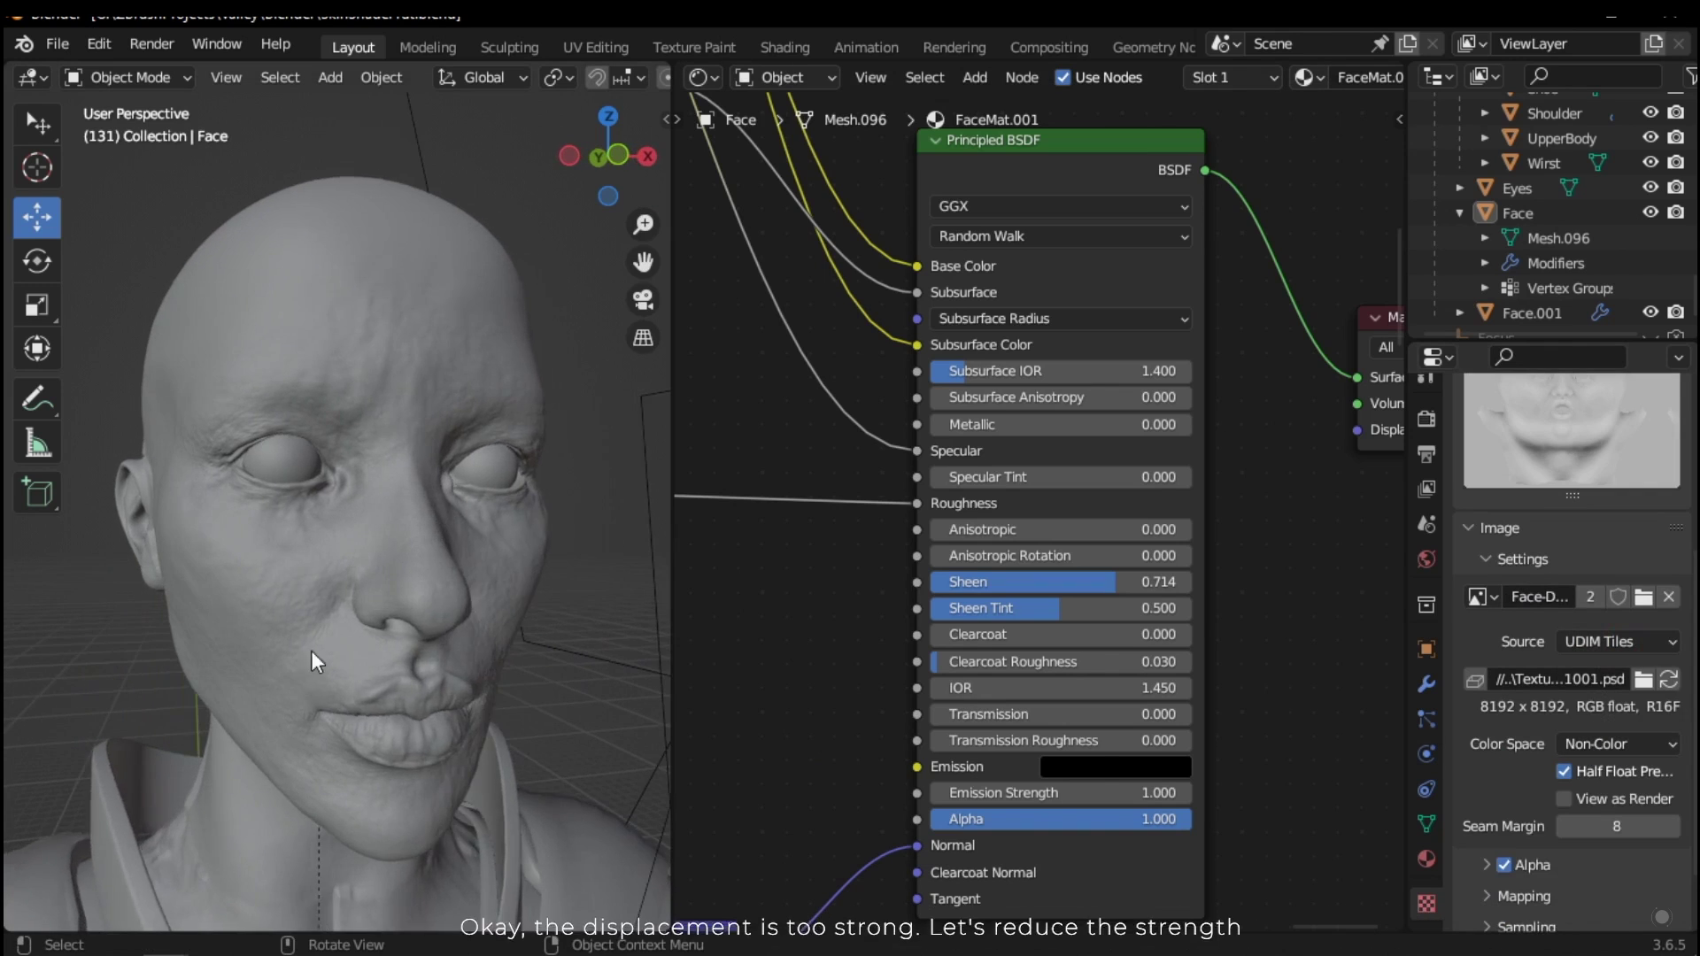
scroll(336, 640, up, 3)
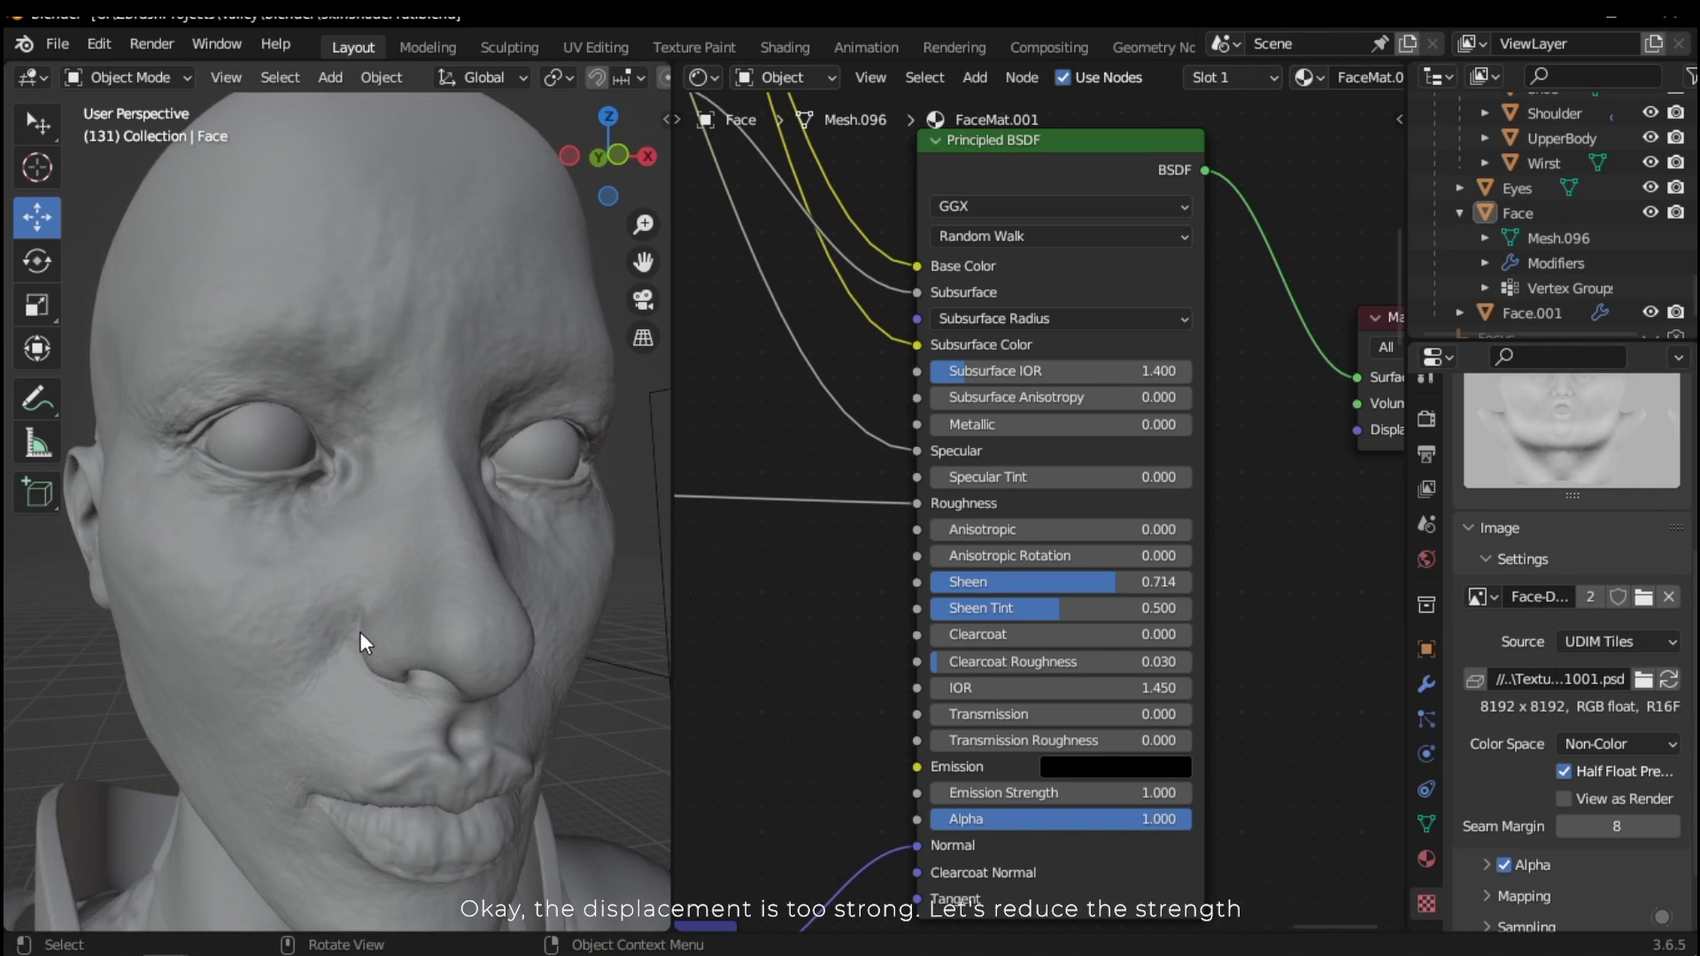
click(1426, 687)
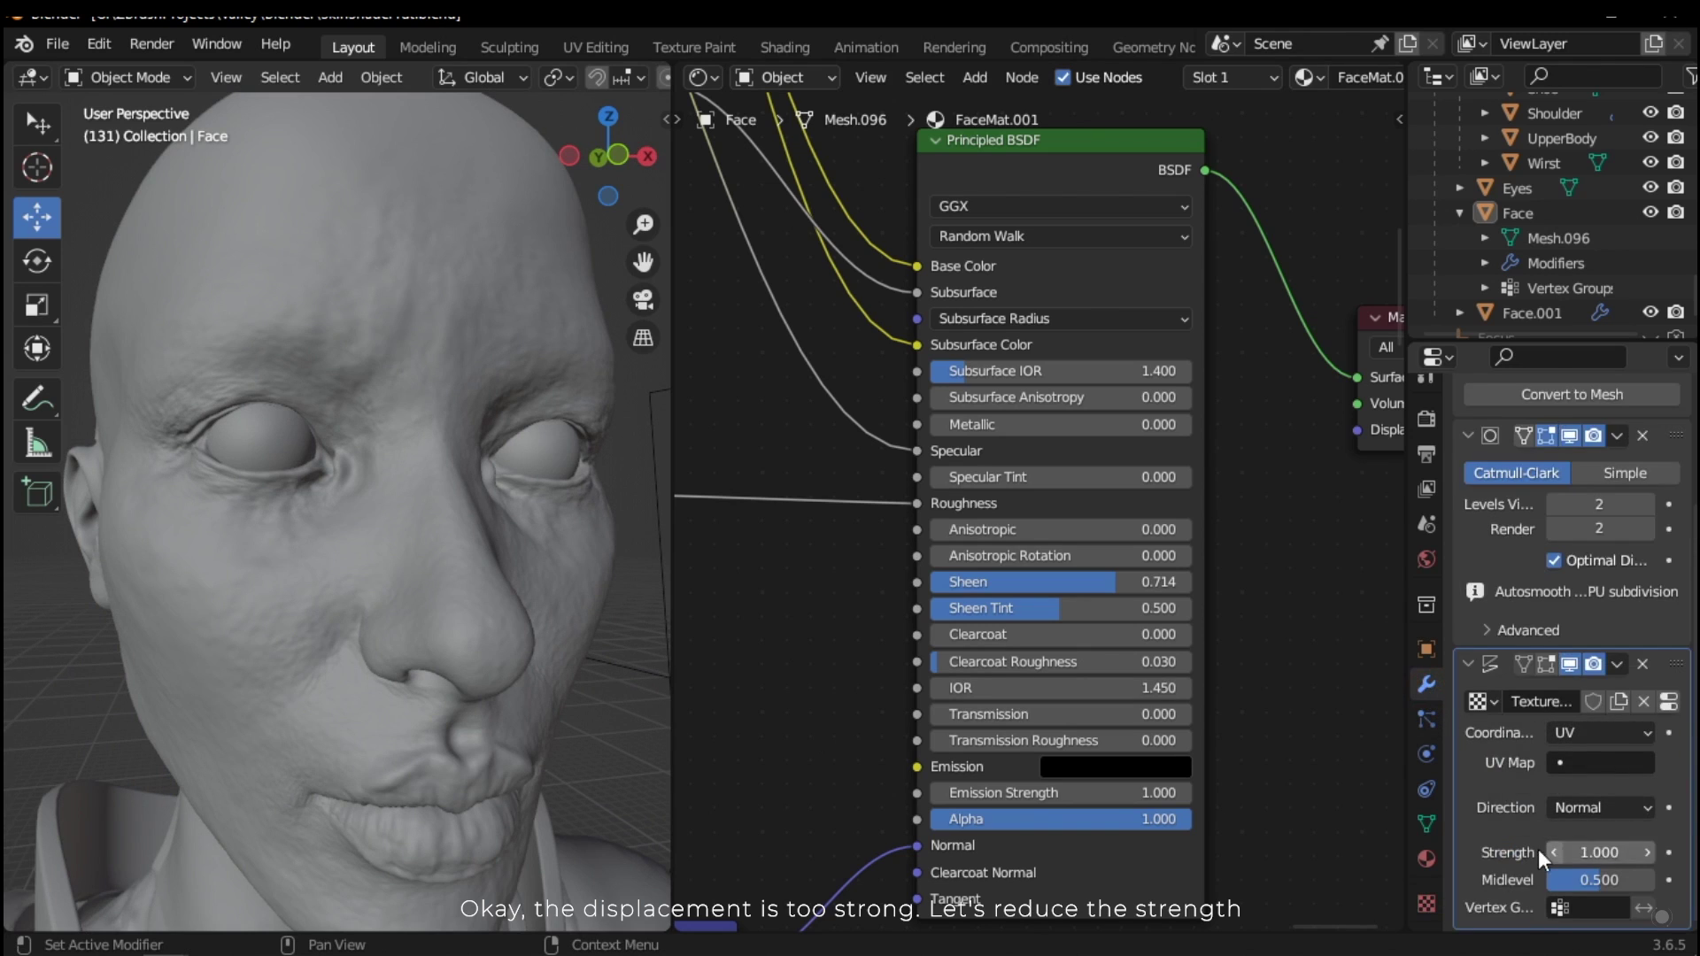
click(1601, 852)
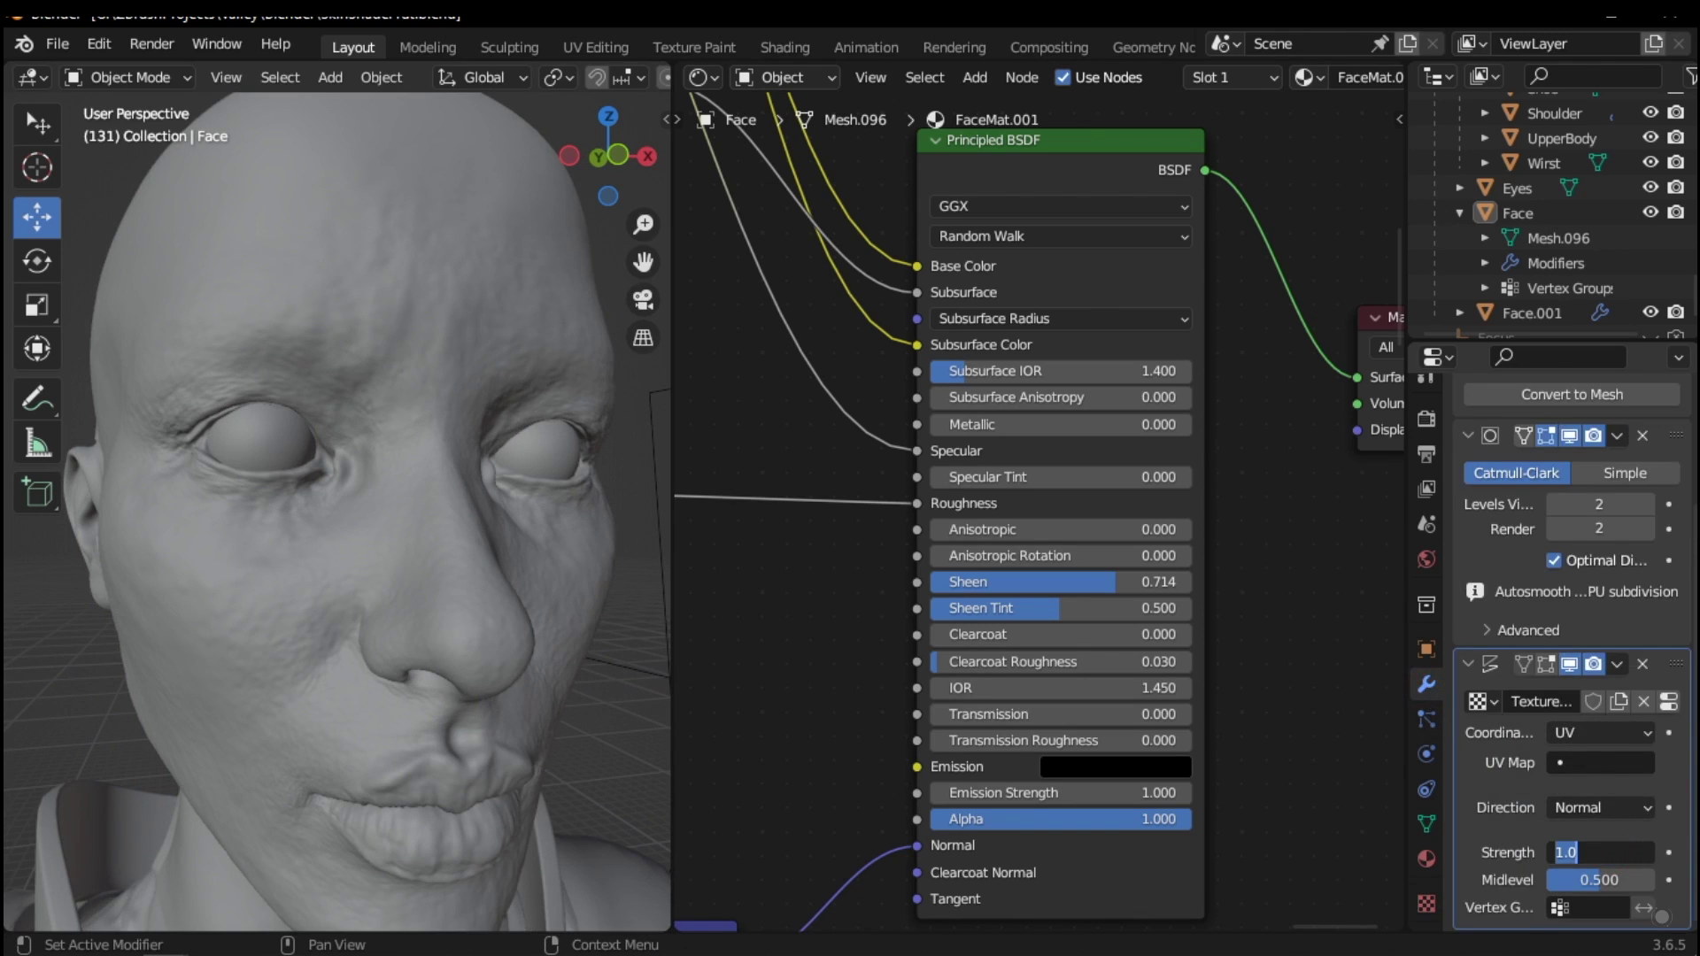
text(.25)
key(Return)
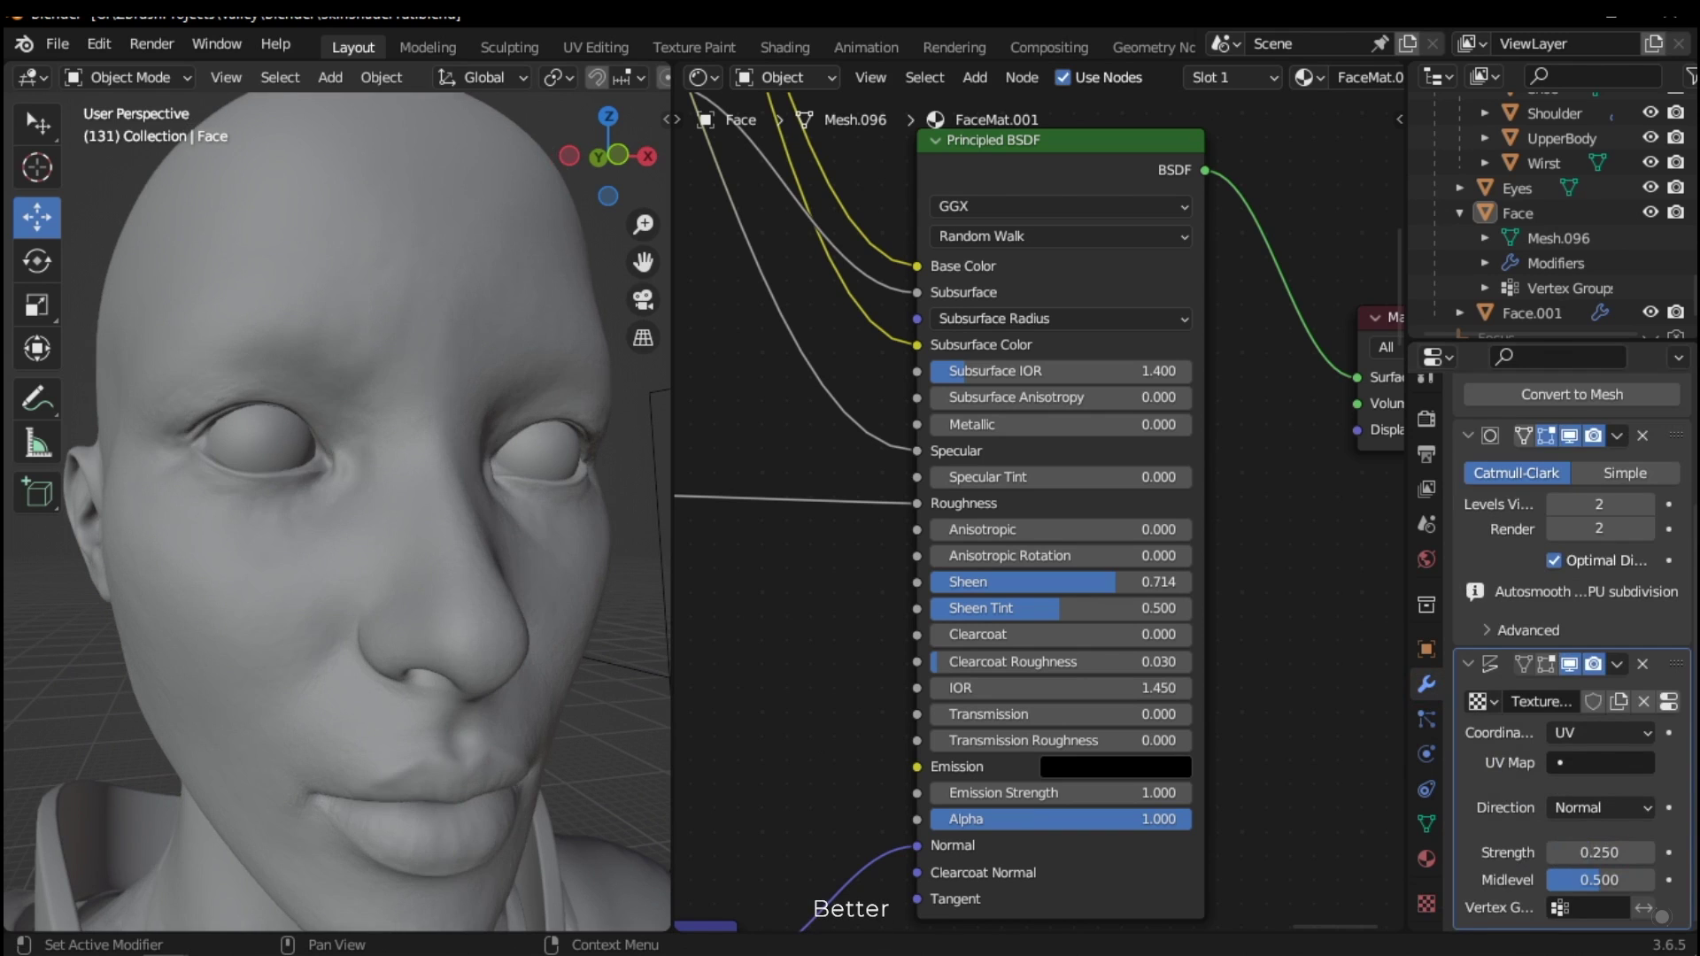
Step: Set the Subdivision modifier's viewport levels to 4 and inspect the displaced detail on the face
click(1598, 504)
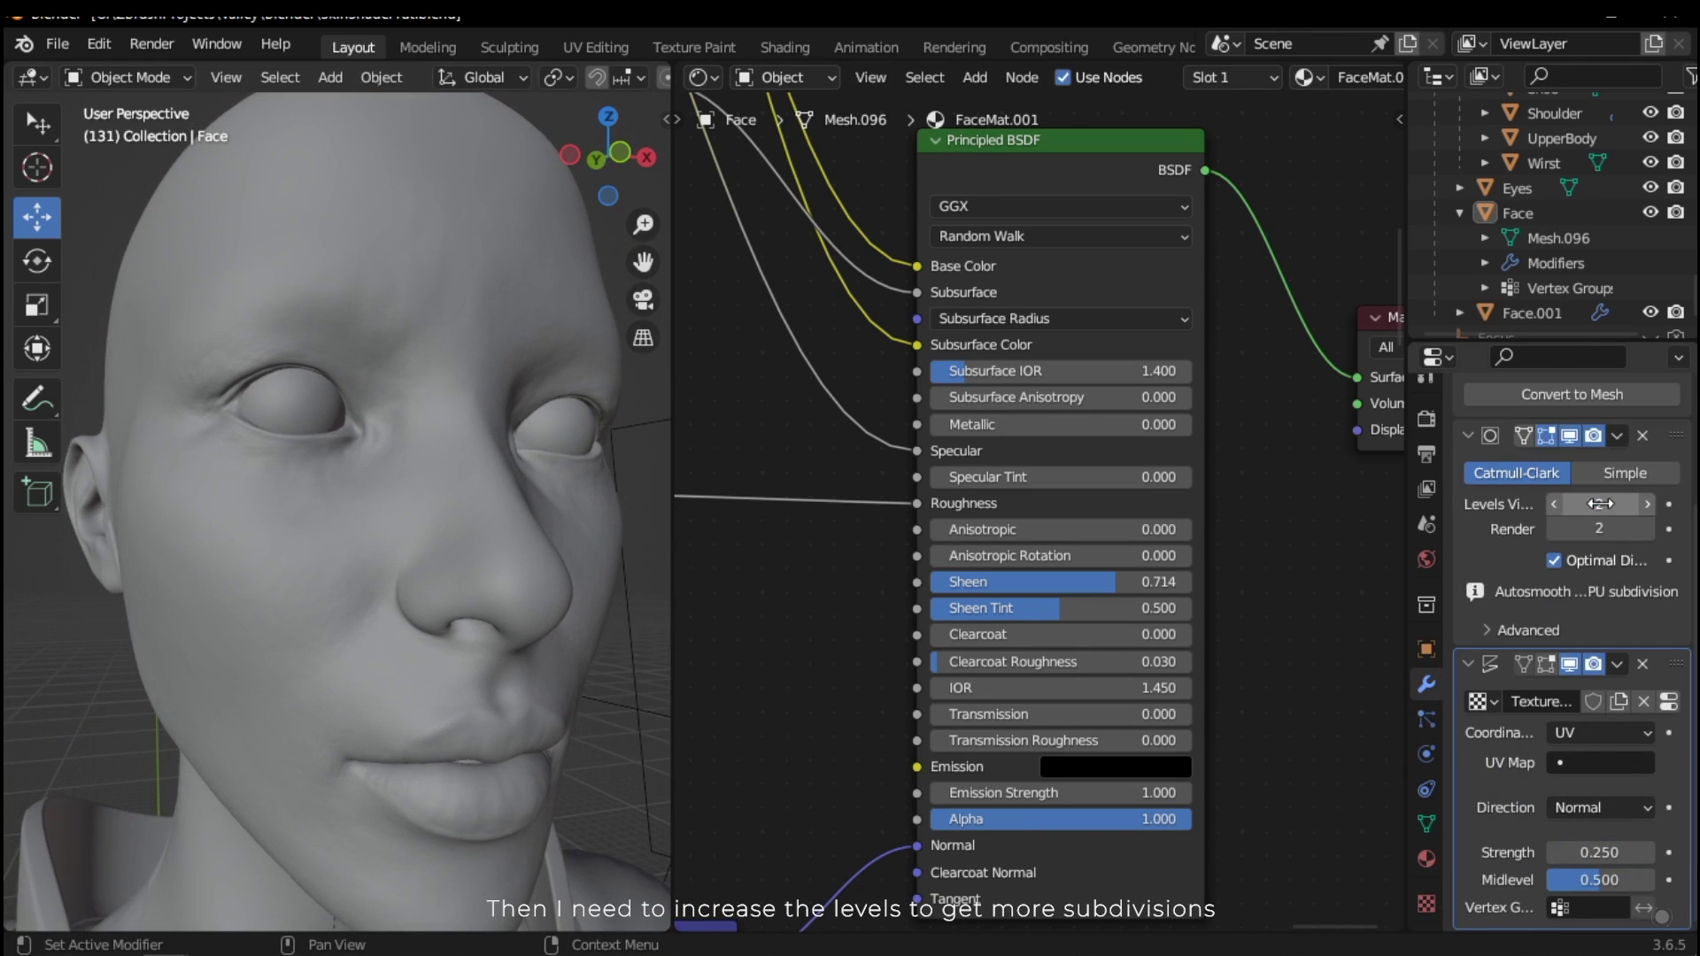
text(4)
key(Return)
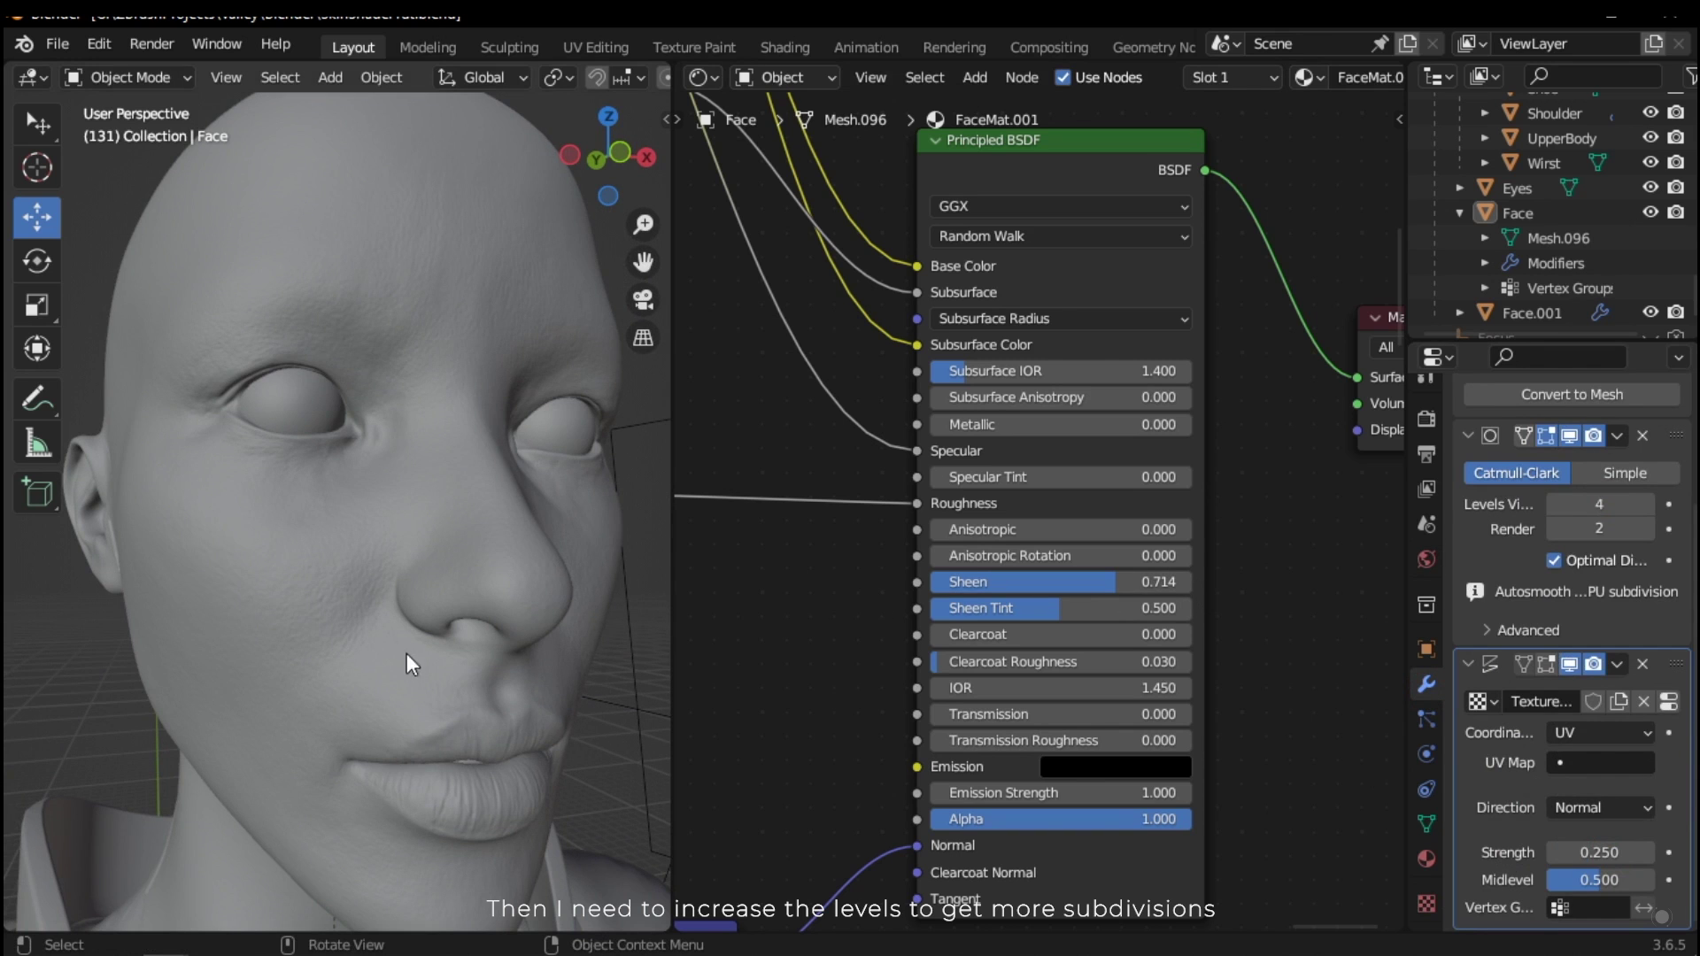
scroll(393, 623, up, 5)
scroll(420, 618, down, 2)
mouse_move(432, 615)
middle_down()
mouse_move(455, 611)
mouse_move(436, 635)
middle_up()
scroll(439, 640, down, 3)
shift+middle_drag(531, 699, 406, 567)
scroll(317, 664, down, 5)
Step: Switch the viewport to rendered shading to preview the displaced skin
key(z)
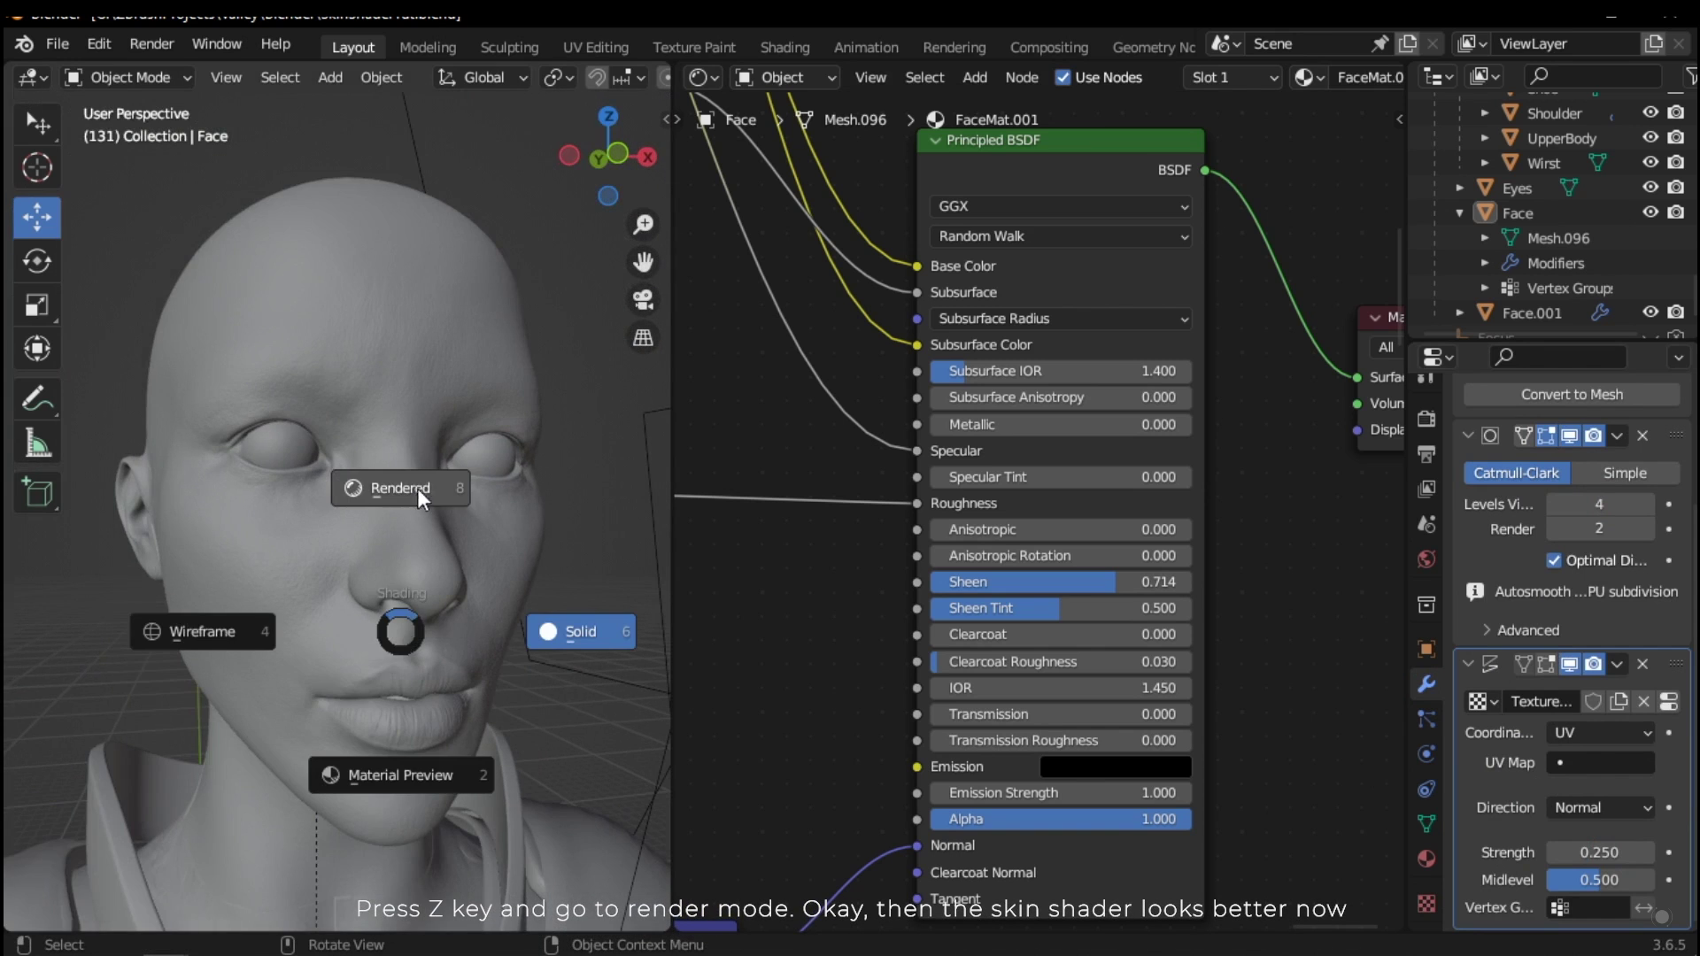
click(489, 496)
click(407, 407)
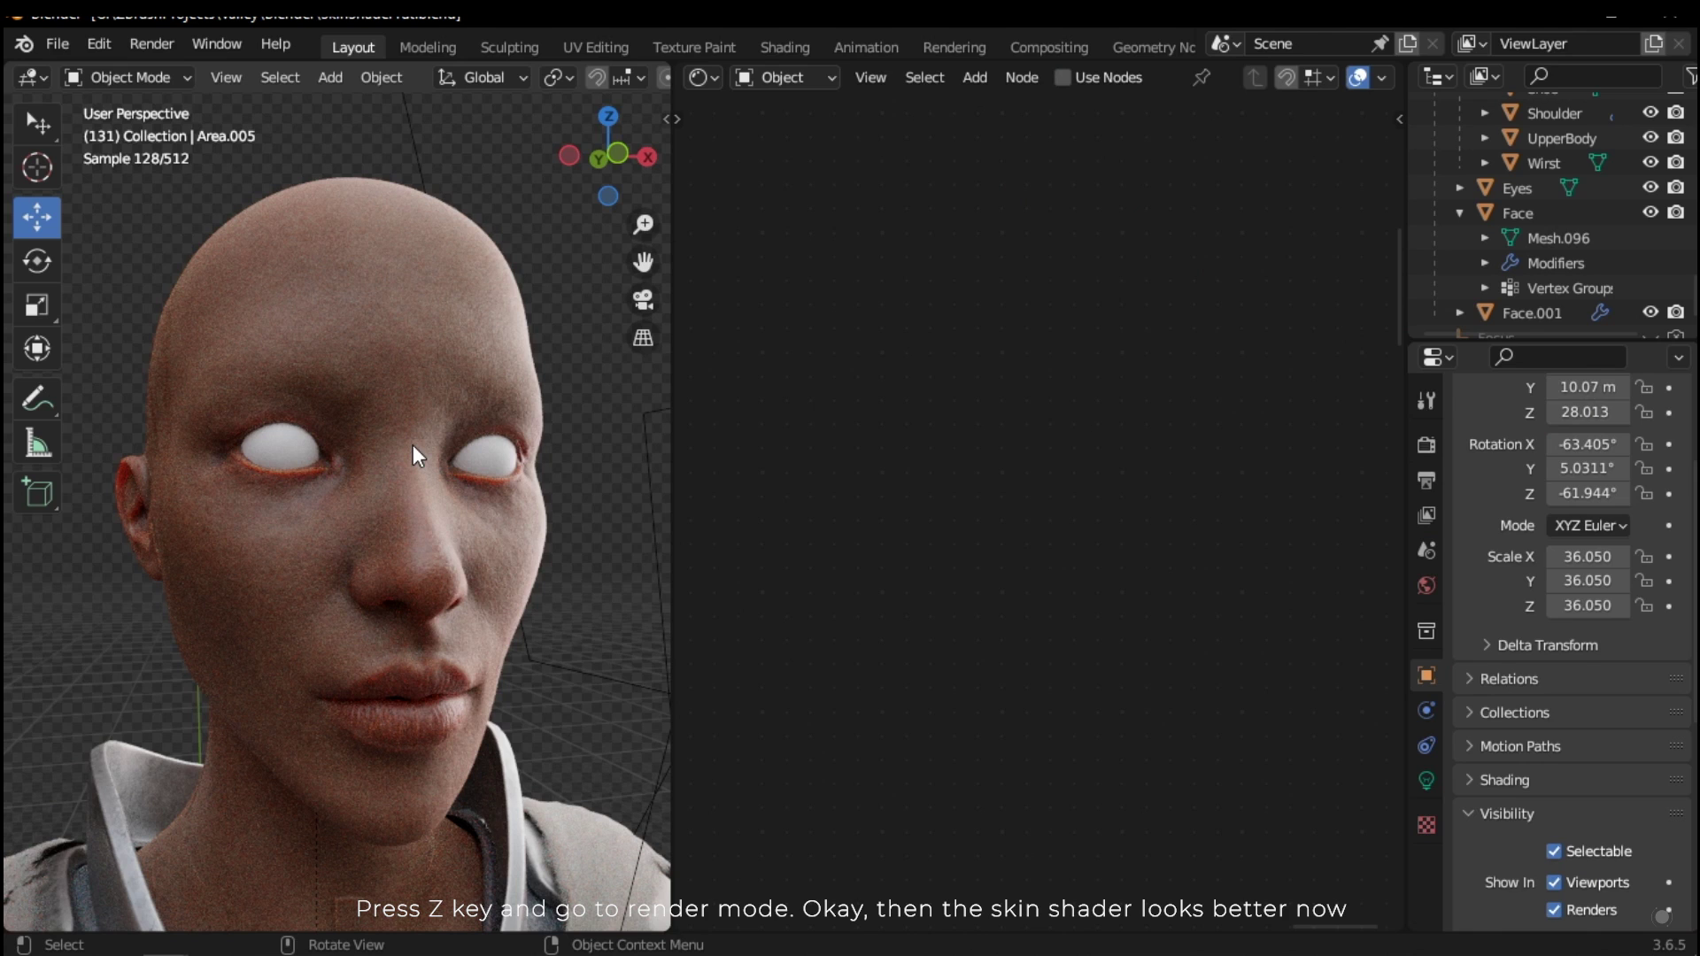